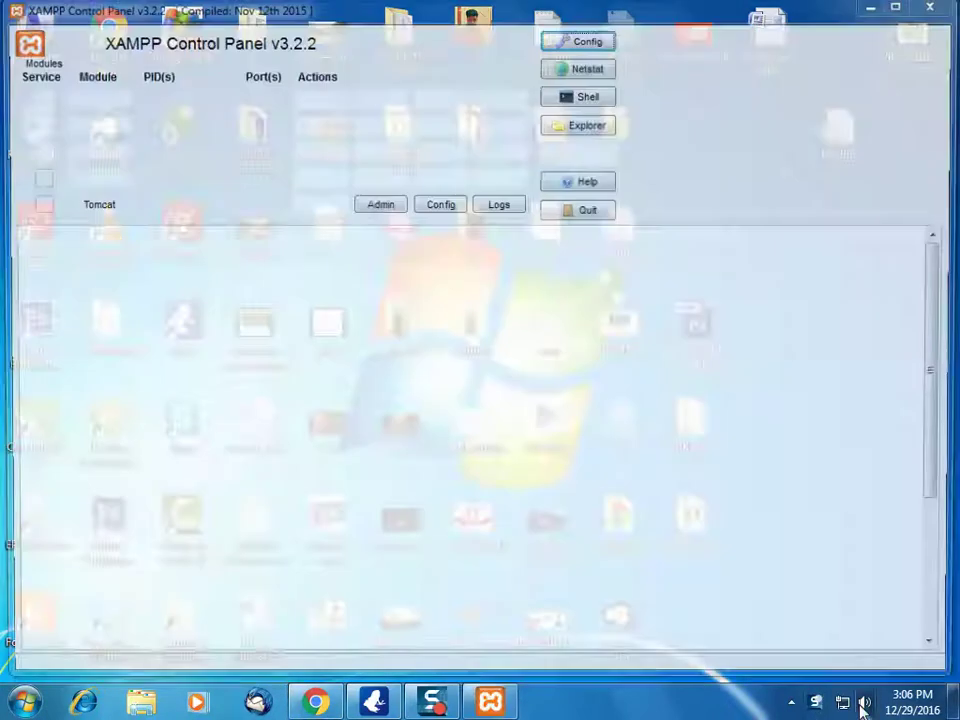
Launch XAMPP Control Panel v3.2.2 from the taskbar
click(864, 704)
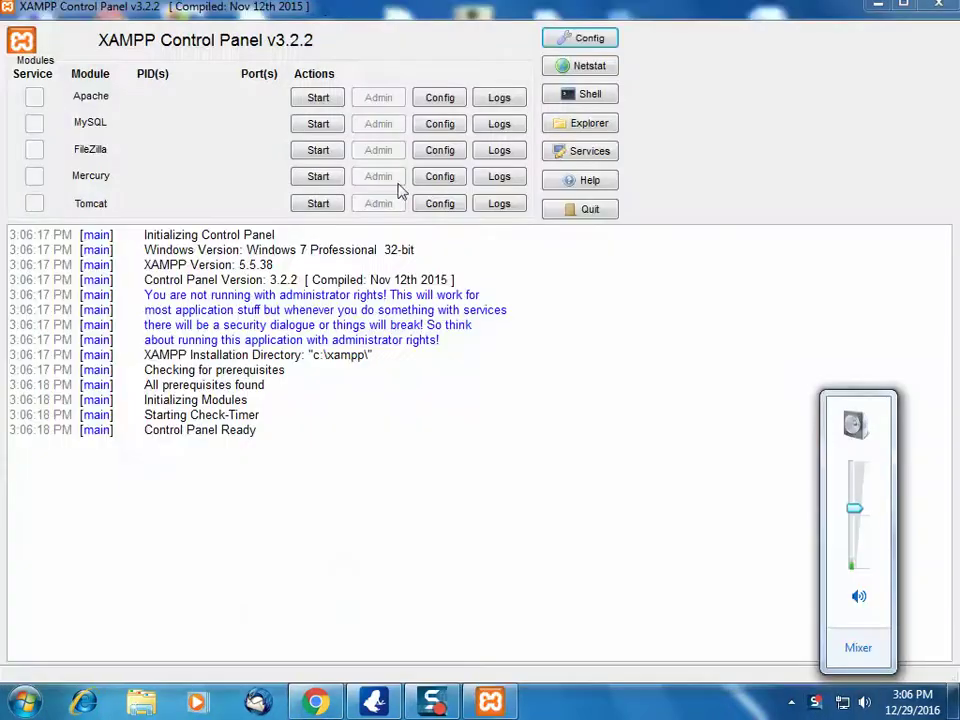
Start the Apache and MySQL servers in XAMPP
click(478, 368)
click(318, 97)
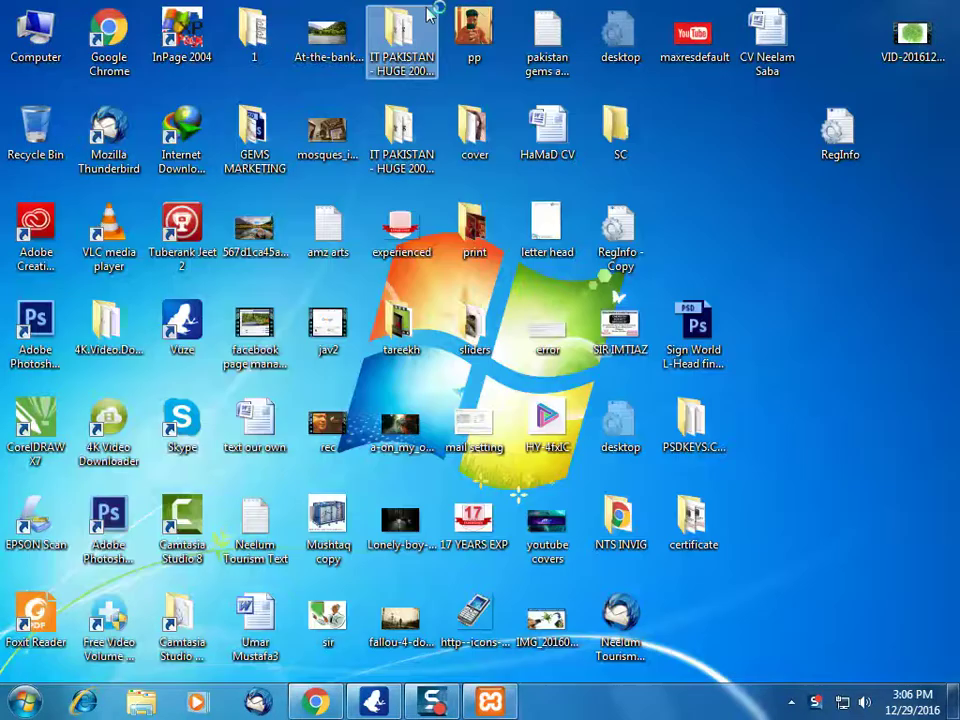
Minimize XAMPP, bring Chrome forward and close the music video tab
click(874, 8)
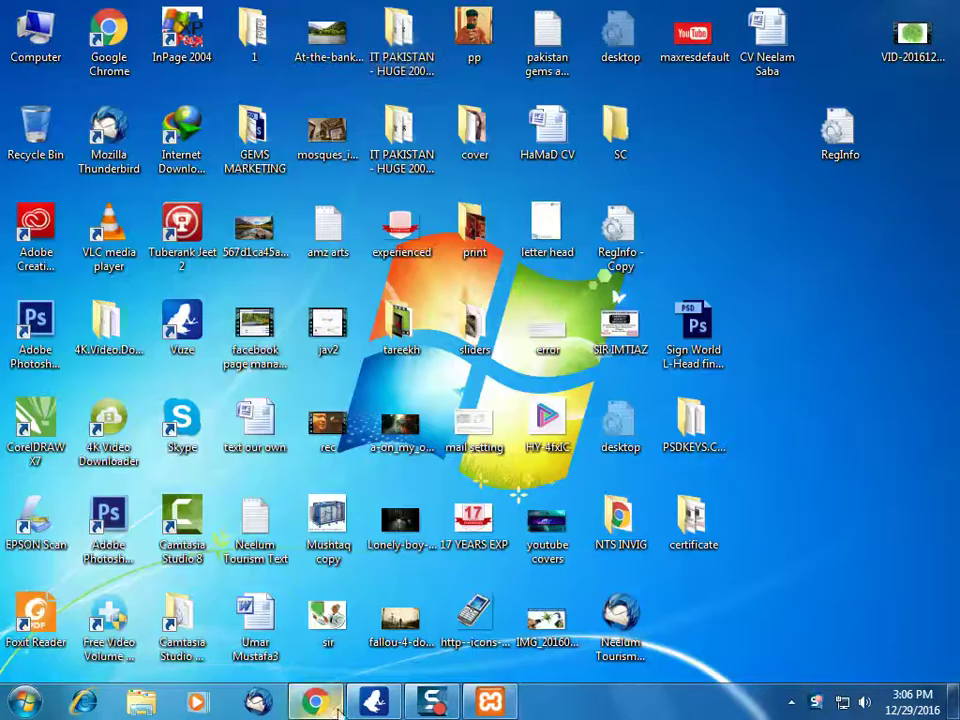
key(alt+Tab)
middle_click(443, 8)
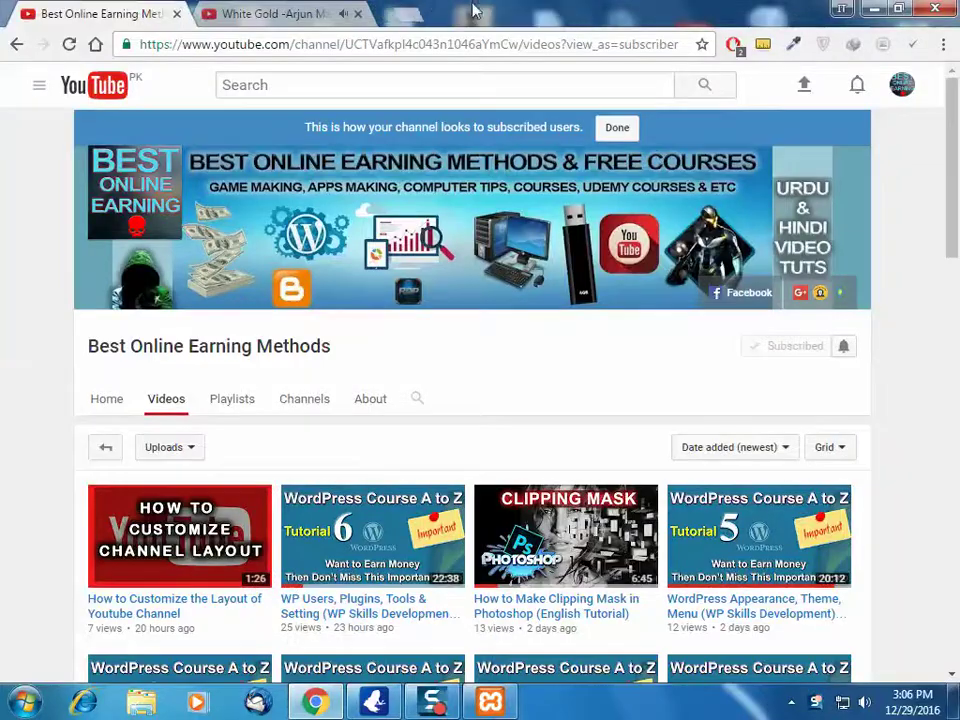
Load localhost/wordpress/wp-admin in a new tab, then recheck the XAMPP panel
click(402, 10)
text(localhost)
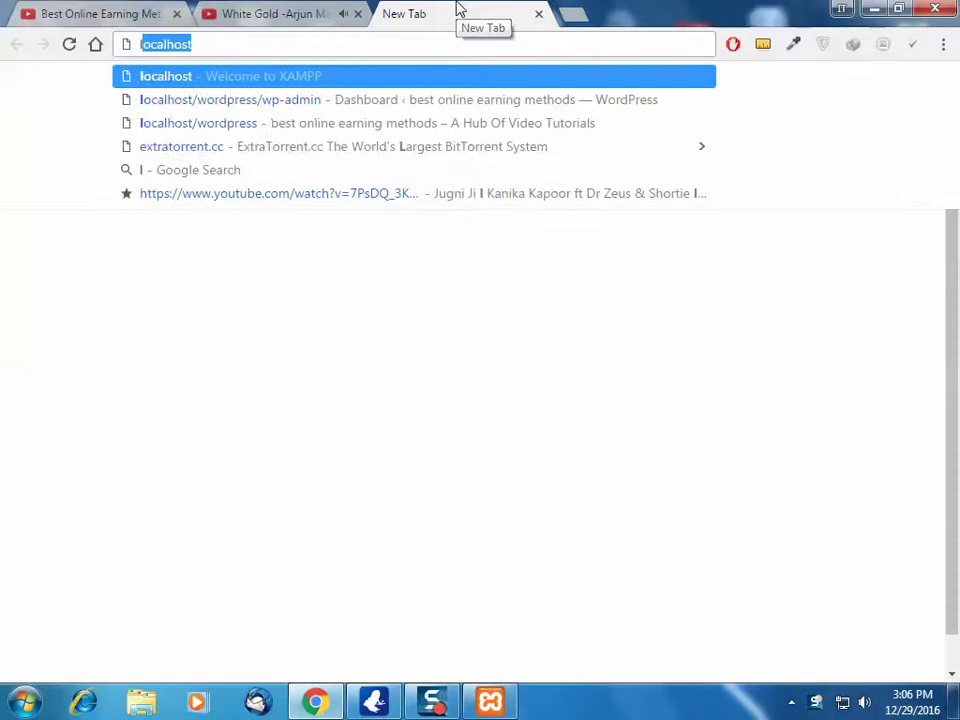
key(Down)
key(Return)
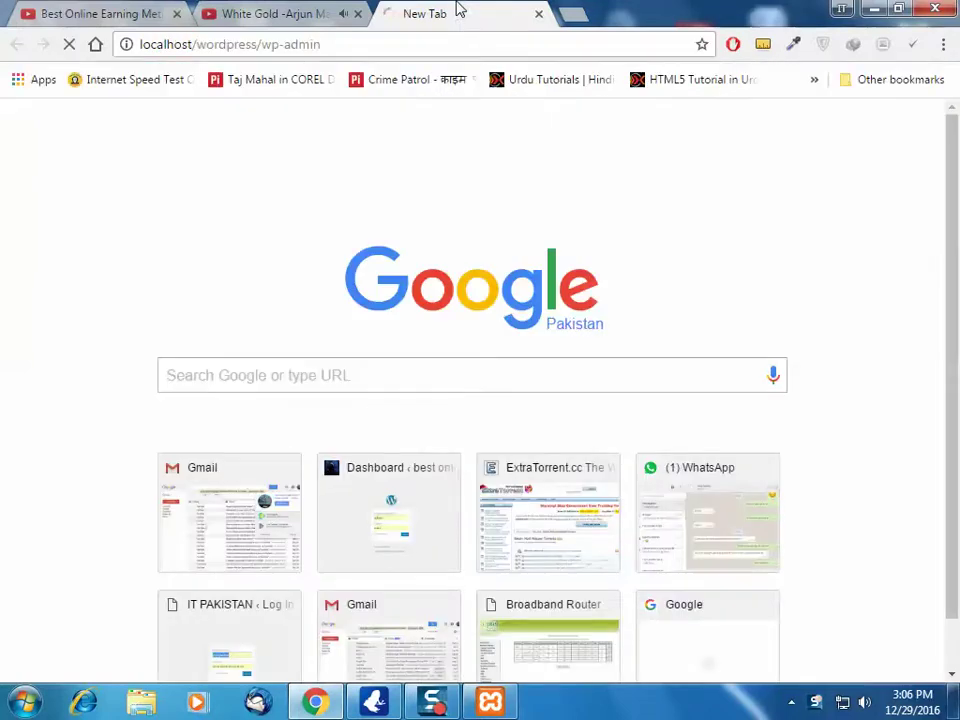
click(490, 701)
click(490, 701)
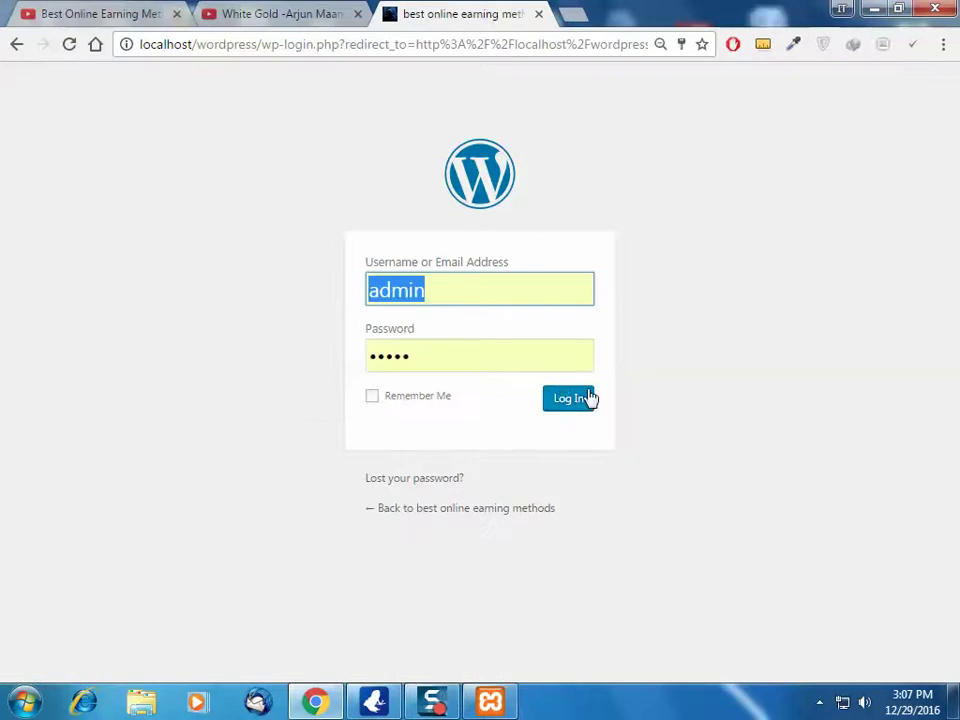
Log in with the saved credentials, then check and hide the XAMPP panel
click(431, 358)
click(589, 451)
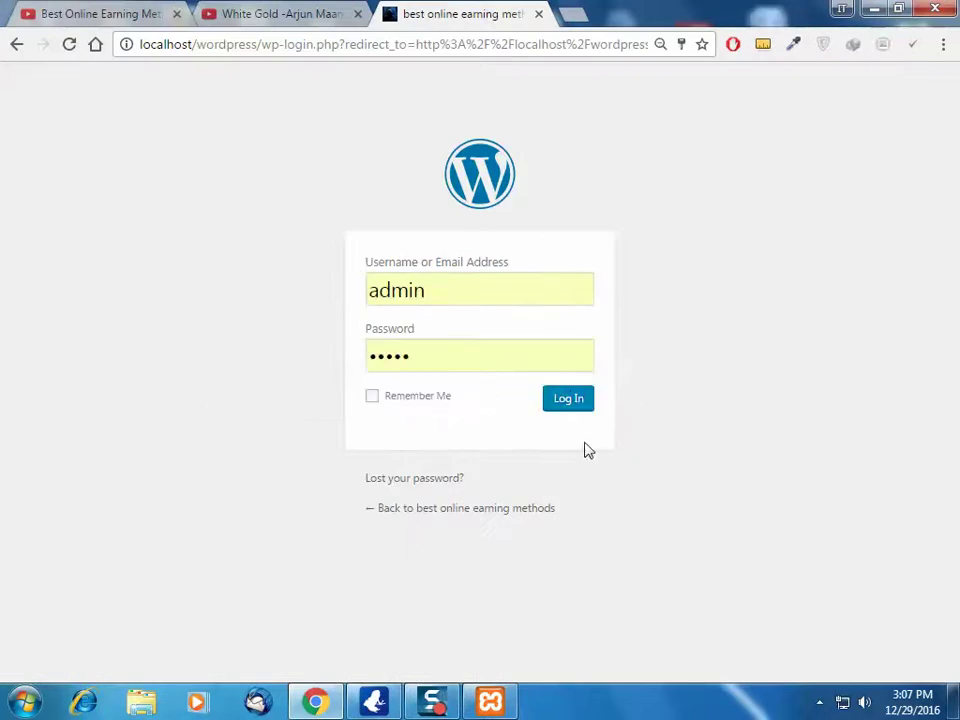
click(569, 400)
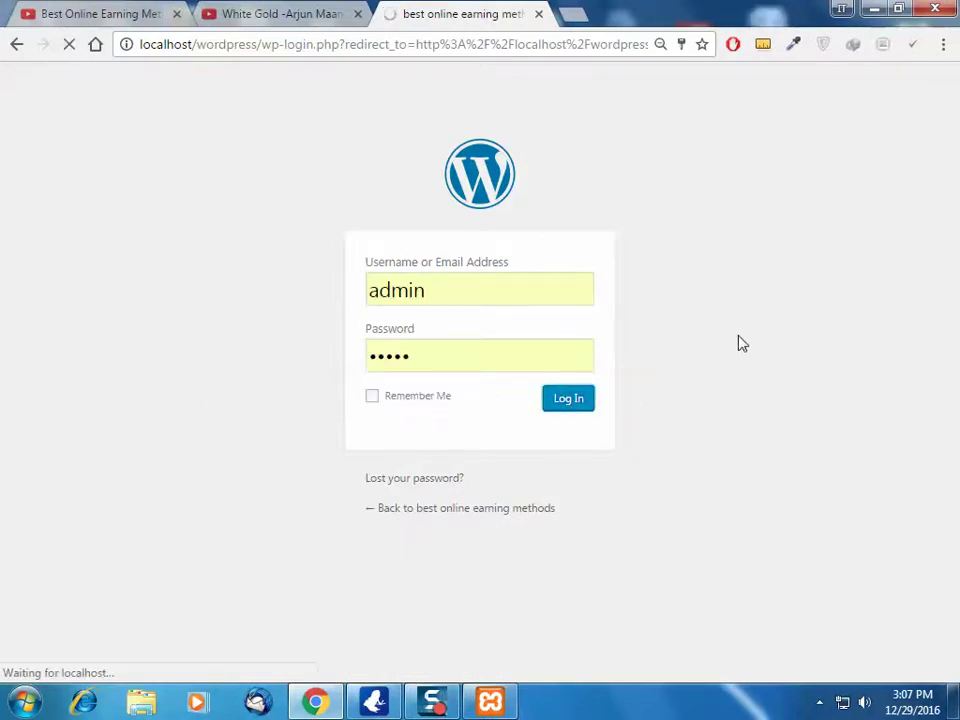
click(490, 701)
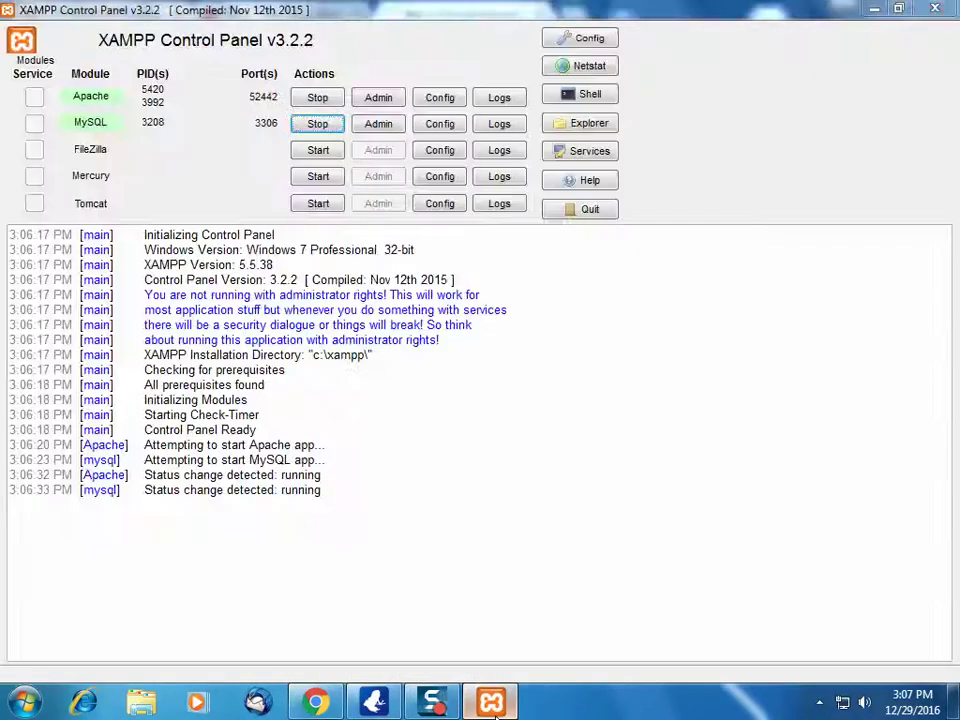
click(490, 701)
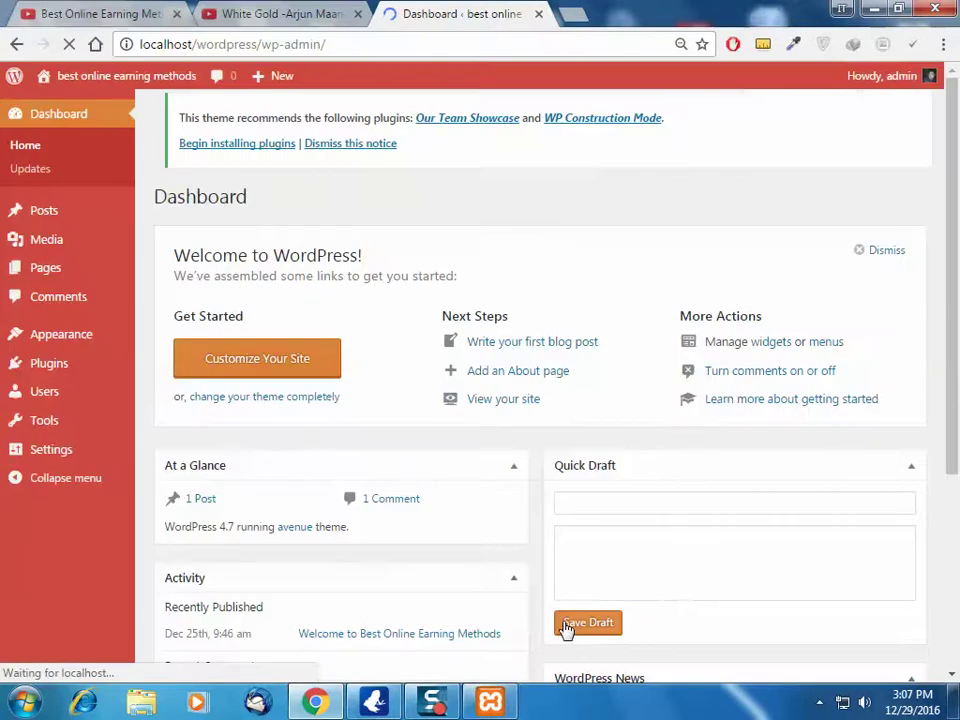
Open the live Avenue site in a new tab and switch to it
mouse_move(143, 84)
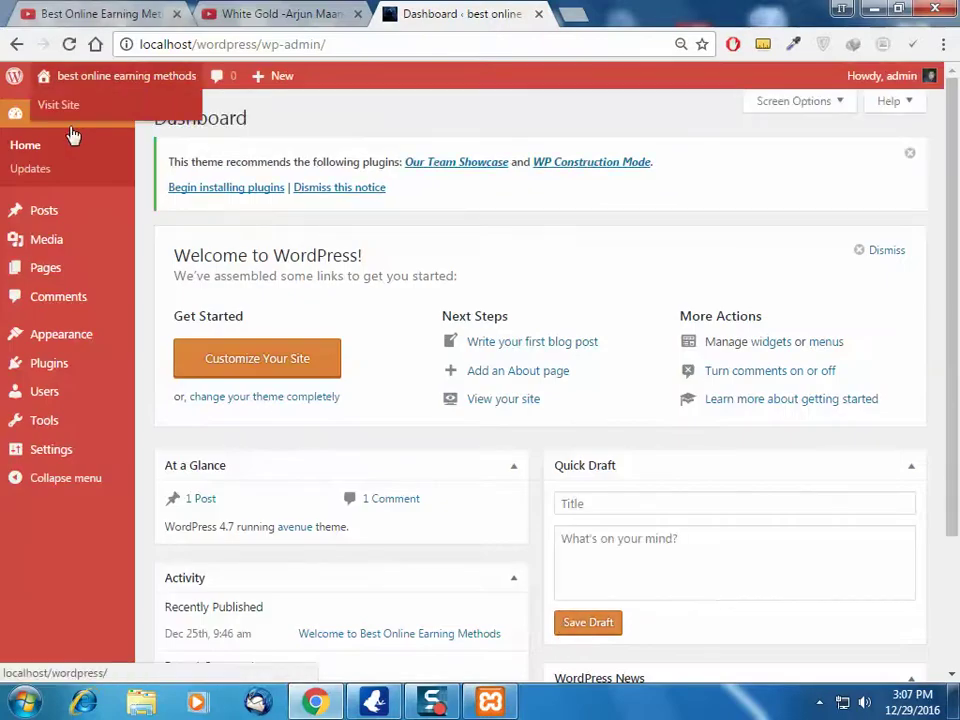
right_click(60, 108)
click(92, 121)
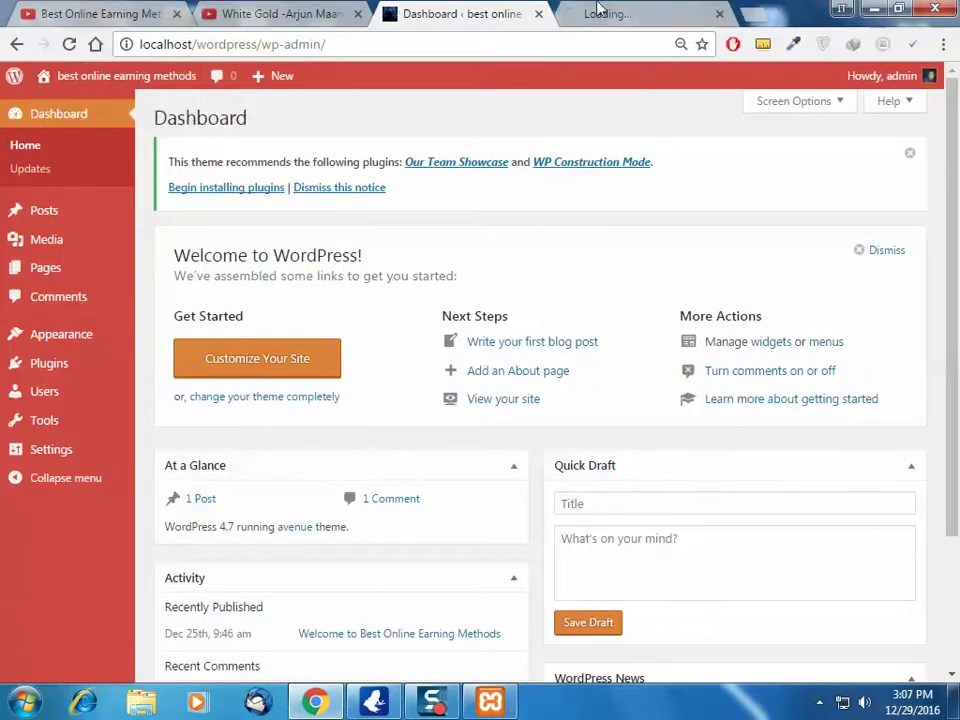
click(658, 10)
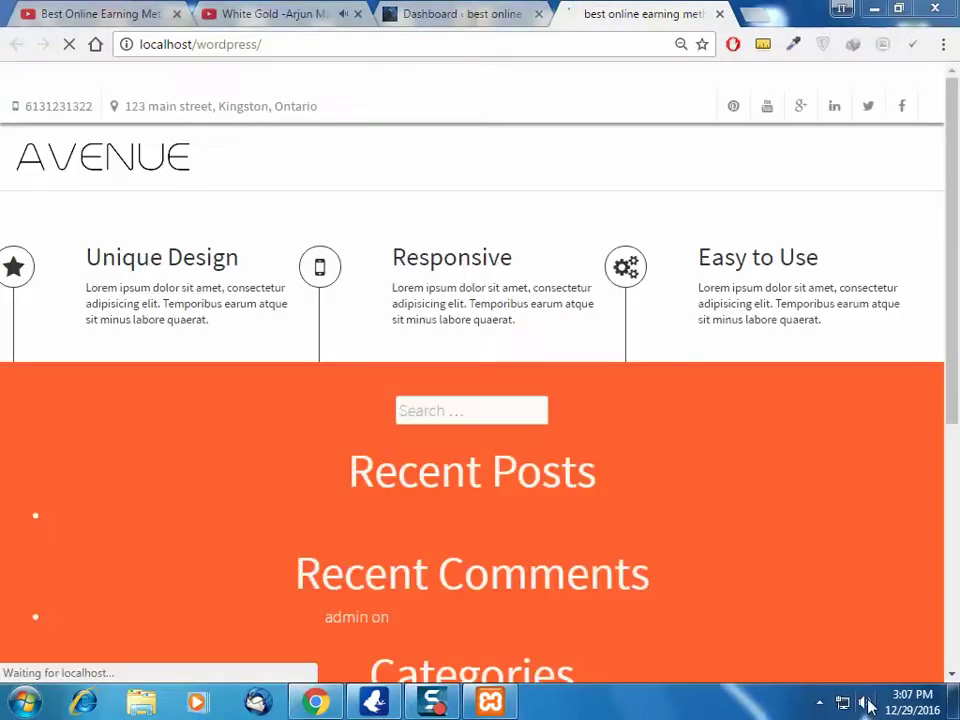
click(868, 705)
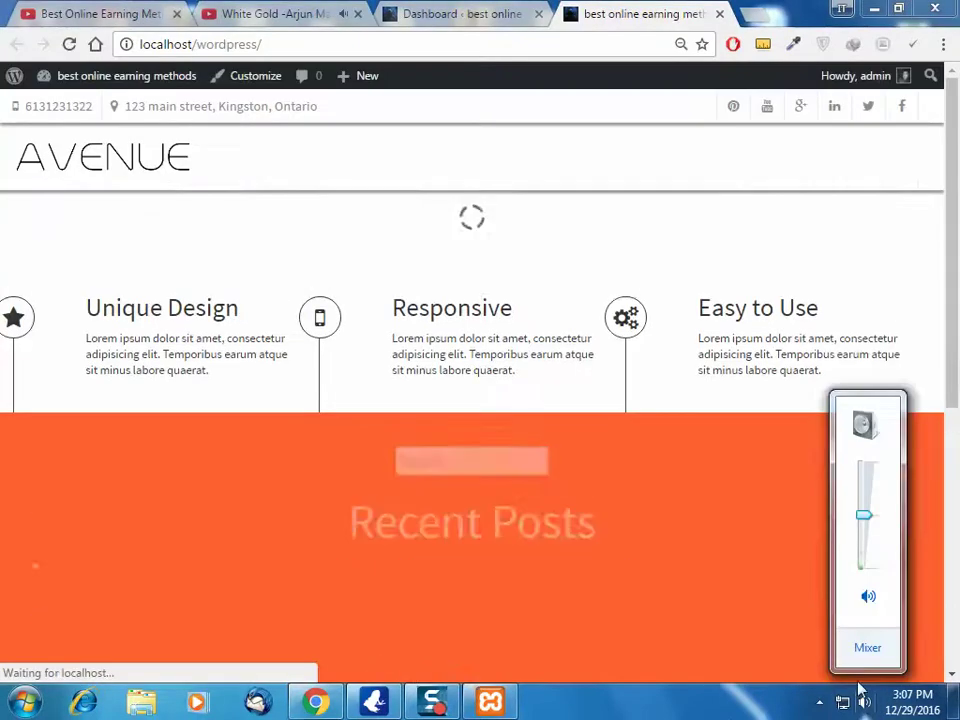
click(955, 230)
scroll(955, 230, down, 2)
scroll(955, 230, up, 2)
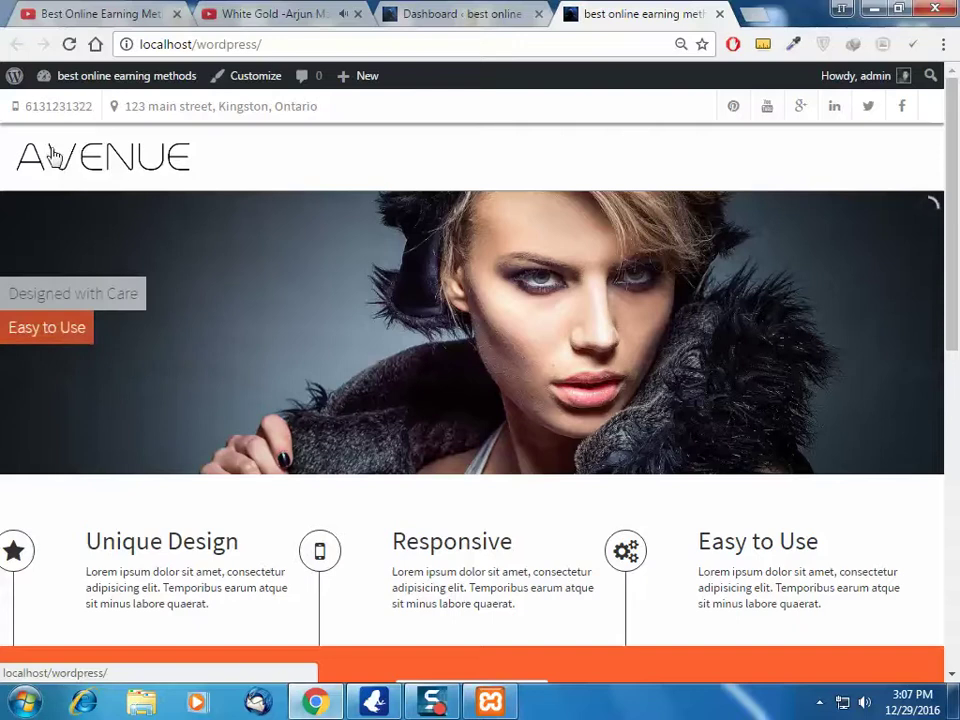
Inspect the AVENUE logo and scroll the page, selecting the Recent Comments heading
right_click(171, 166)
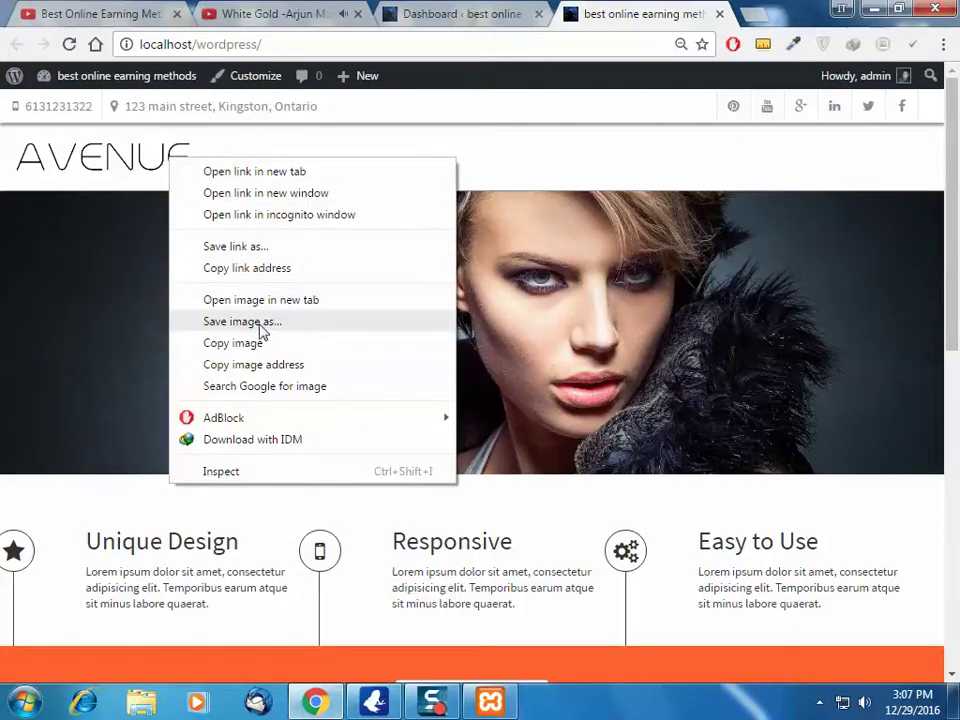
click(868, 702)
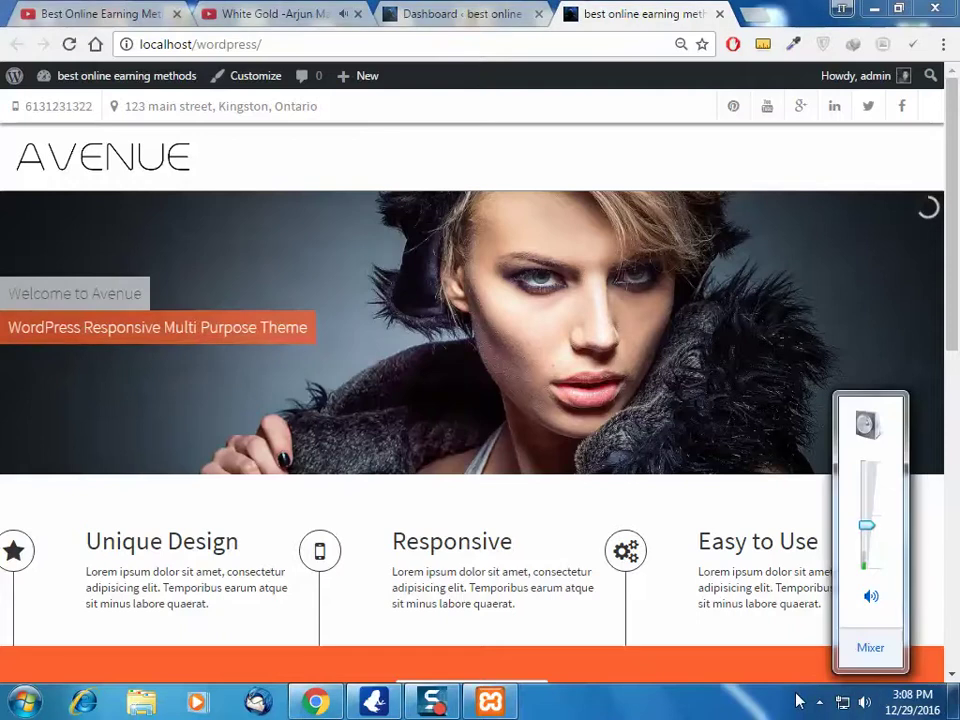
click(922, 338)
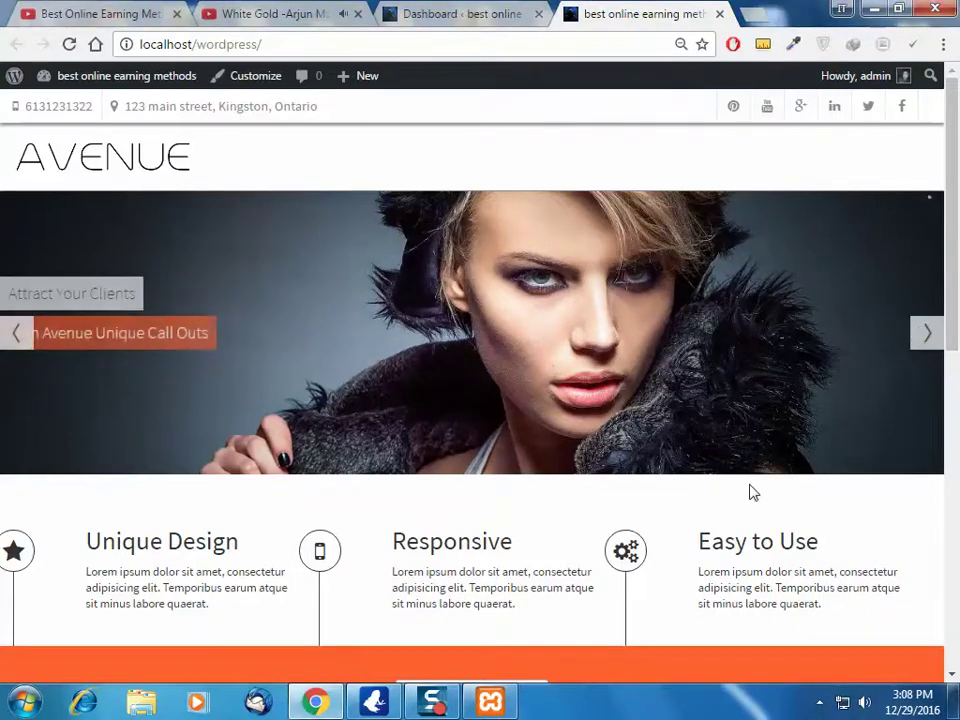
scroll(760, 475, down, 4)
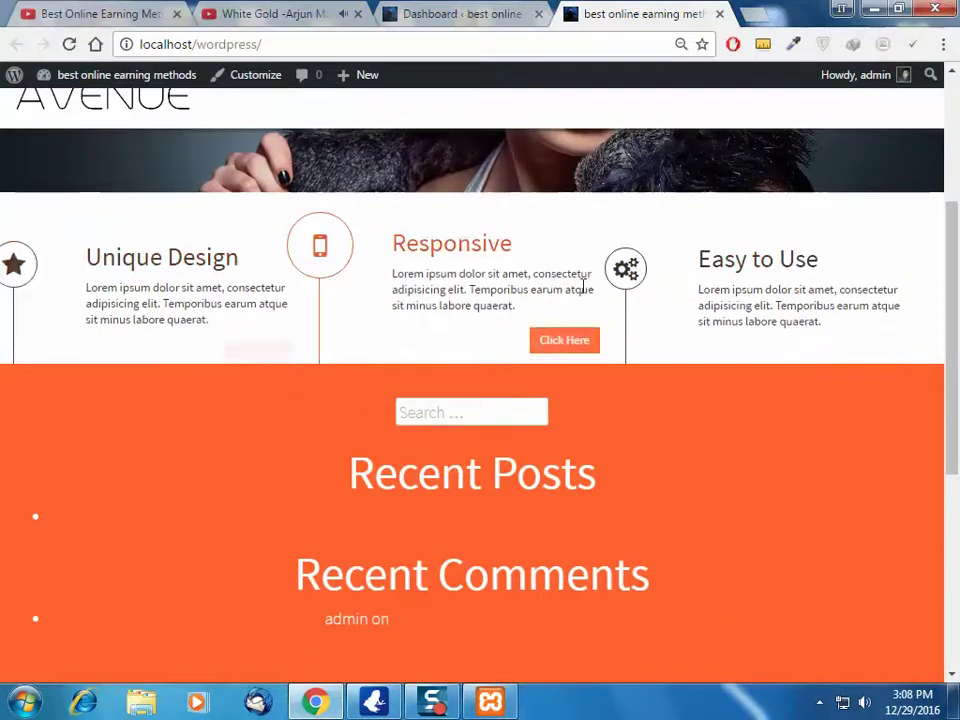
scroll(737, 397, down, 1)
scroll(737, 397, down, 2)
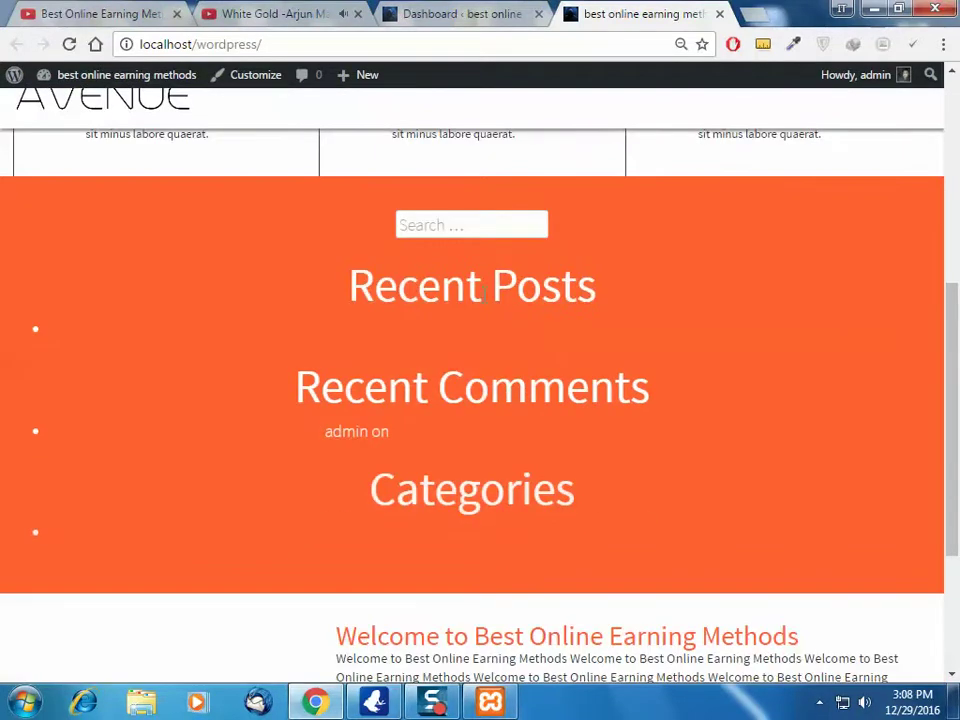
drag(488, 260, 349, 285)
drag(686, 358, 241, 362)
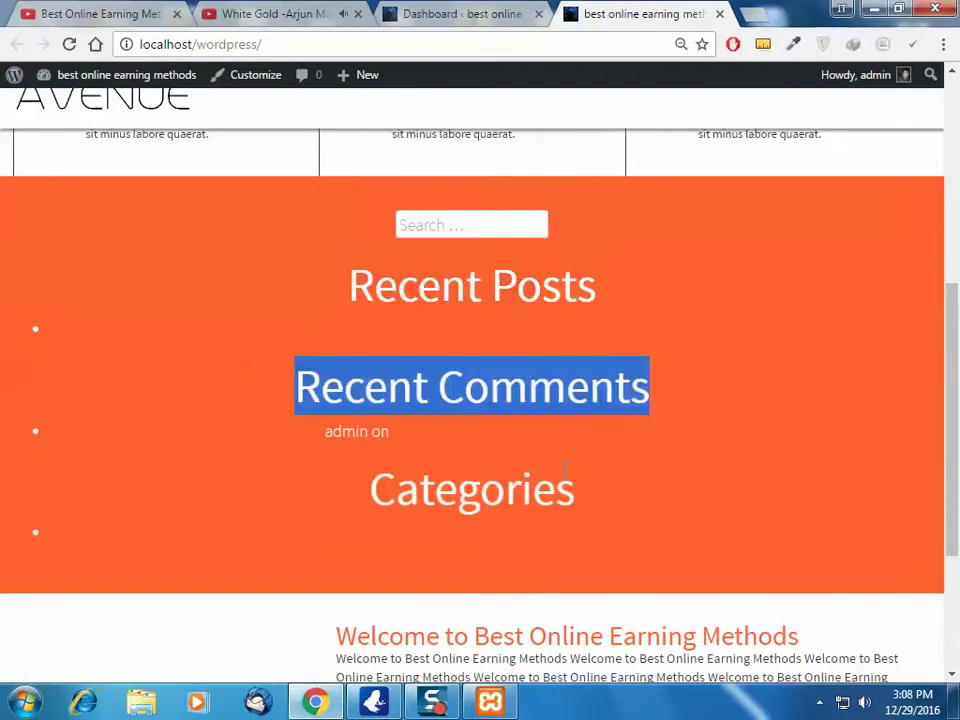
scroll(571, 466, down, 3)
scroll(700, 425, up, 3)
scroll(703, 435, down, 3)
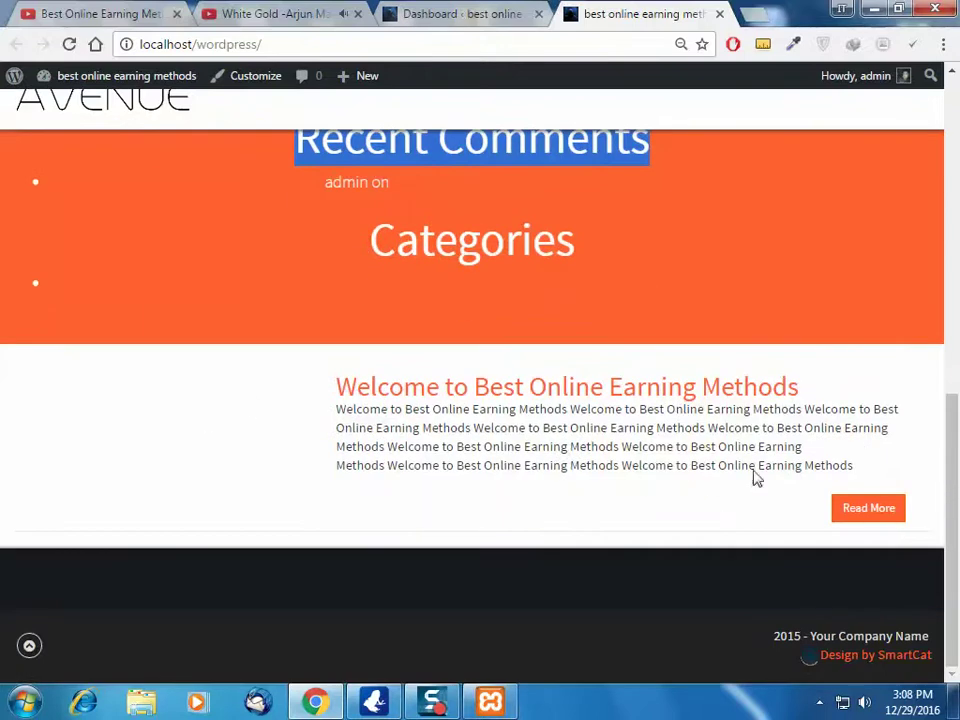
scroll(756, 478, up, 10)
View Avenue's Theme Options Basic Setting Logo field, then return to the homepage tab
click(440, 14)
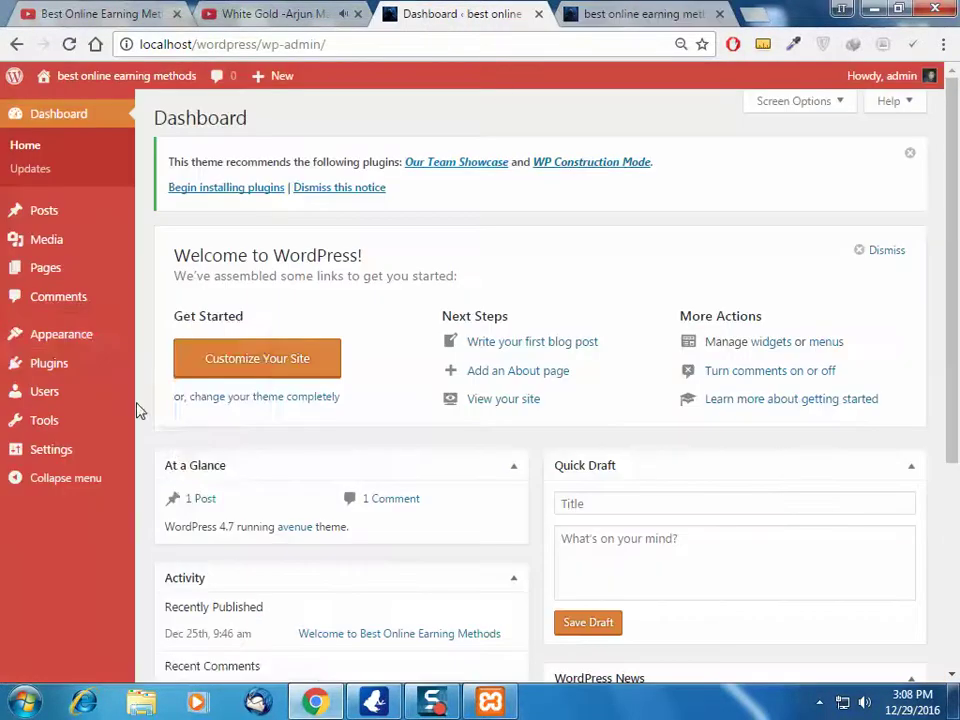
mouse_move(15, 336)
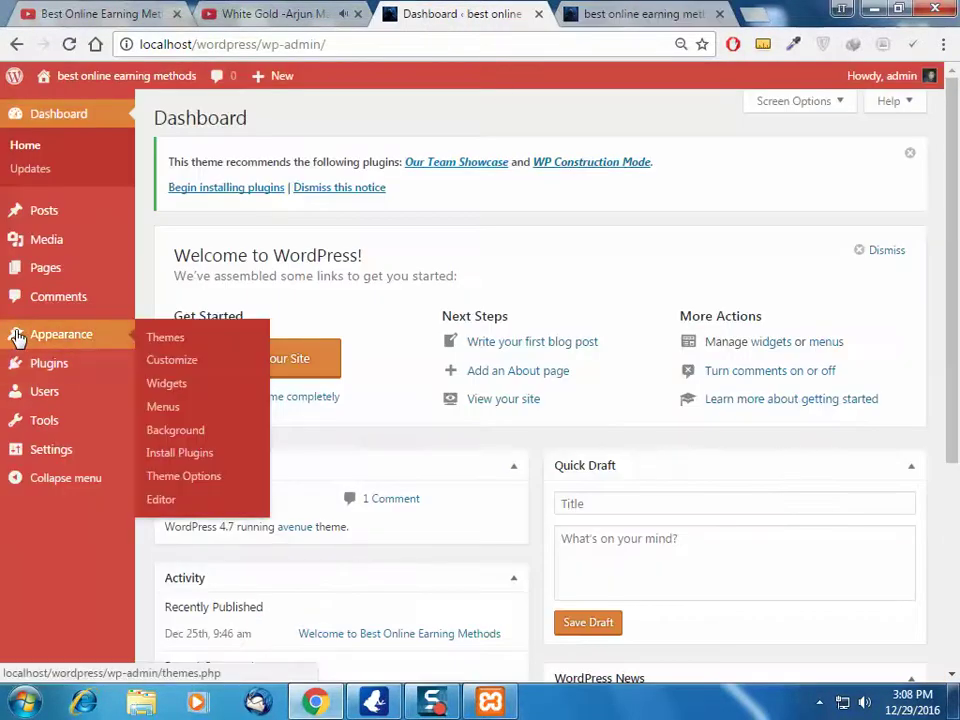
click(183, 478)
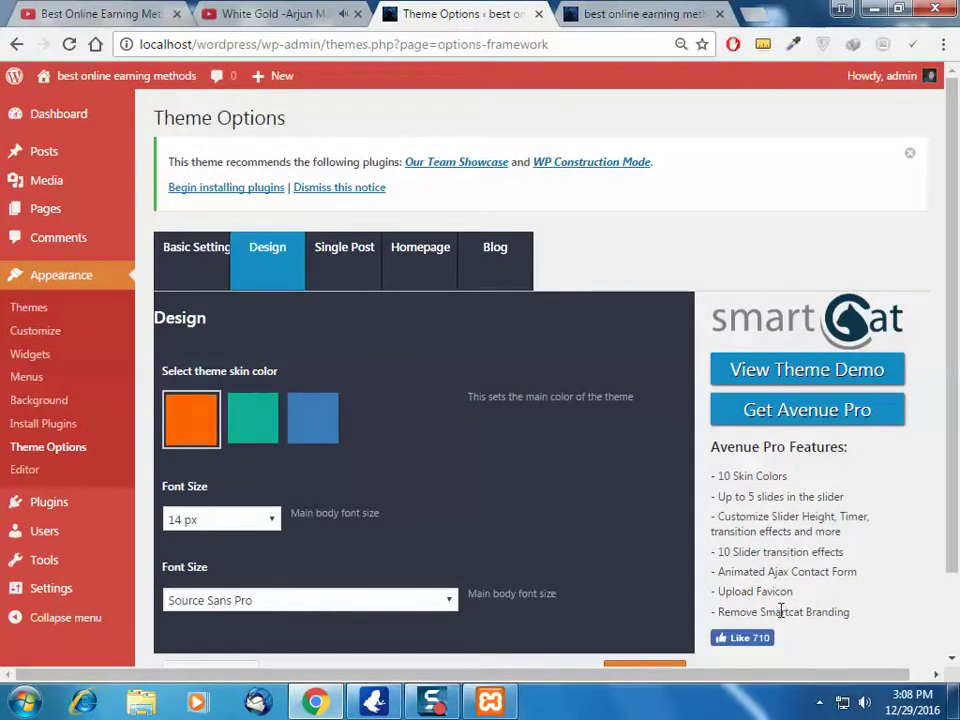
scroll(954, 295, down, 1)
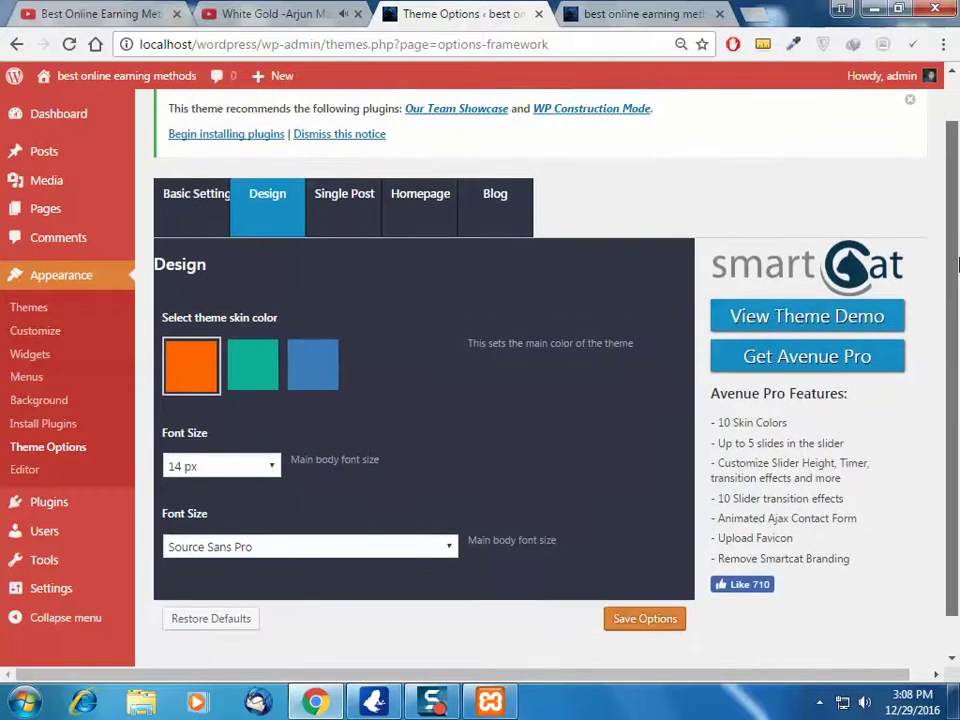
scroll(954, 258, up, 1)
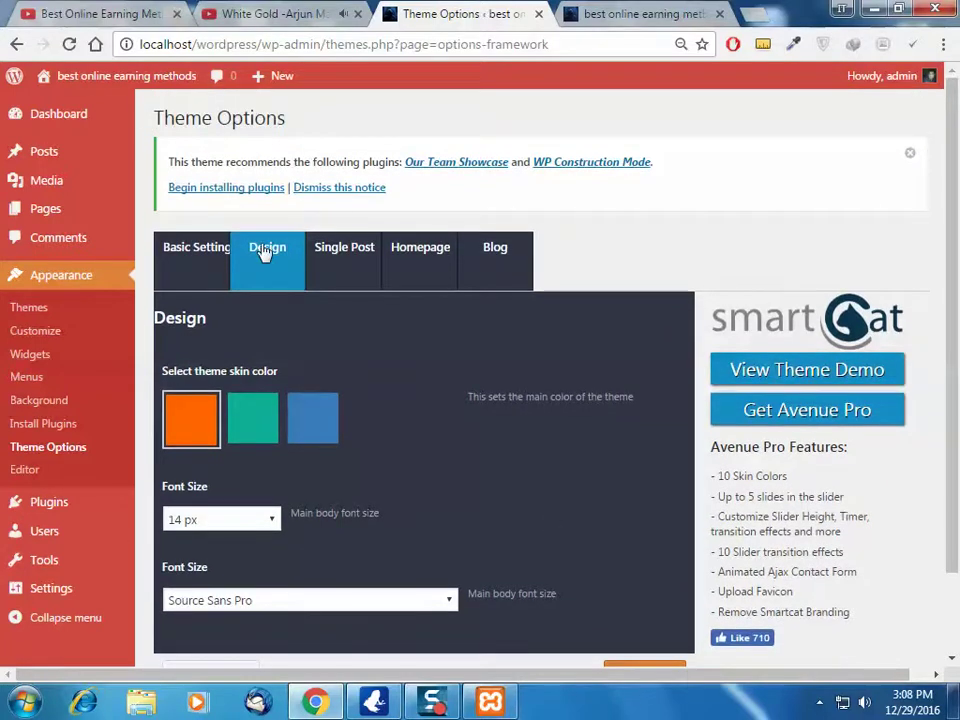
click(197, 258)
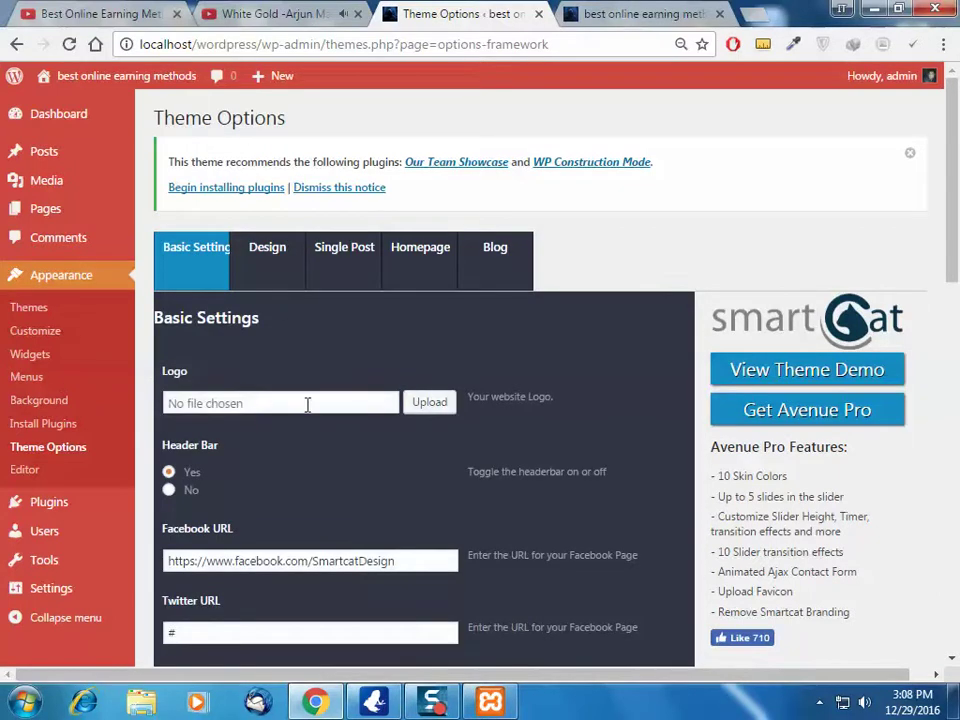
click(646, 12)
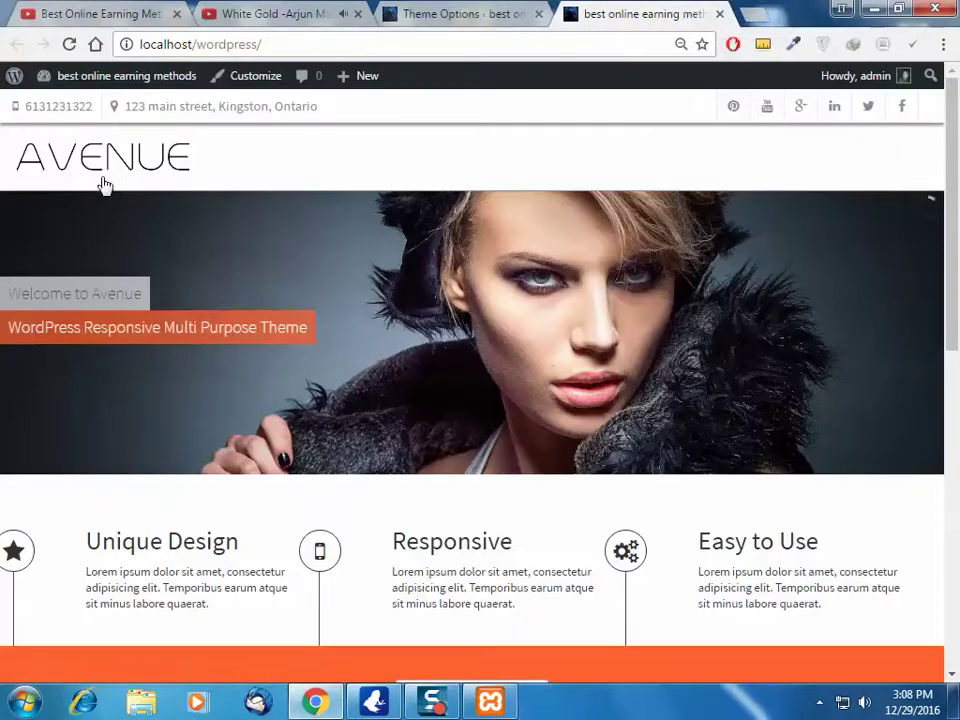
Scroll the Avenue front page briefly, then open a new browser tab
mouse_move(752, 524)
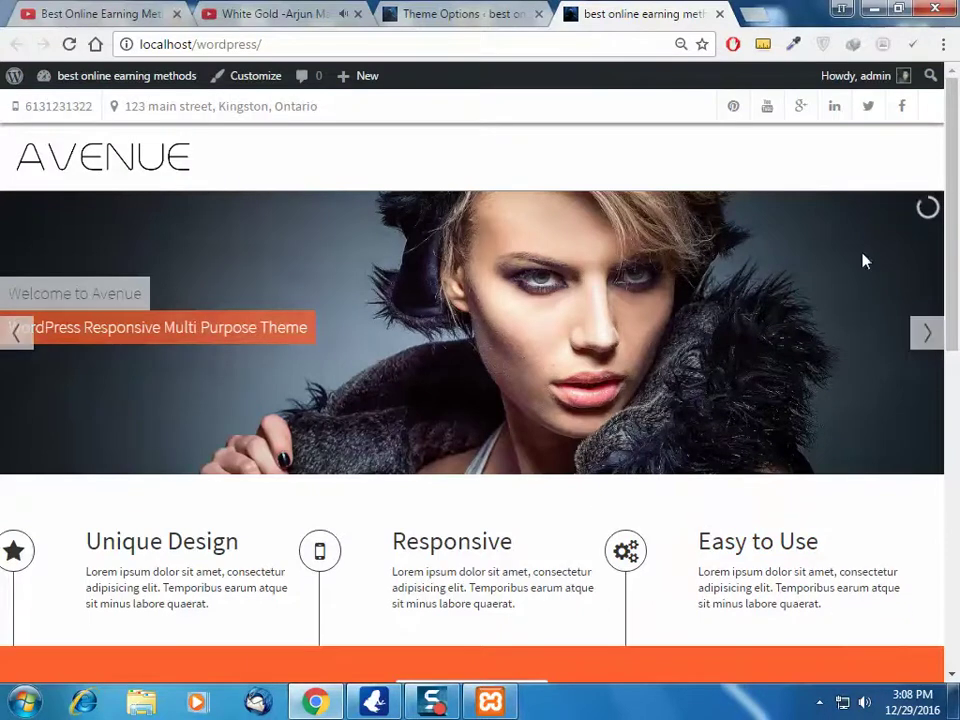
scroll(957, 304, down, 2)
scroll(957, 304, up, 2)
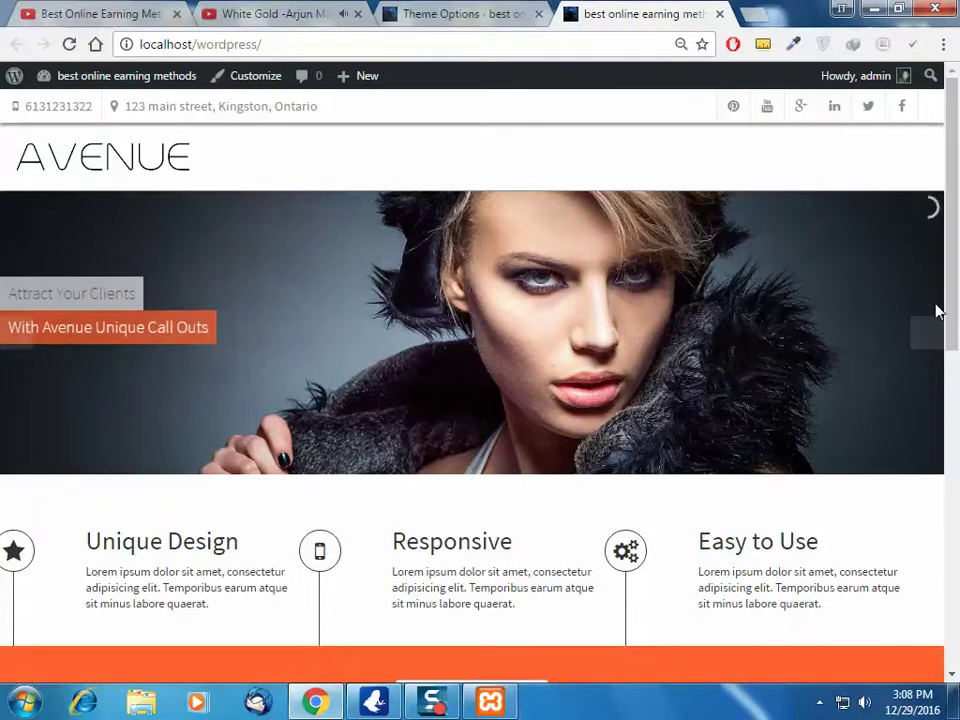
click(757, 14)
Search Google Images for 'best online earning methods'
text(google.com)
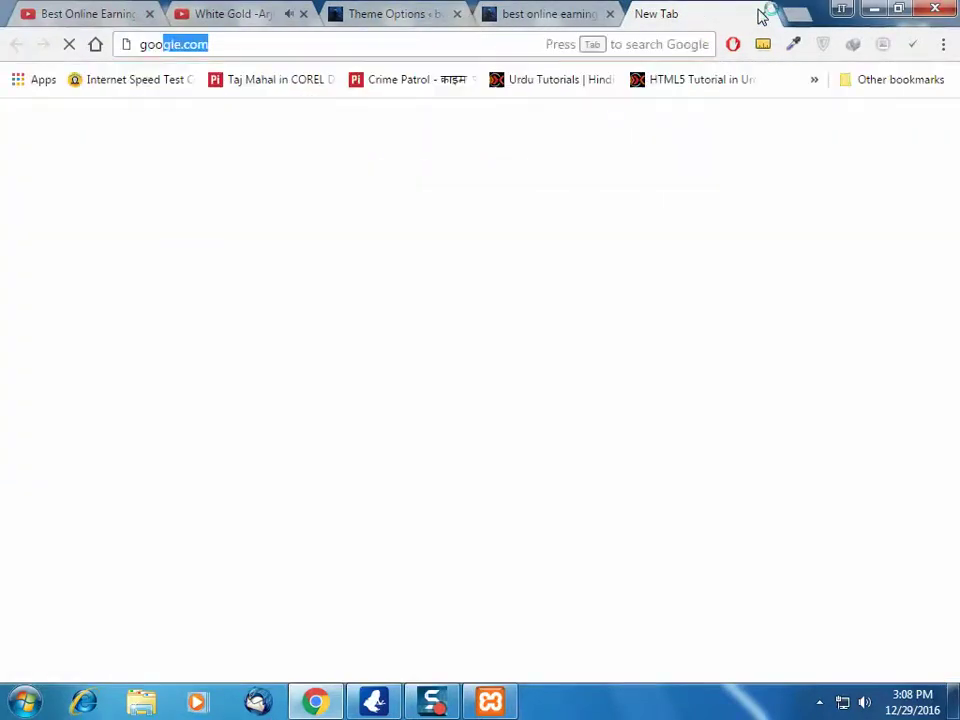
key(Return)
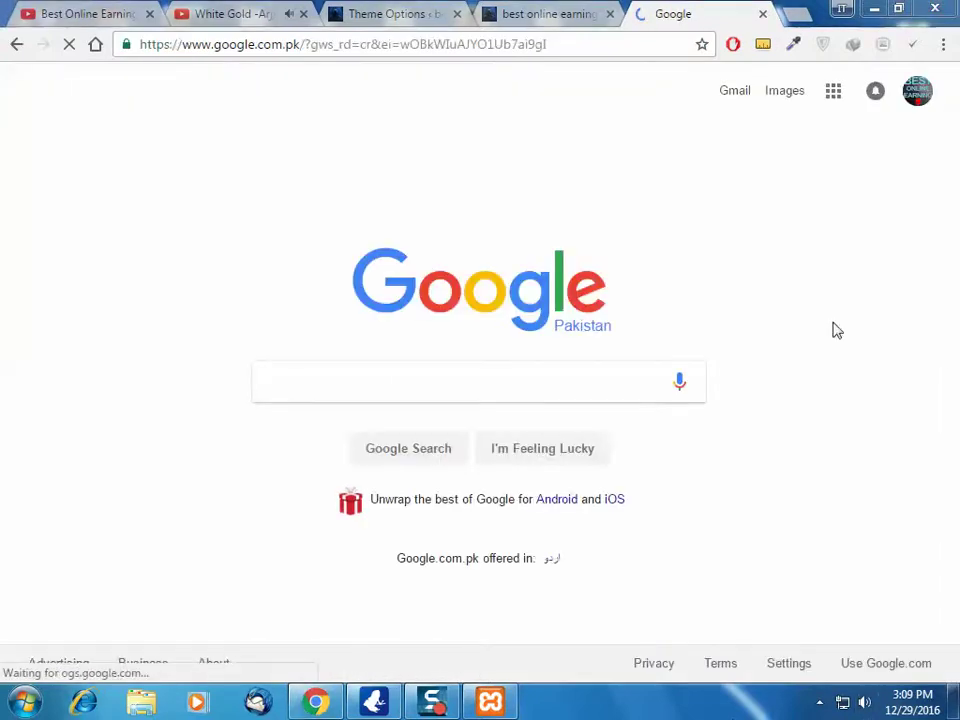
click(797, 93)
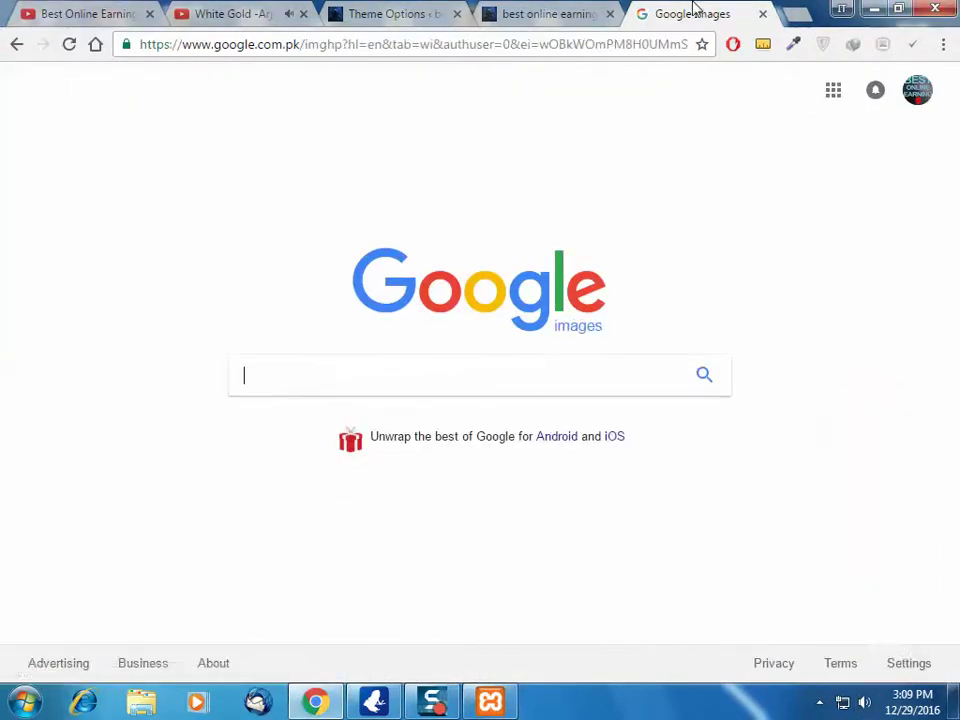
text(best online earning methods)
key(Return)
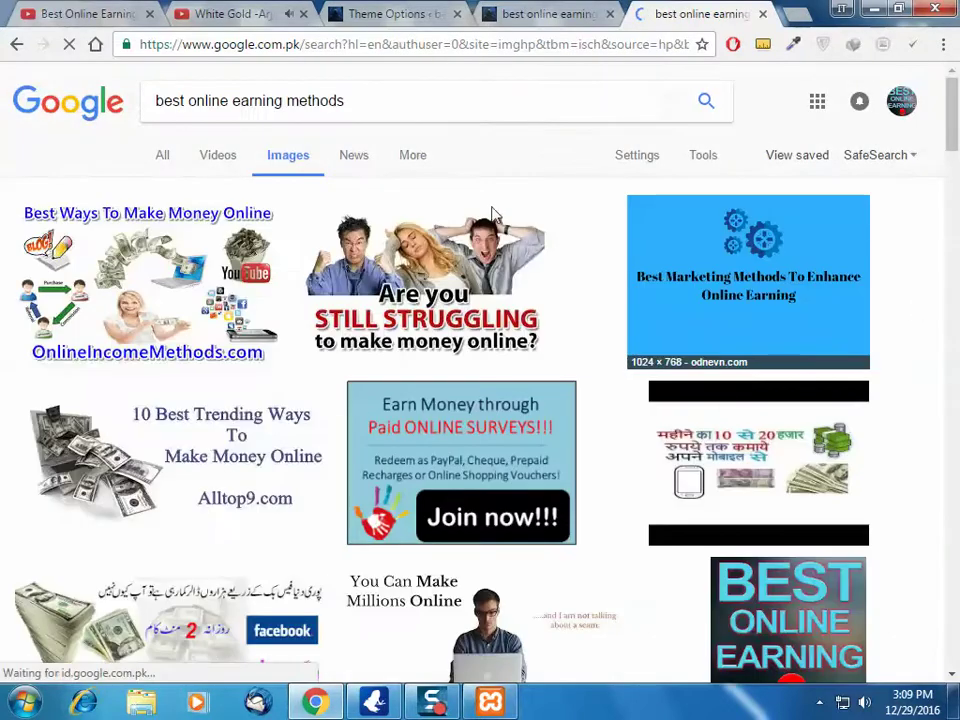
Open the BEST ONLINE EARNING image full-size in a new tab and cancel its Save dialog
scroll(450, 231, down, 3)
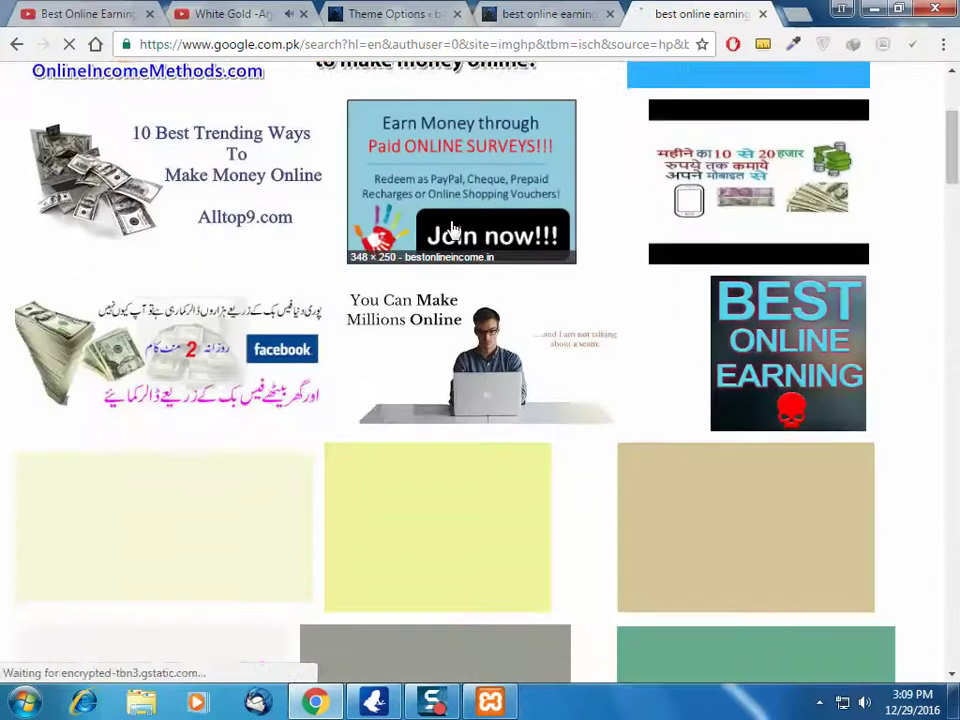
scroll(912, 415, up, 3)
scroll(912, 415, down, 2)
click(860, 420)
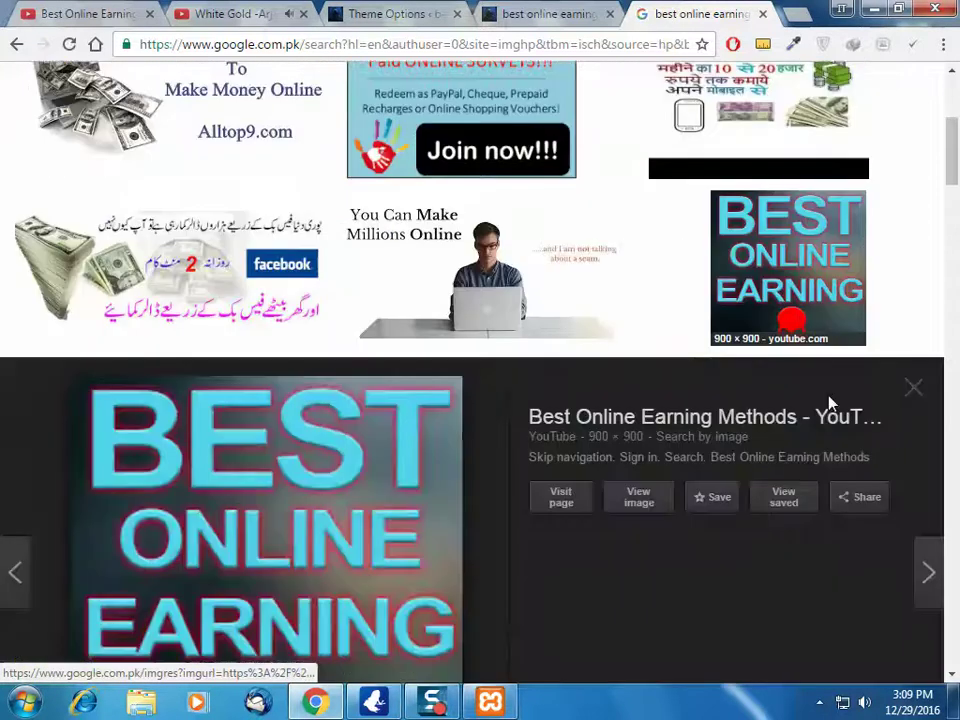
right_click(640, 357)
click(690, 362)
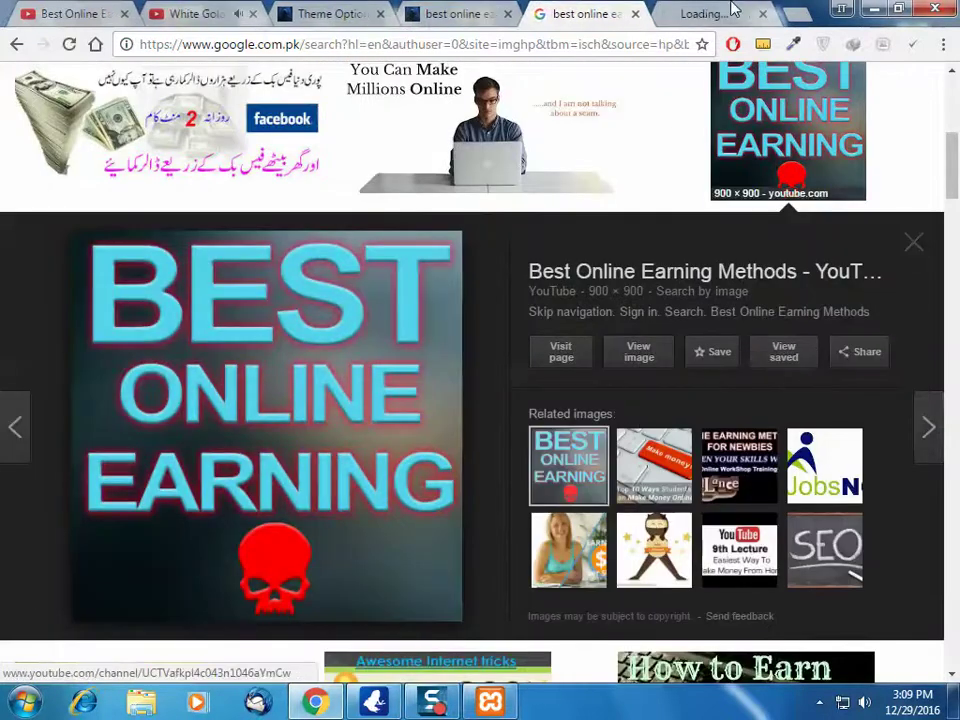
click(700, 12)
right_click(330, 339)
click(400, 371)
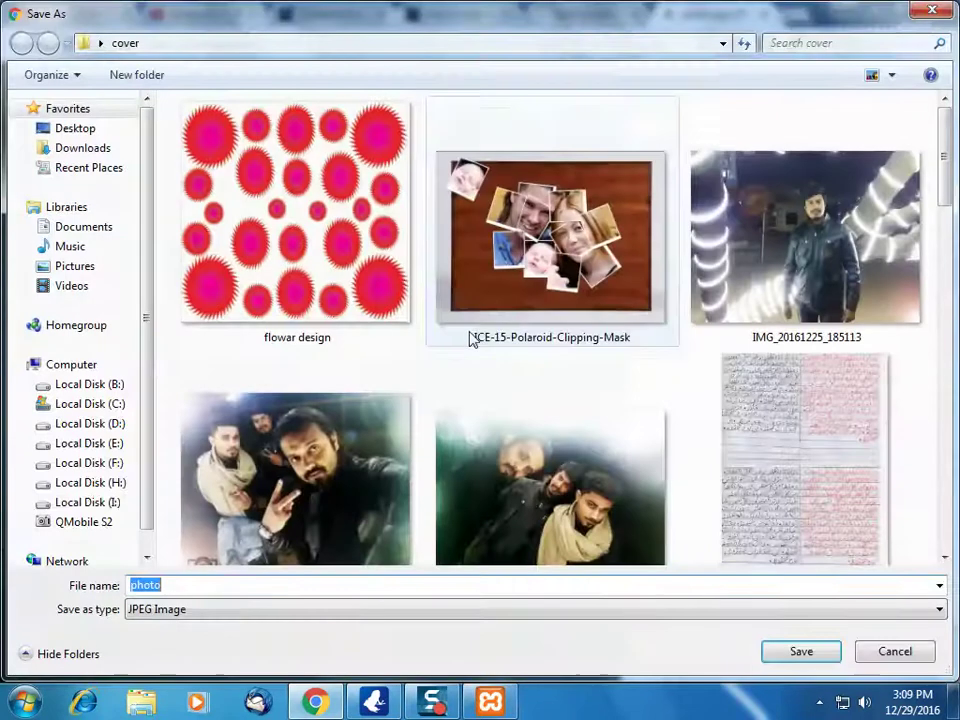
click(905, 650)
Close the image tab and return to the Theme Options page
key(ctrl+w)
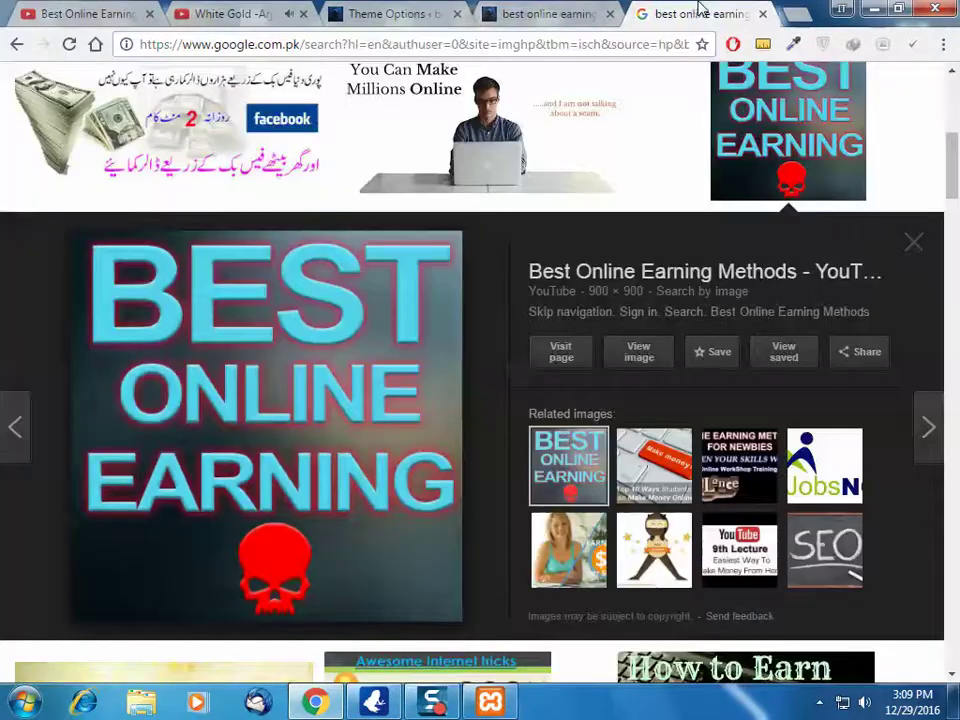
click(570, 8)
click(410, 13)
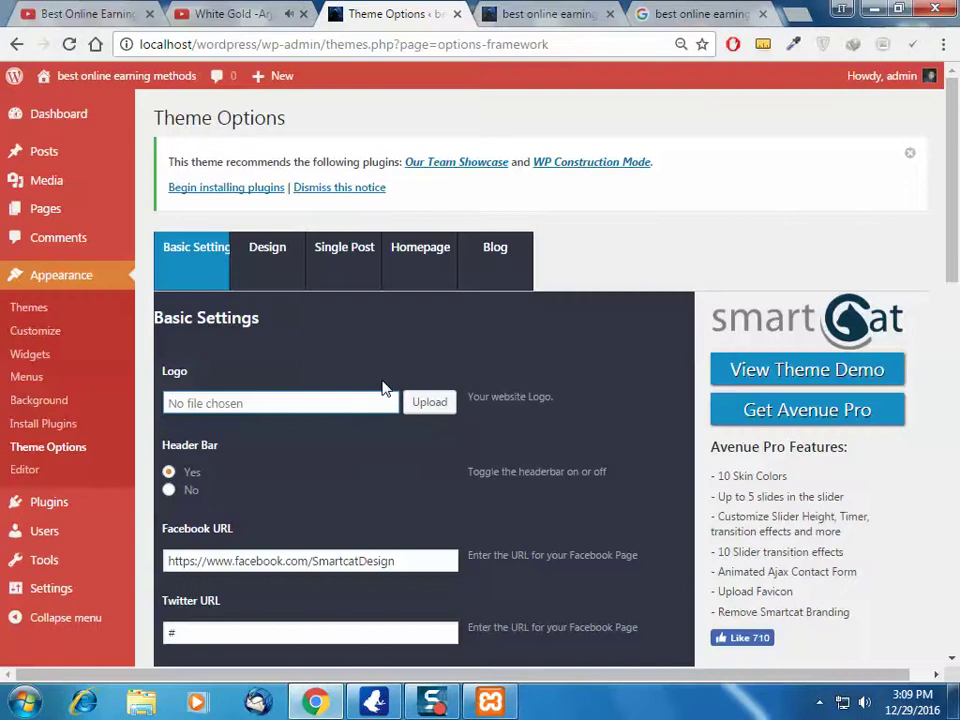
Open and close the logo media library, then right-click the front page's AVENUE logo
click(449, 403)
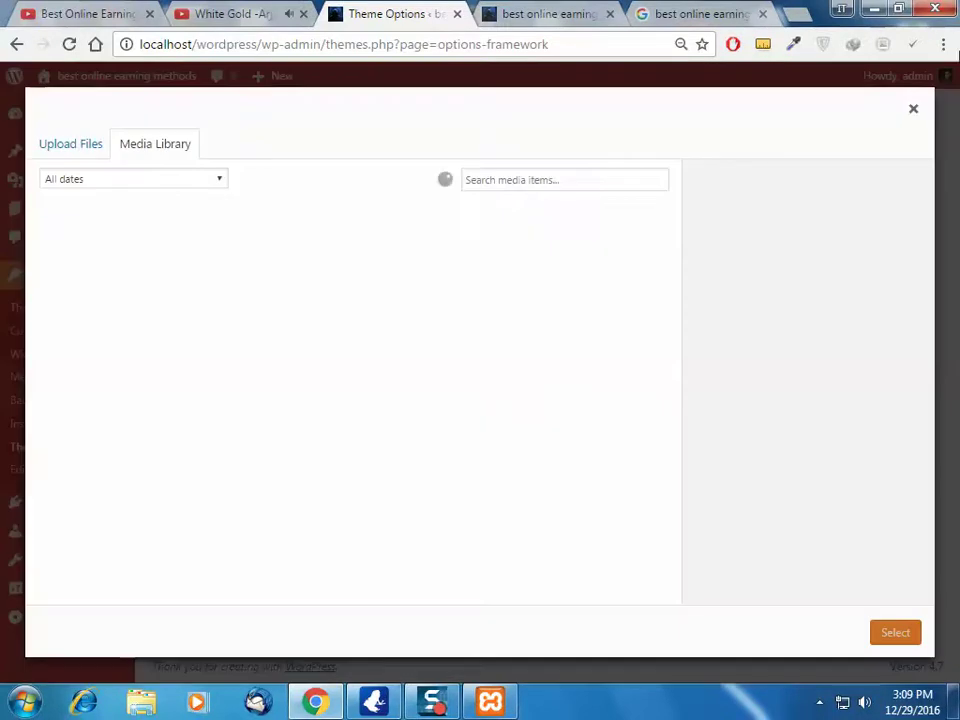
click(913, 108)
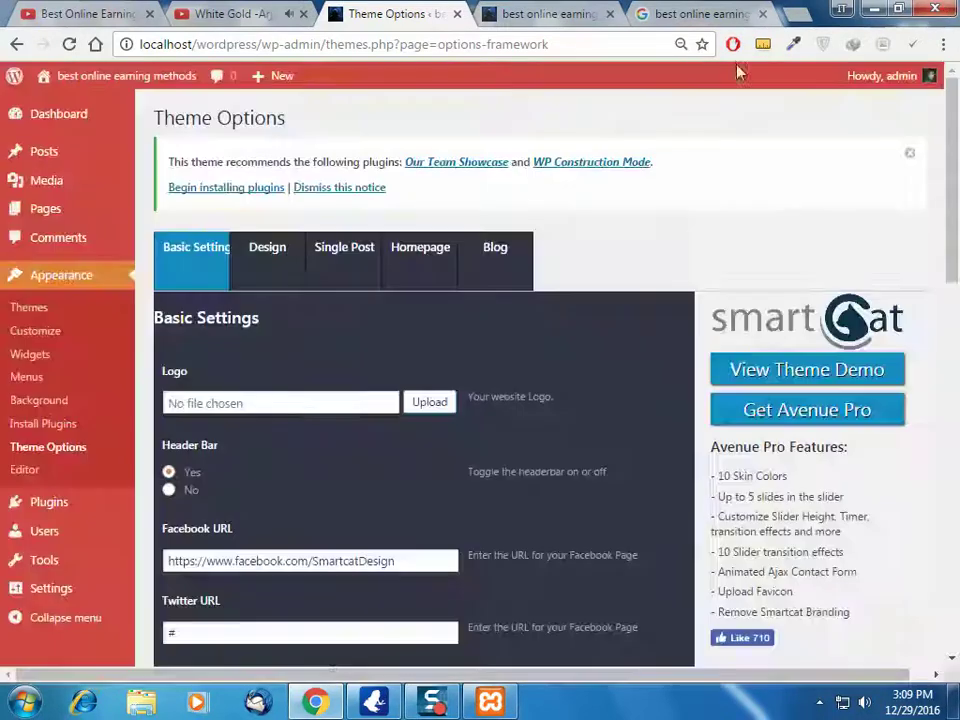
click(557, 9)
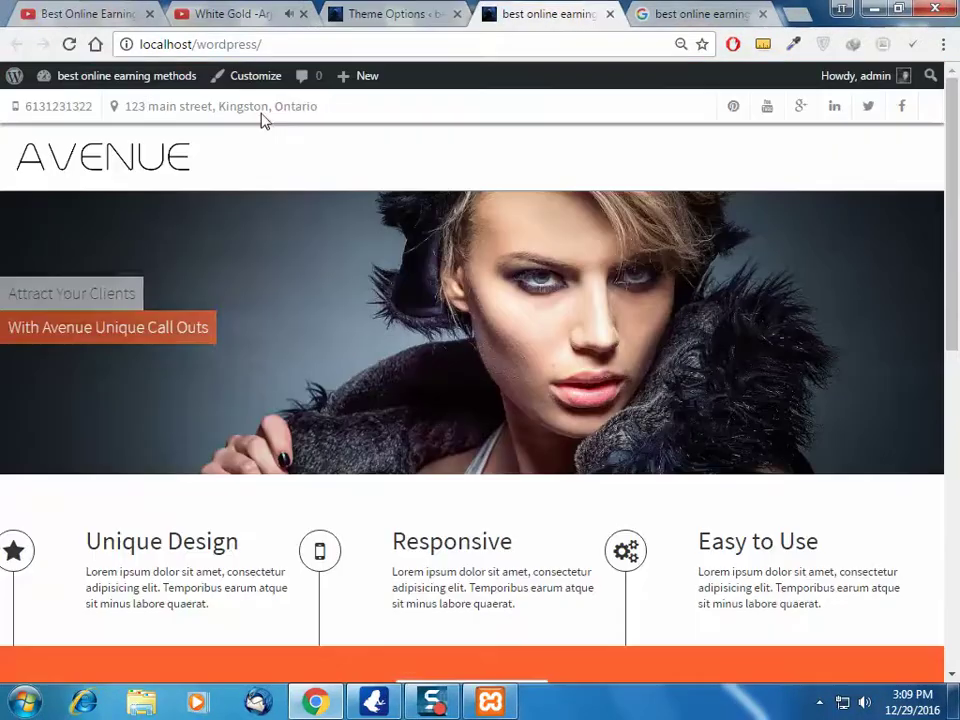
right_click(140, 155)
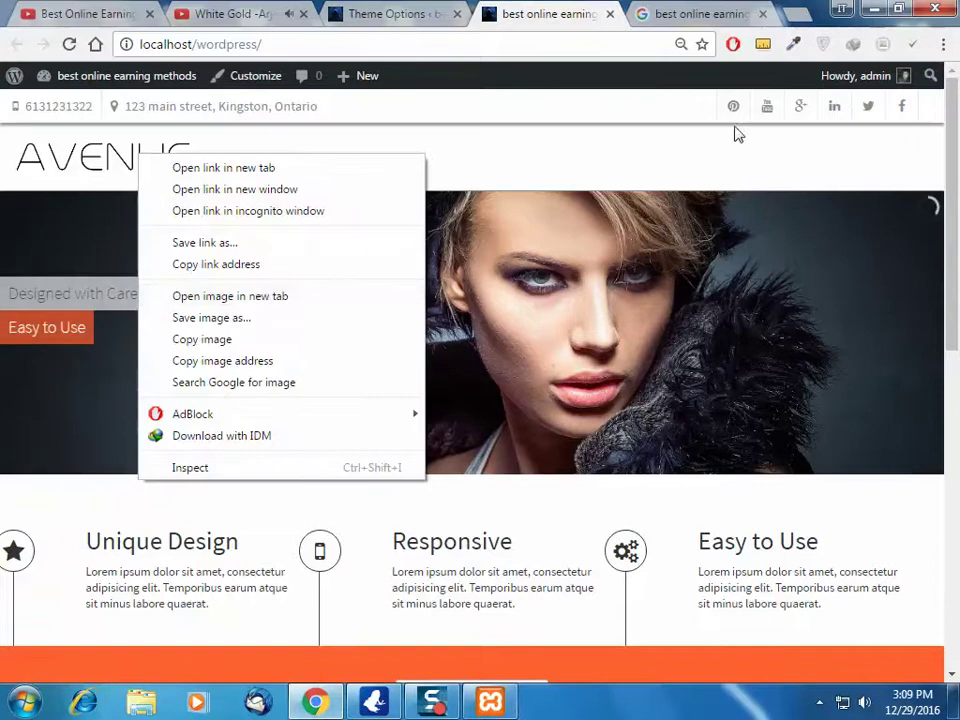
Dismiss the logo context menu and open a new blank tab
key(Escape)
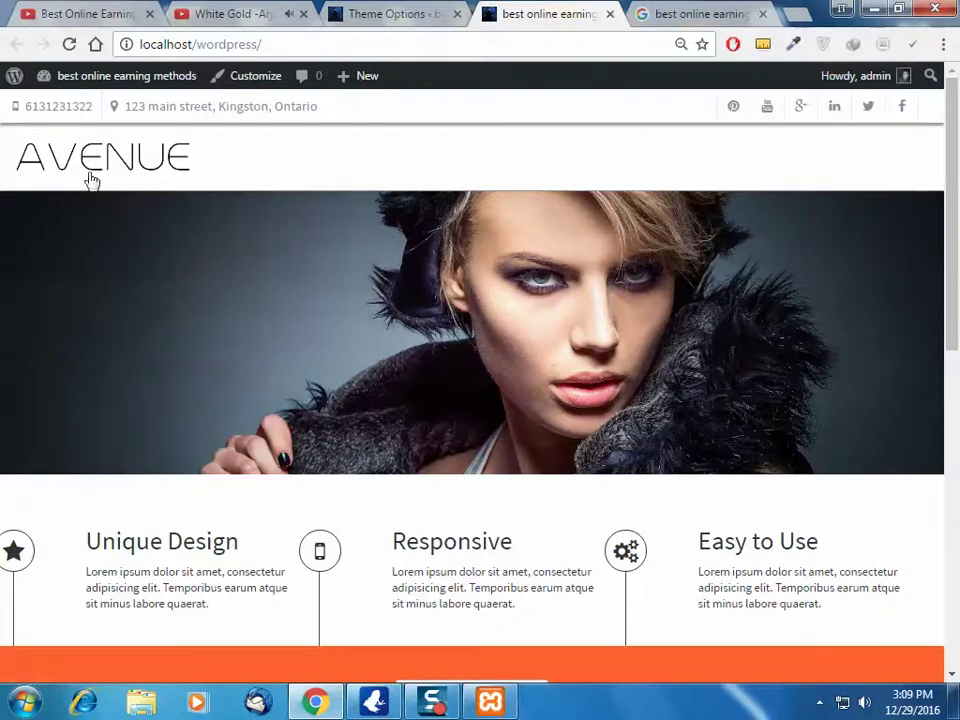
click(795, 13)
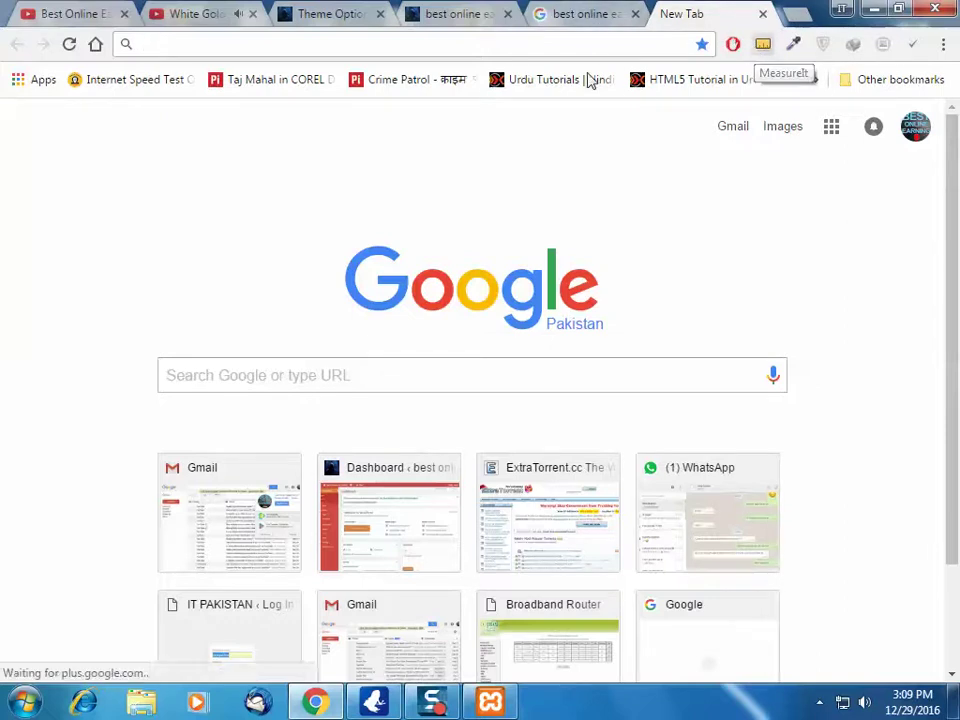
Search 'measure it', confirm the MeasureIt Web Store page shows it added, then close that tab
text(sea)
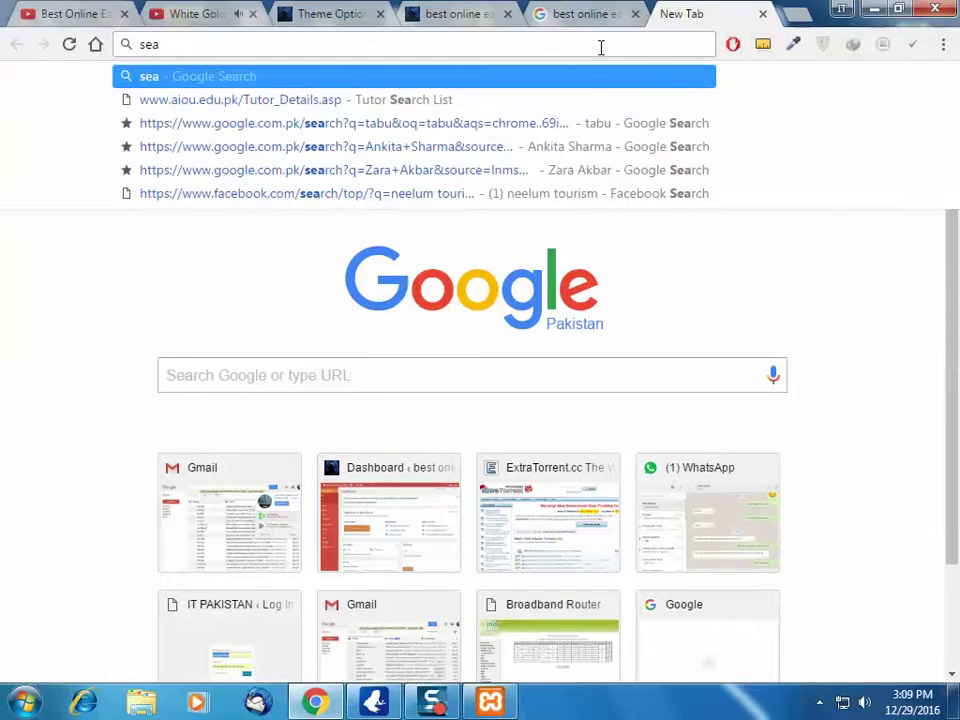
key(BackSpace)
key(BackSpace)
key(BackSpace)
text(measure)
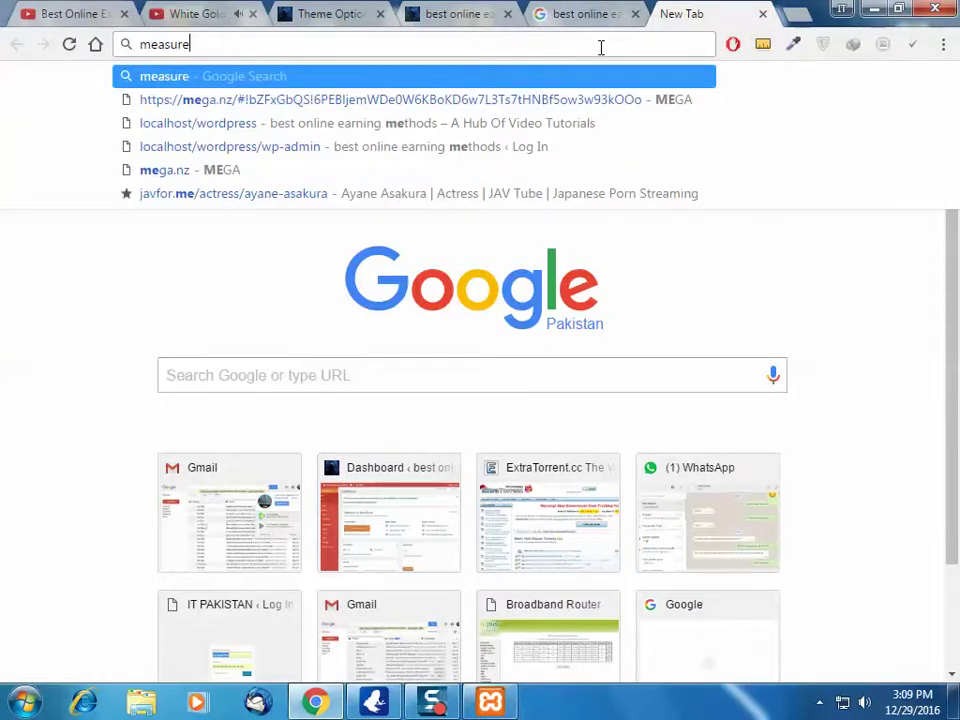
key(Return)
key(Return)
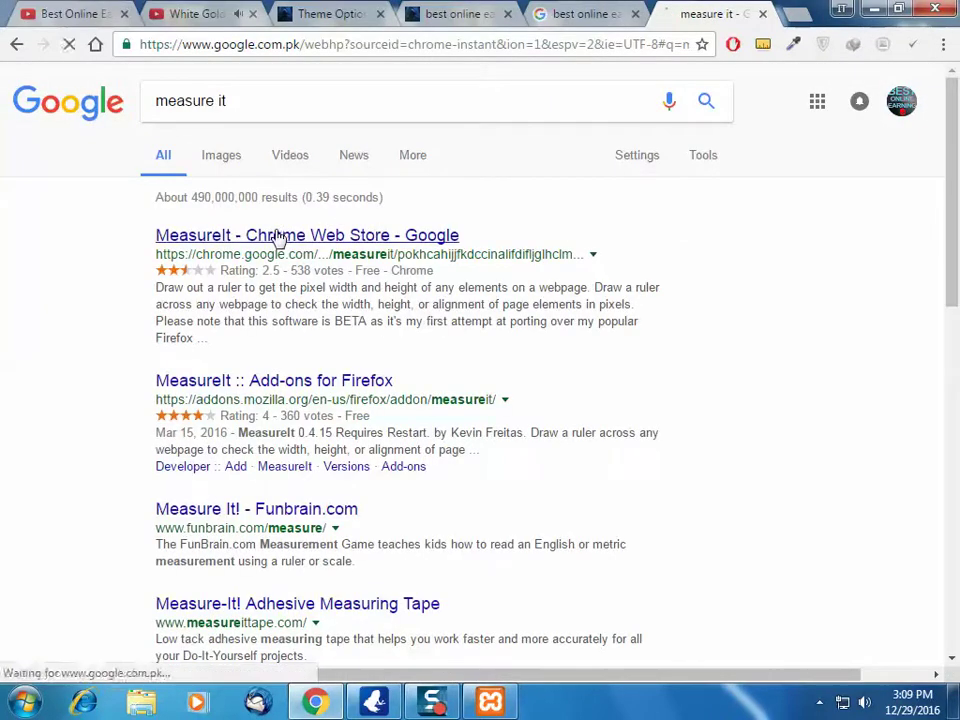
click(297, 240)
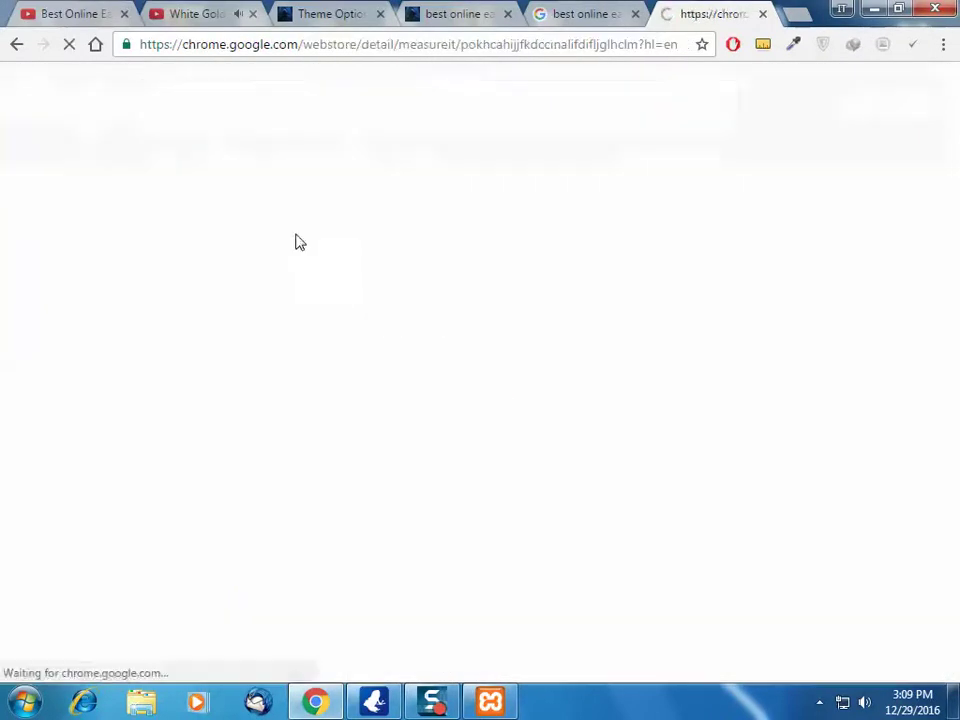
click(864, 703)
click(768, 714)
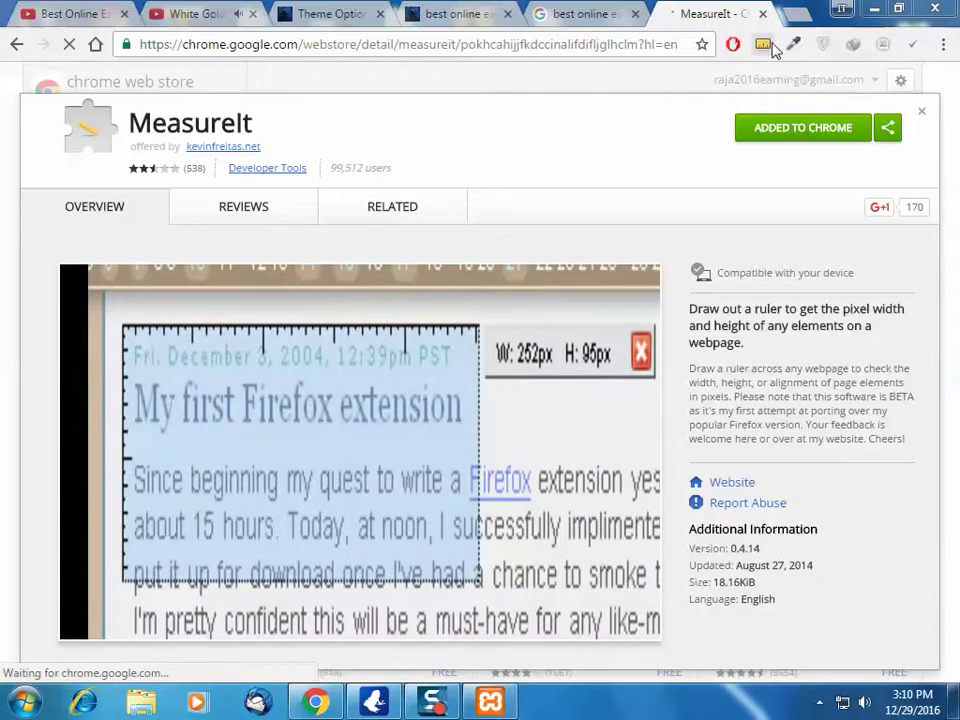
click(762, 14)
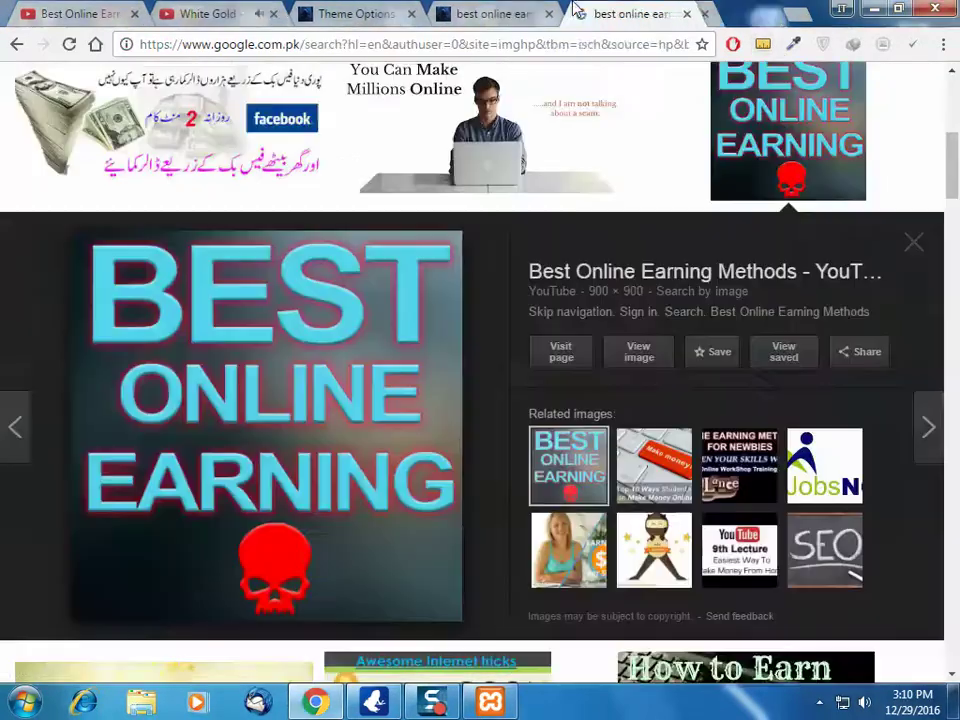
Measure the AVENUE logo with MeasureIt (242px by 65px), then minimize Chrome
click(558, 12)
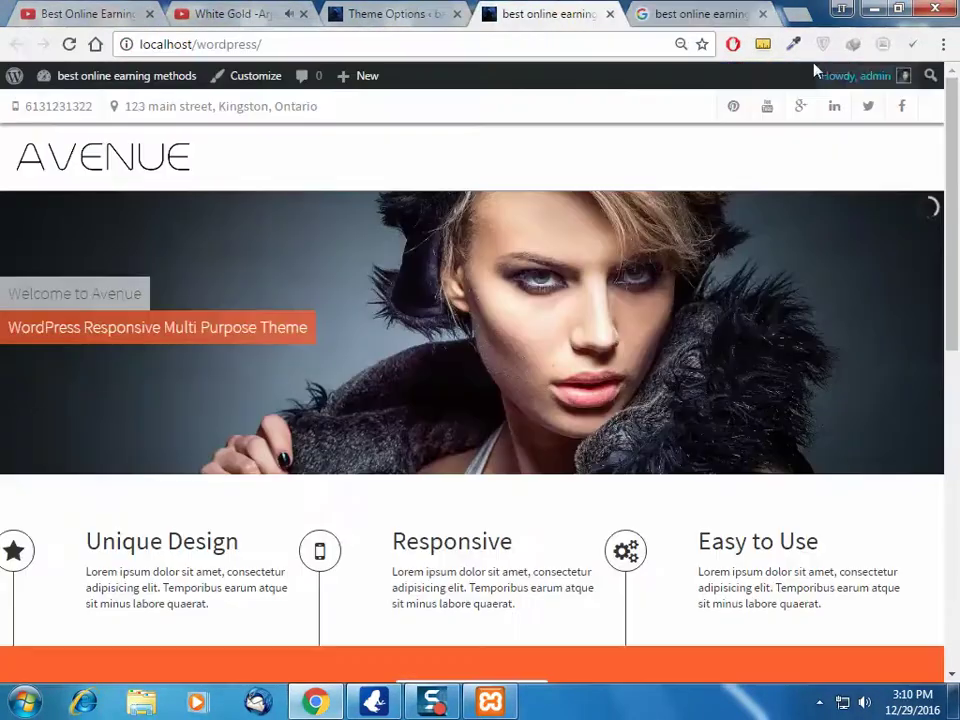
click(762, 45)
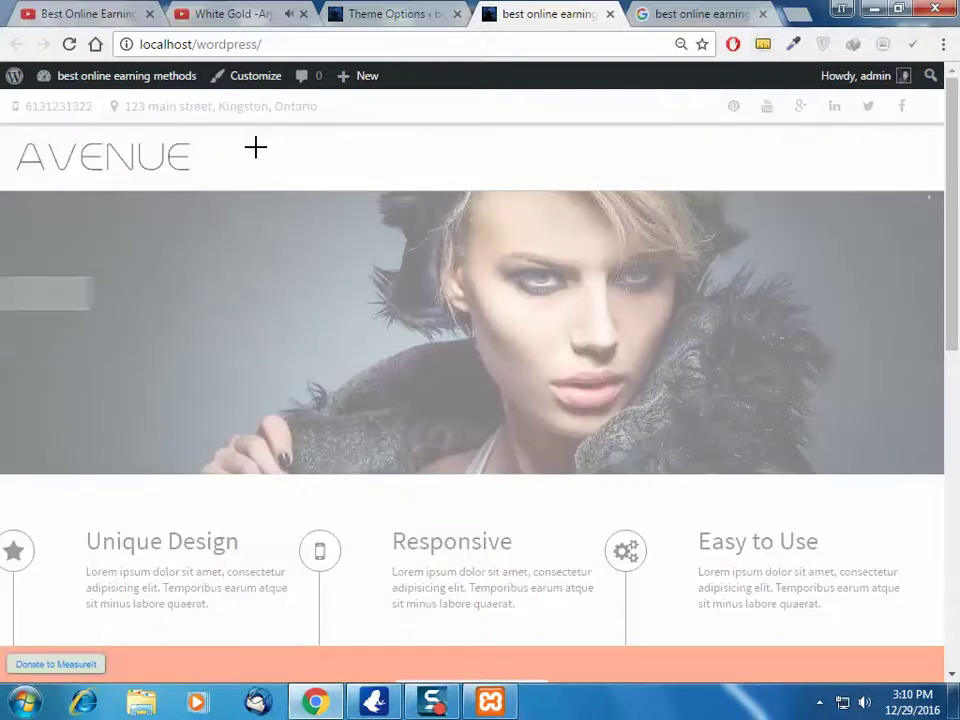
drag(204, 185, 4, 130)
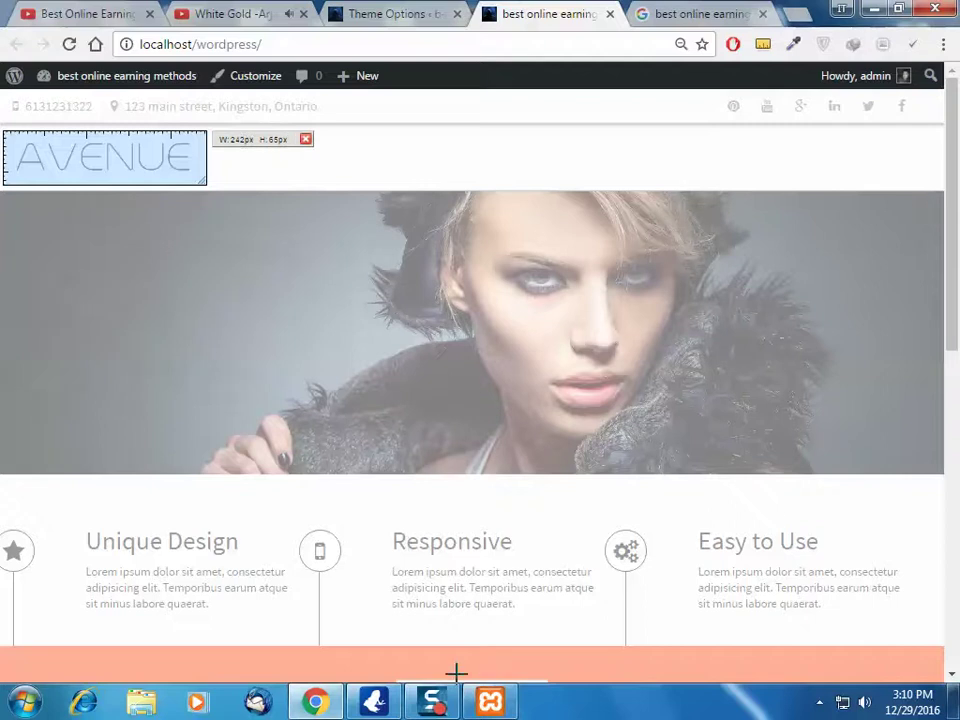
click(316, 702)
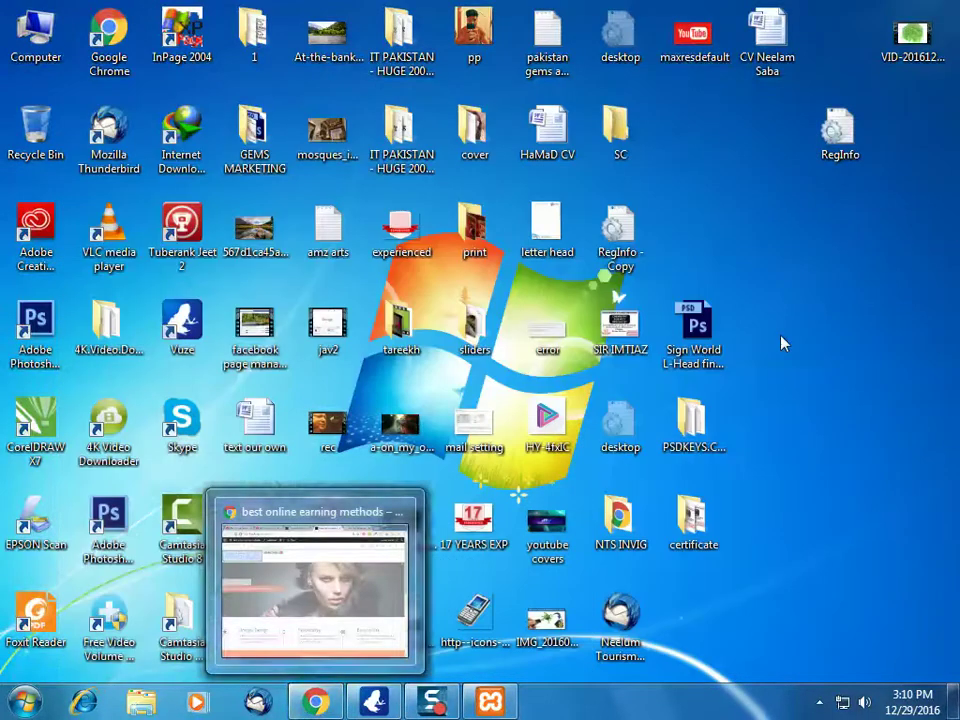
Launch Adobe Photoshop CS6 from its desktop shortcut and maximize the window
key(a)
key(a)
key(Return)
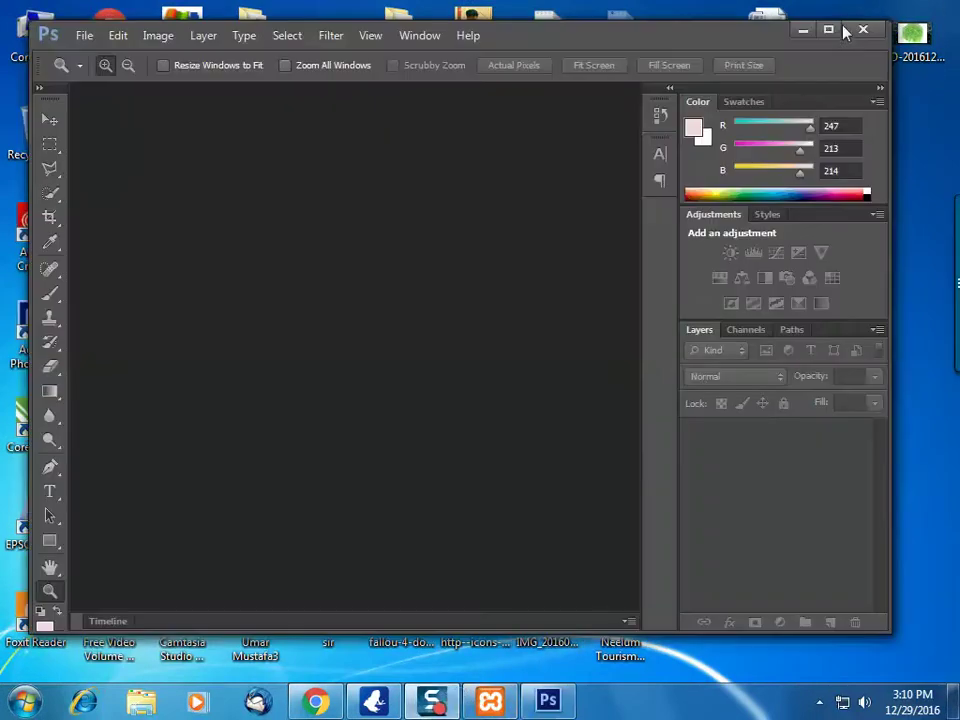
click(829, 30)
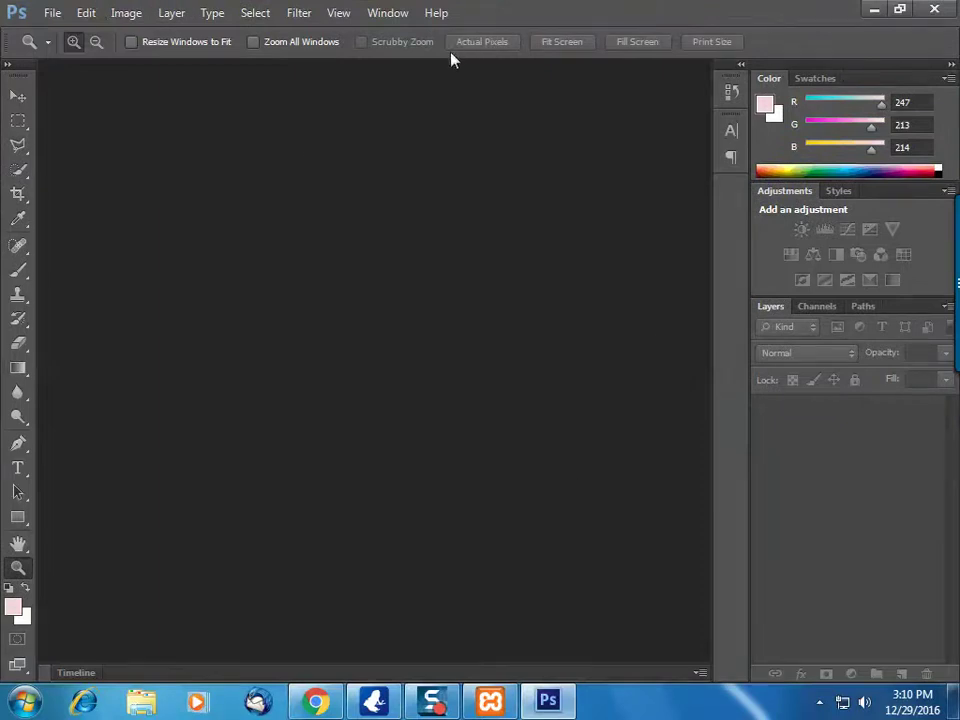
click(52, 12)
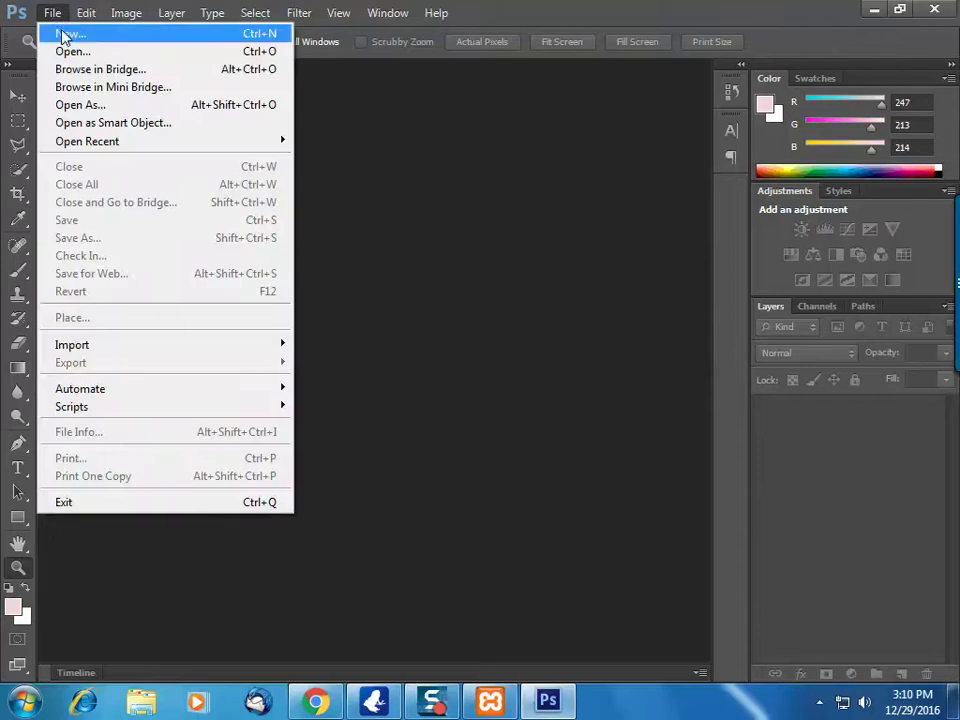
In a new document, set the width to 250 pixels and the height to 70 pixels
click(65, 34)
click(553, 246)
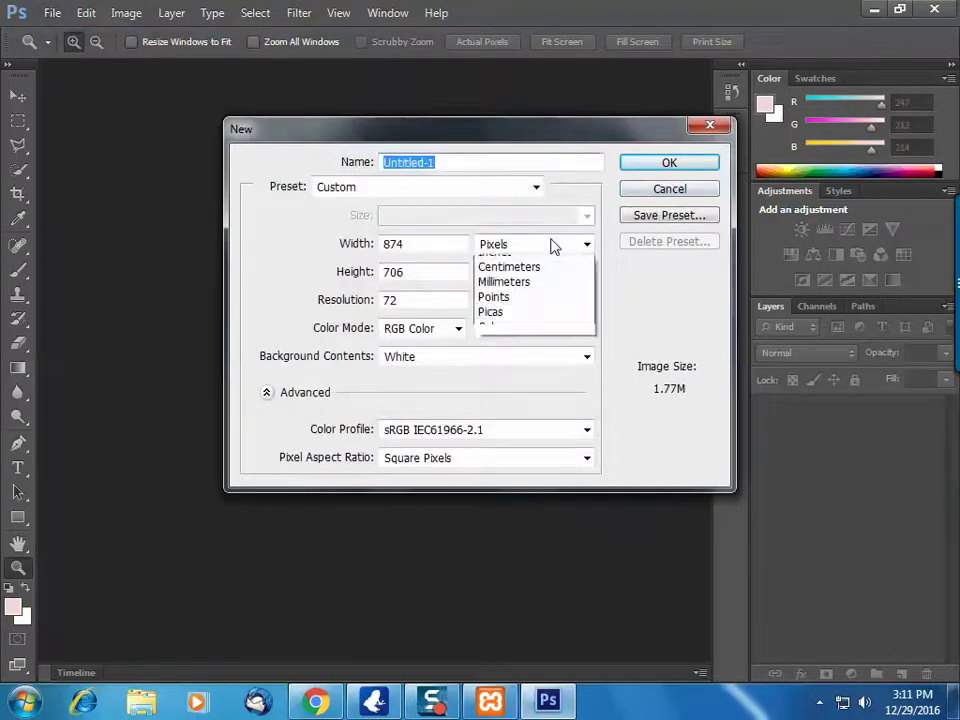
click(469, 242)
key(shift+Tab)
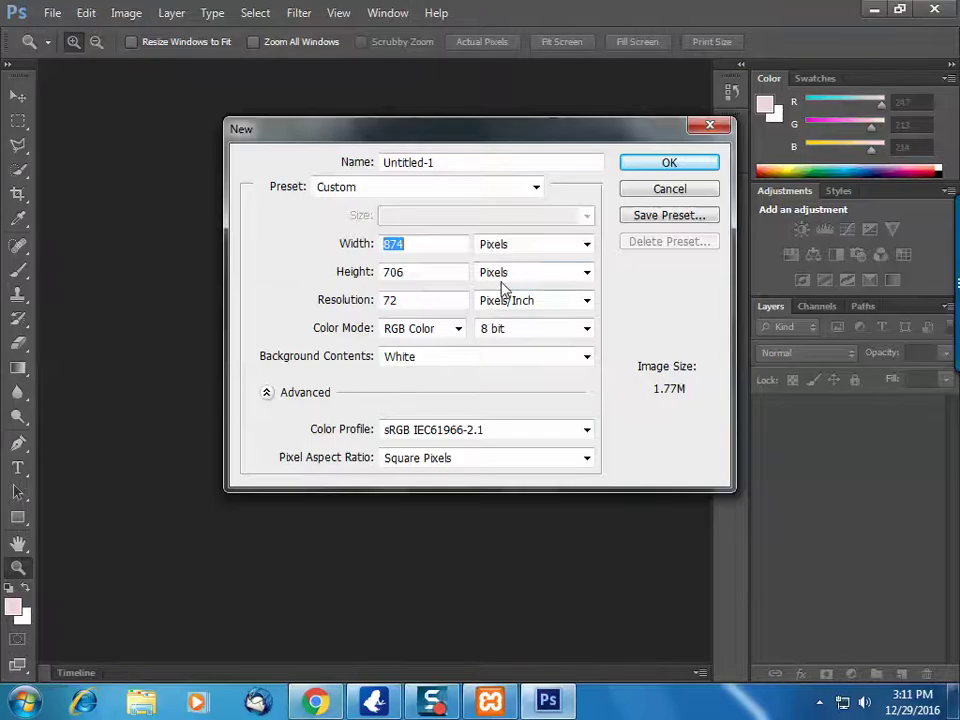
text(4)
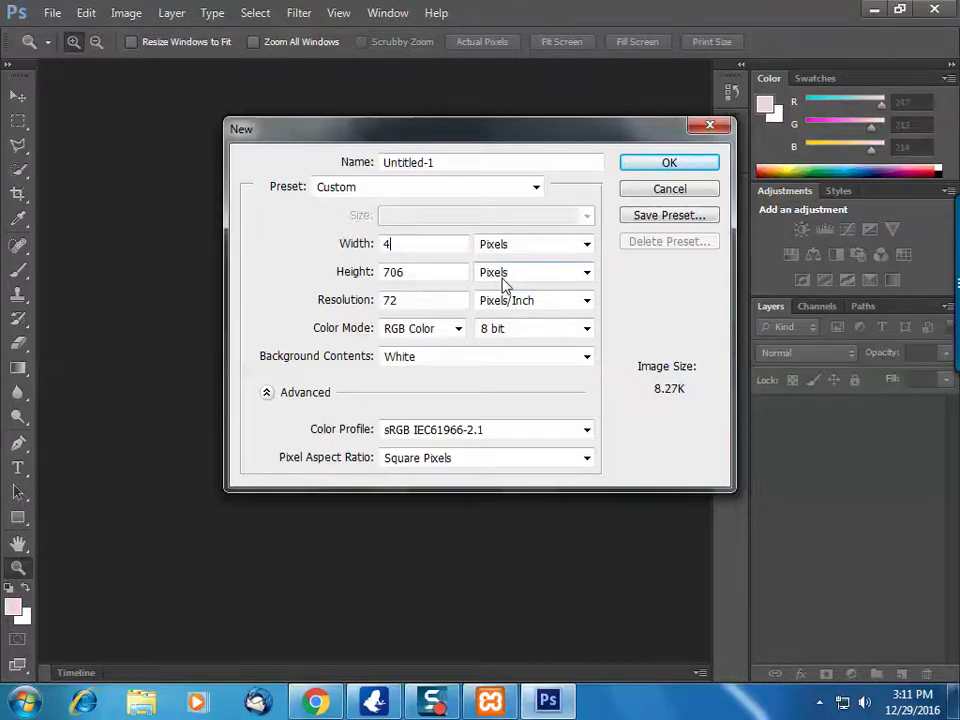
text(250)
key(Tab)
key(Tab)
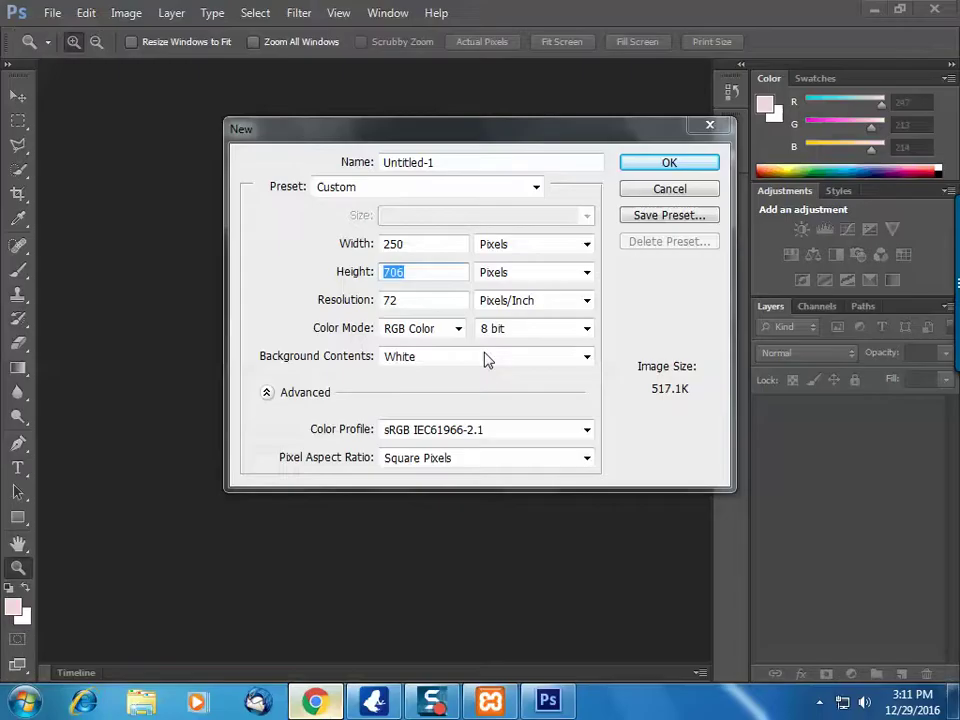
text(70)
key(Tab)
key(Tab)
Create the 250 × 70 canvas at resolution 300 and fit it on screen
text(300)
key(Return)
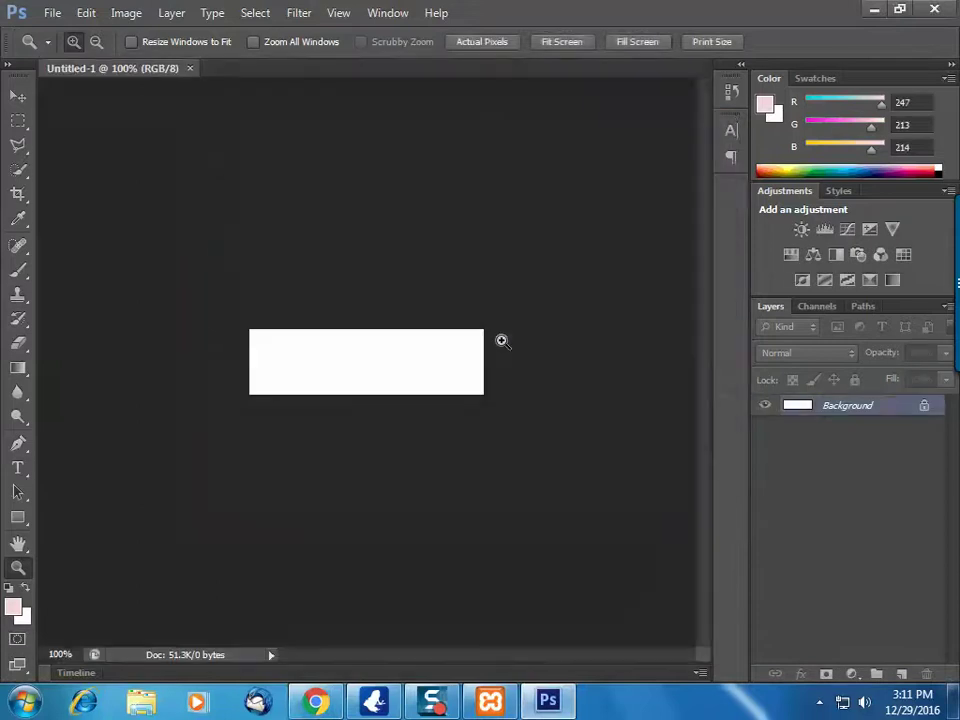
right_click(351, 337)
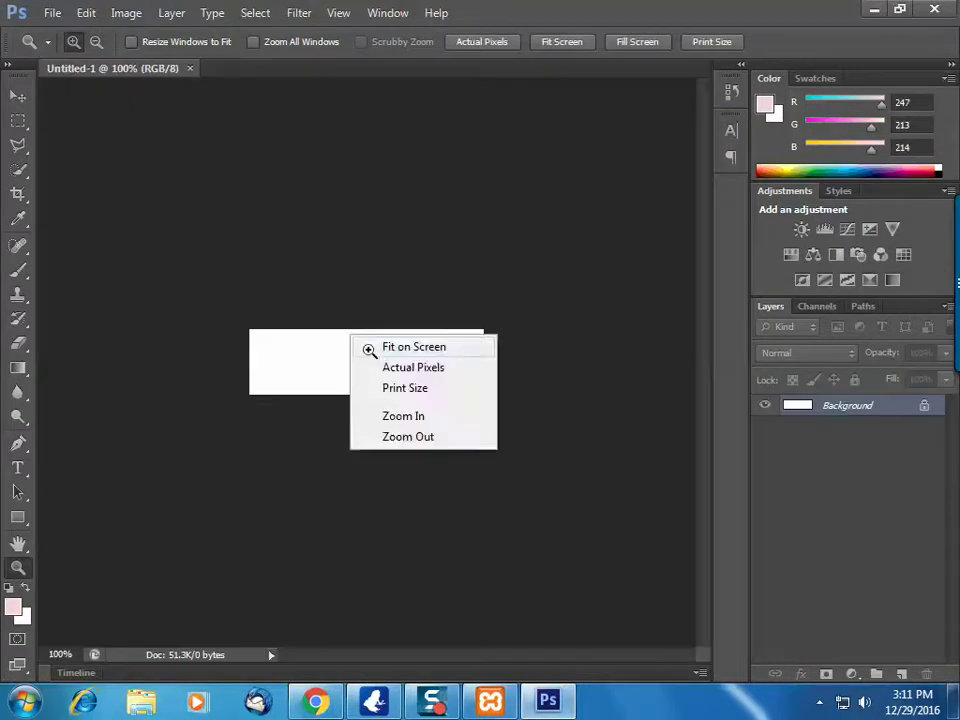
click(369, 349)
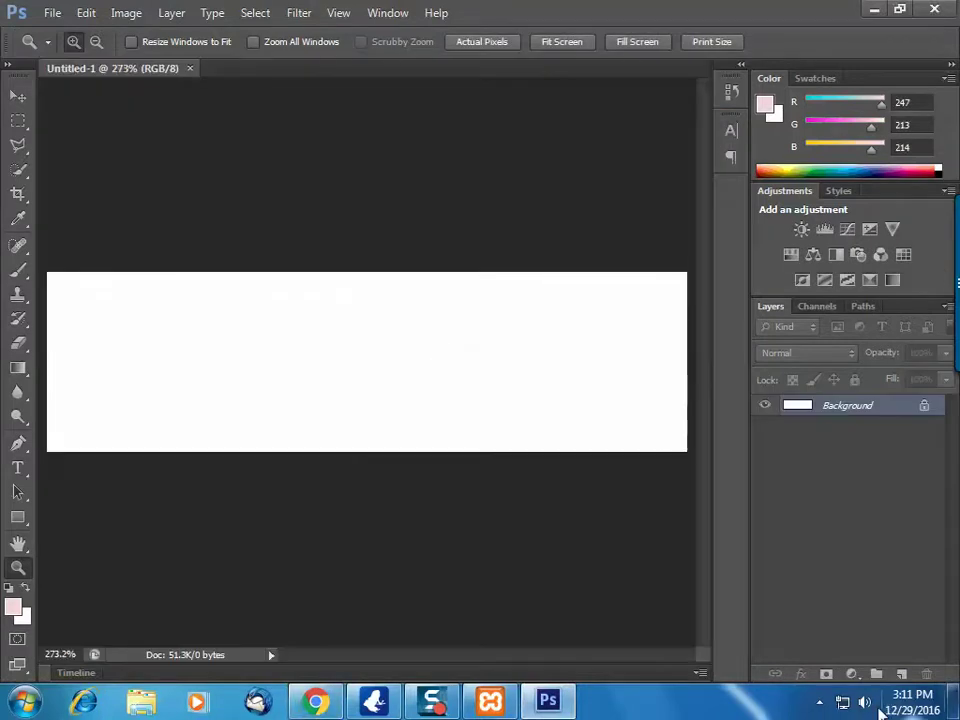
click(865, 703)
click(655, 684)
Set the foreground colour to black, then return to the WordPress page in Chrome
click(15, 612)
drag(604, 369, 804, 369)
key(Return)
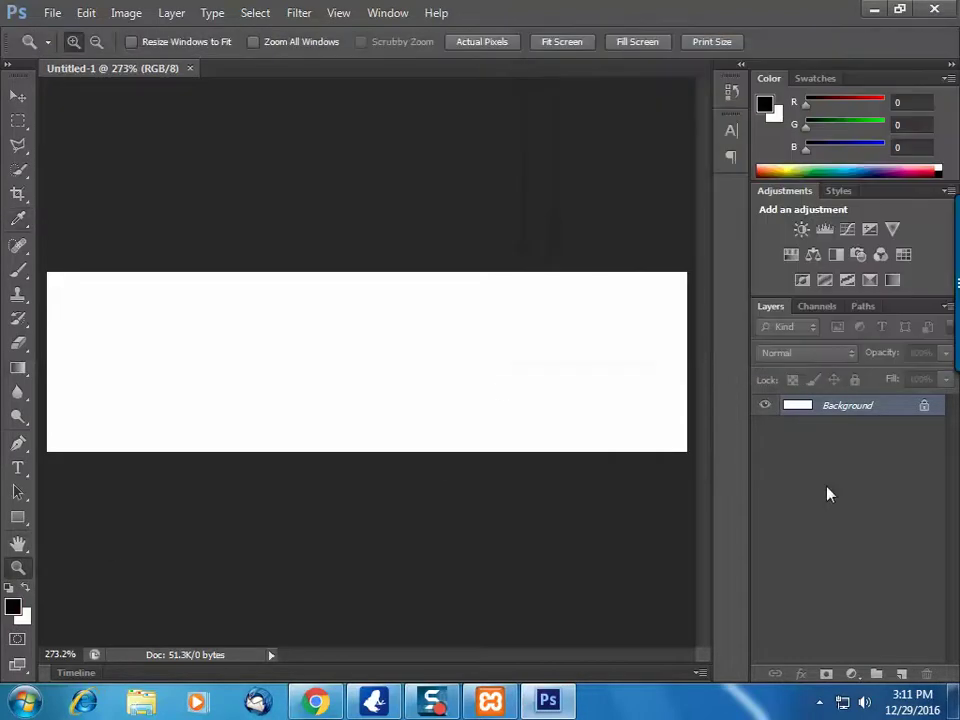
click(316, 701)
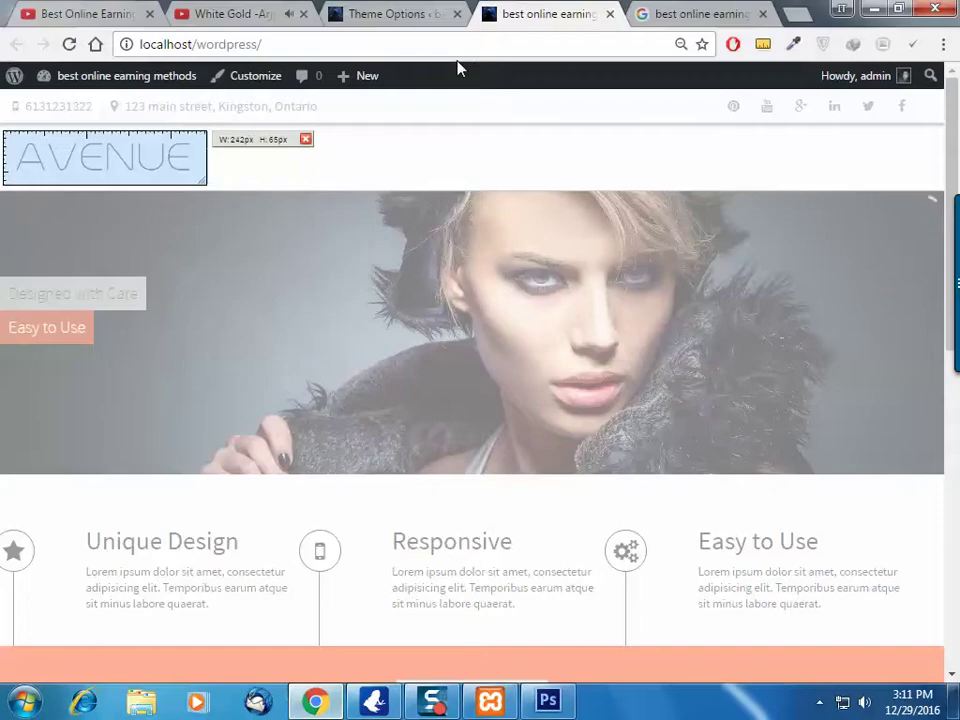
Close the MeasureIt measurement box, exit the ruler, and minimize Chrome
click(305, 140)
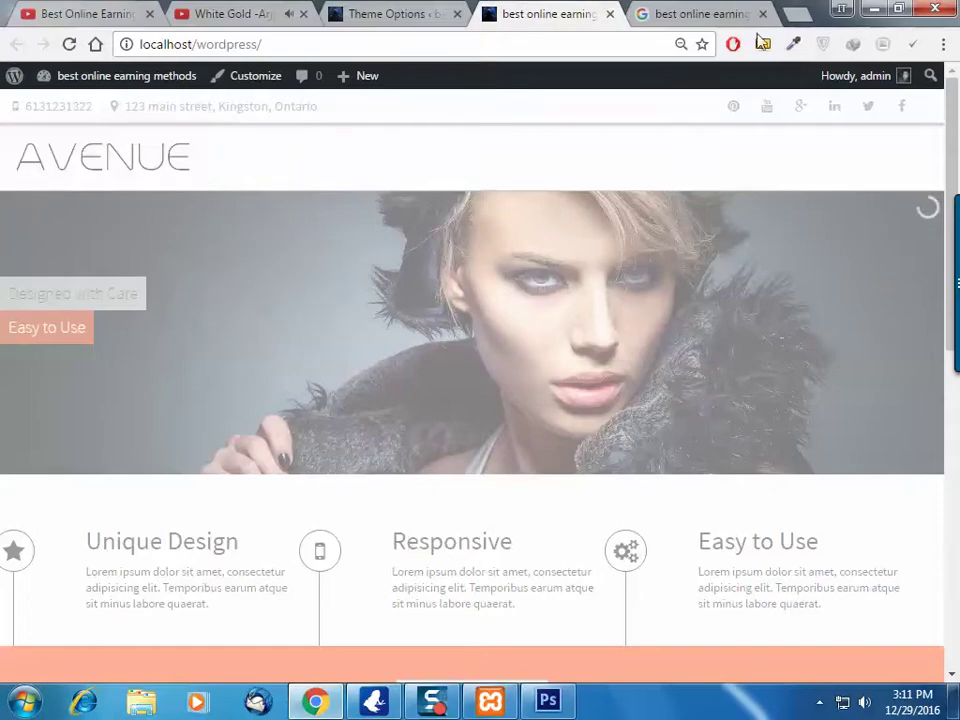
key(Escape)
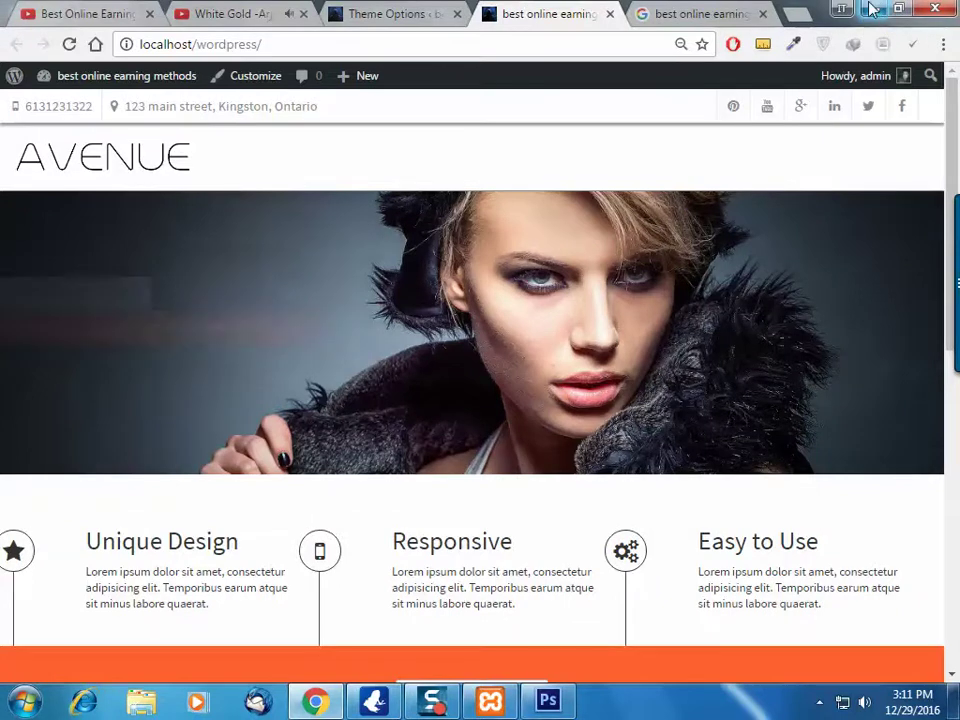
click(876, 12)
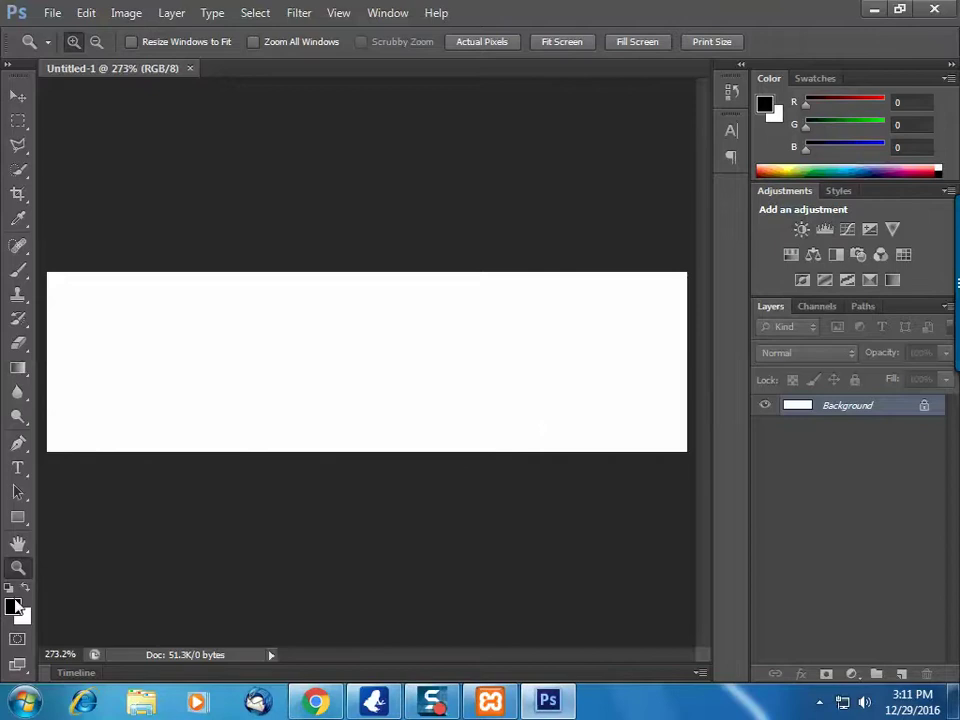
Set the foreground colour to white
key(i)
click(12, 607)
drag(729, 272, 498, 84)
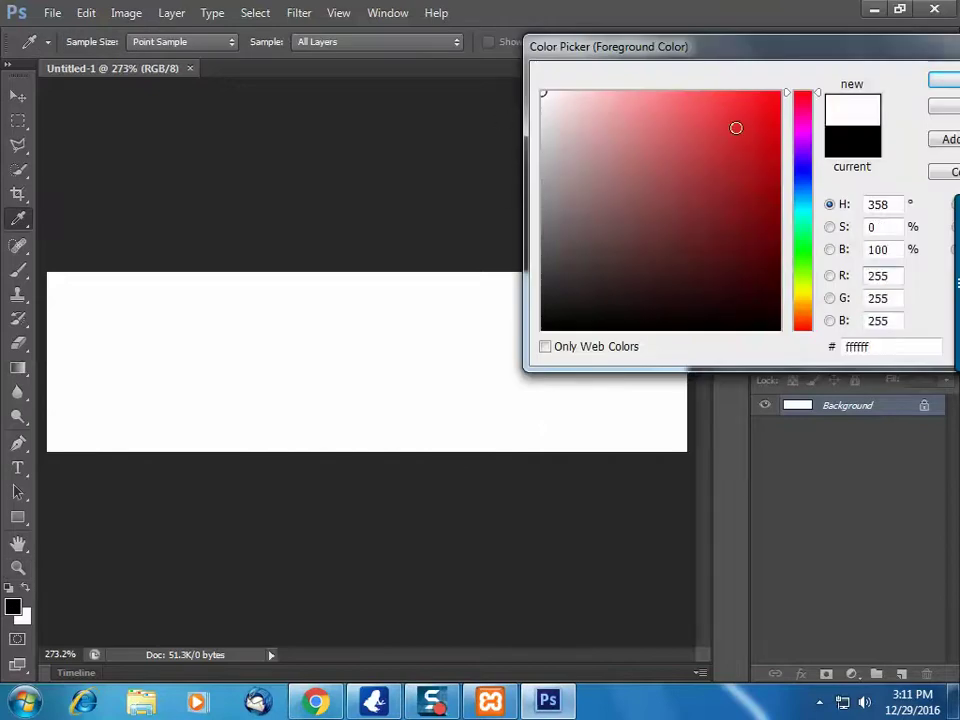
key(Return)
key(z)
With the Type tool, set the text colour to black and start text near the canvas's left edge
click(18, 467)
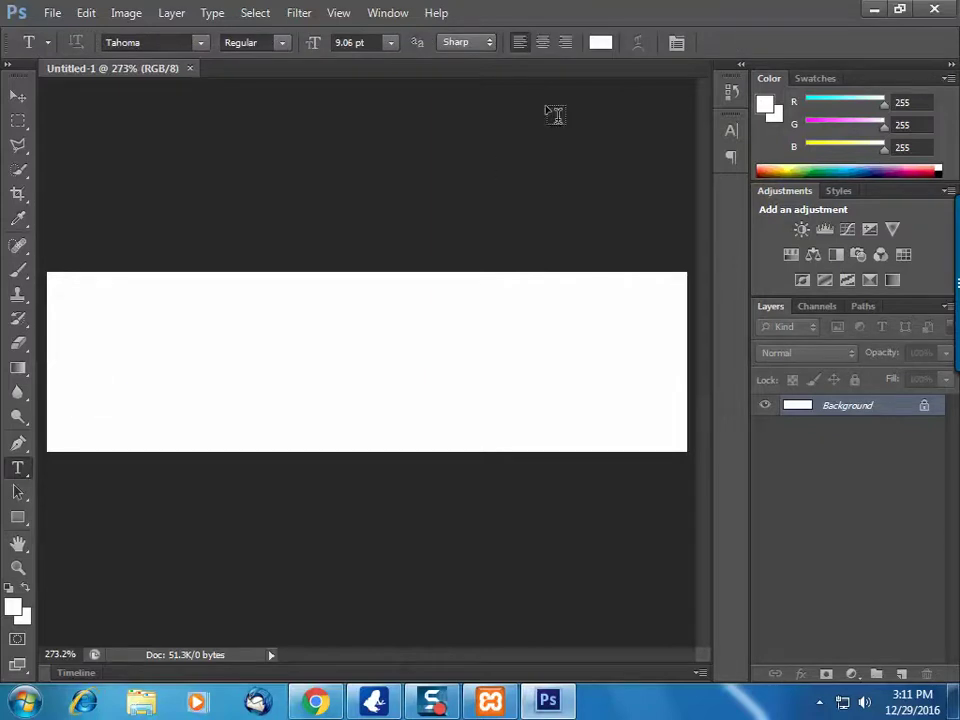
click(599, 45)
drag(731, 238, 823, 369)
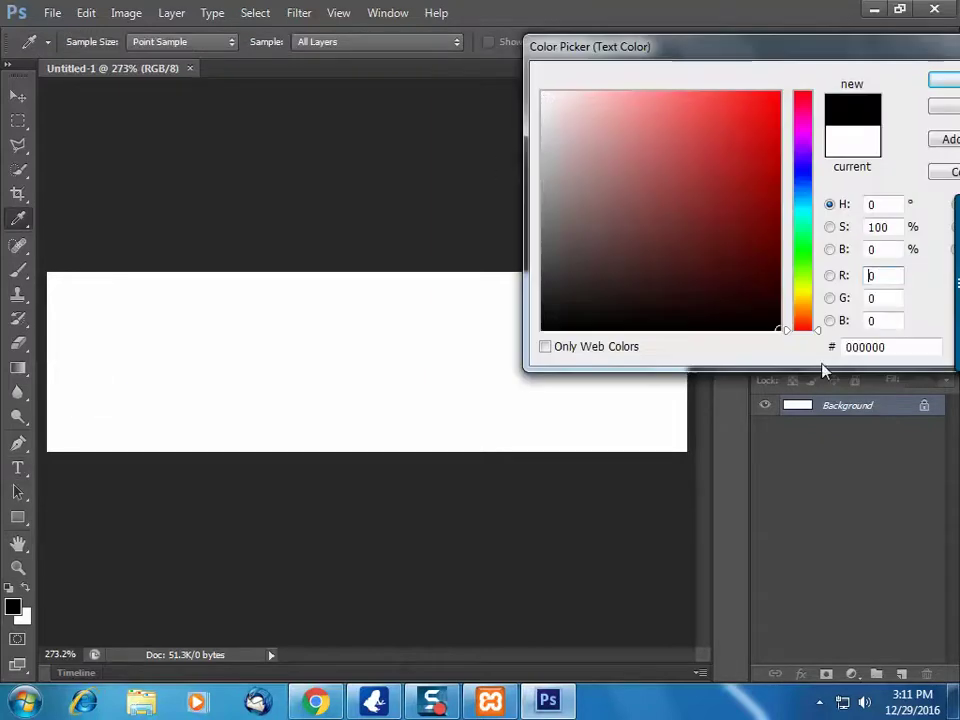
key(Return)
click(69, 356)
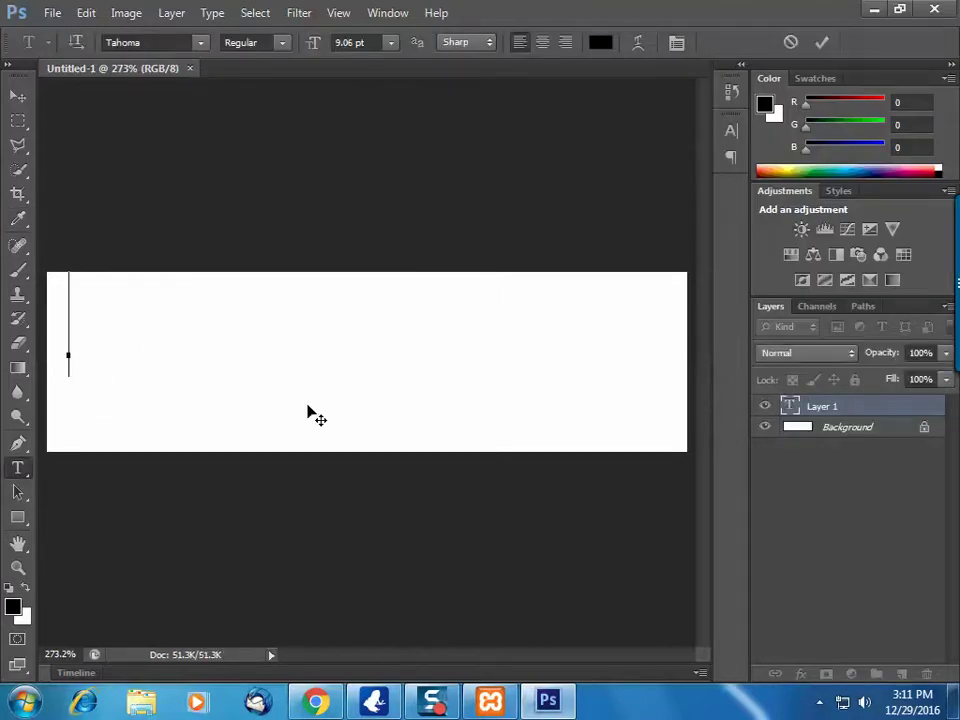
Type 'BEST ONLINE EARNING METHODS', set it to 4 pt Tahoma, and commit it
text(BEST ONLINE)
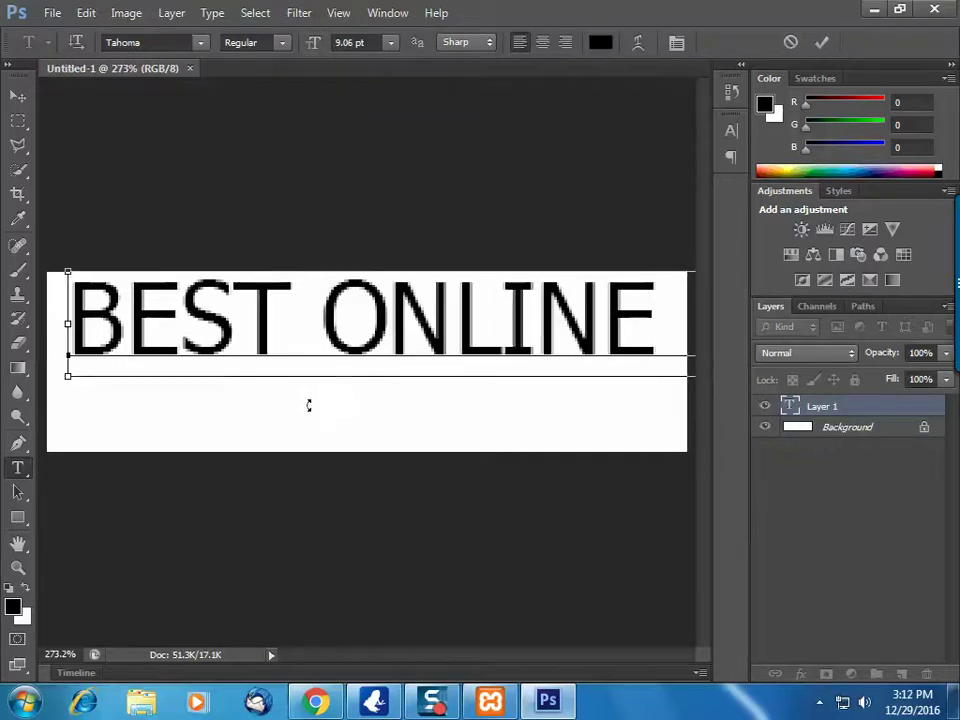
key(ctrl+a)
click(367, 43)
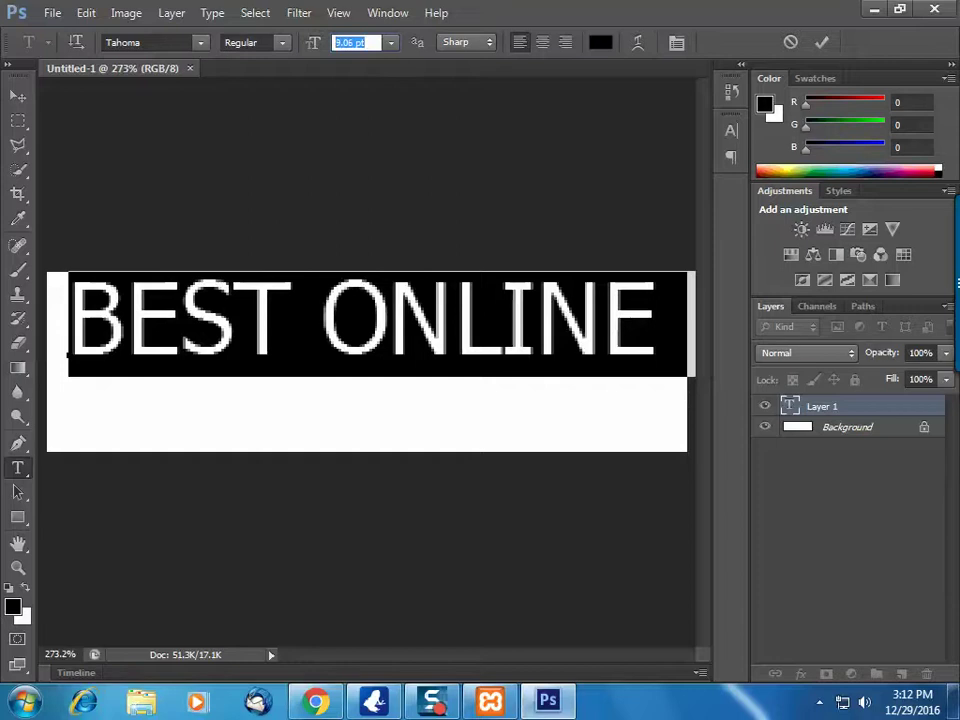
text(5)
key(Return)
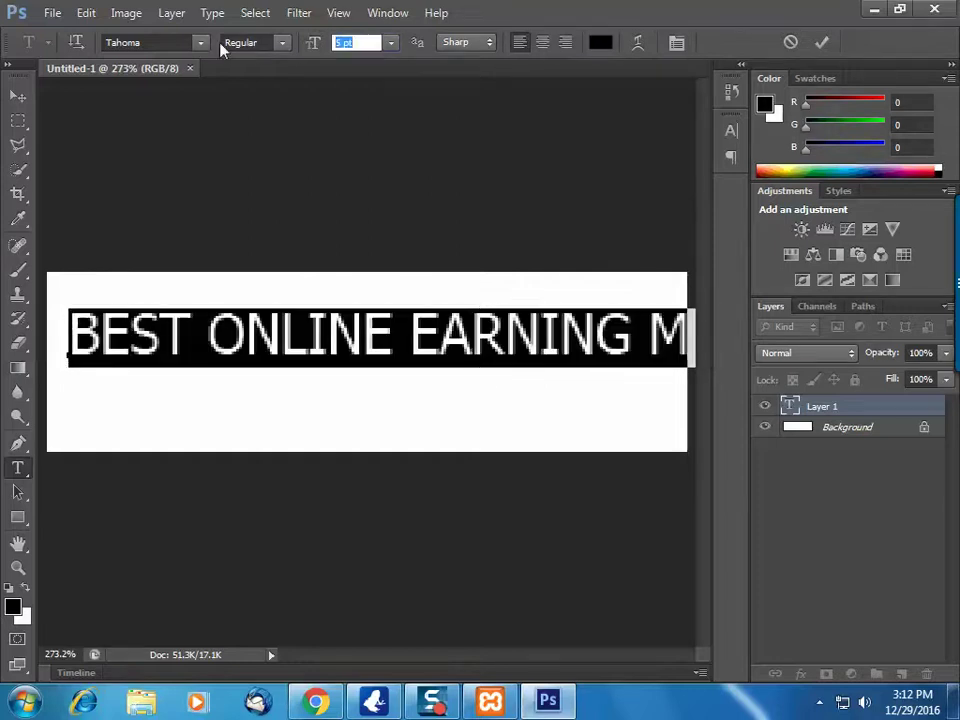
text(4)
key(Return)
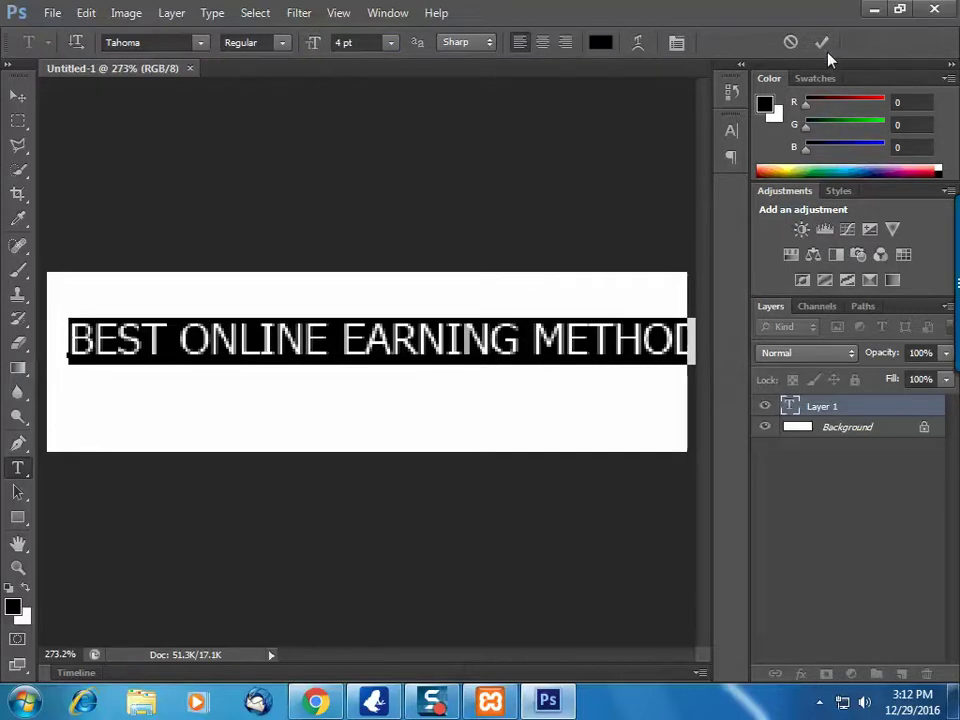
click(822, 42)
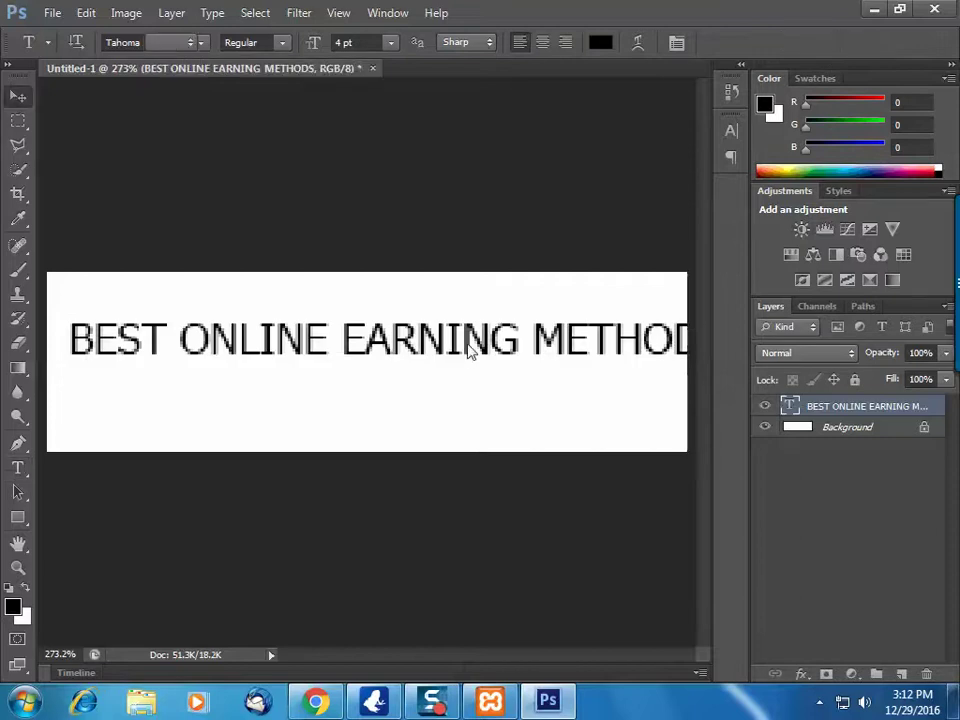
Reposition the text layer and shrink it slightly with Free Transform
key(v)
drag(491, 352, 456, 332)
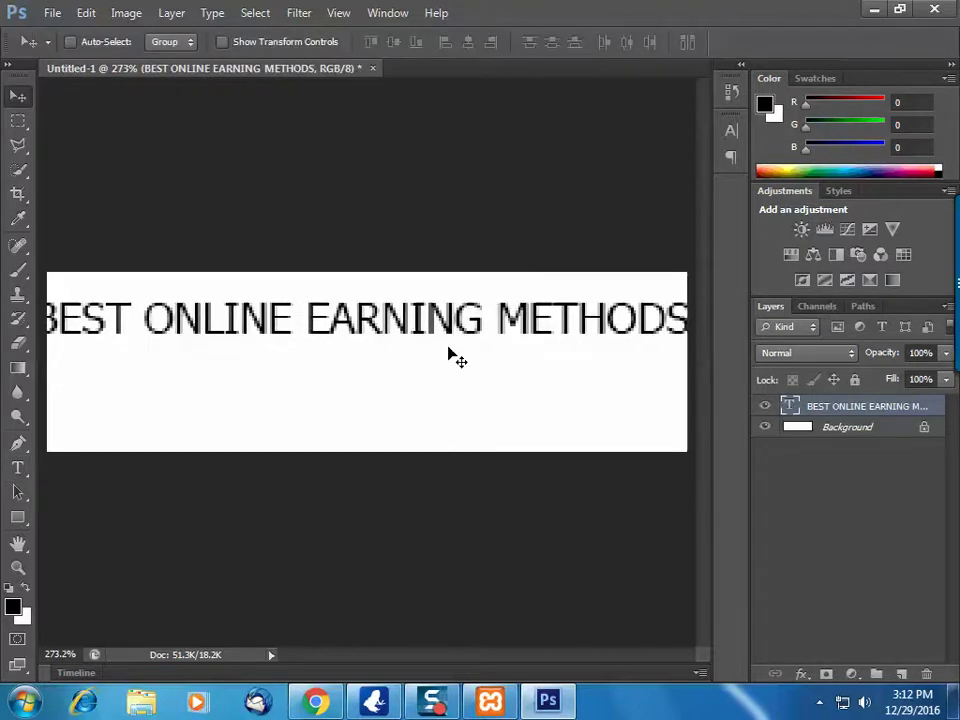
key(ctrl+r)
key(ctrl+t)
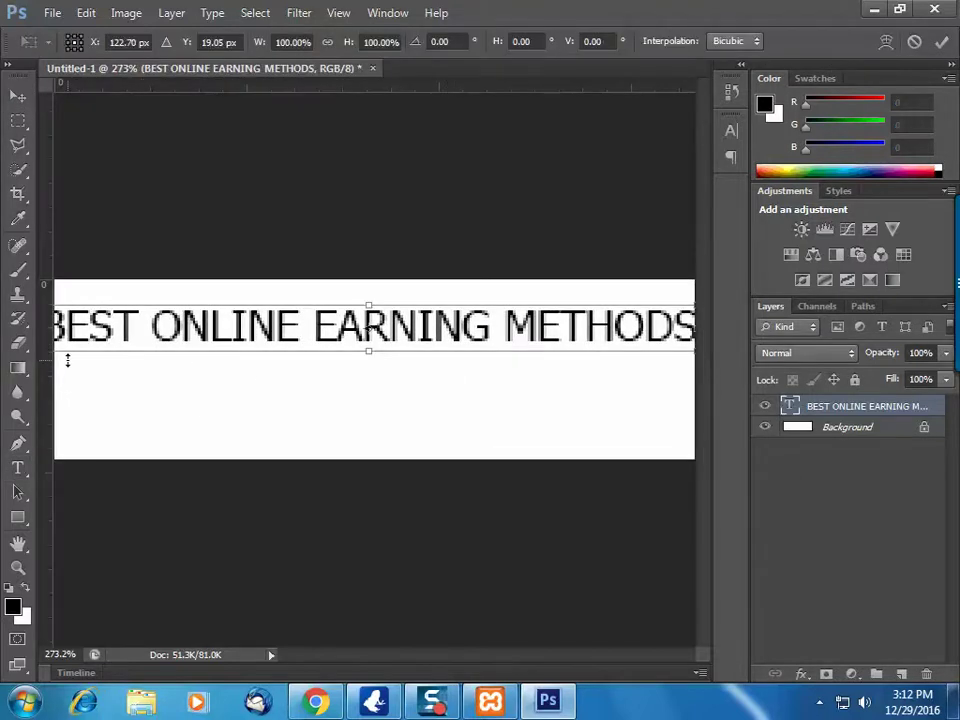
drag(118, 333, 143, 330)
drag(78, 349, 129, 345)
drag(261, 318, 210, 312)
key(Return)
Make the text Bold, break it onto two lines before EARNING, and centre-align it
click(17, 467)
click(253, 318)
key(ctrl+a)
click(284, 42)
click(275, 79)
click(511, 318)
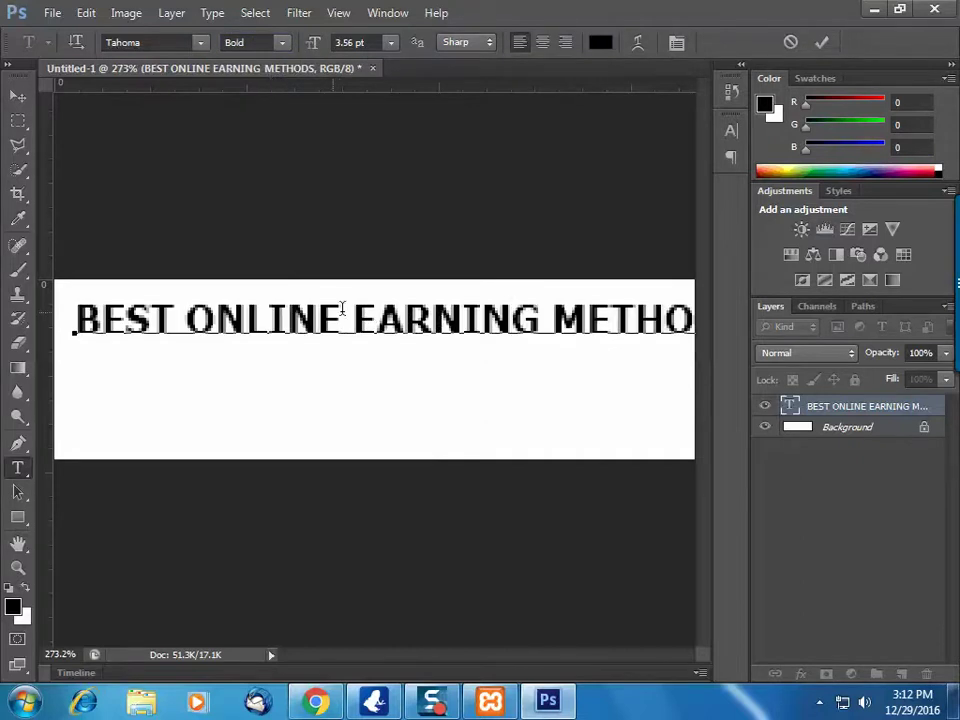
key(Return)
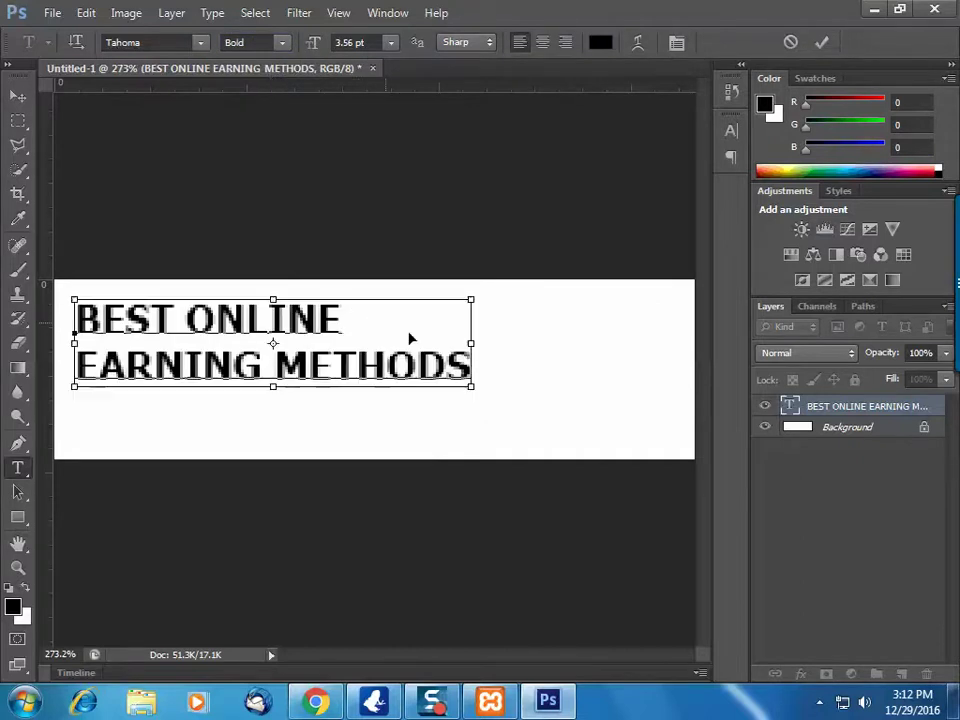
key(ctrl+a)
click(542, 42)
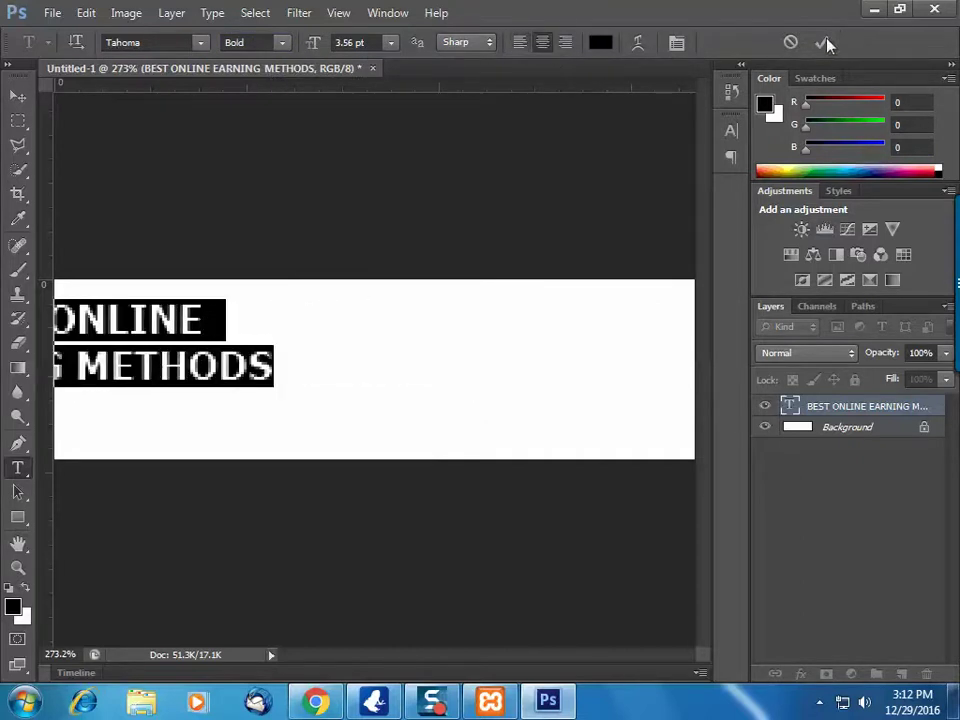
click(821, 42)
Move the text to the canvas centre and enlarge it to span nearly the full width
key(v)
drag(250, 366, 628, 446)
key(ctrl+t)
drag(167, 321, 85, 295)
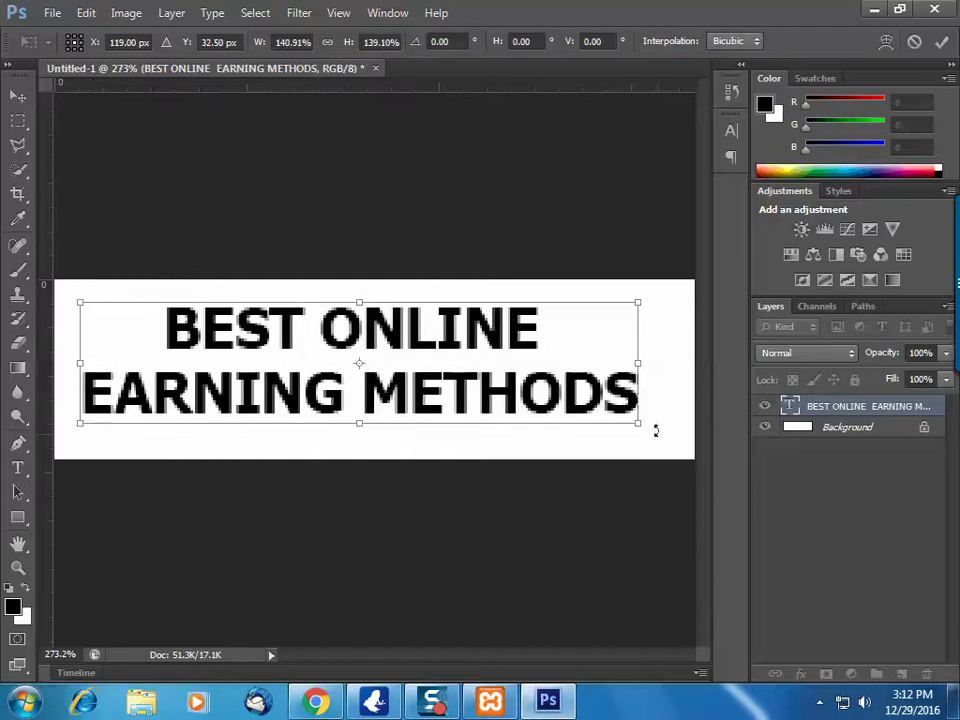
drag(636, 421, 664, 428)
drag(555, 386, 563, 392)
key(Return)
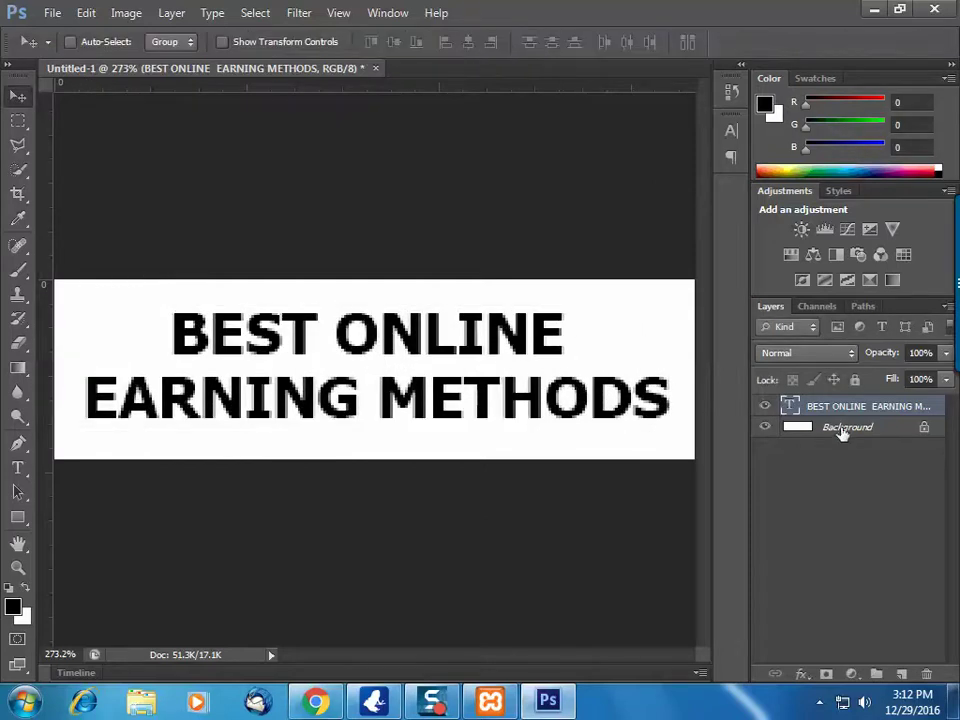
click(848, 428)
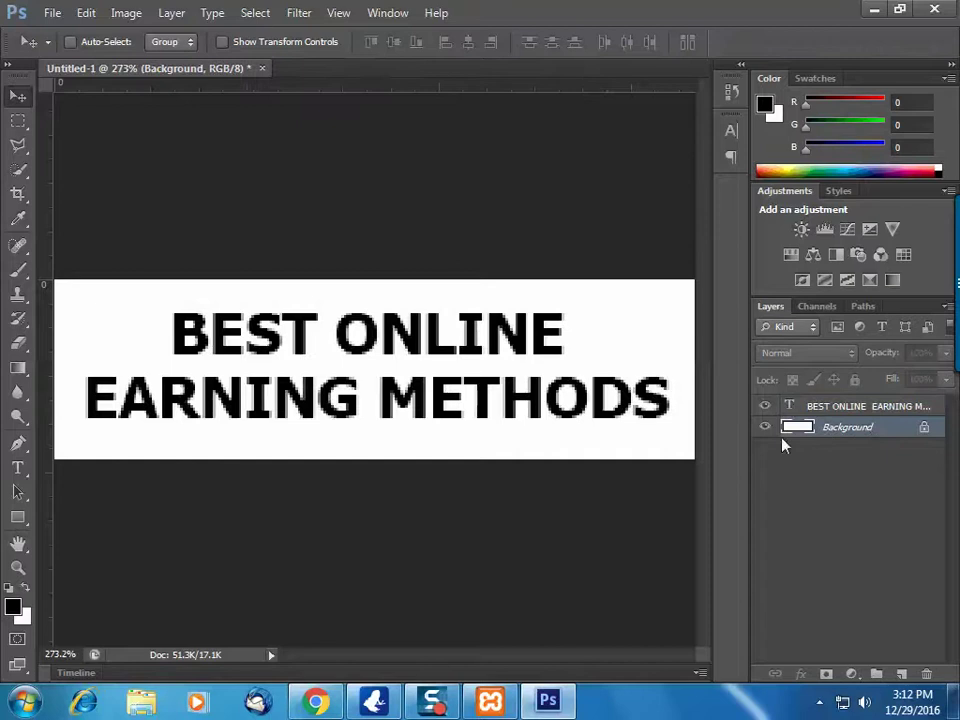
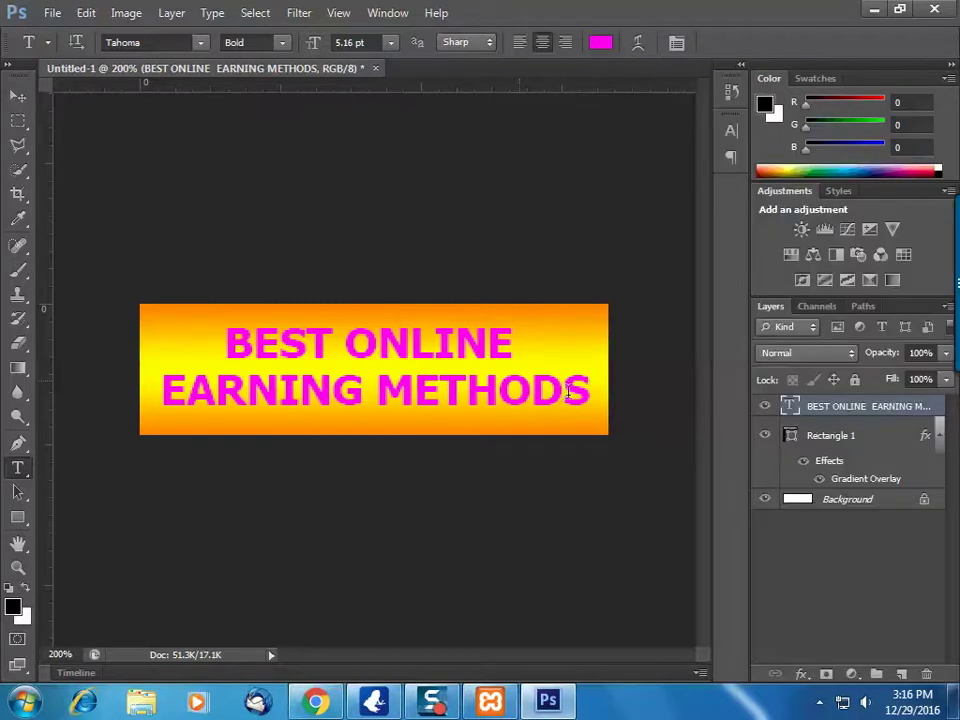
Open the text layer's layer style settings, trying and then removing colour and gradient overlays
right_click(860, 406)
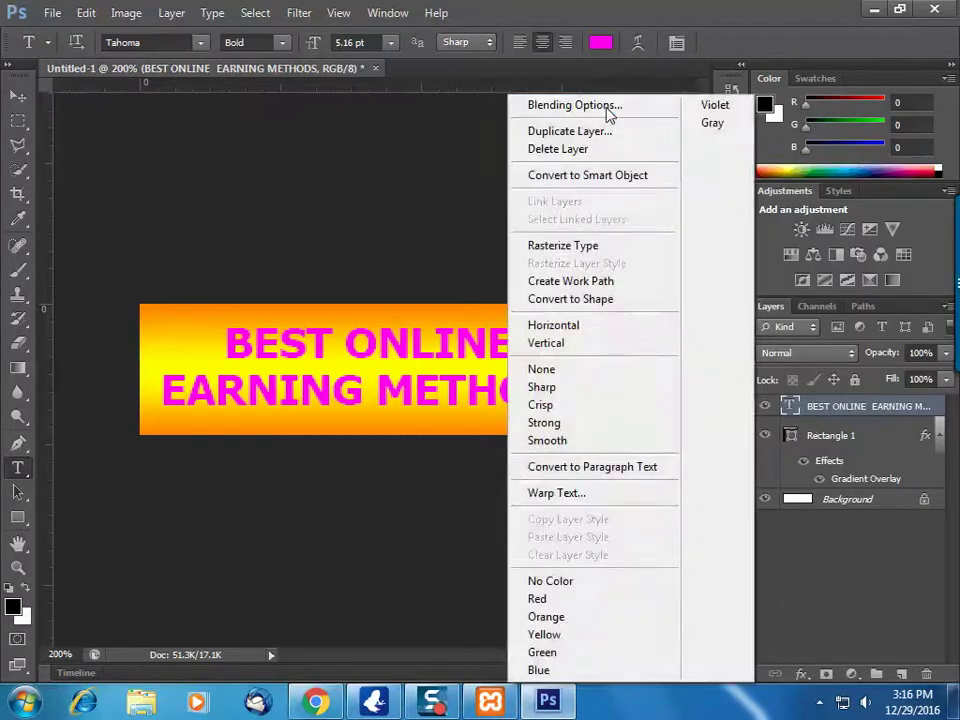
click(606, 111)
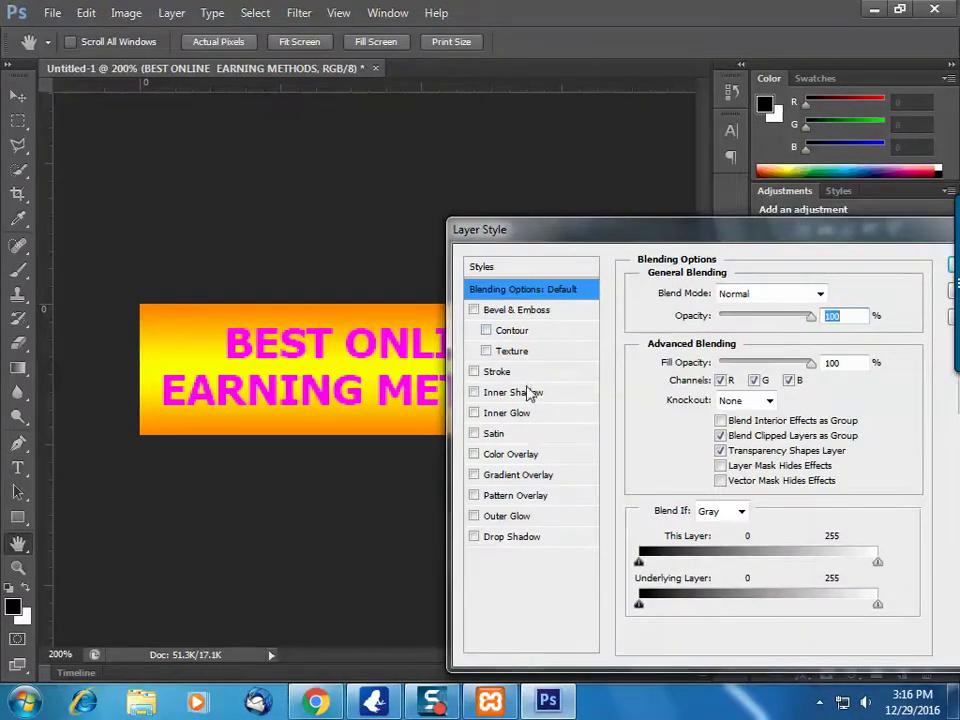
click(498, 455)
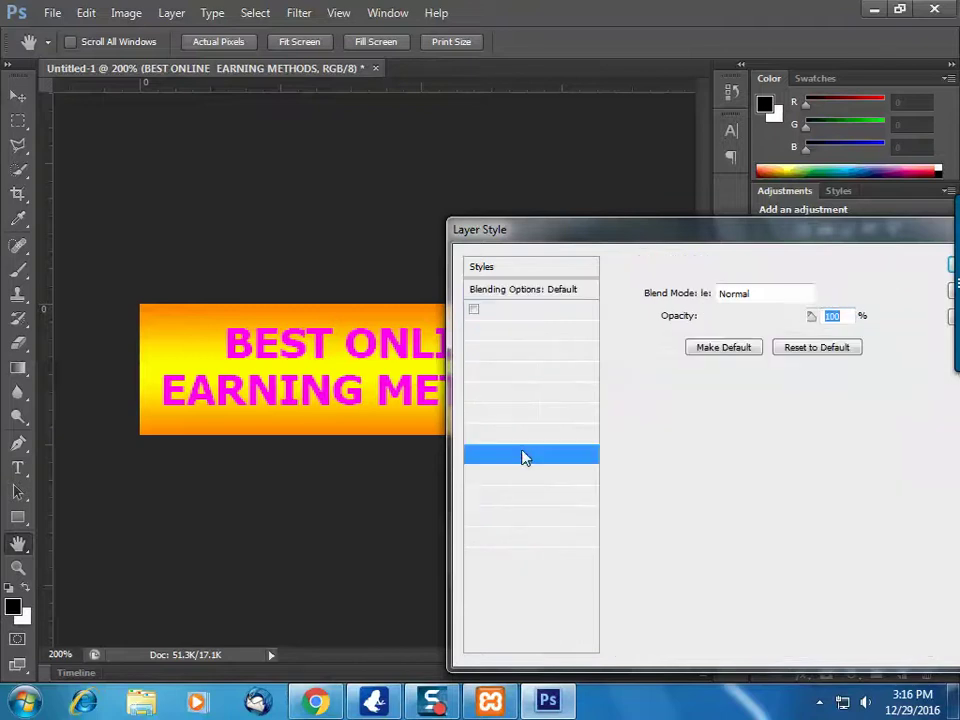
click(476, 455)
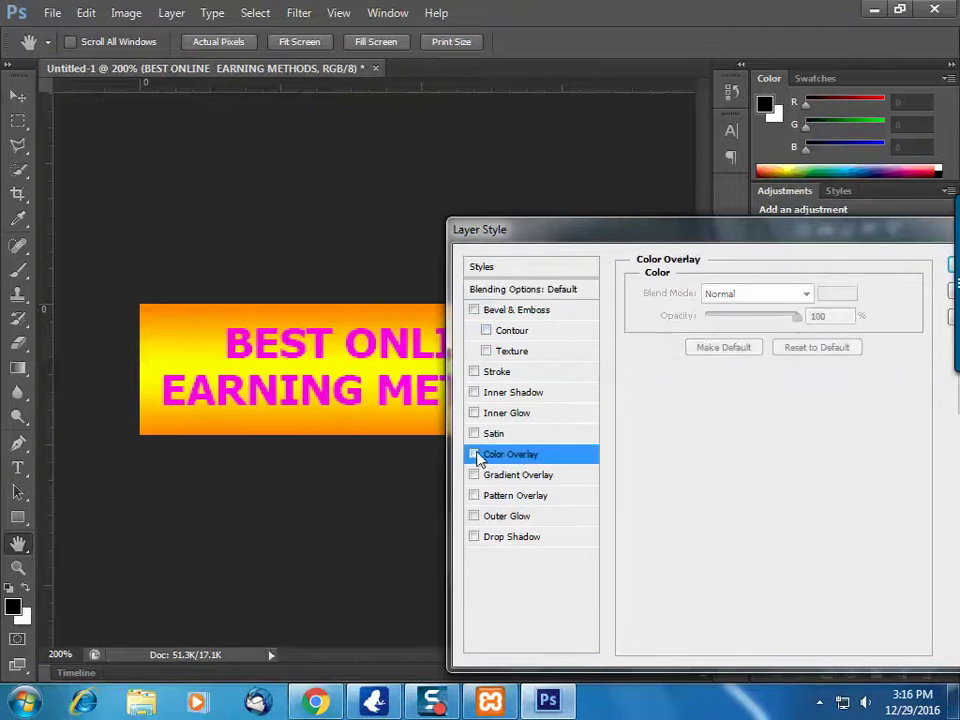
click(539, 481)
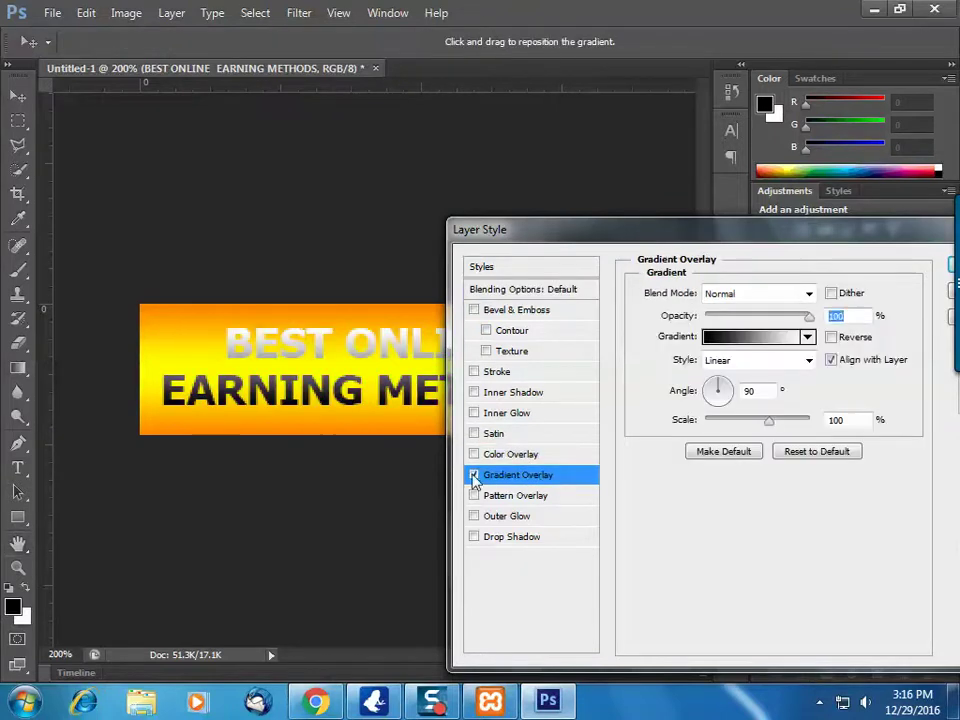
click(475, 476)
Apply a contoured Outer Bevel with 52% depth, about 8 px soften and near-zero contour range
click(486, 330)
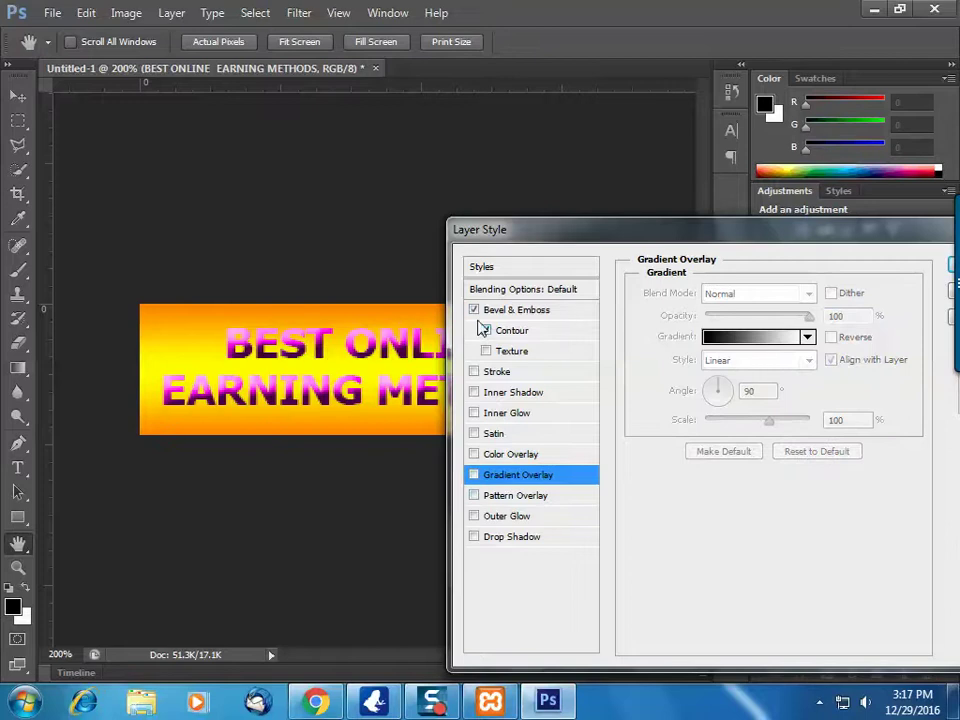
click(508, 312)
click(764, 295)
click(745, 311)
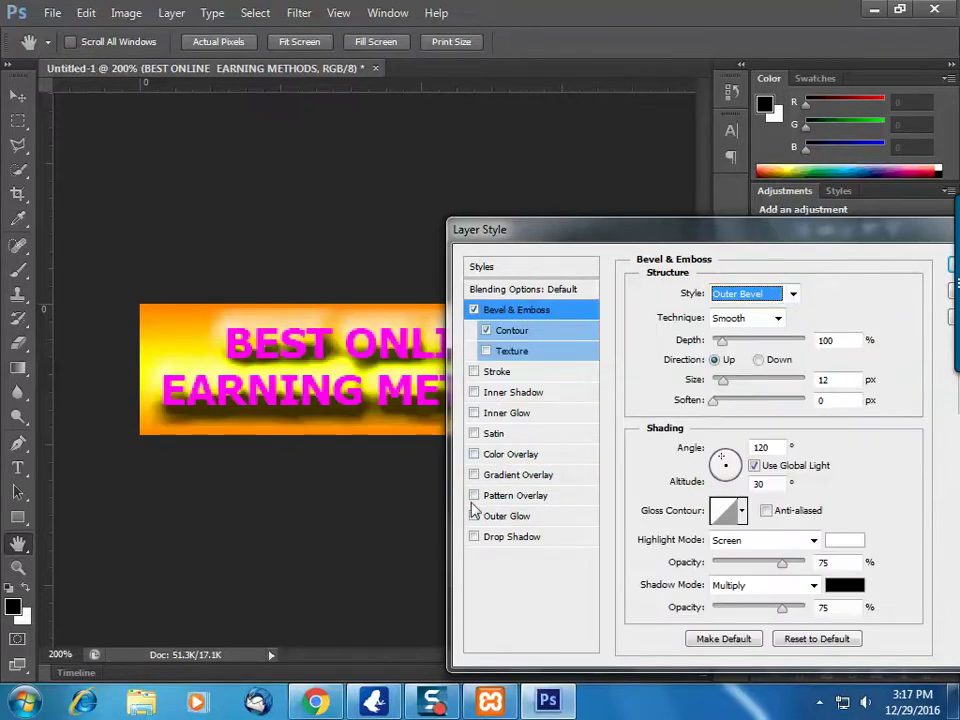
drag(722, 340, 718, 346)
drag(714, 401, 715, 380)
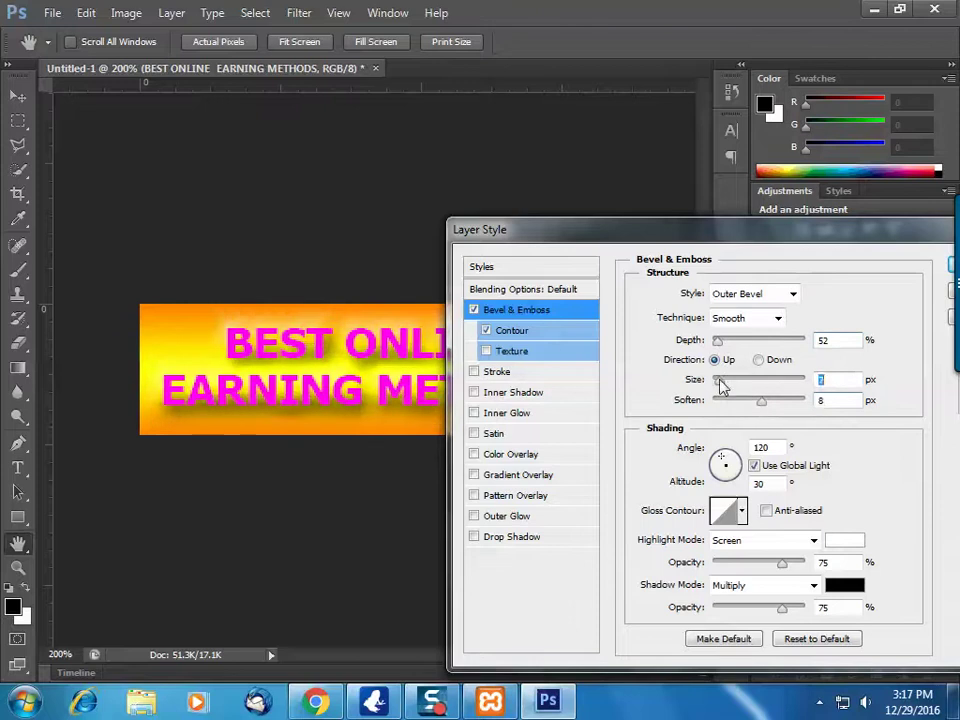
click(505, 333)
drag(729, 324, 710, 328)
key(Return)
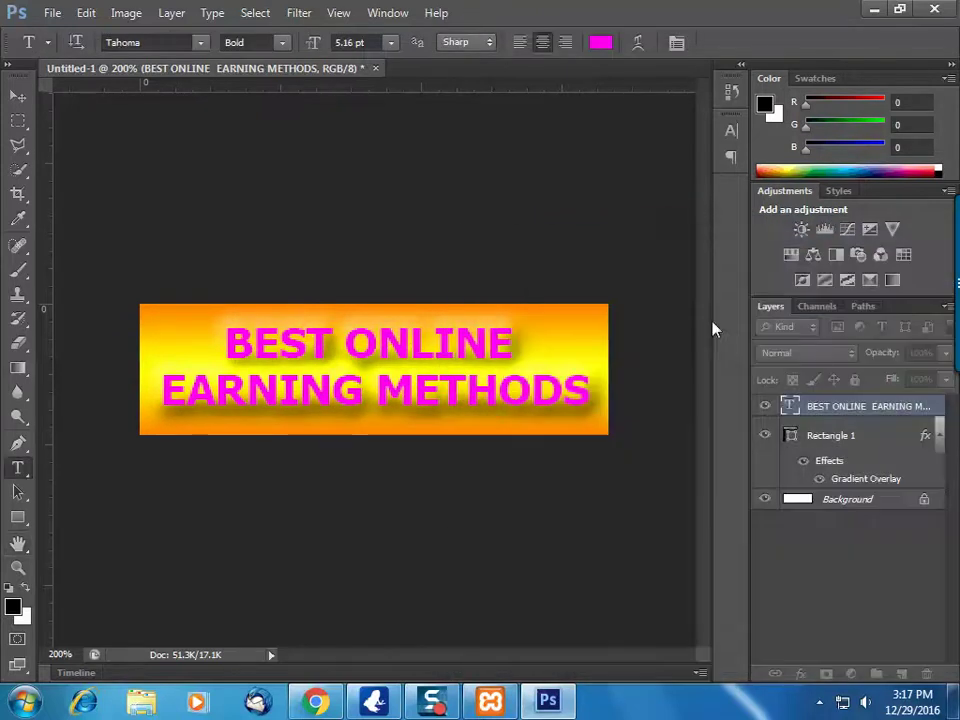
Save the banner as a JPEG named LOGO on the Desktop, accepting the quality options
key(ctrl+s)
click(508, 450)
click(470, 561)
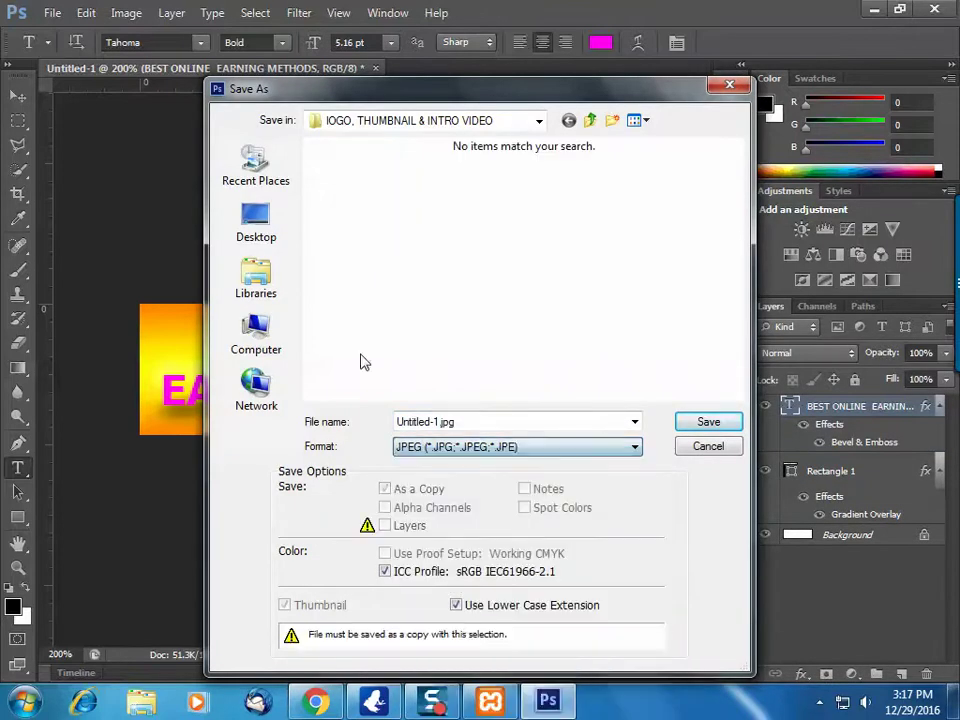
click(256, 225)
text(lo)
key(Return)
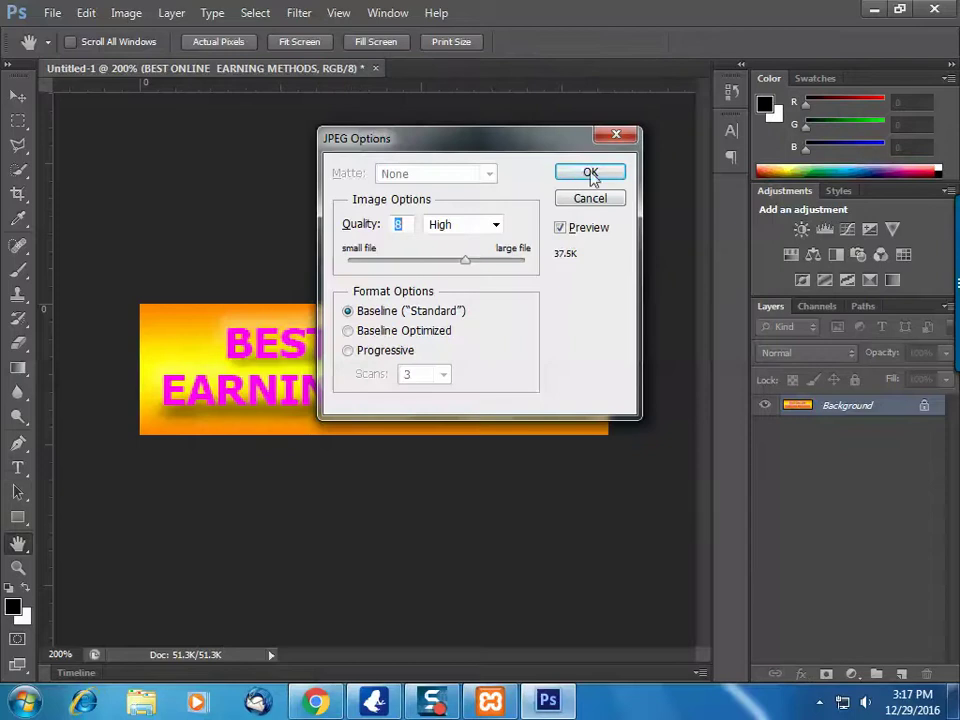
click(608, 199)
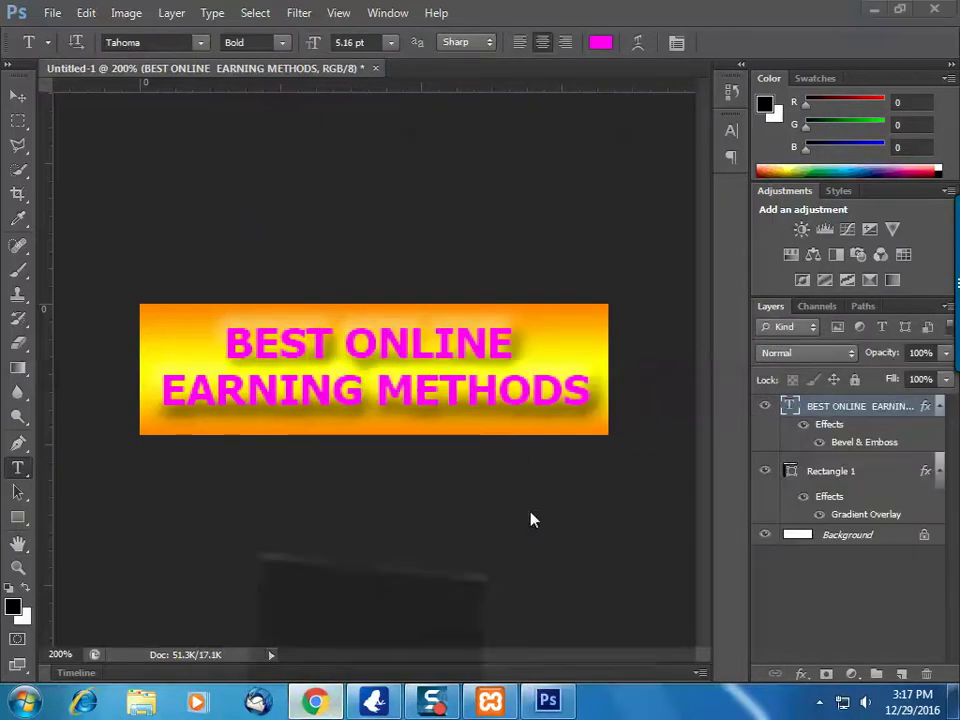
key(alt+Tab)
Upload LOGO.jpg from the Desktop to the Media Library and select it as the theme logo
click(435, 8)
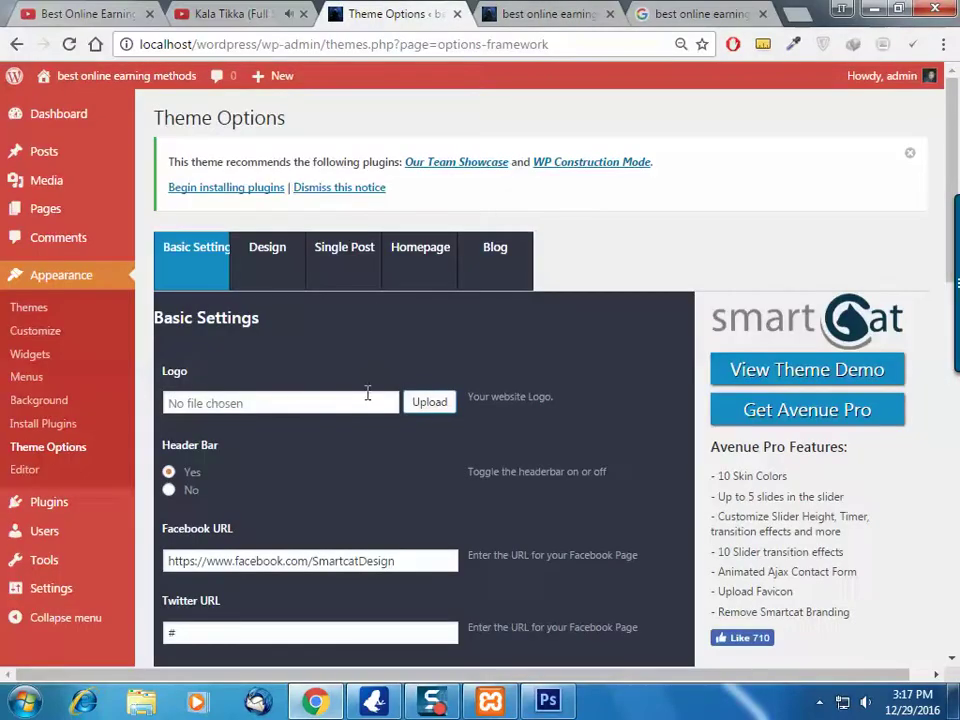
click(429, 403)
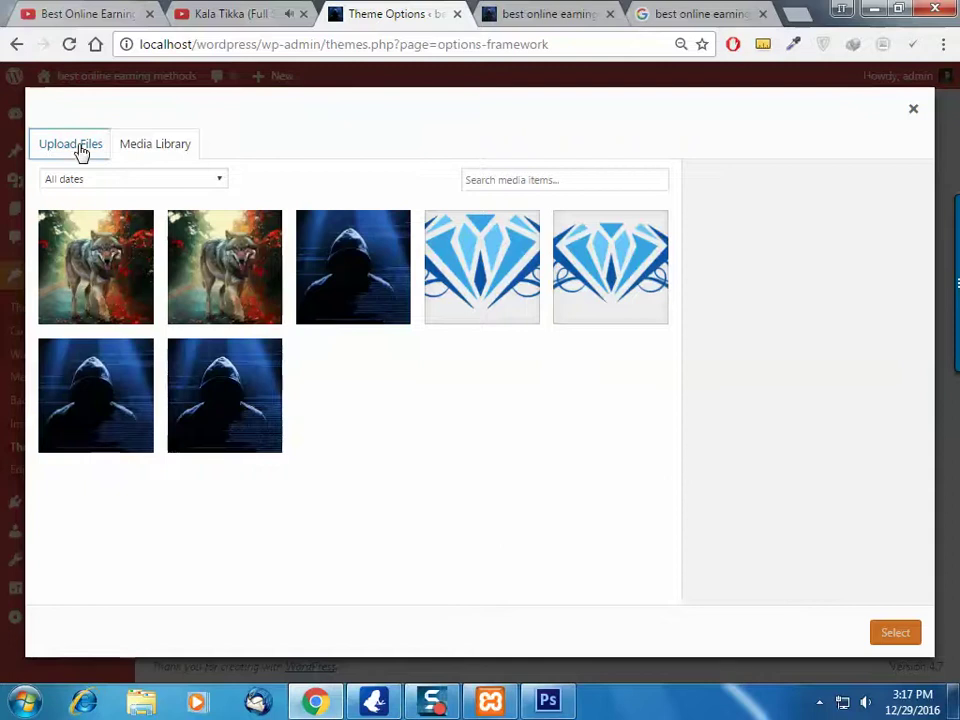
click(74, 146)
click(518, 383)
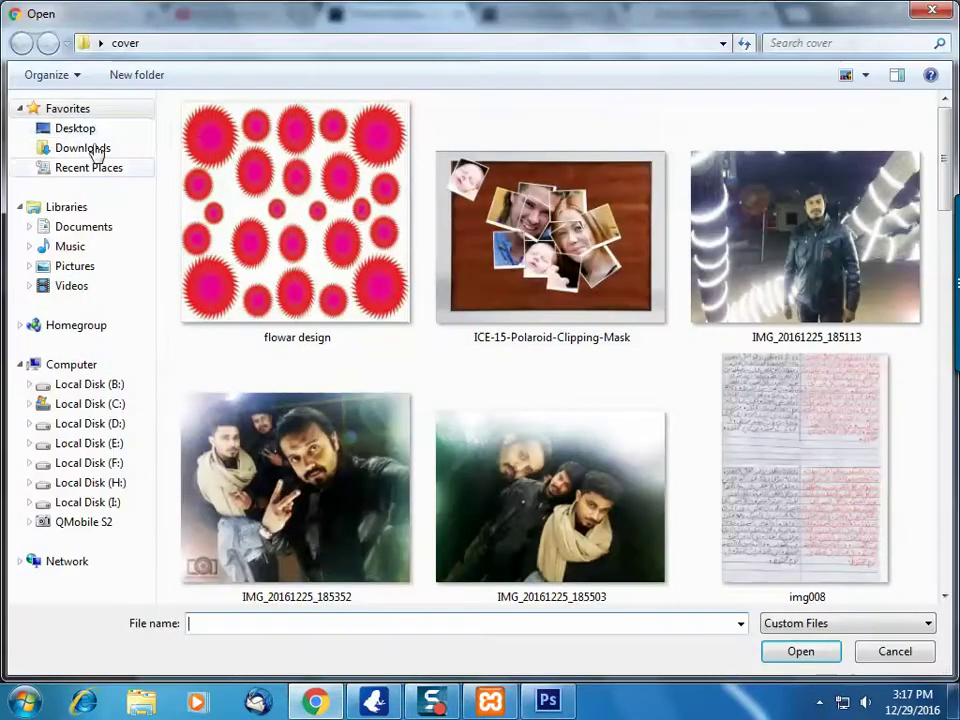
click(75, 128)
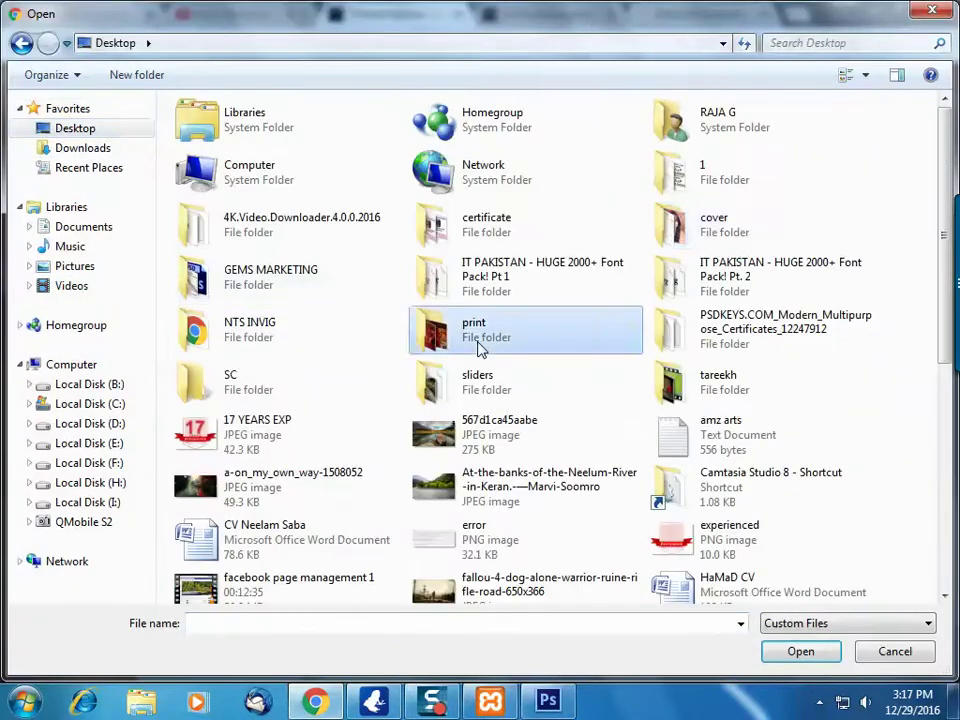
scroll(480, 347, down, 5)
click(492, 266)
click(712, 273)
double_click(712, 273)
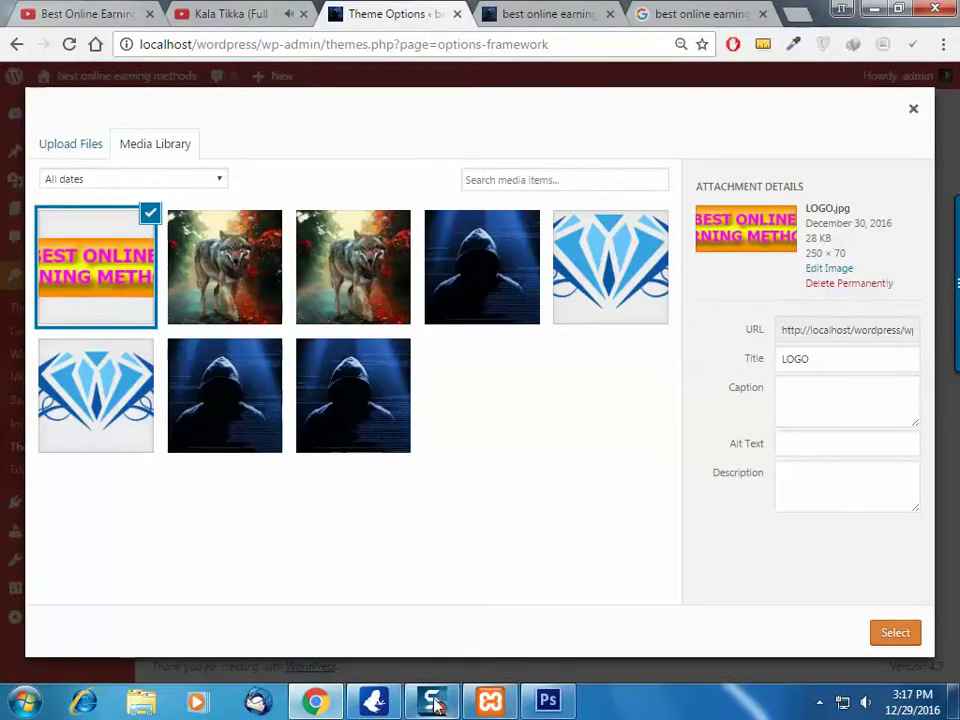
click(893, 633)
Save the theme options and reload the front page to show the new banner logo
scroll(519, 519, down, 3)
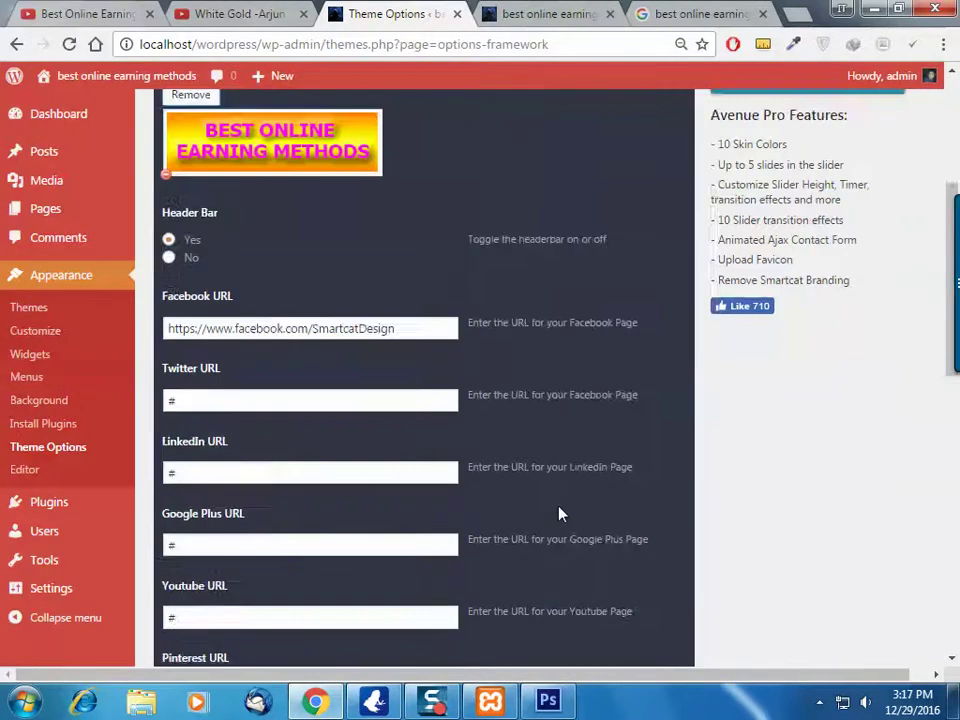
scroll(559, 513, down, 10)
scroll(559, 512, down, 4)
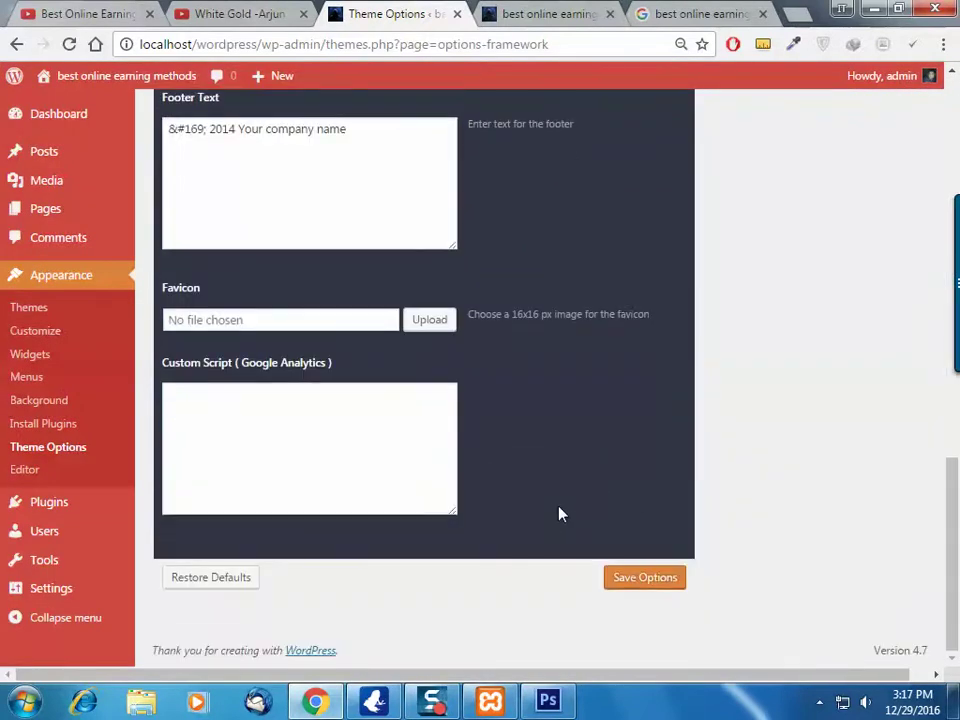
click(663, 580)
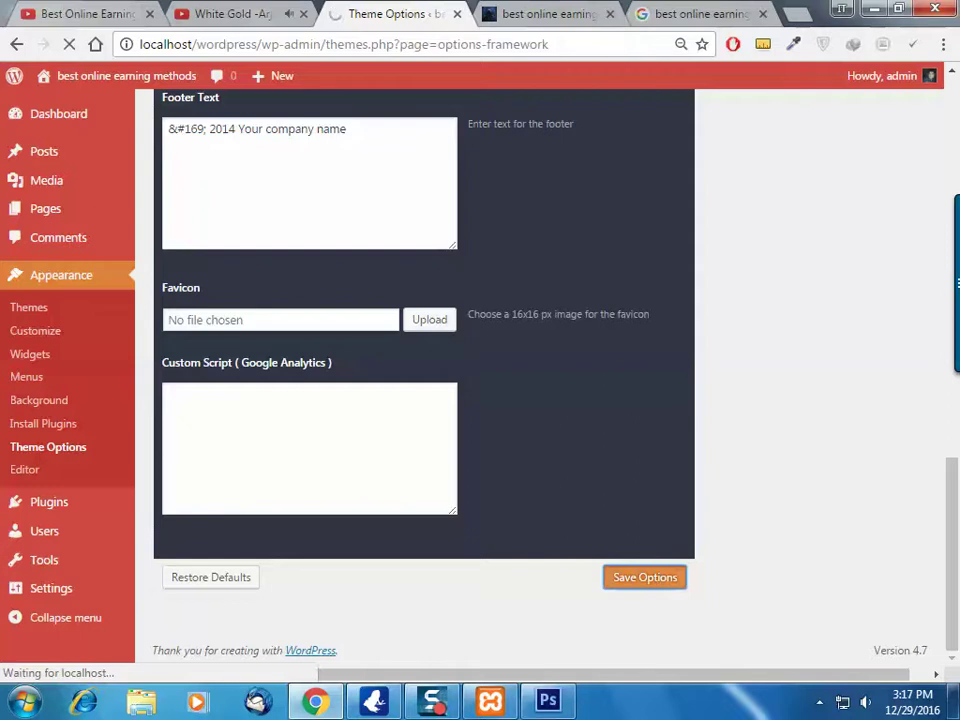
scroll(563, 300, up, 14)
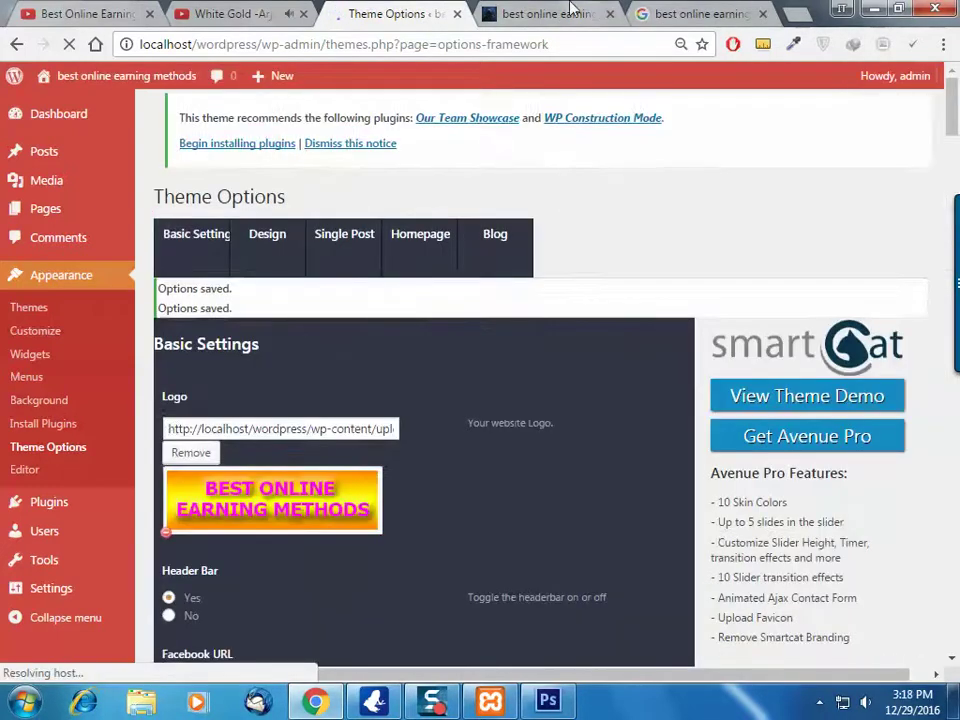
click(570, 12)
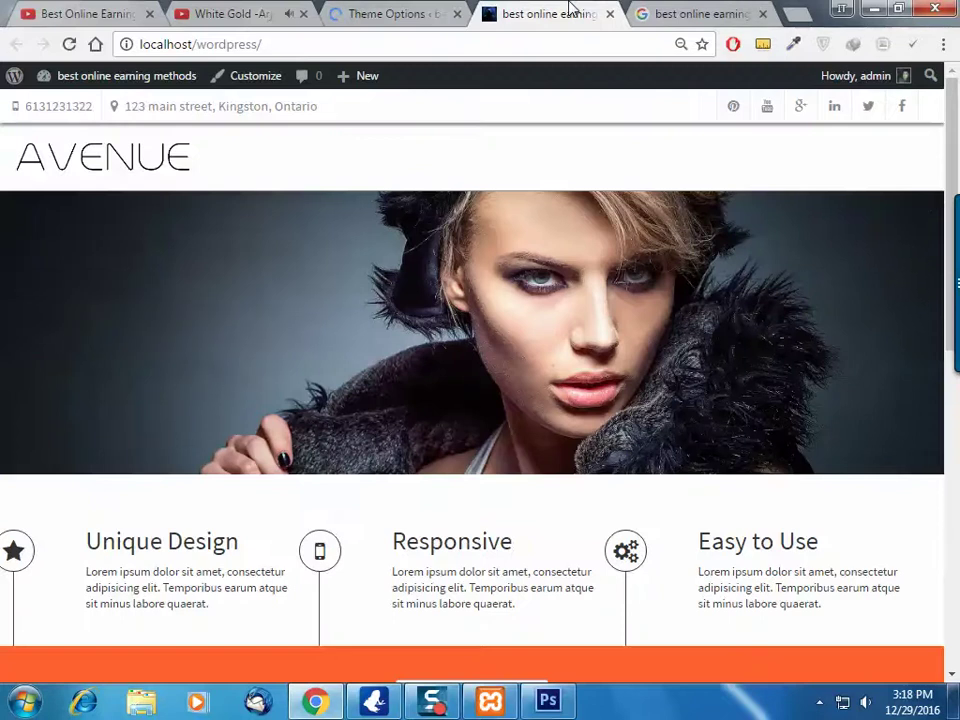
click(70, 45)
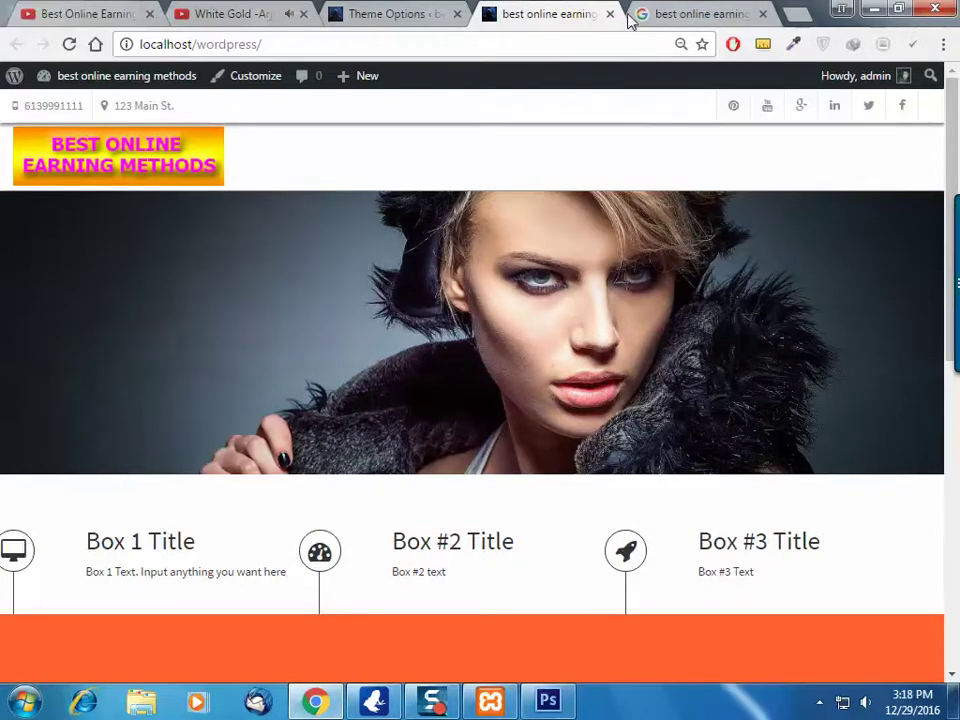
click(388, 14)
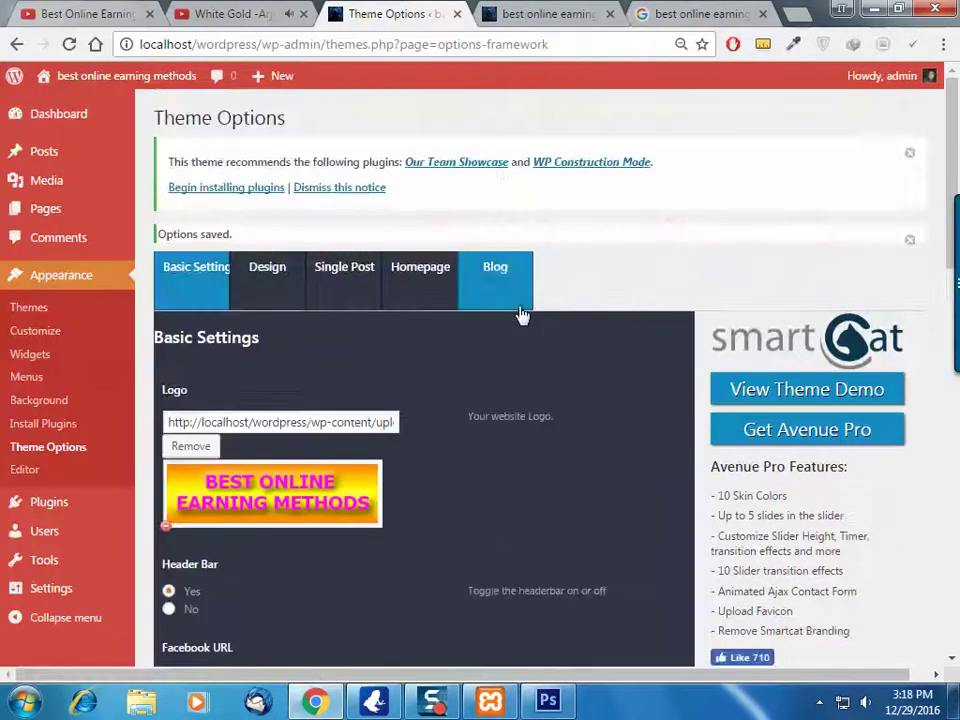
scroll(521, 315, down, 4)
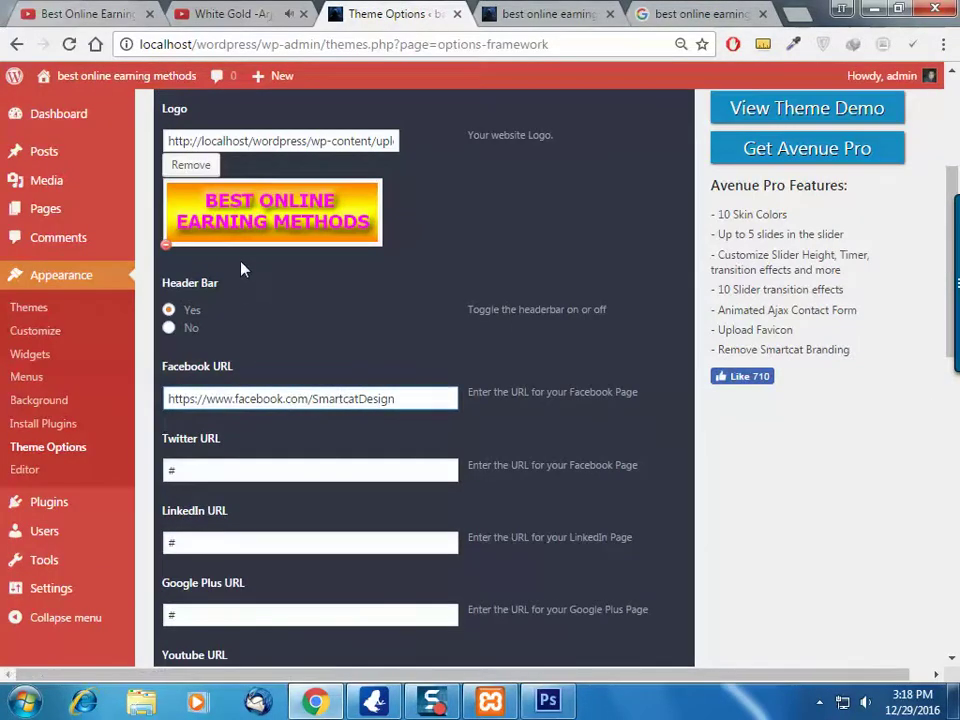
scroll(224, 323, down, 2)
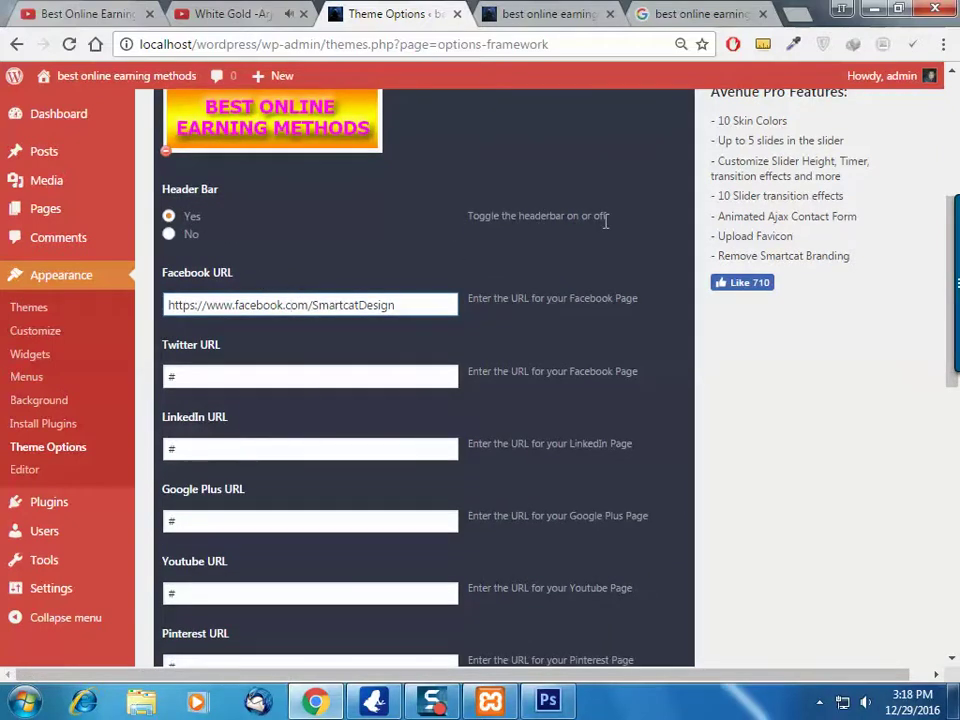
click(545, 10)
scroll(598, 231, down, 3)
scroll(550, 190, up, 3)
scroll(515, 200, down, 4)
scroll(512, 193, up, 4)
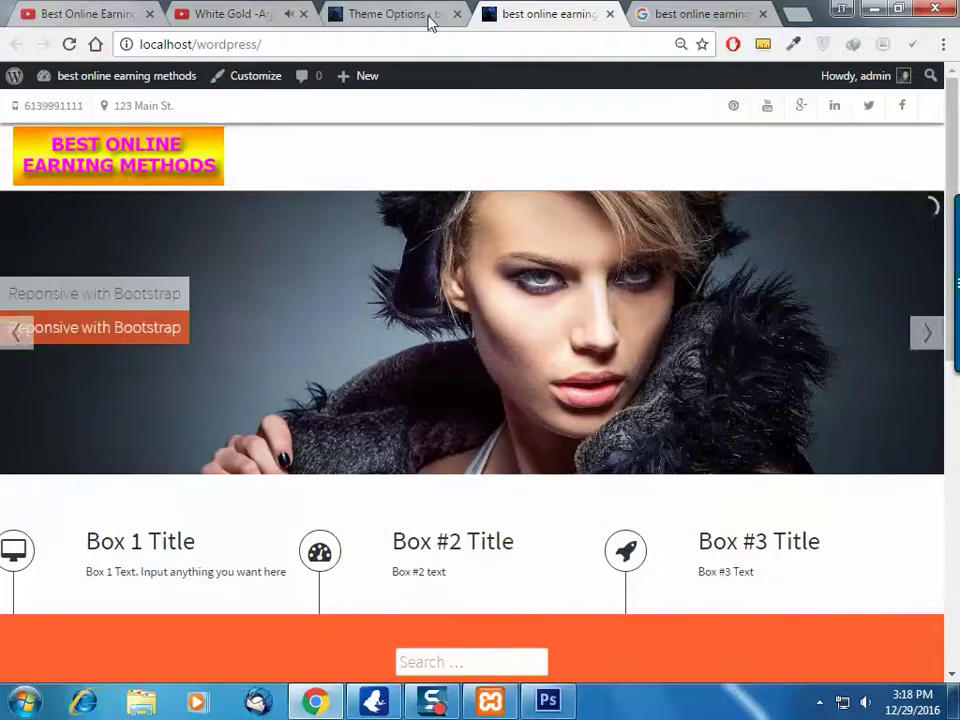
click(395, 13)
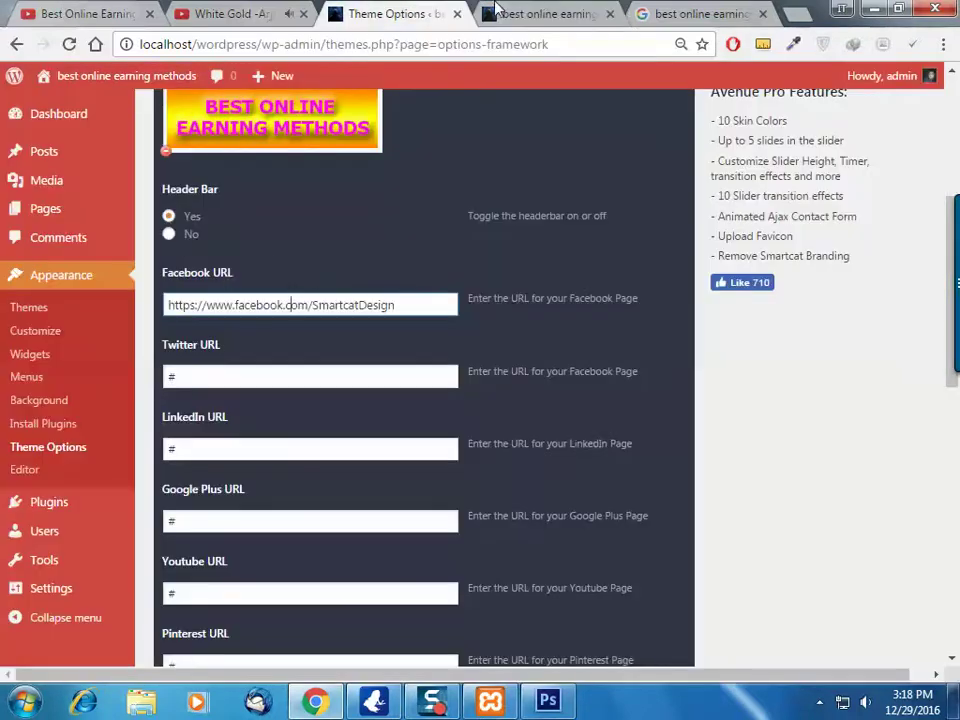
click(495, 10)
click(379, 9)
drag(440, 304, 128, 306)
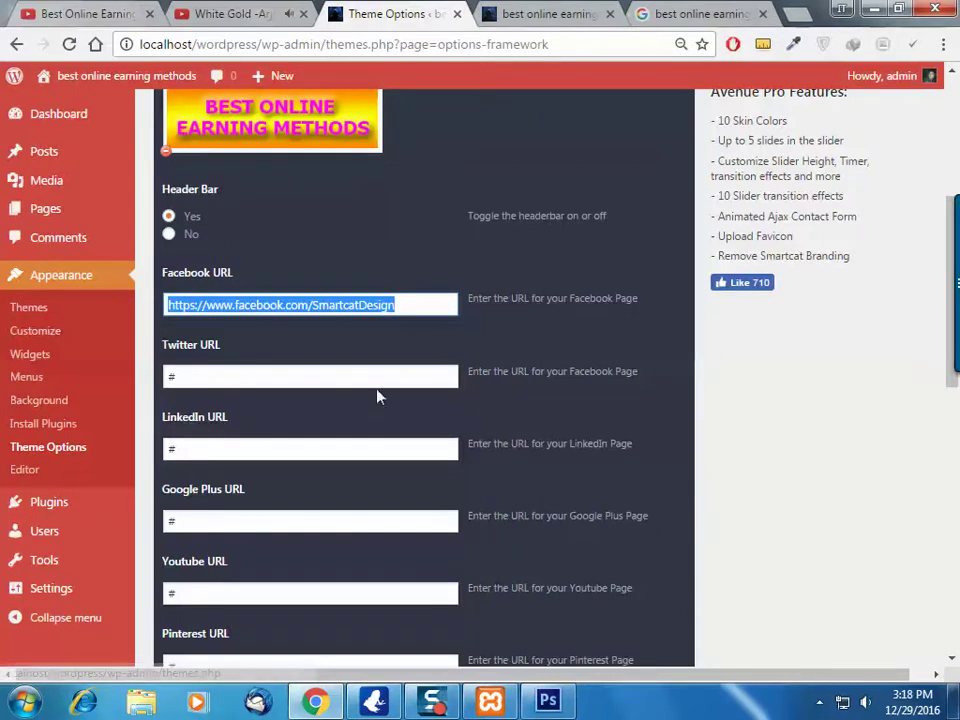
drag(348, 375, 137, 383)
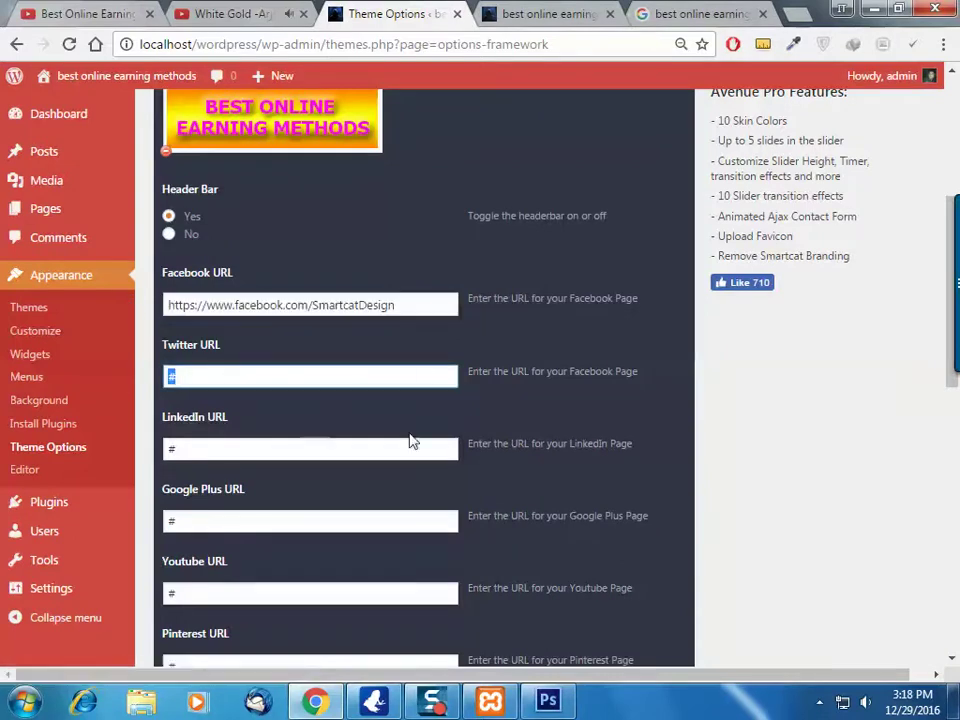
Load facebook.com in a new tab and close the Google search tab
click(787, 10)
text(FACEbook.com)
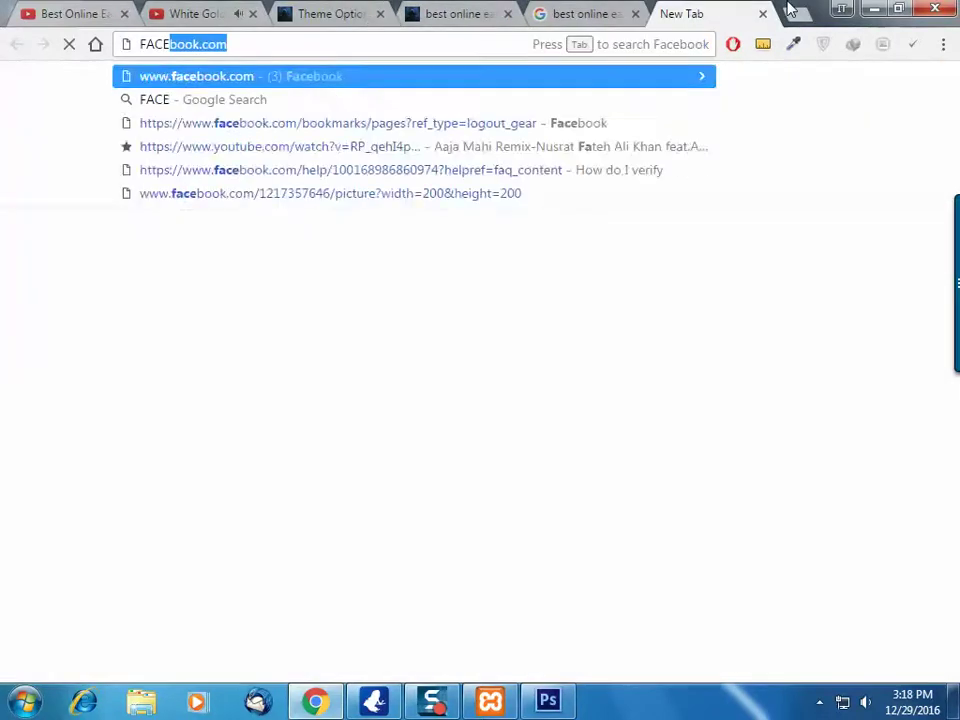
key(Return)
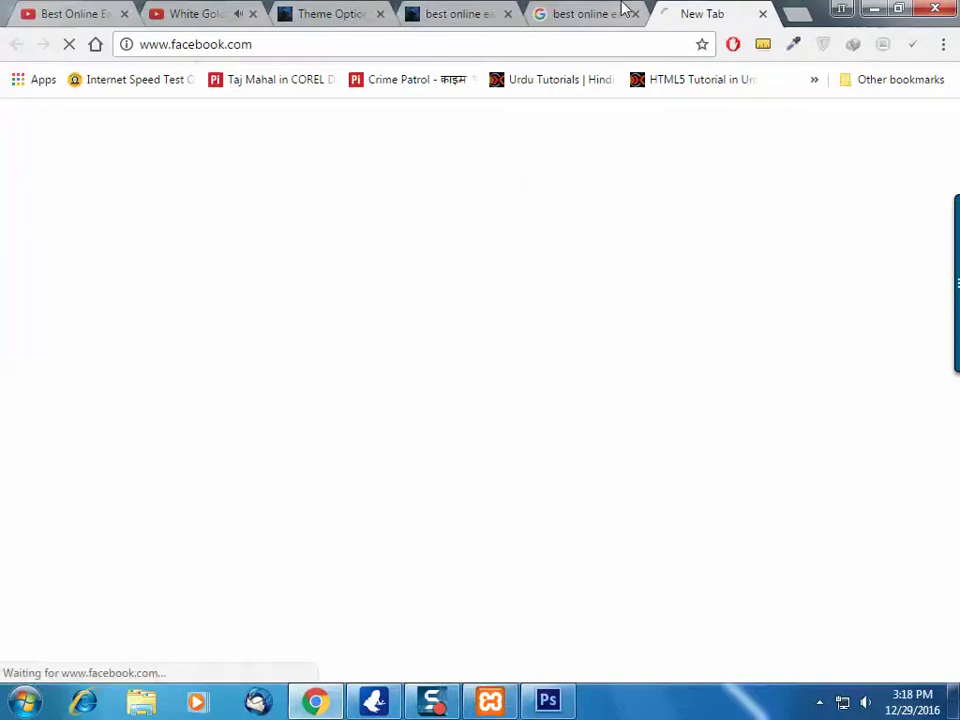
middle_click(606, 10)
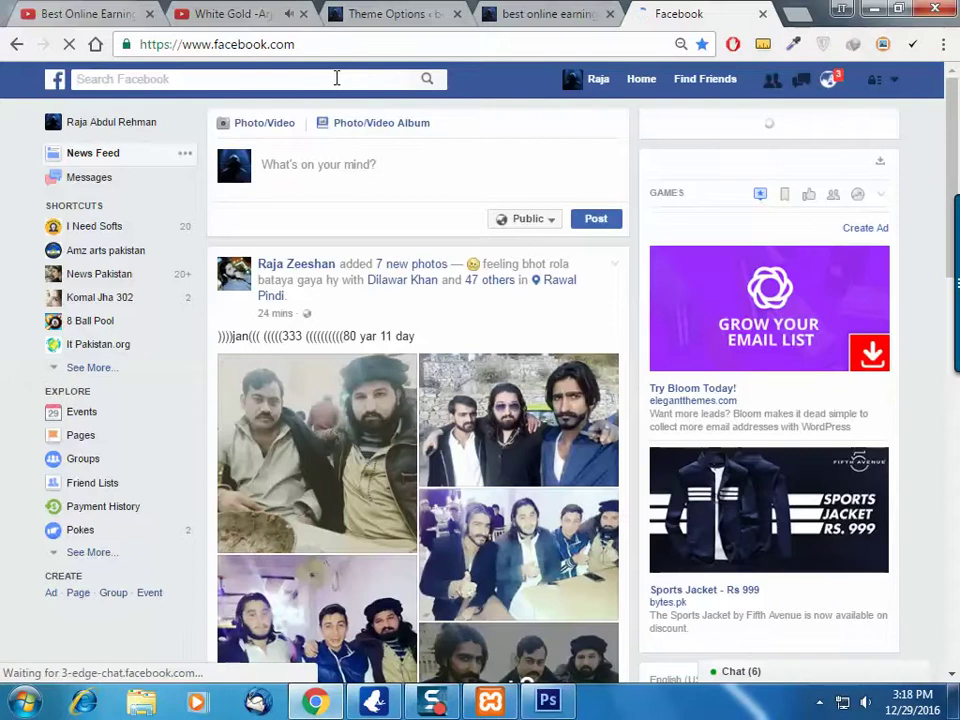
Search 'it pakista', open the It Pakistan.org page and copy its web address
click(337, 78)
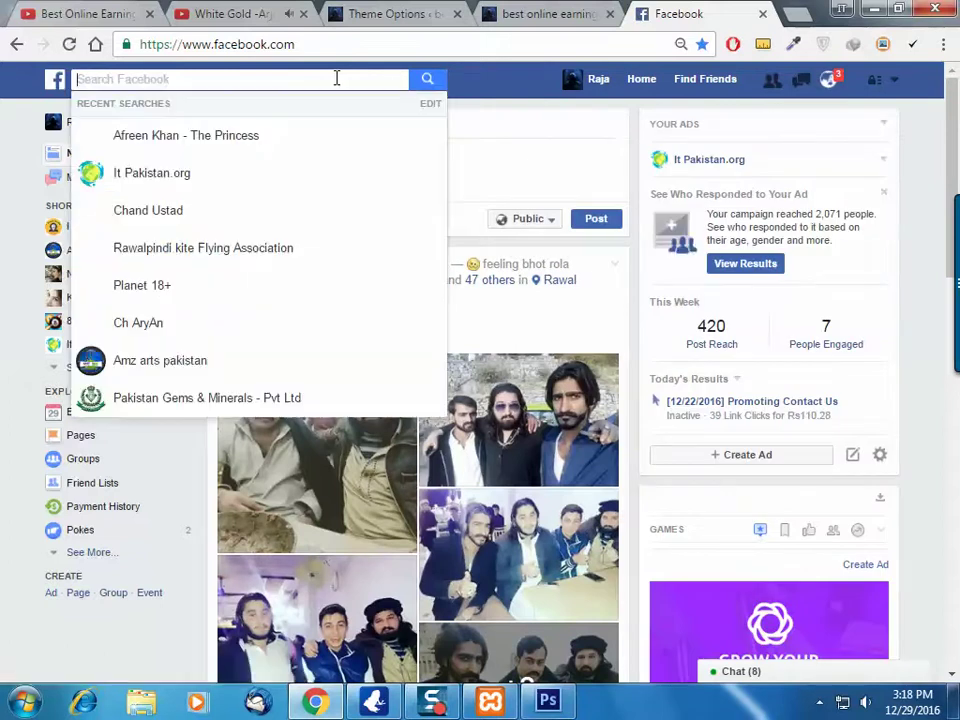
text(it pak)
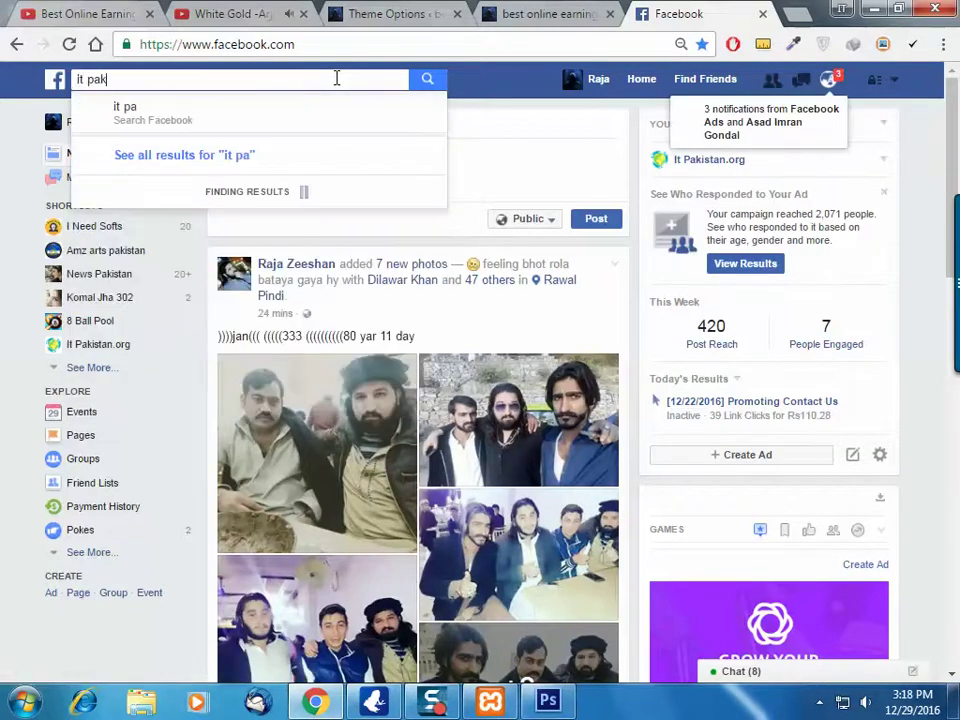
text(ista)
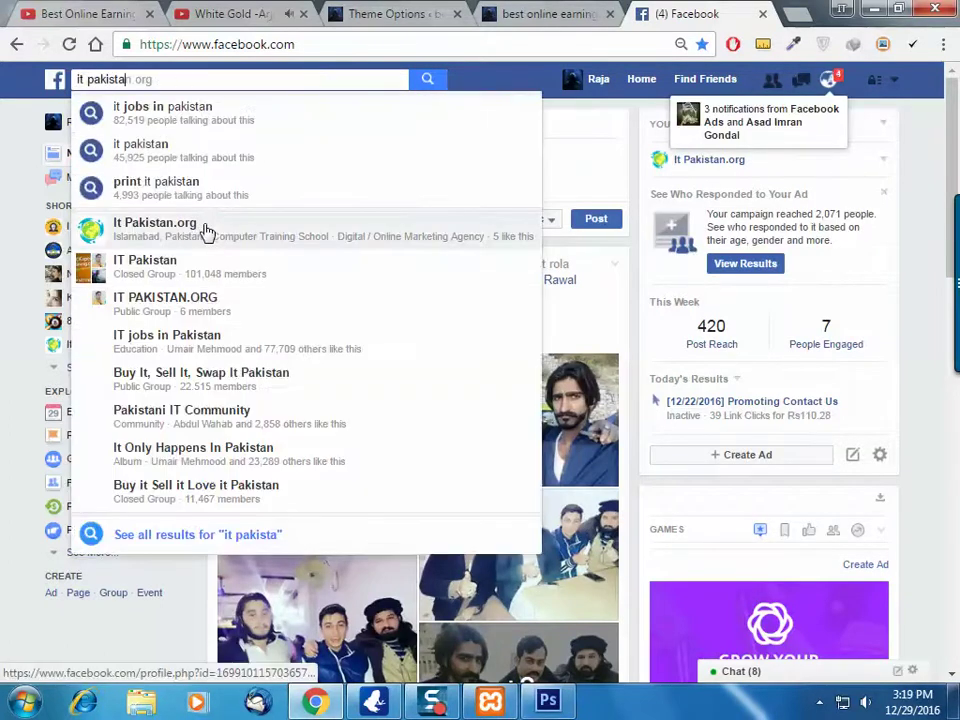
click(295, 232)
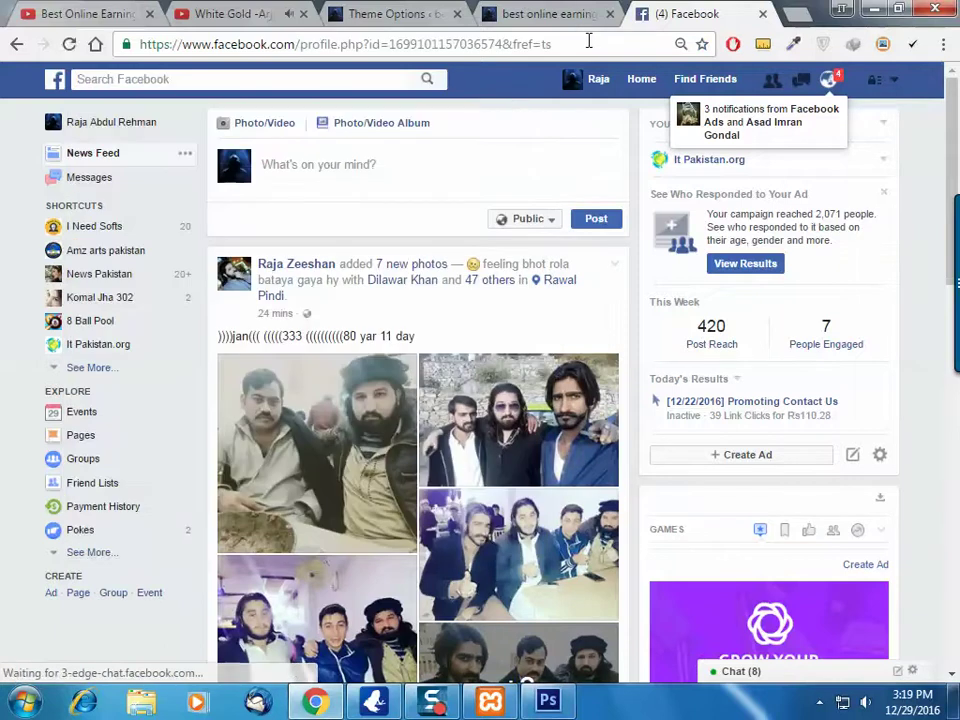
click(586, 41)
right_click(586, 41)
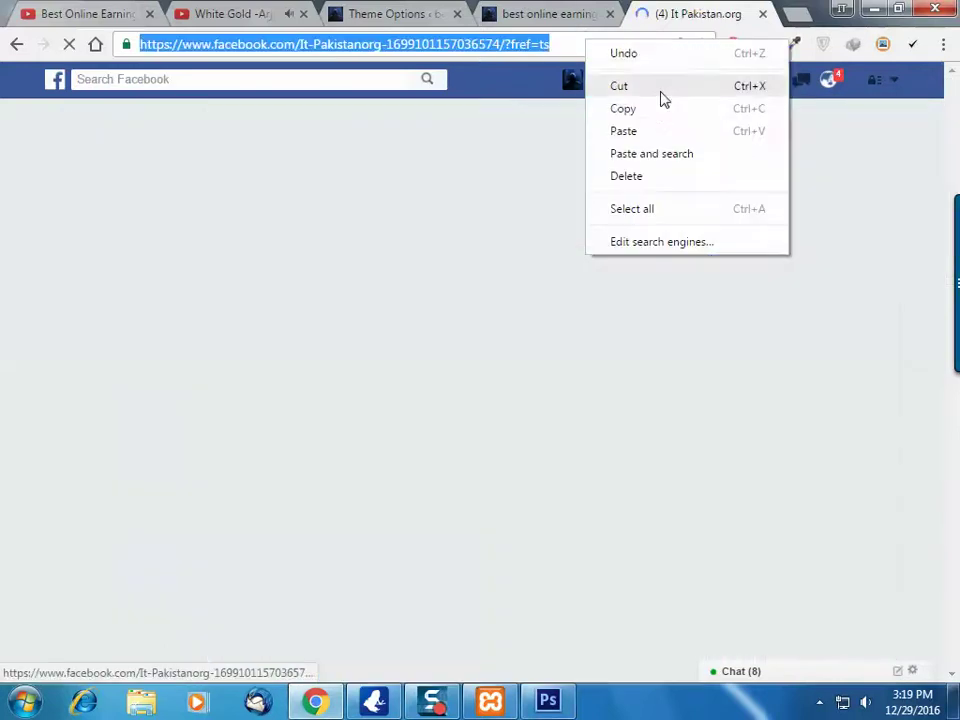
click(655, 112)
right_click(591, 47)
click(680, 112)
click(420, 14)
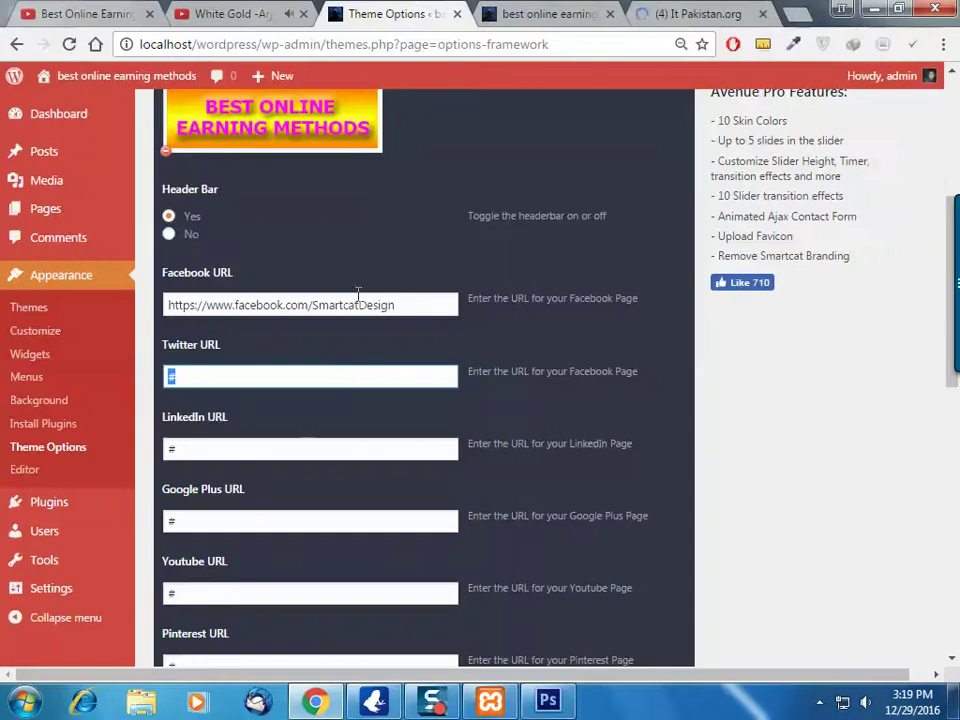
Paste the It Pakistan.org address over the Facebook URL, then select the sample phone number
drag(413, 296, 166, 304)
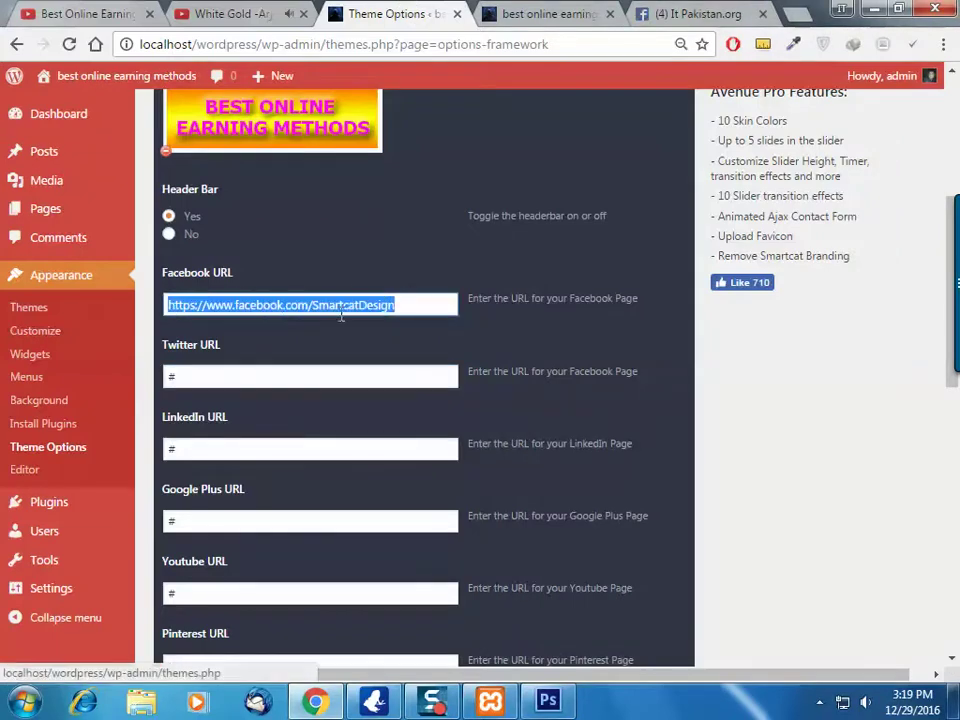
key(ctrl+v)
click(354, 376)
drag(354, 376, 79, 386)
drag(205, 449, 168, 450)
click(354, 516)
scroll(356, 512, down, 4)
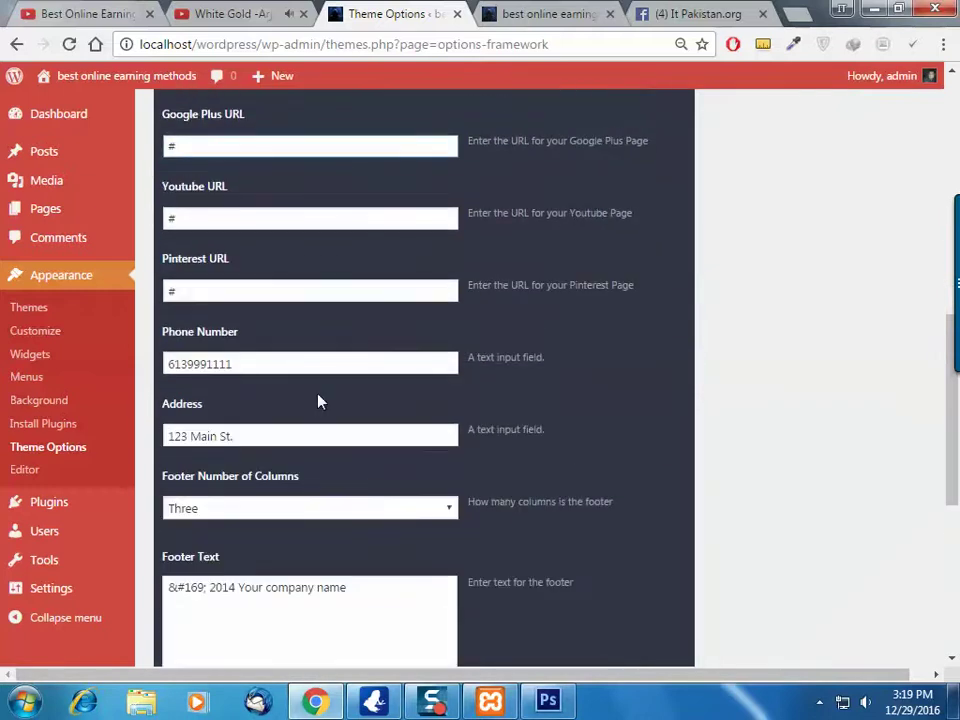
drag(244, 364, 103, 358)
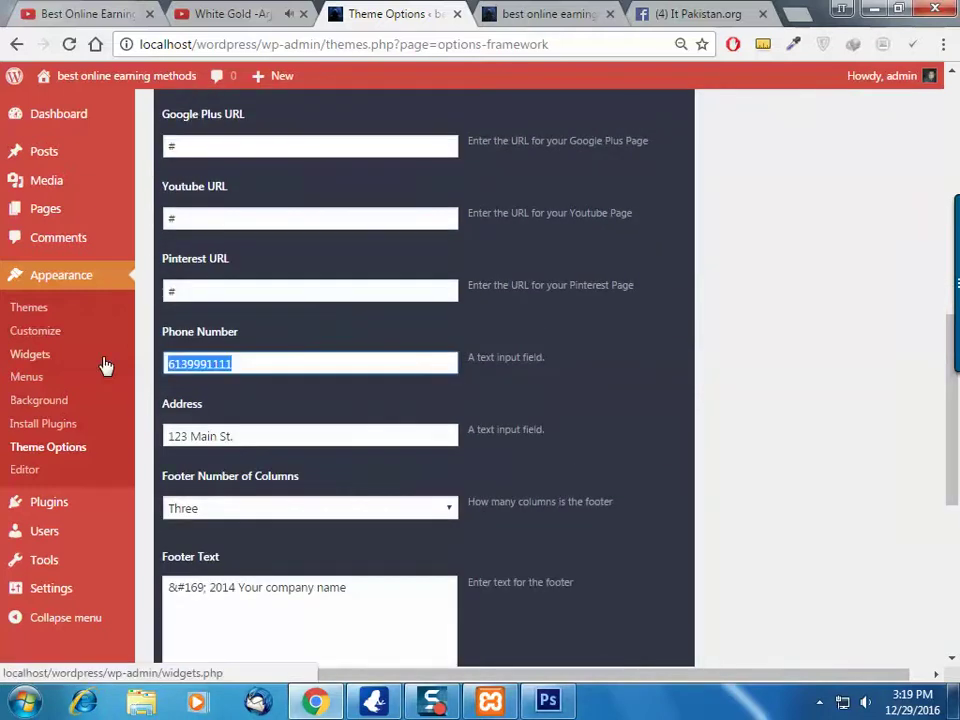
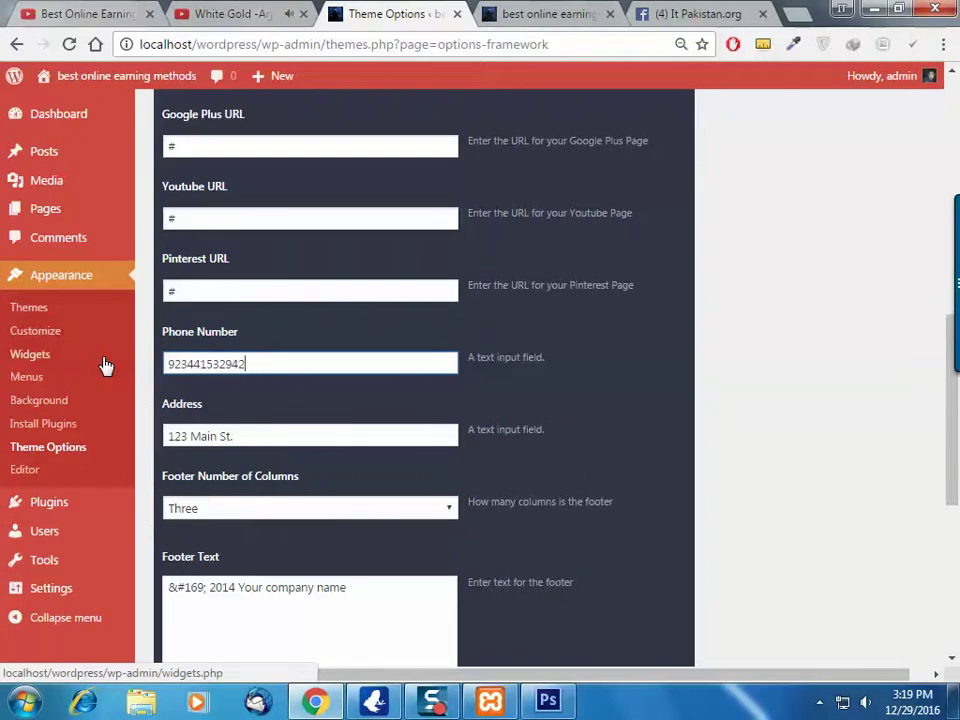
Enter the site's phone number and city address, keeping the footer at three columns
key(Tab)
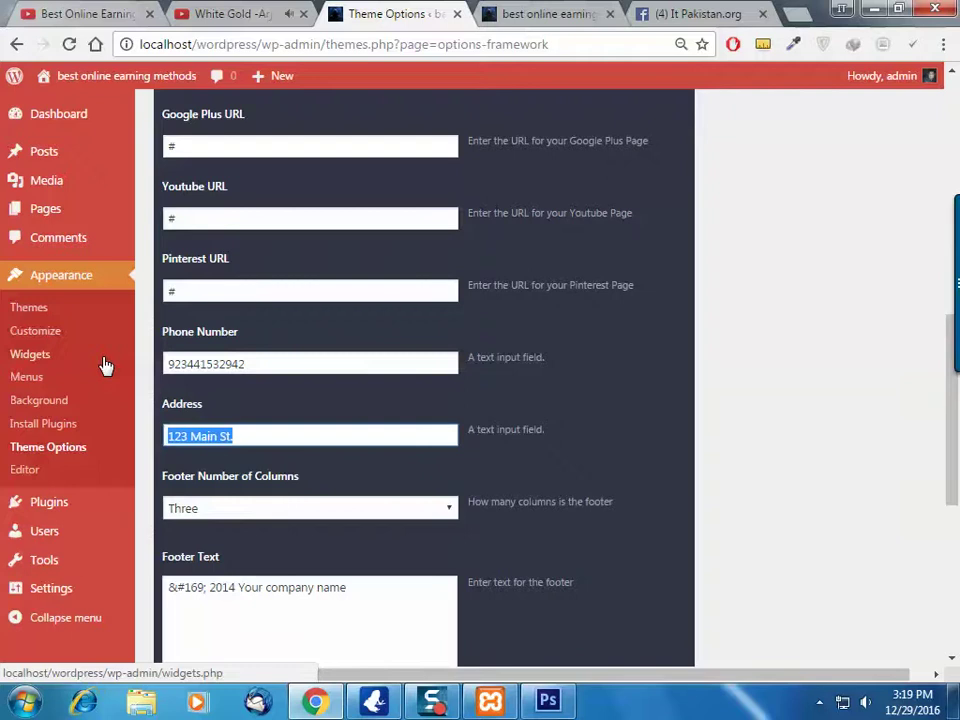
text(Isl)
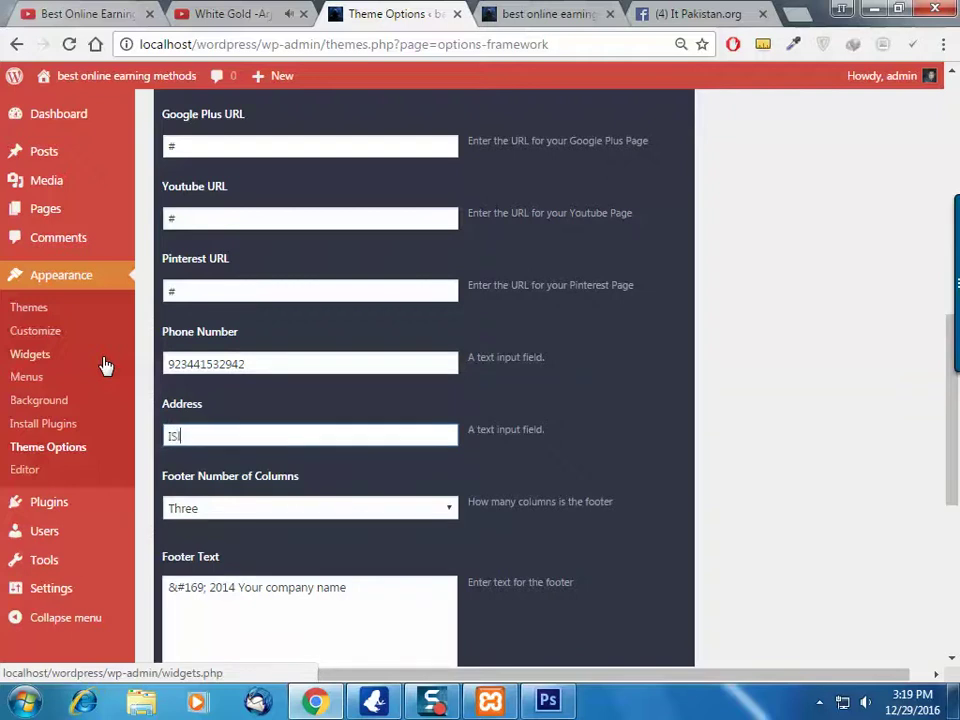
key(BackSpace)
key(BackSpace)
key(BackSpace)
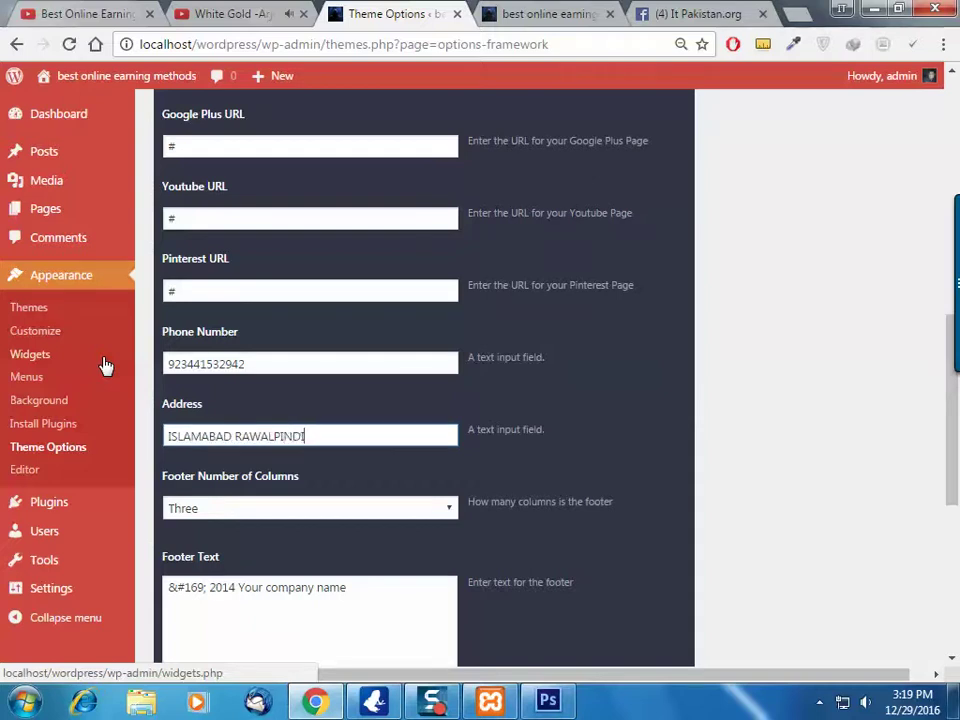
click(297, 510)
click(297, 510)
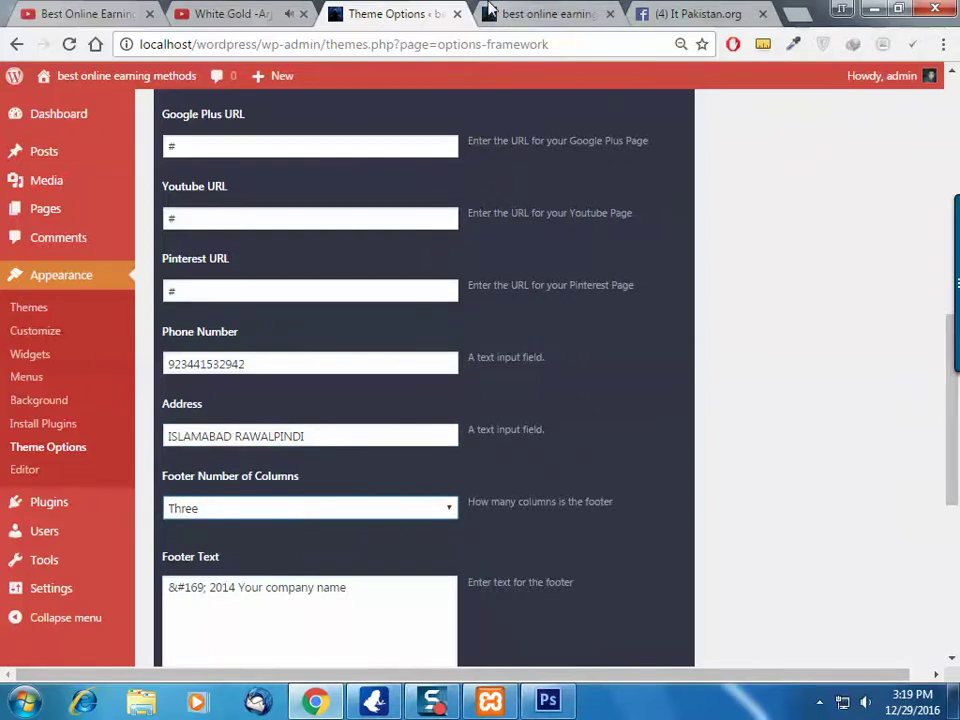
Compare the Footer Text with the live site's footer copyright line, leaving three footer columns
click(525, 14)
scroll(628, 435, down, 5)
scroll(645, 516, down, 2)
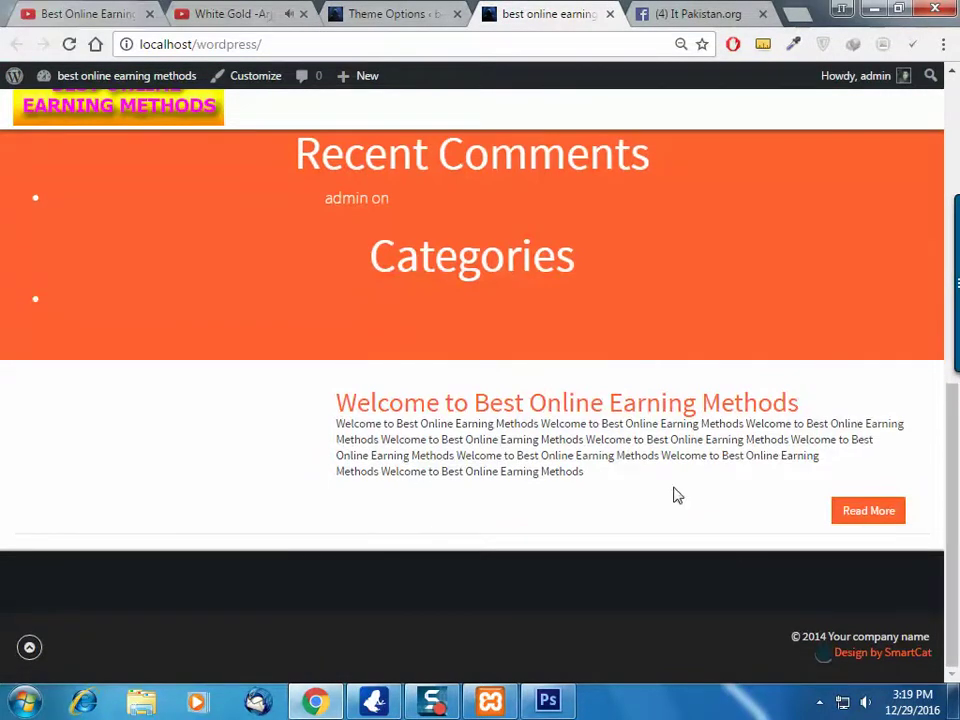
click(425, 12)
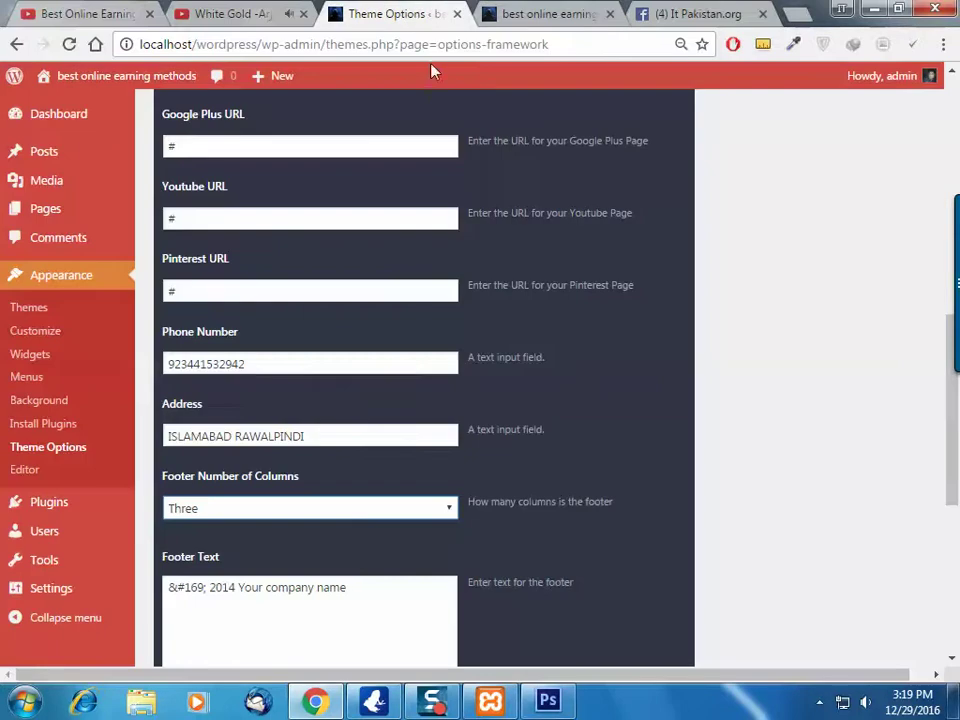
click(358, 510)
click(358, 510)
scroll(364, 514, down, 3)
click(387, 403)
triple_click(293, 405)
click(550, 13)
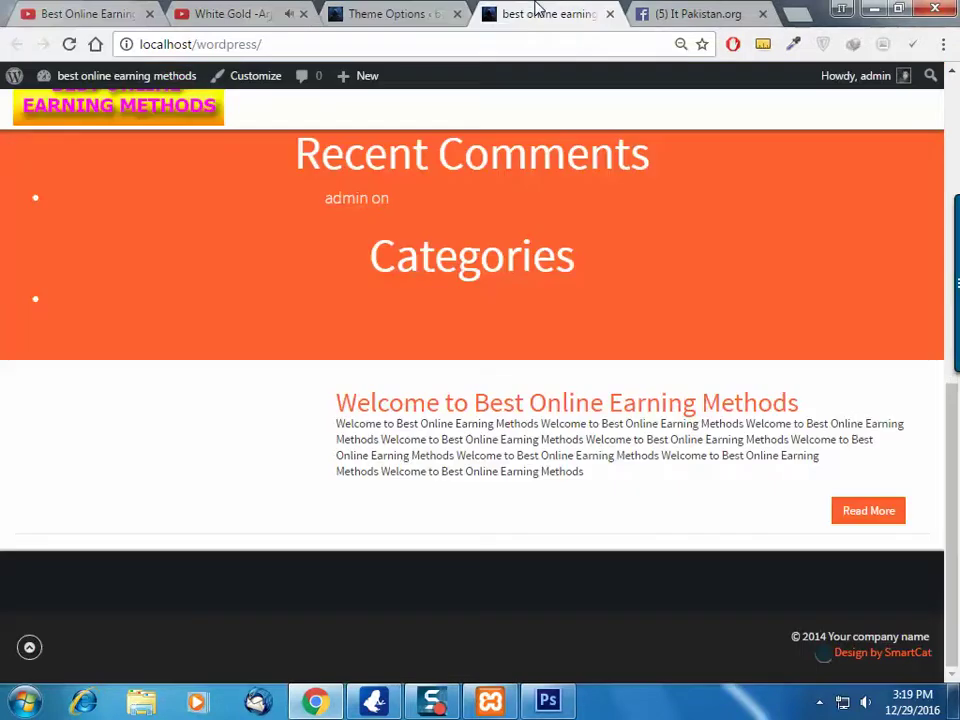
drag(940, 636, 792, 636)
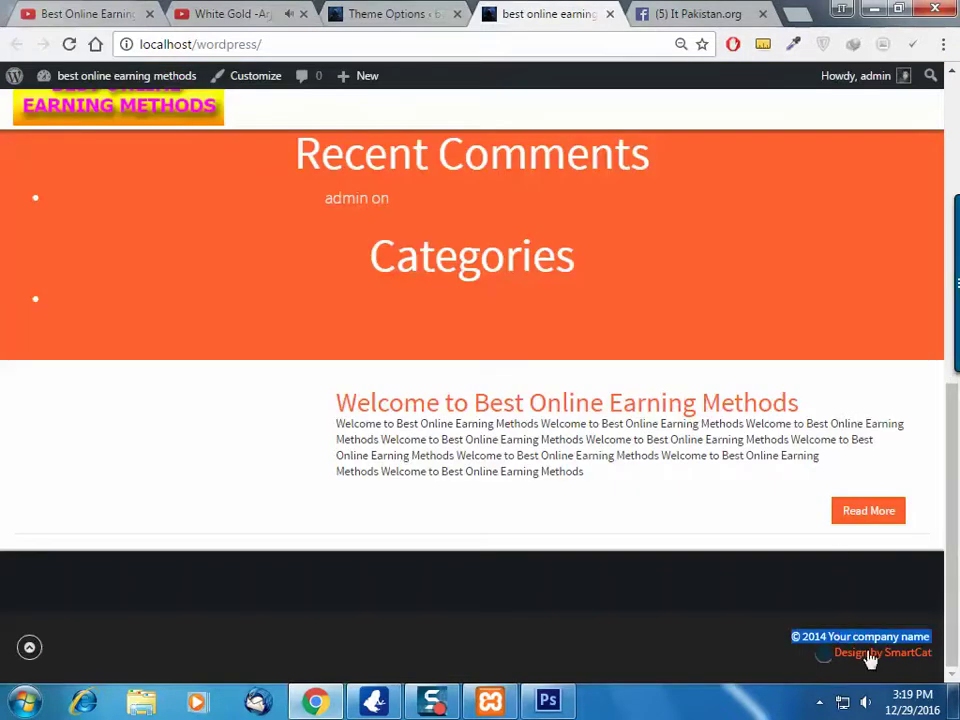
click(390, 13)
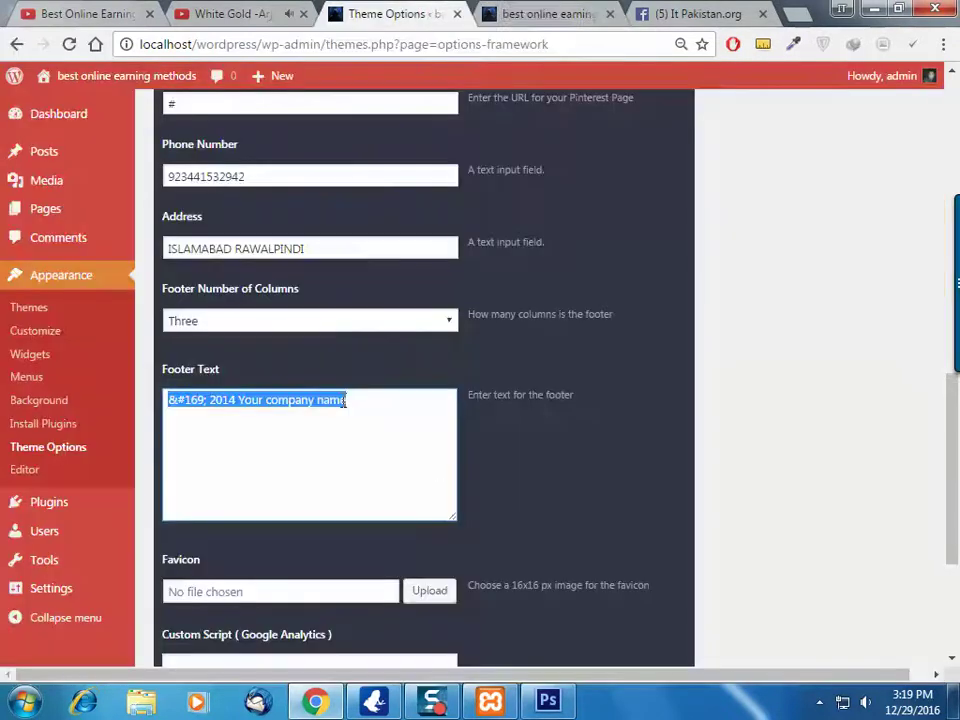
Rewrite the Footer Text as '&#169; 2017 / BEST ONLINE EARNING METHHODS' and open the favicon Media Library
text(e)
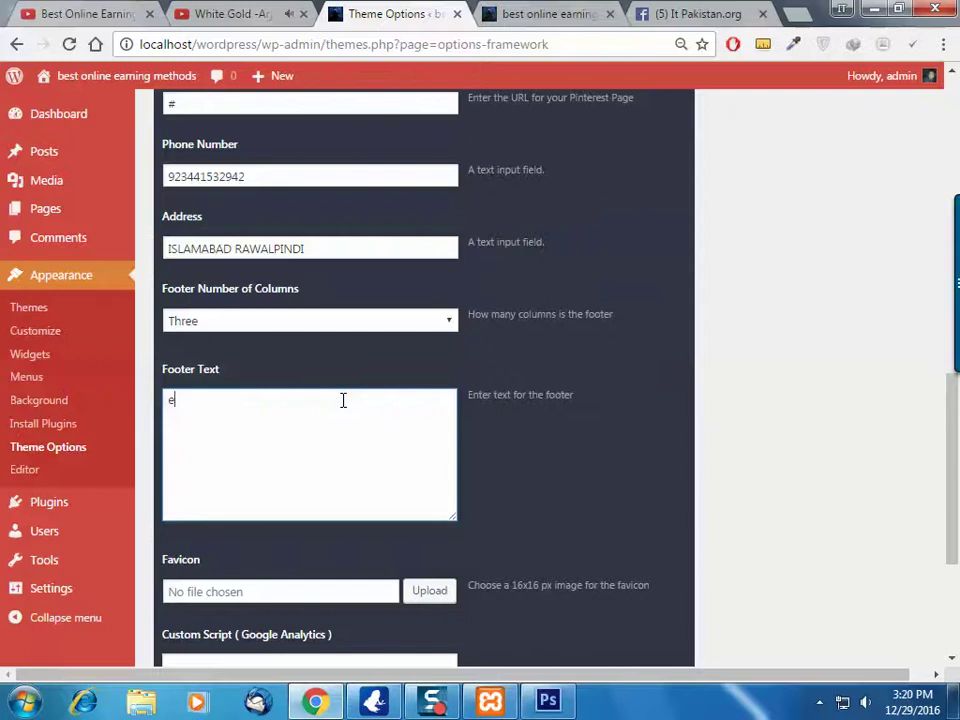
key(ctrl+z)
click(288, 400)
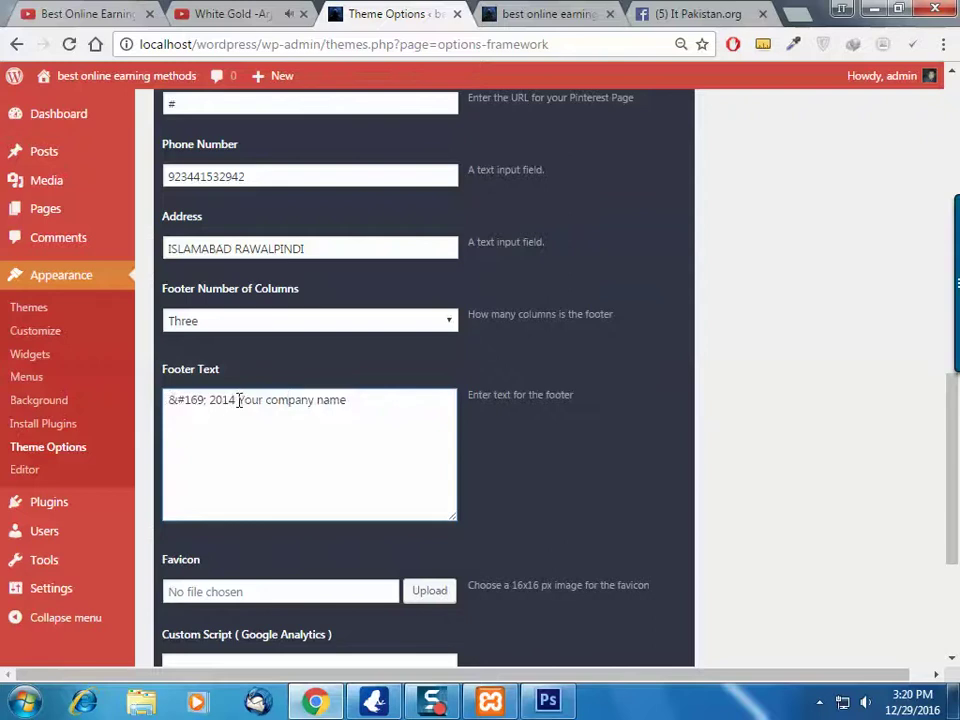
text(16)
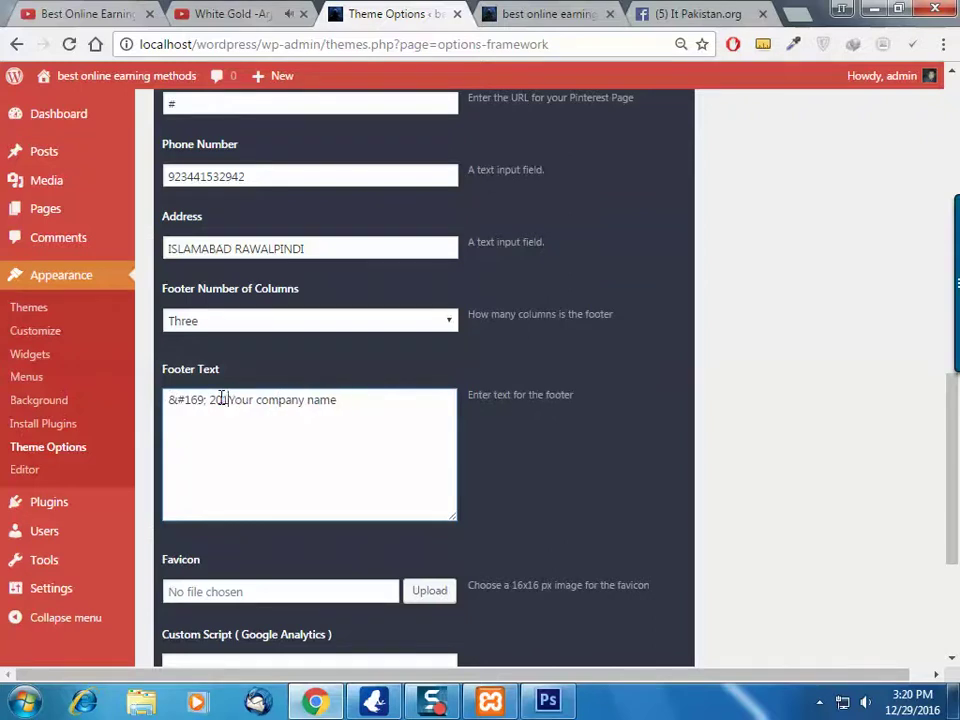
key(BackSpace)
text(7)
key(Delete)
key(Delete)
key(Delete)
key(Delete)
key(Delete)
key(Delete)
key(Delete)
key(Delete)
key(Delete)
key(Delete)
key(Delete)
key(Delete)
key(Delete)
key(Delete)
key(Delete)
key(Delete)
key(Delete)
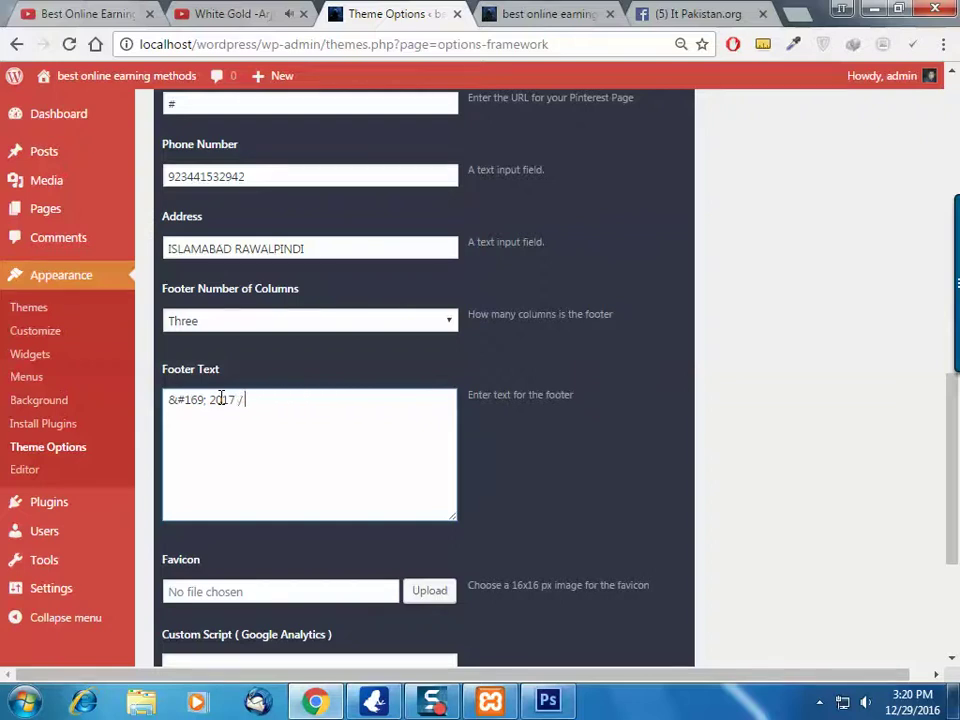
text(/ BEST ONLINE EARNING METHHODS)
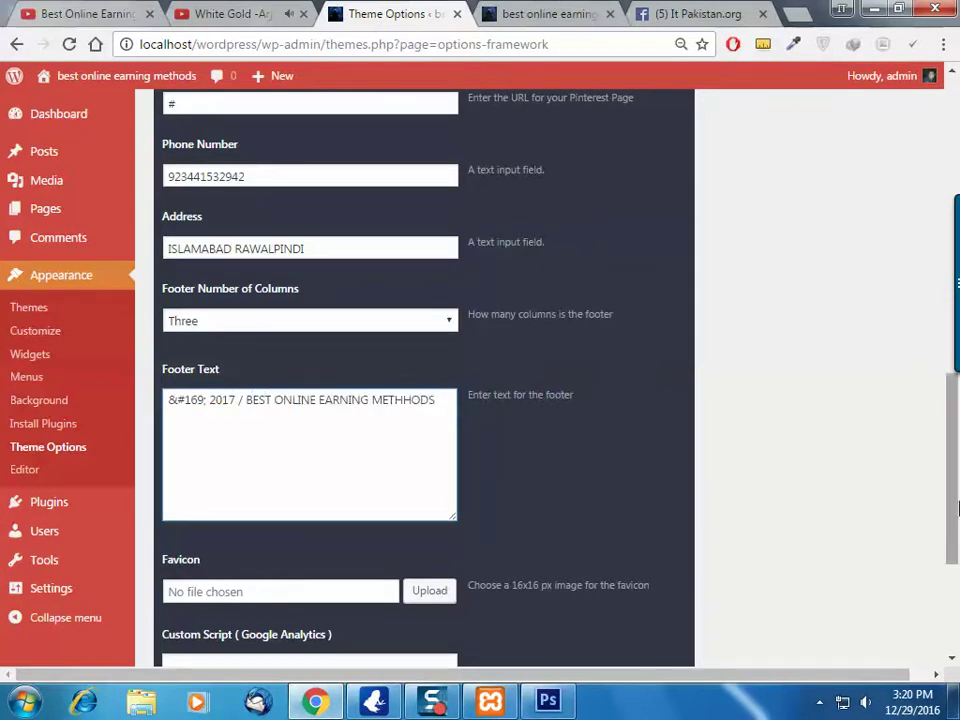
scroll(615, 467, down, 3)
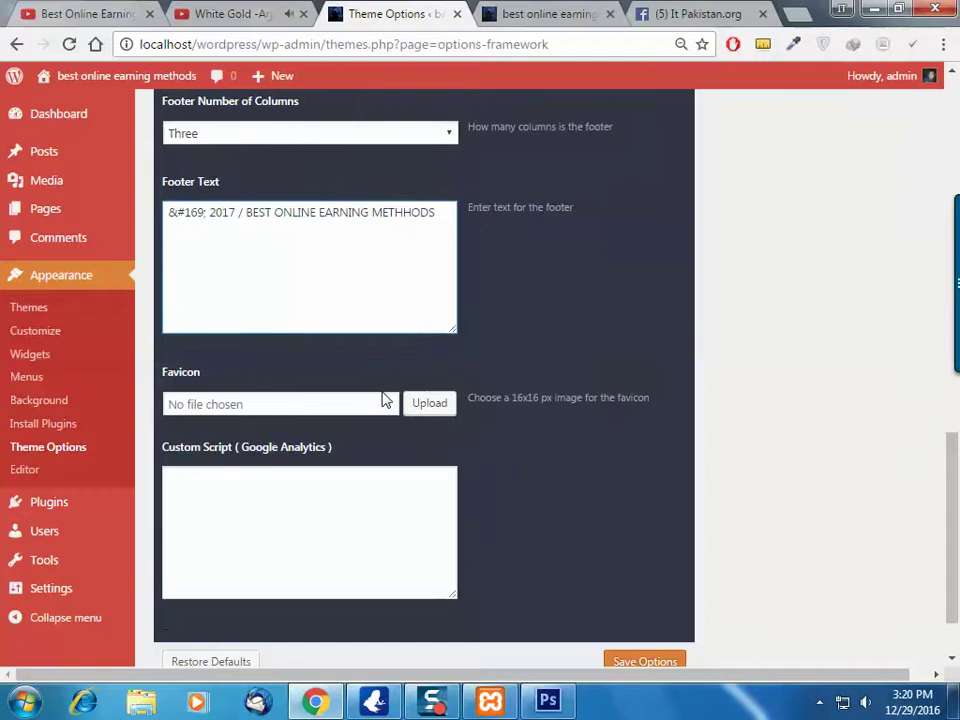
click(367, 400)
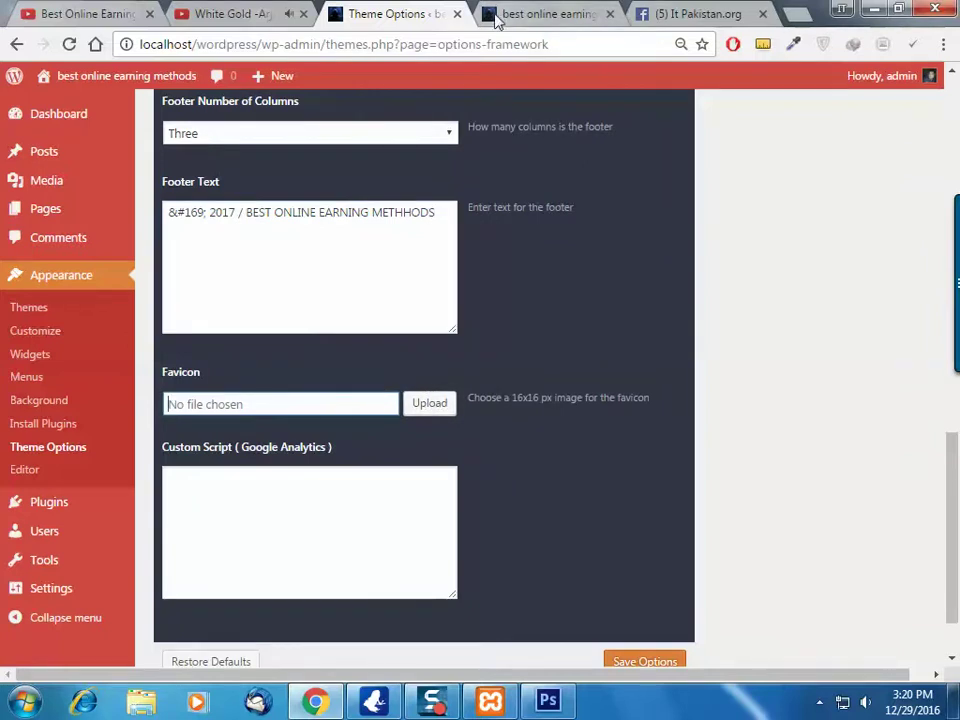
click(437, 408)
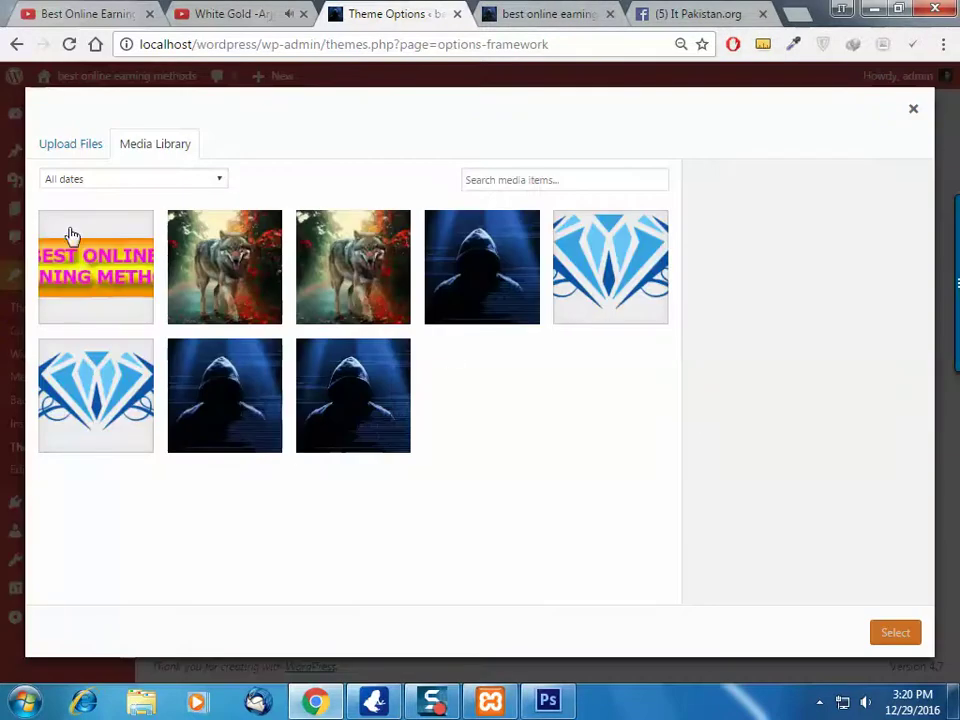
Pick the Best Online Earning Methods logo image as the favicon and save the theme options
click(88, 250)
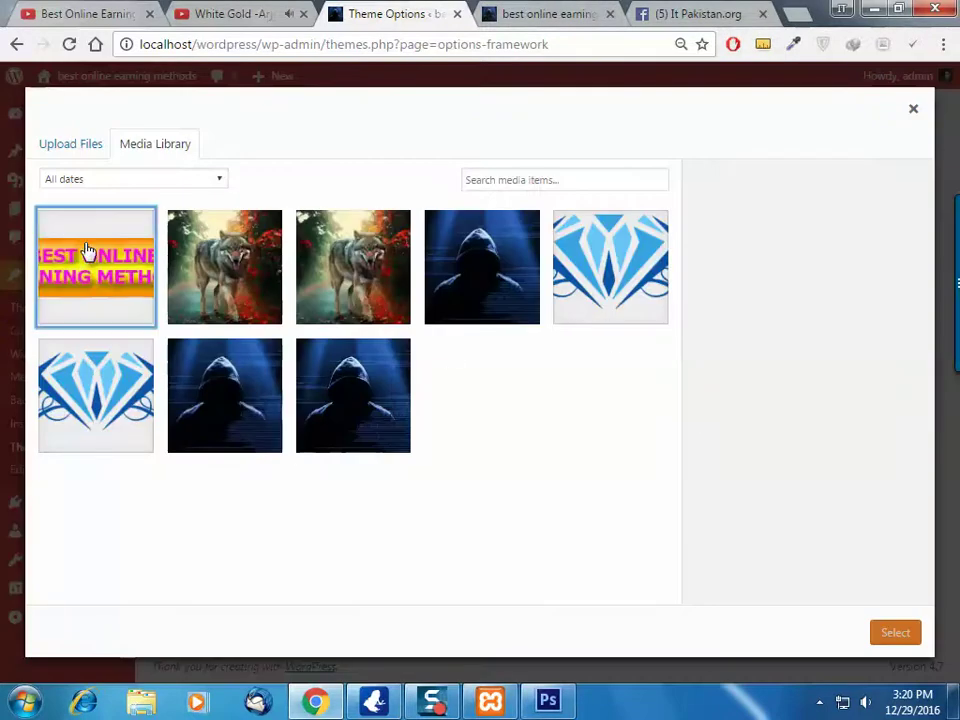
click(895, 632)
scroll(499, 491, down, 3)
click(314, 442)
drag(355, 368, 162, 368)
click(269, 370)
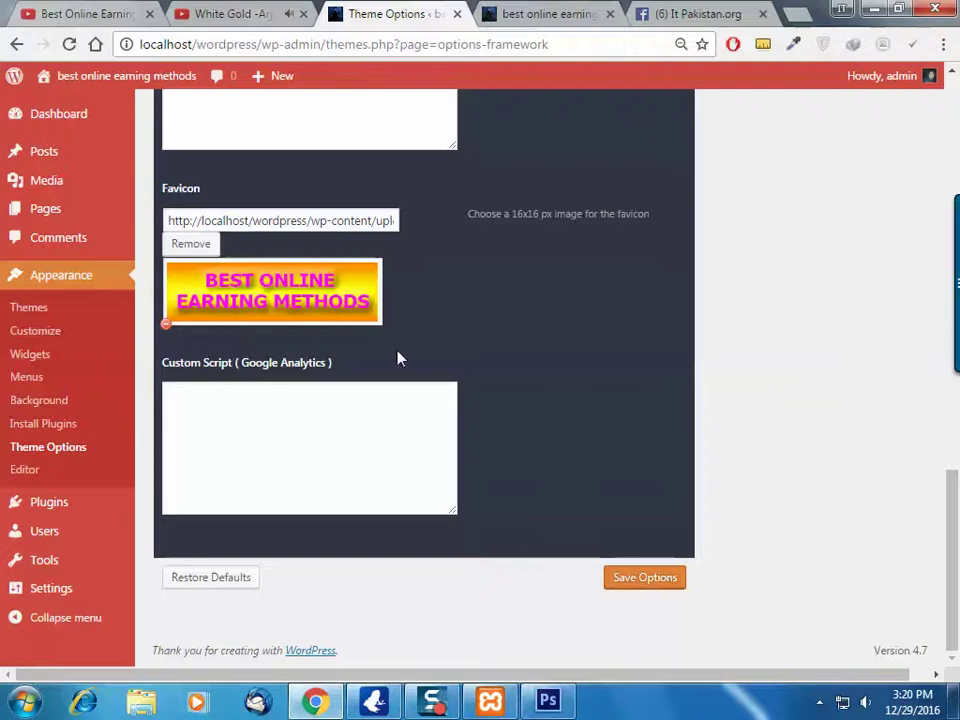
click(659, 580)
click(638, 579)
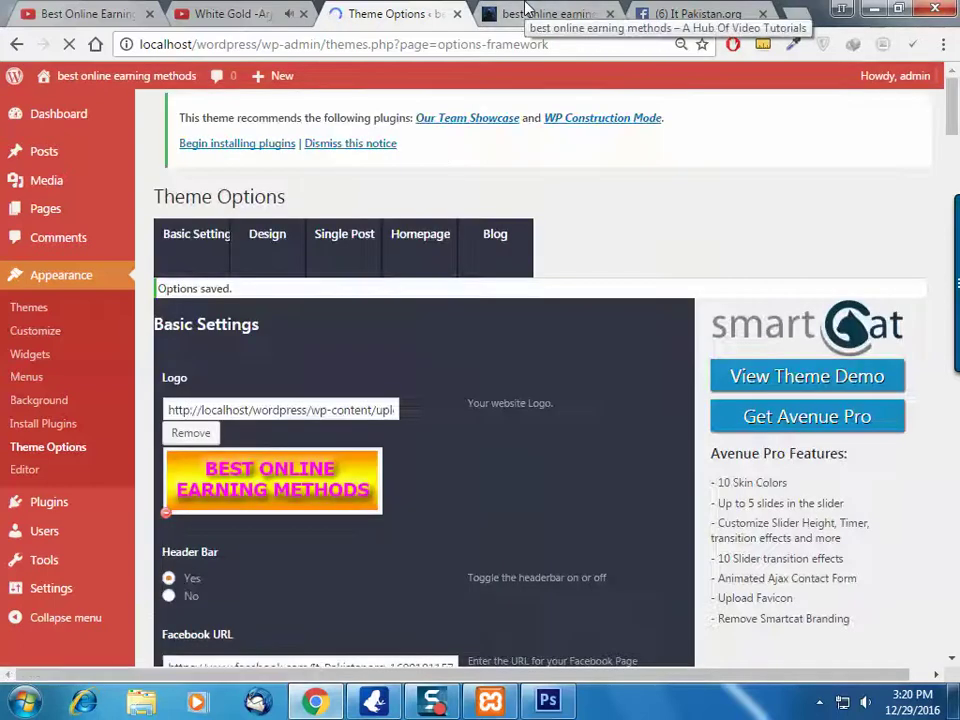
Reload the front page and test its Facebook icon link
click(527, 12)
key(F5)
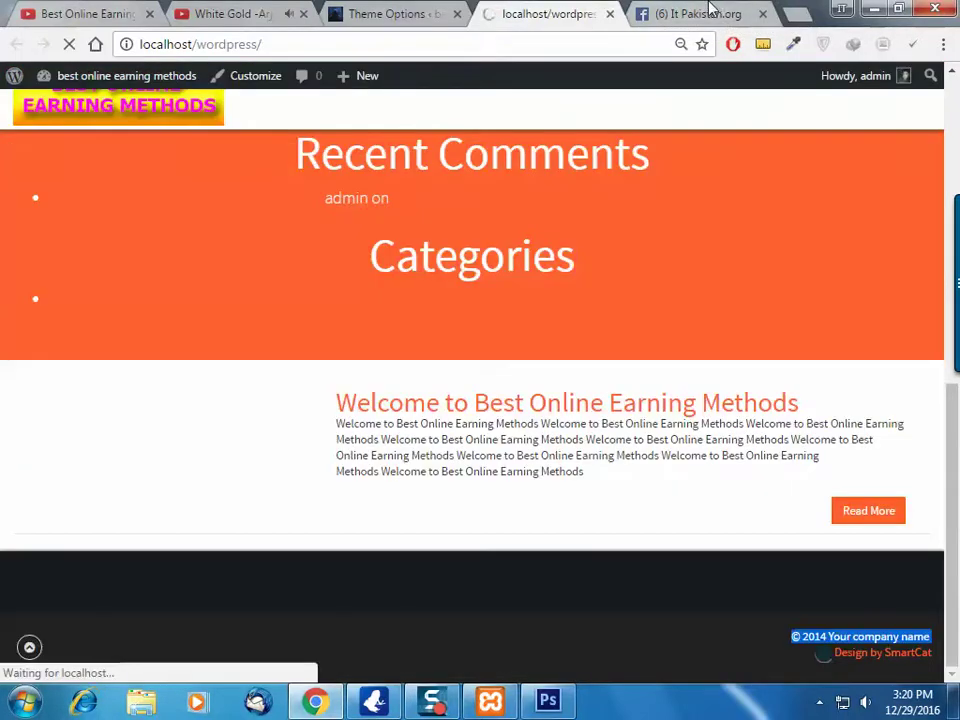
click(762, 13)
scroll(800, 276, up, 5)
scroll(818, 278, up, 2)
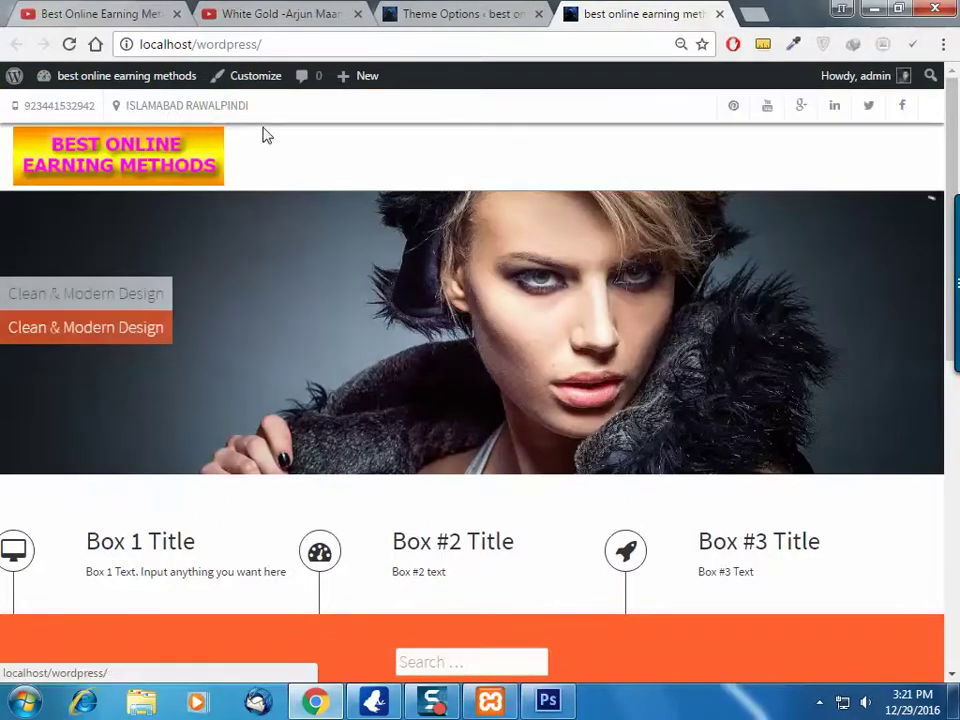
click(905, 107)
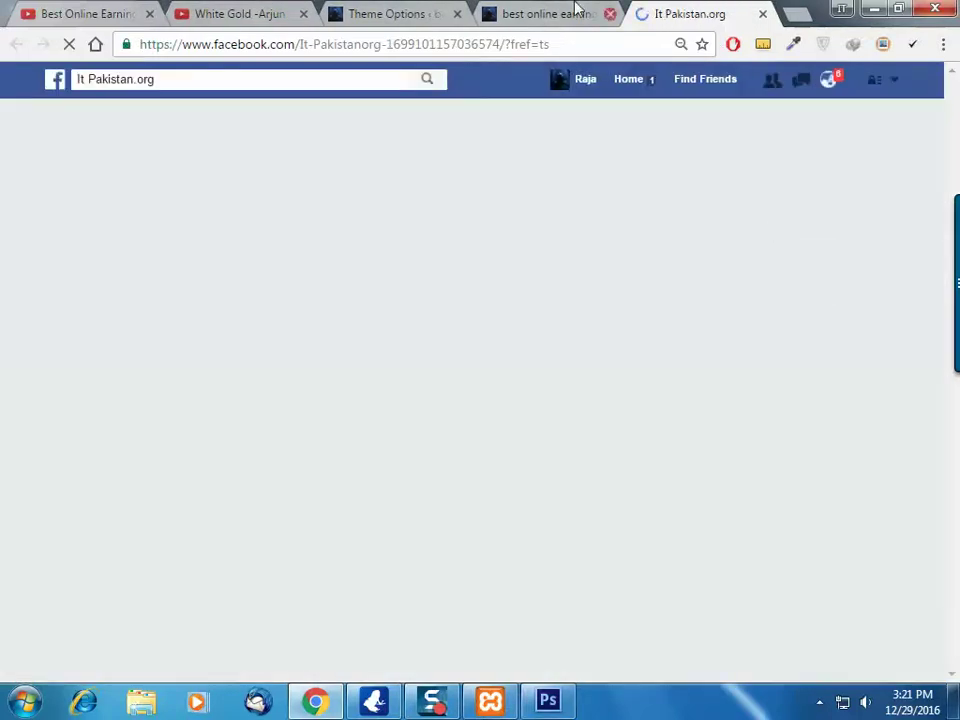
click(548, 13)
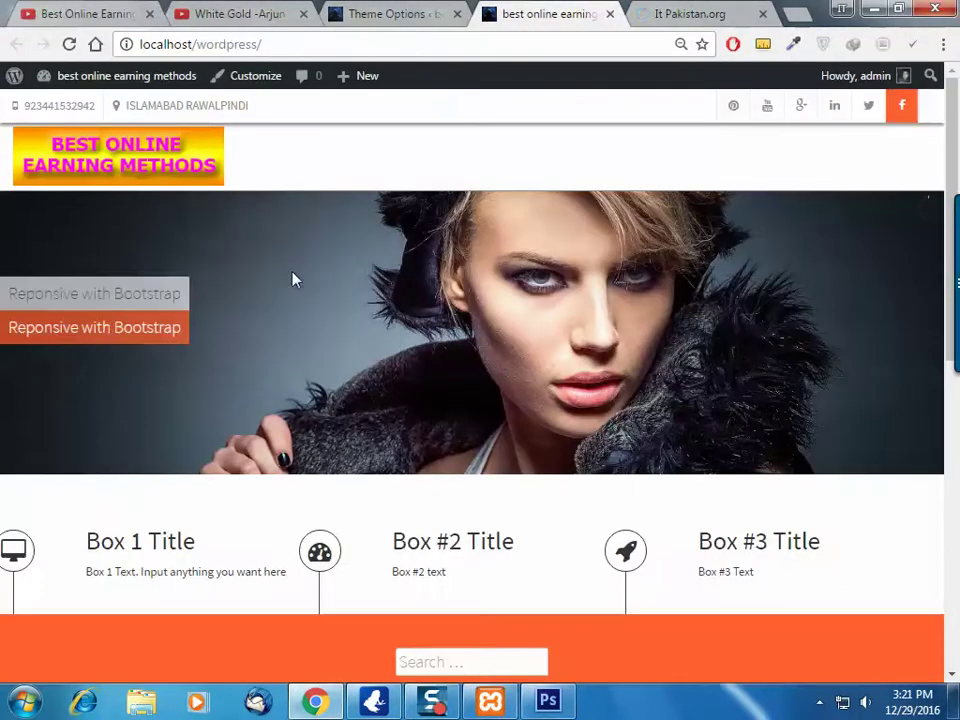
Check that the footer now reads '© 2017 / BEST ONLINE EARNING METHHODS'
scroll(456, 388, down, 2)
scroll(458, 390, down, 10)
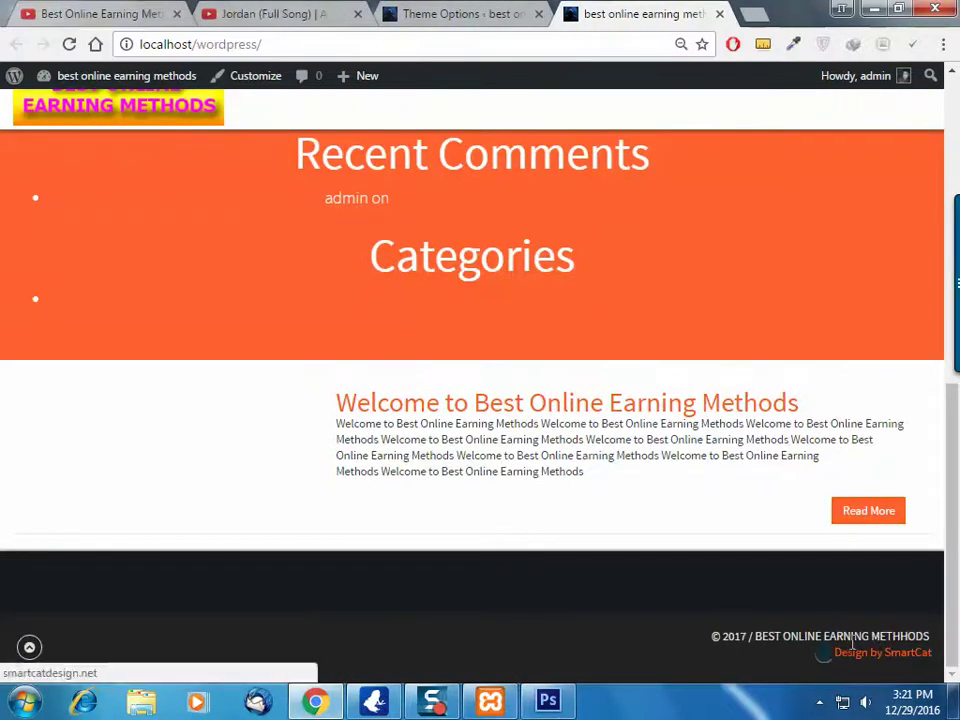
drag(779, 637, 931, 634)
click(705, 671)
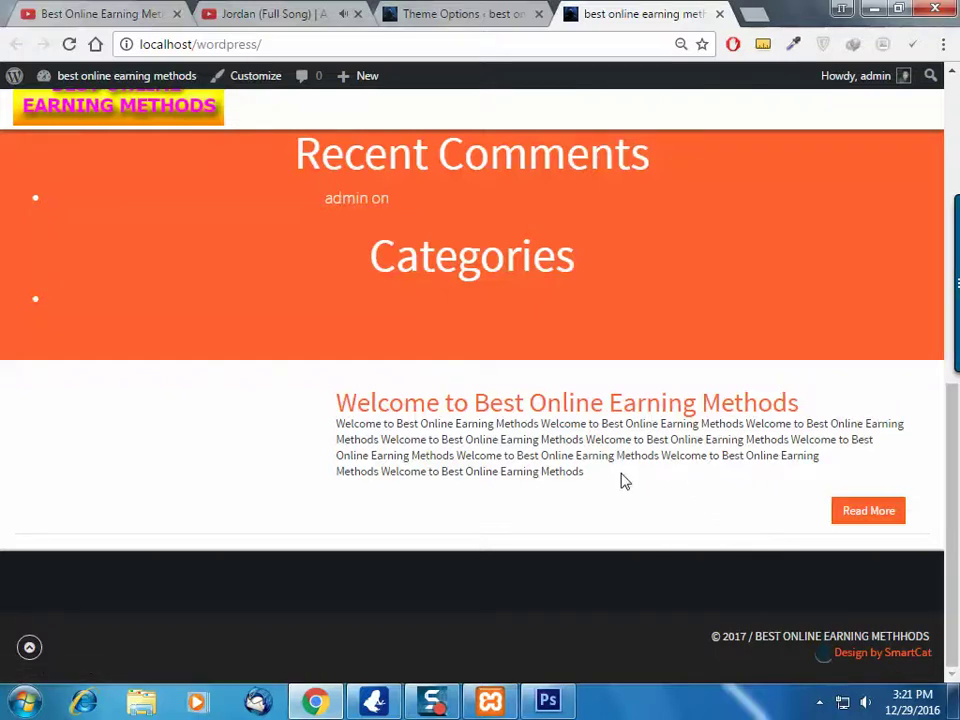
scroll(614, 414, up, 6)
scroll(614, 414, down, 3)
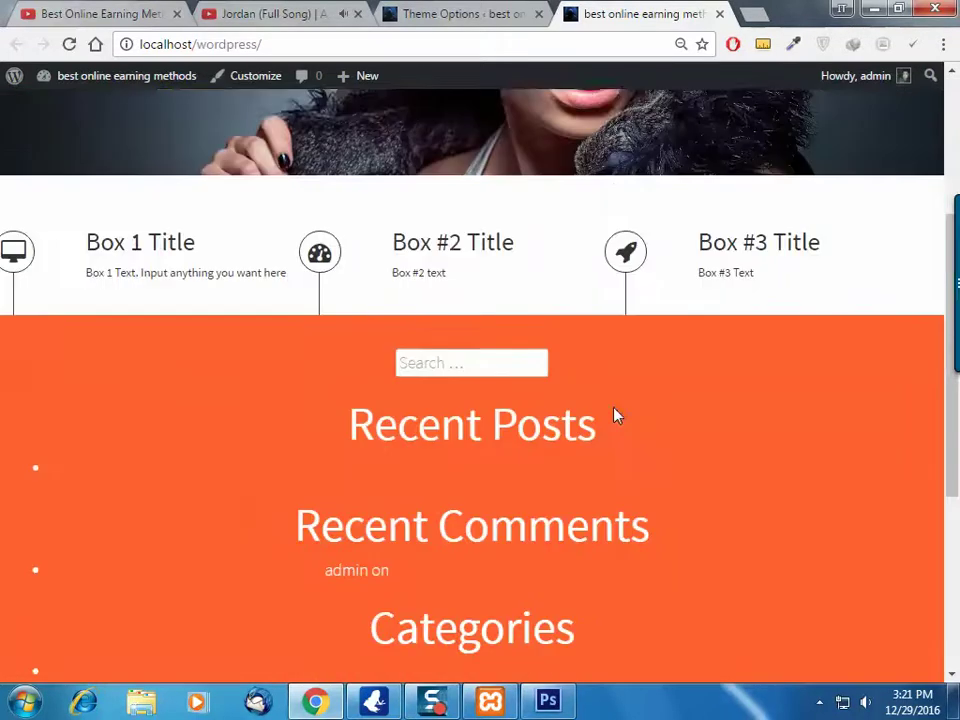
scroll(614, 414, up, 3)
Review the theme skin colour setting in the Design options against the live front page
click(470, 13)
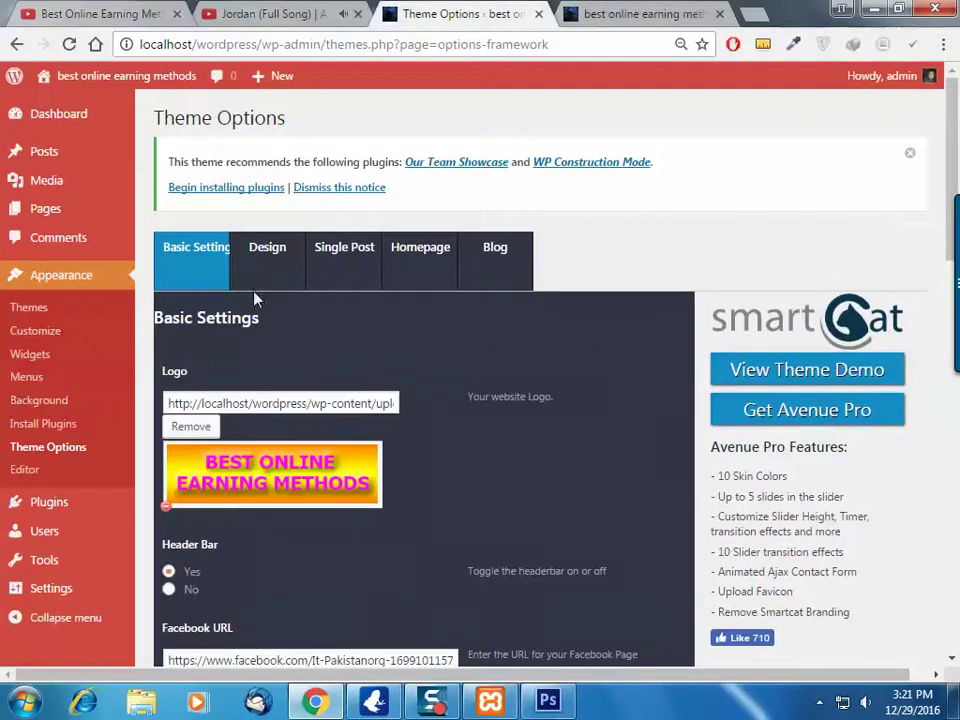
click(284, 260)
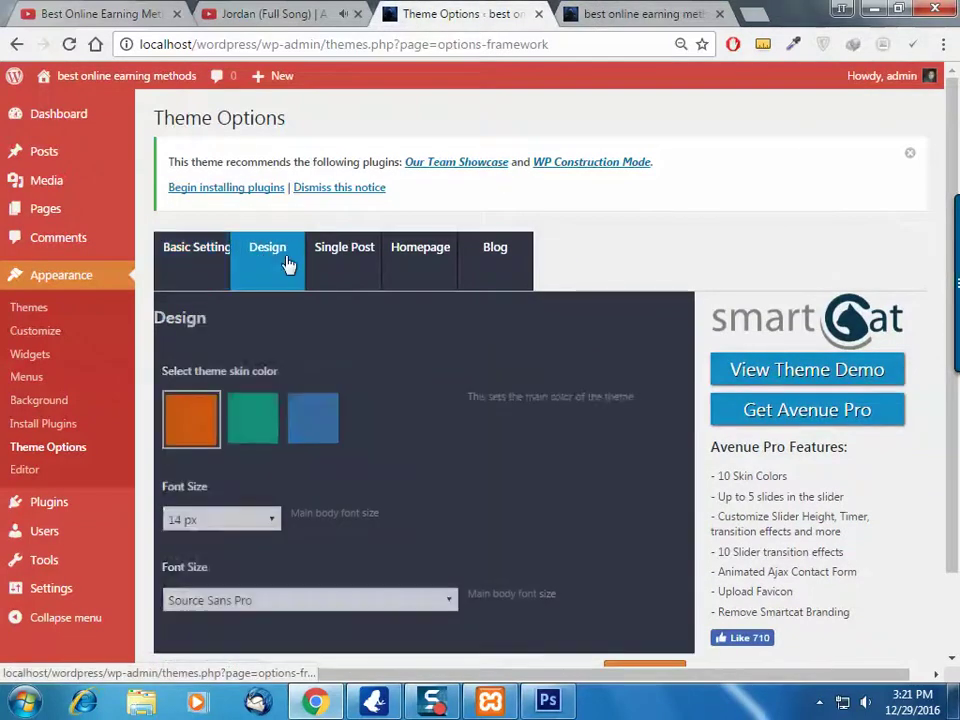
scroll(232, 263, down, 1)
drag(228, 272, 282, 268)
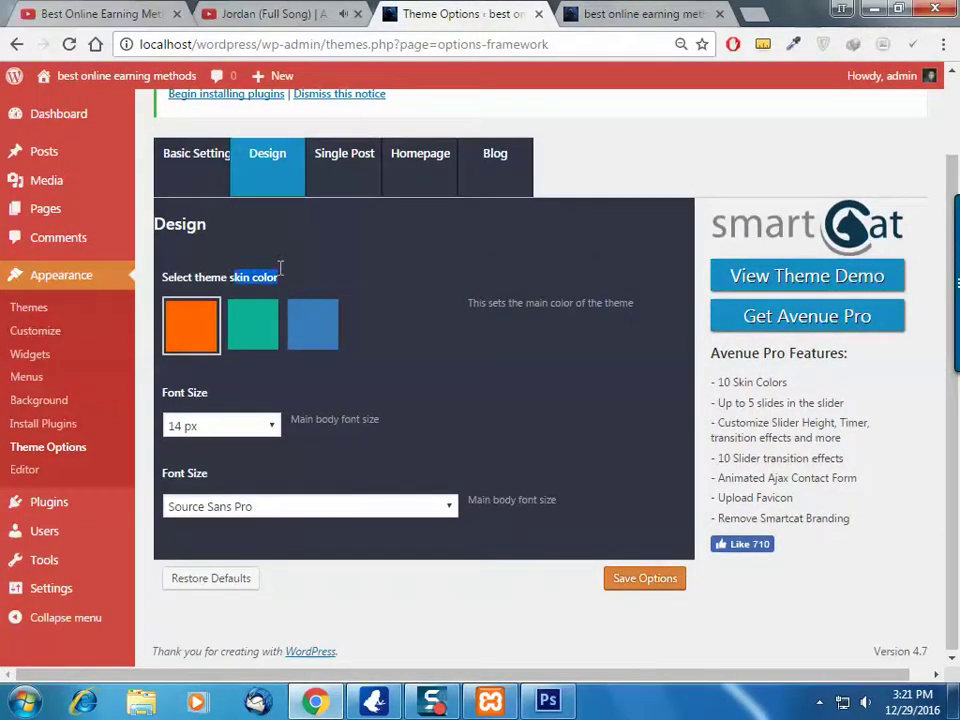
click(309, 274)
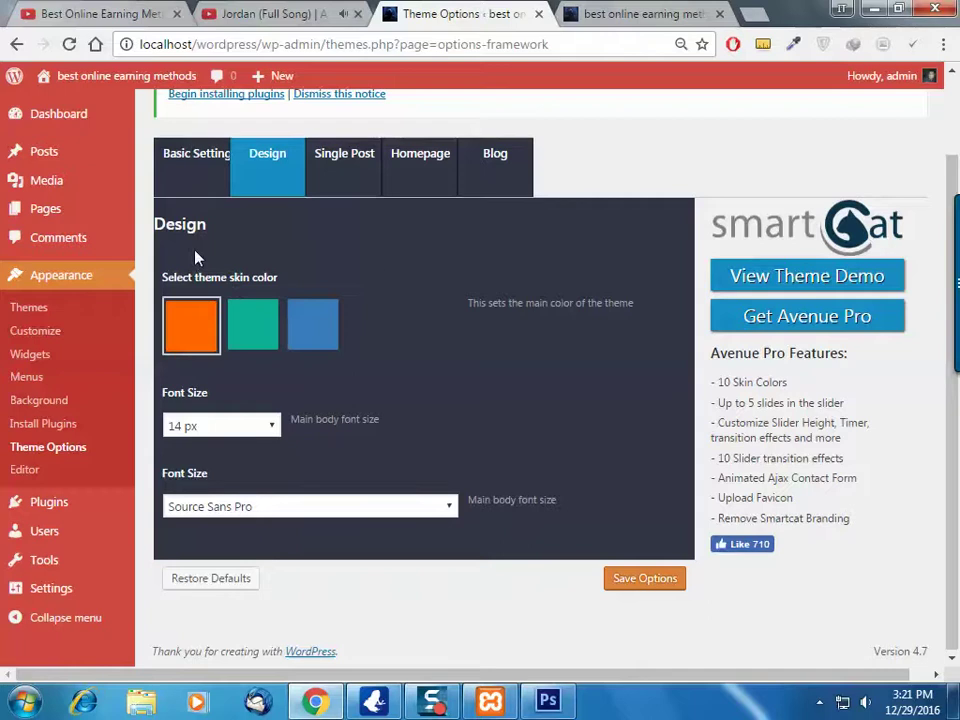
click(625, 13)
scroll(649, 420, down, 3)
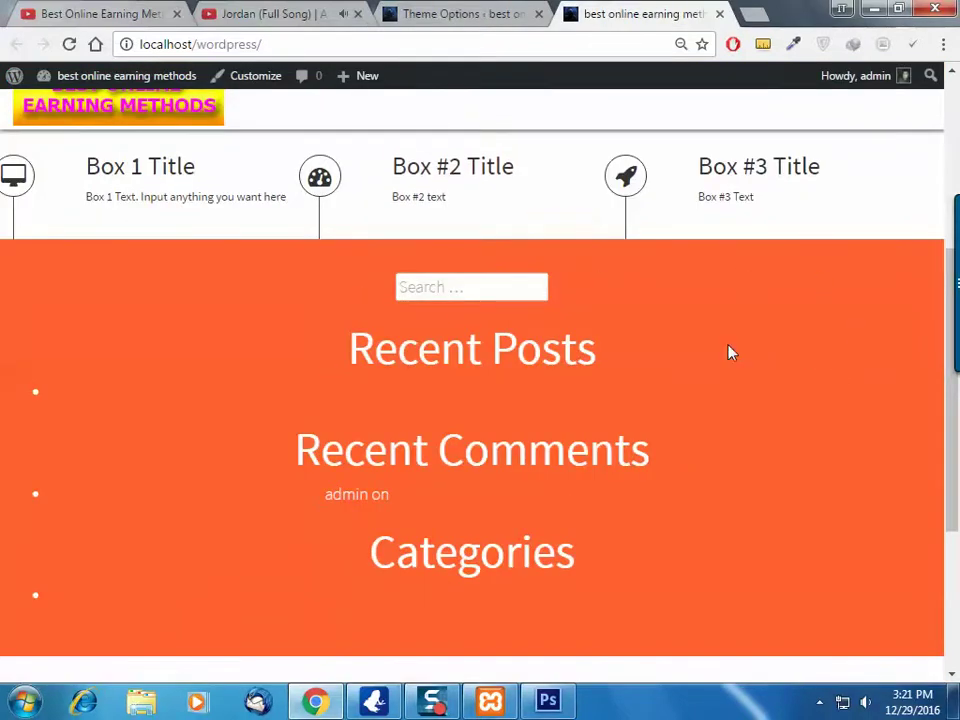
scroll(600, 284, up, 3)
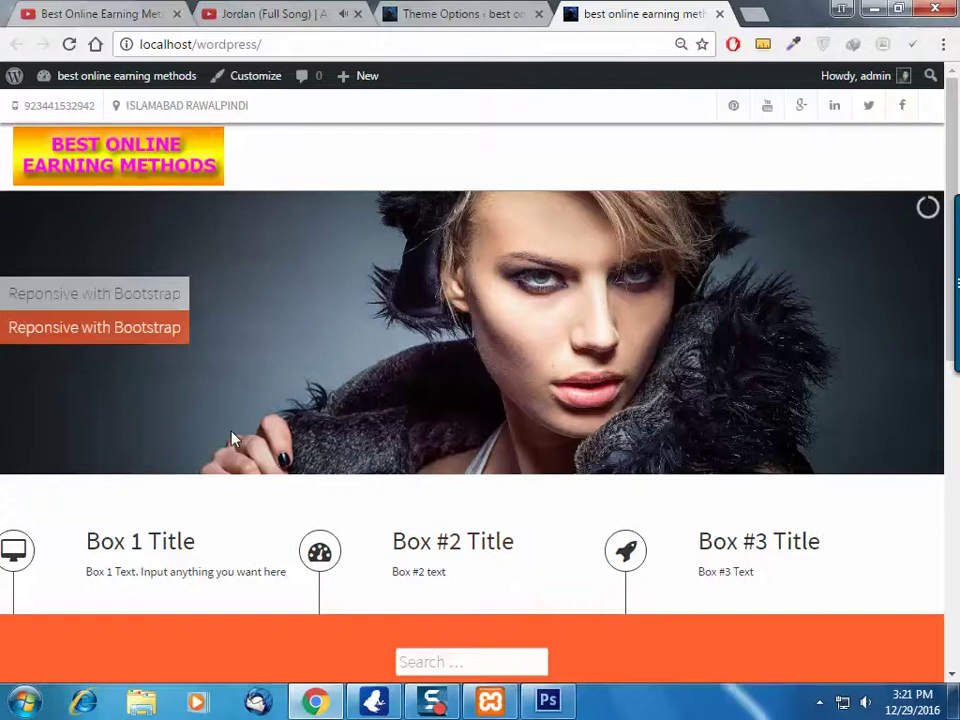
scroll(692, 609, down, 2)
click(460, 13)
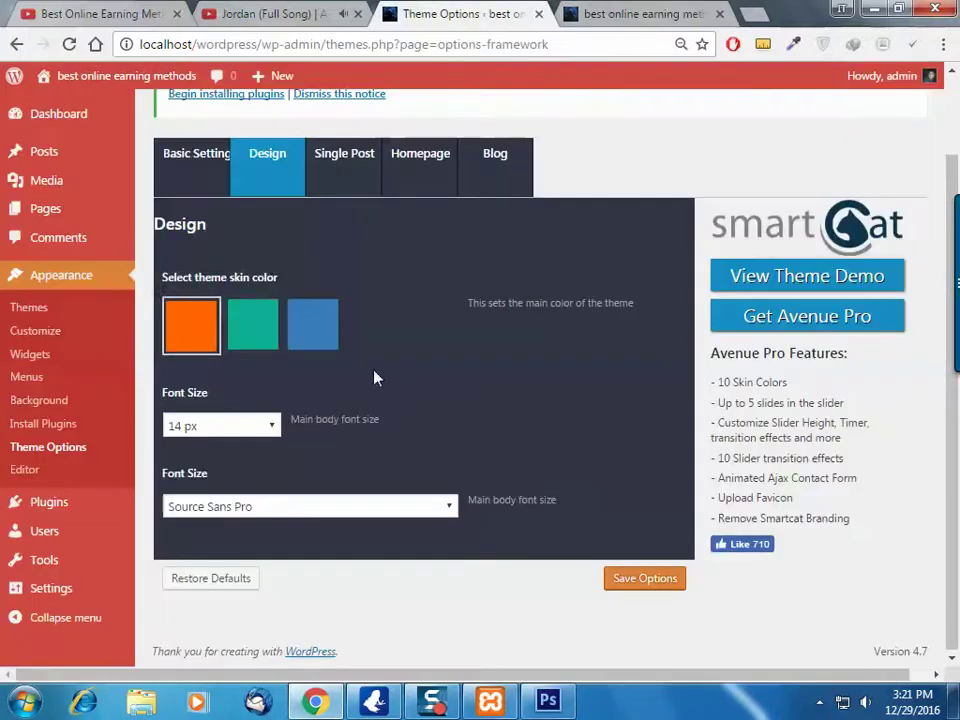
Pick the teal skin swatch and check the body font options, keeping Source Sans Pro
click(252, 325)
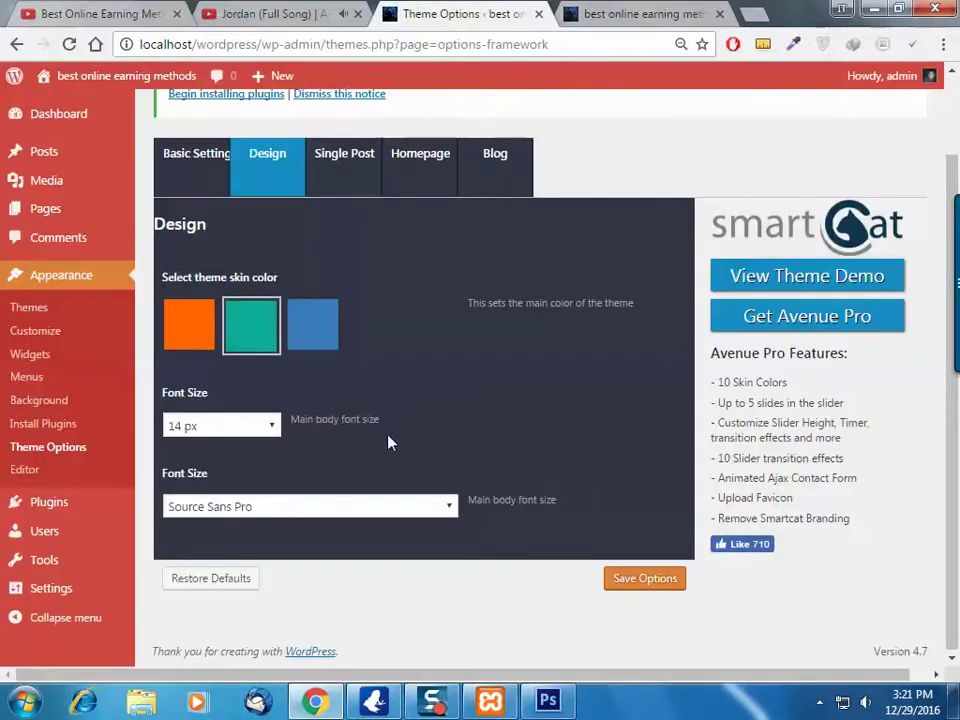
click(265, 428)
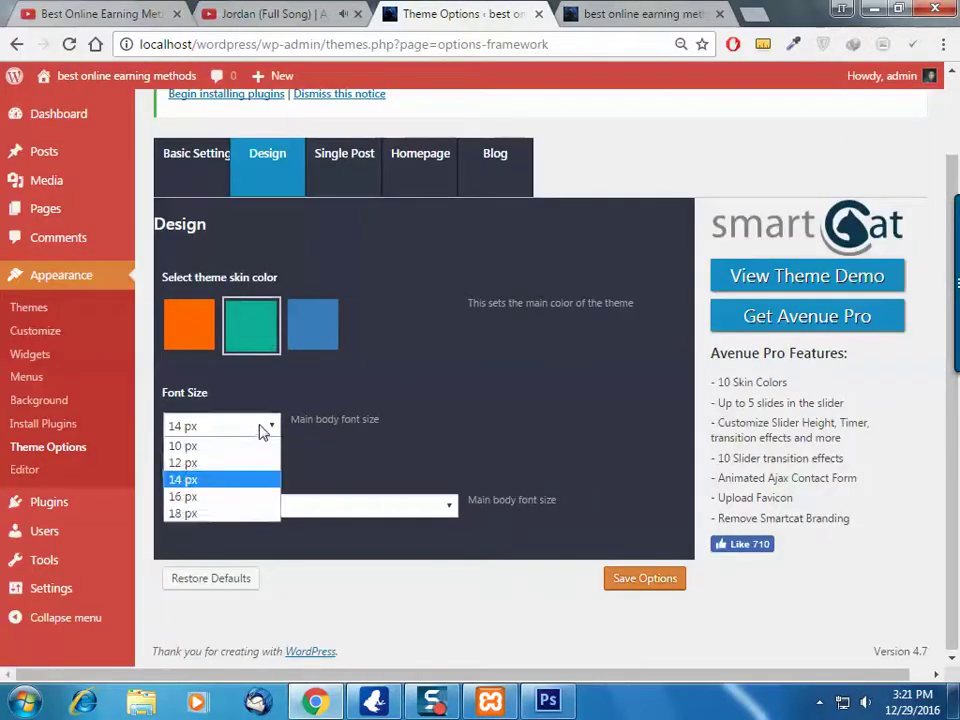
click(607, 12)
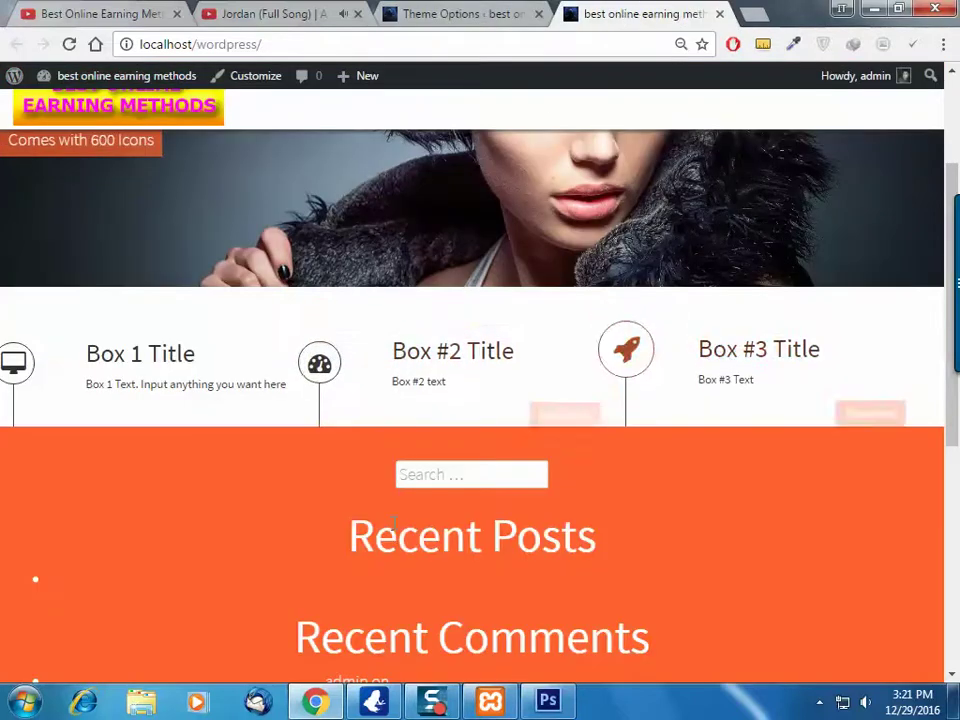
scroll(400, 520, down, 5)
click(460, 13)
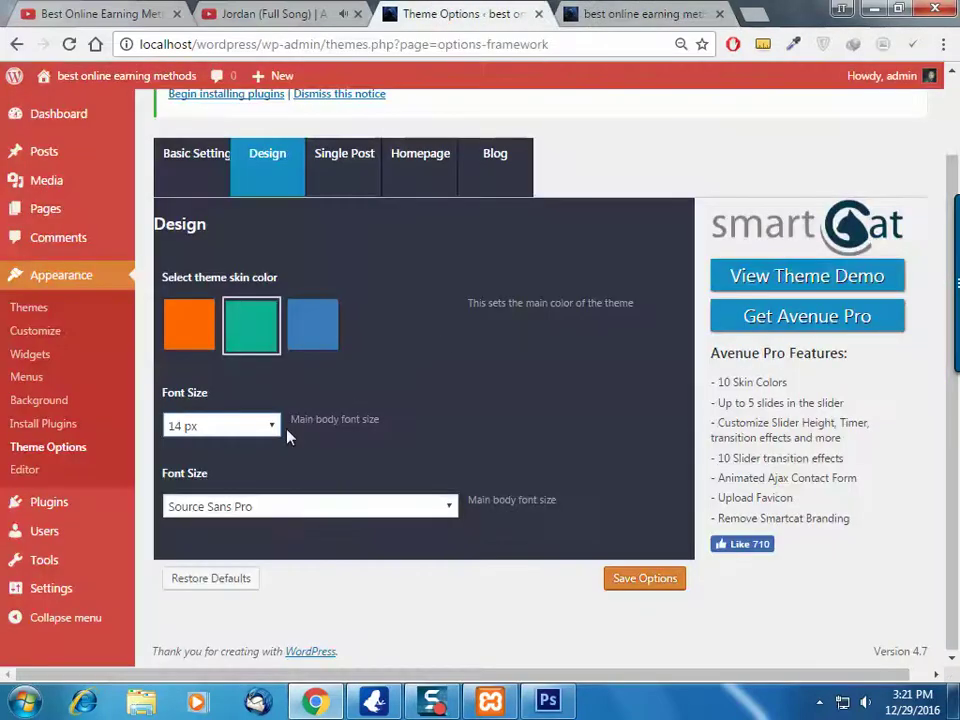
click(307, 508)
click(307, 517)
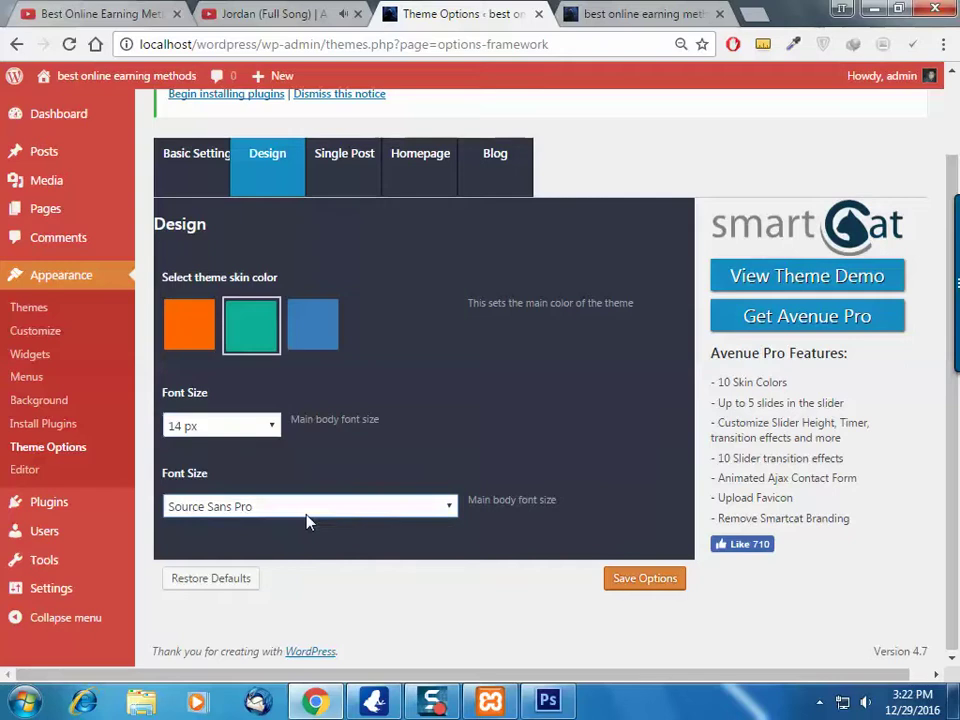
click(391, 508)
click(393, 510)
Save the teal skin and reload the front page to confirm the teal sections
click(640, 580)
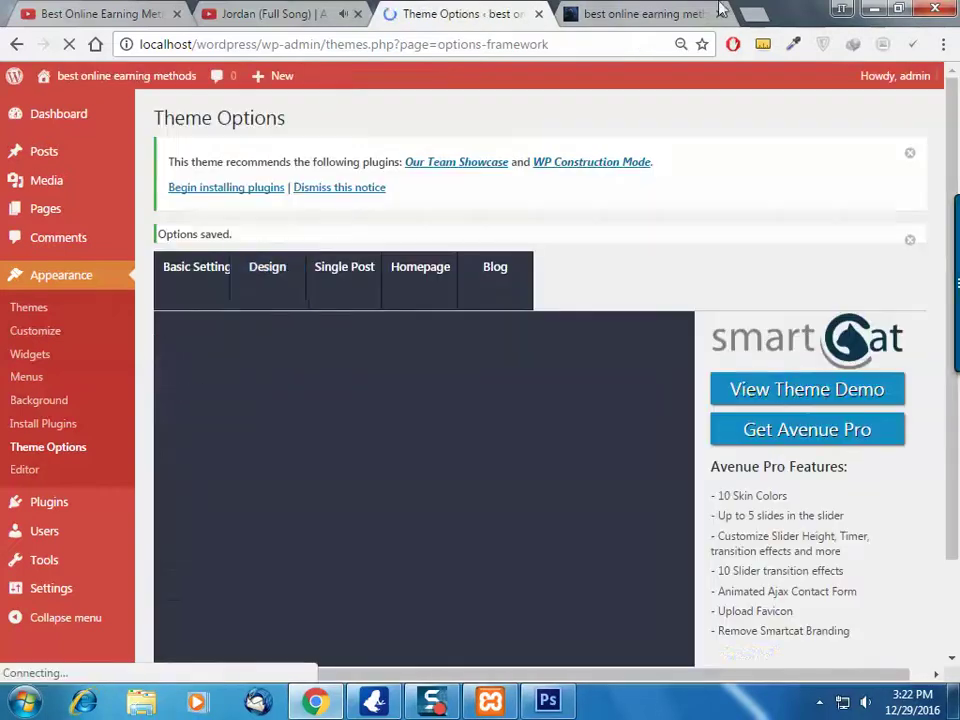
click(607, 10)
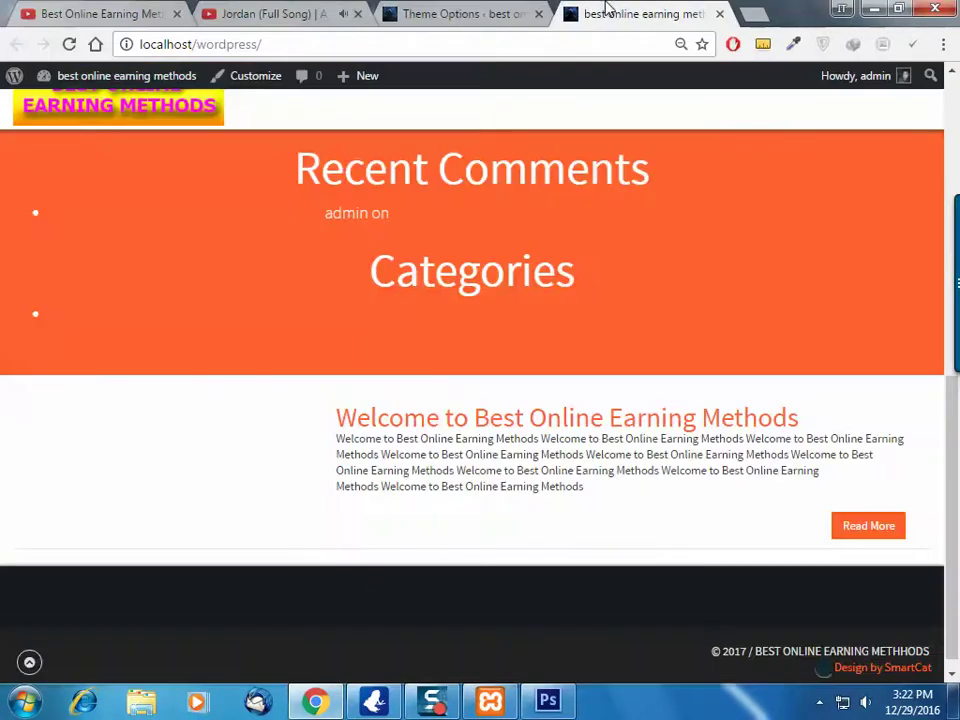
click(70, 43)
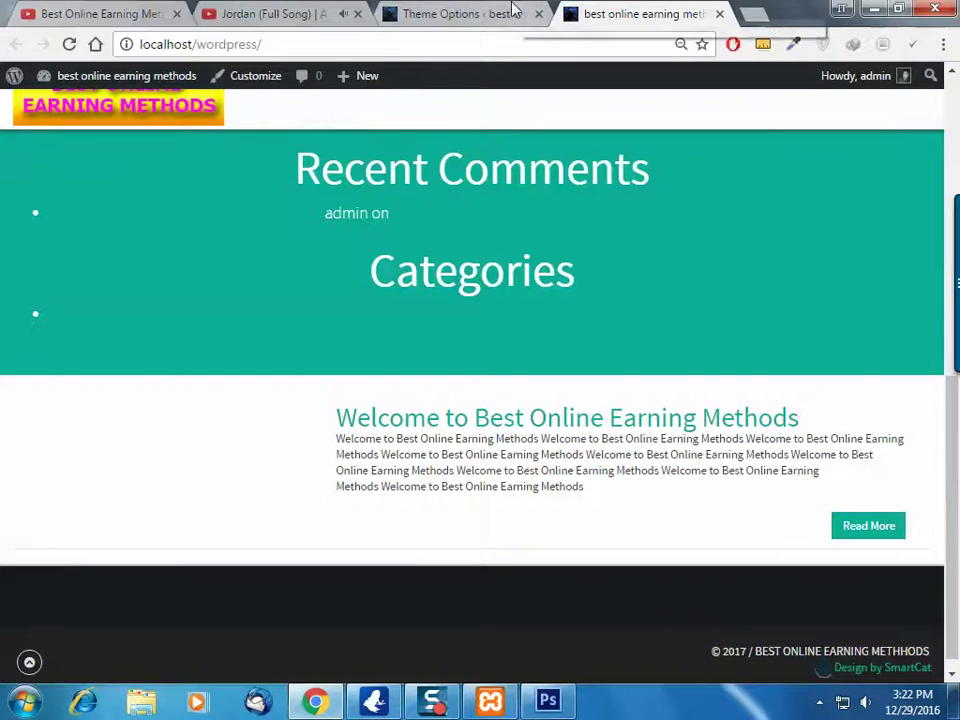
click(514, 12)
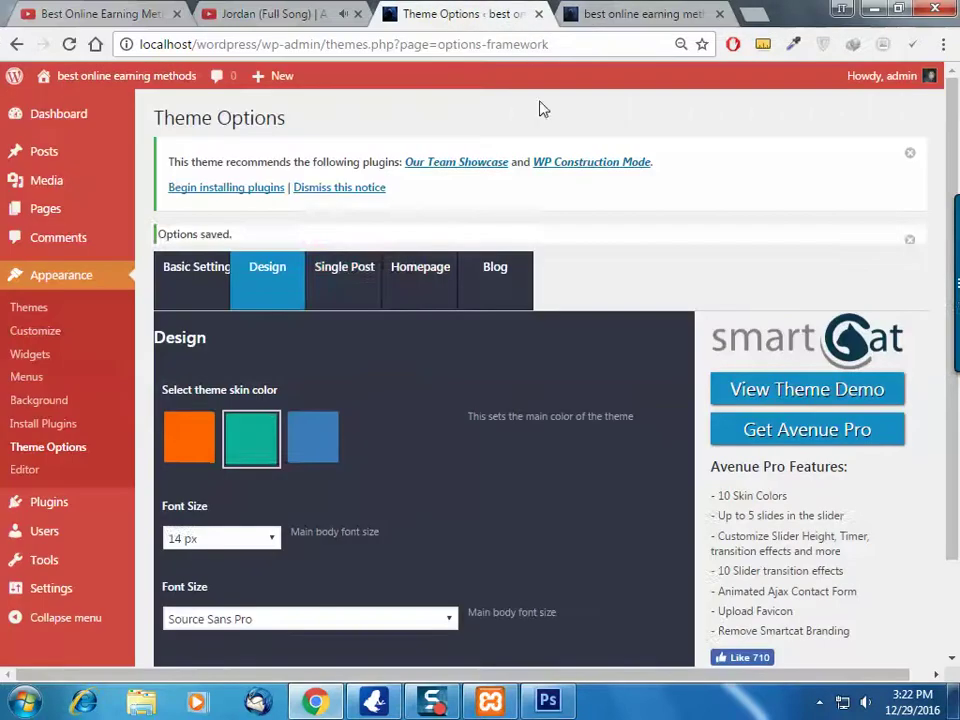
Show the Single Post settings and compare them with the live front page
click(341, 270)
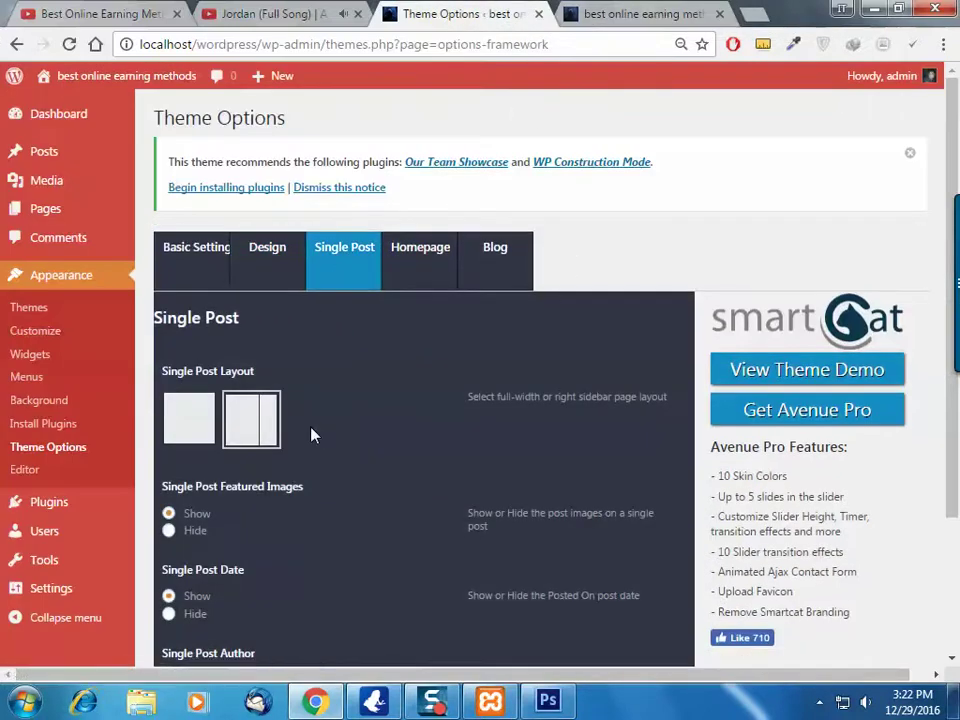
scroll(312, 435, down, 3)
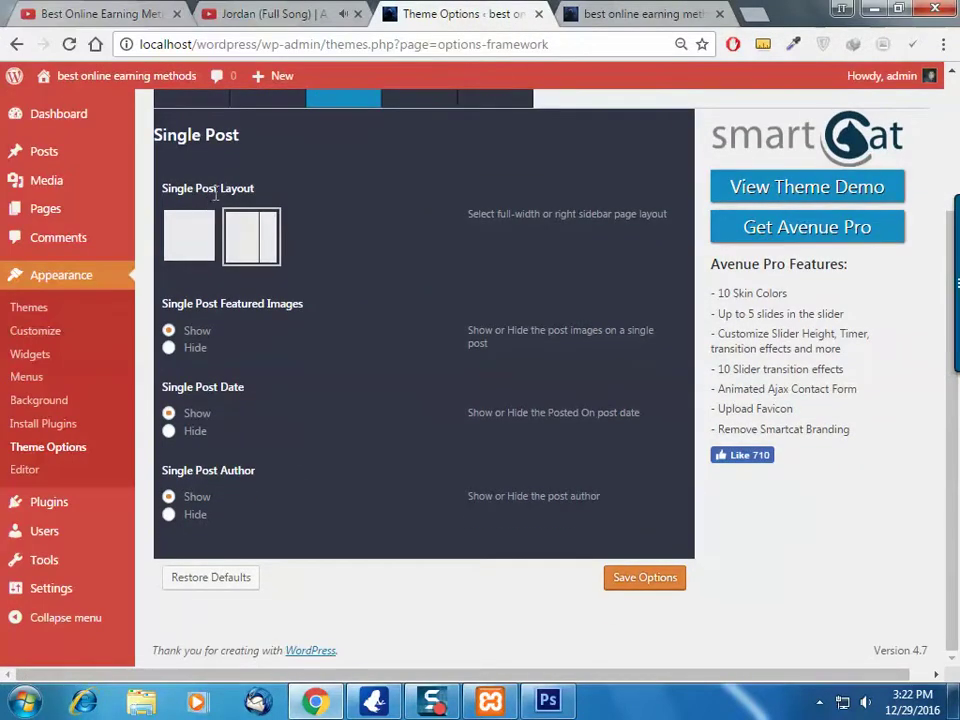
click(640, 13)
click(519, 10)
Glance at the front page again, then bring up the Homepage settings with the slider options
click(608, 12)
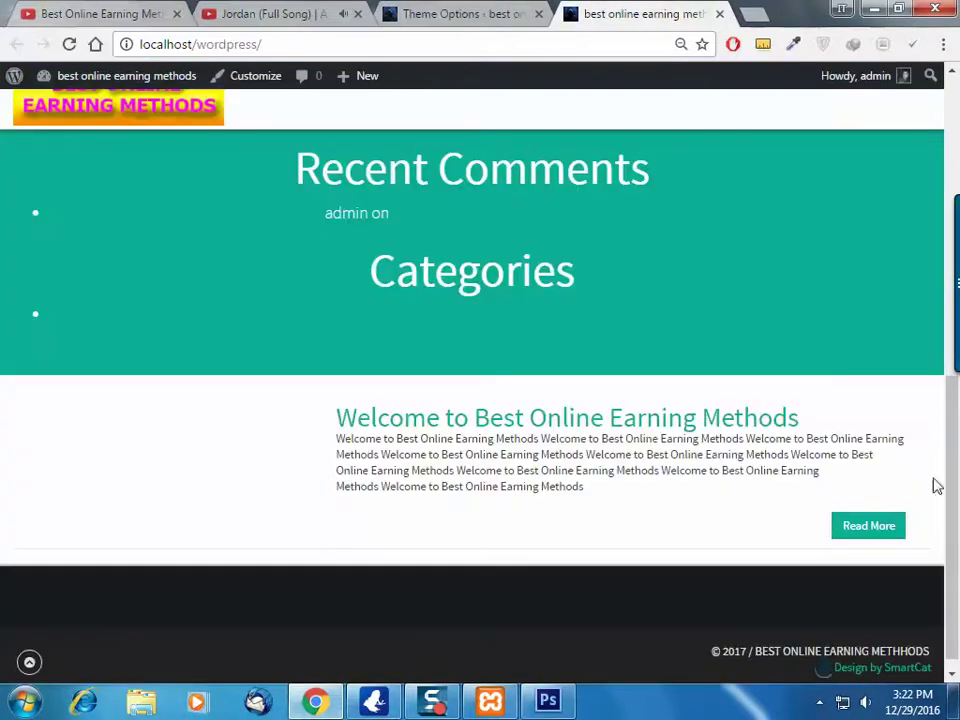
scroll(650, 210, up, 3)
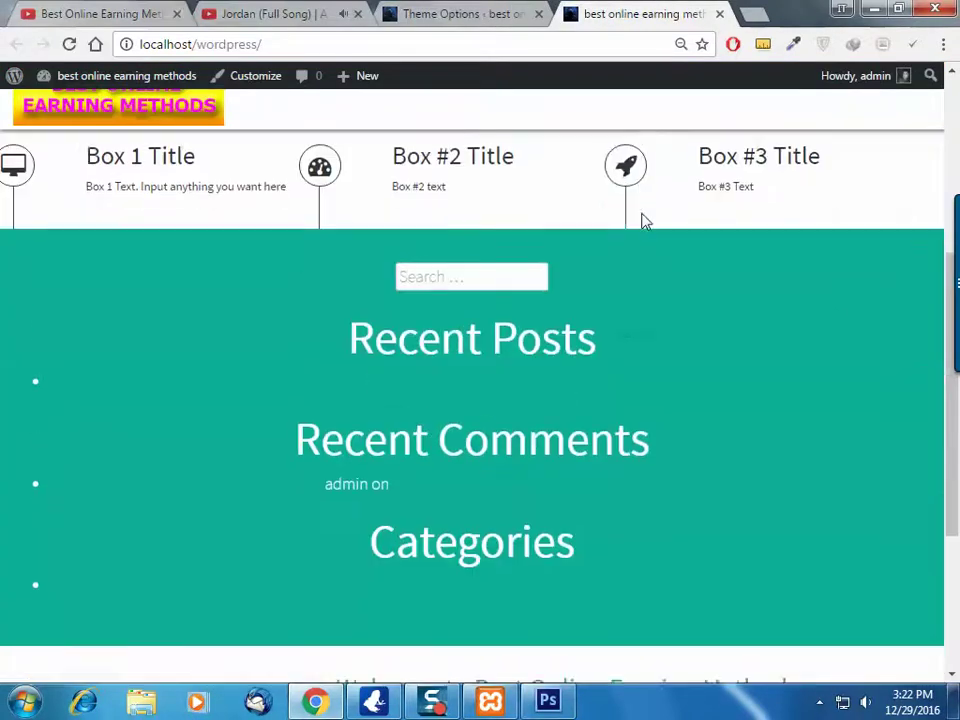
click(460, 13)
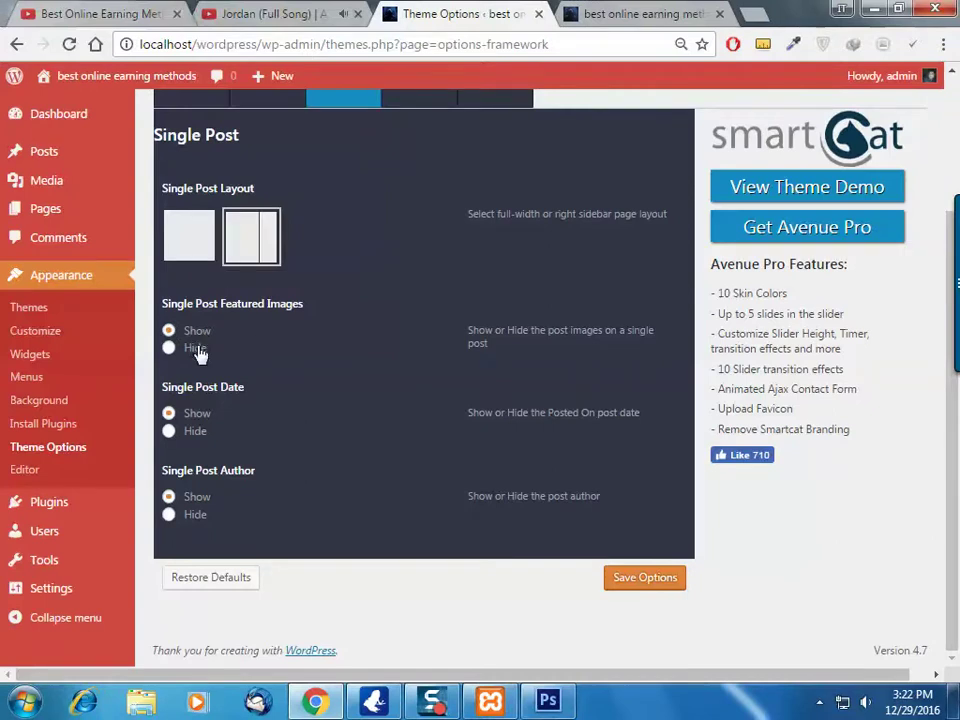
scroll(686, 536, up, 4)
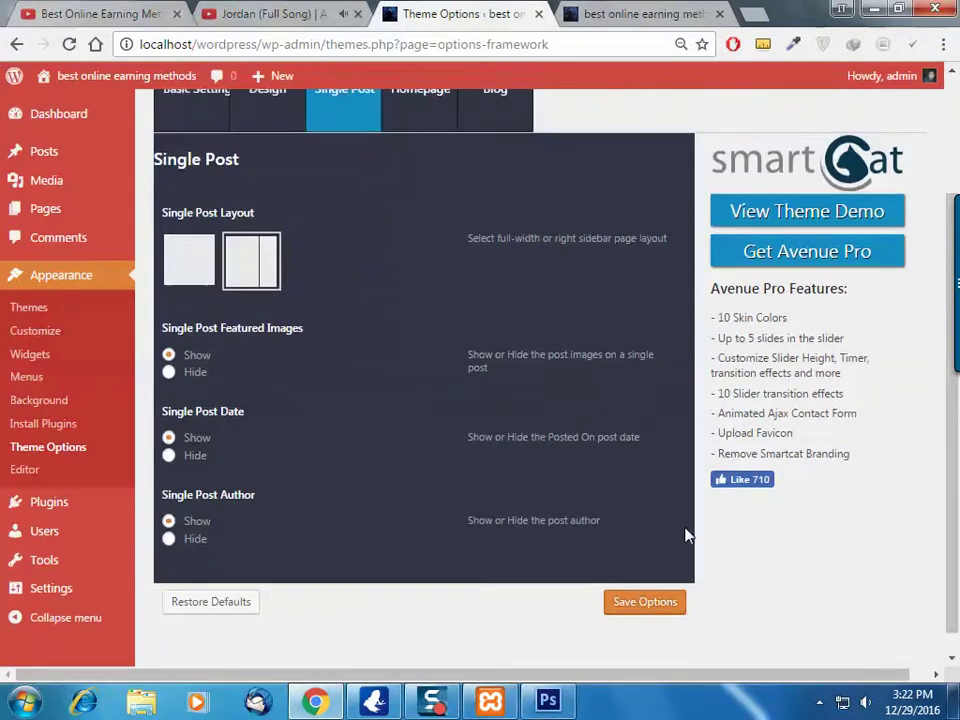
click(414, 264)
scroll(454, 375, down, 2)
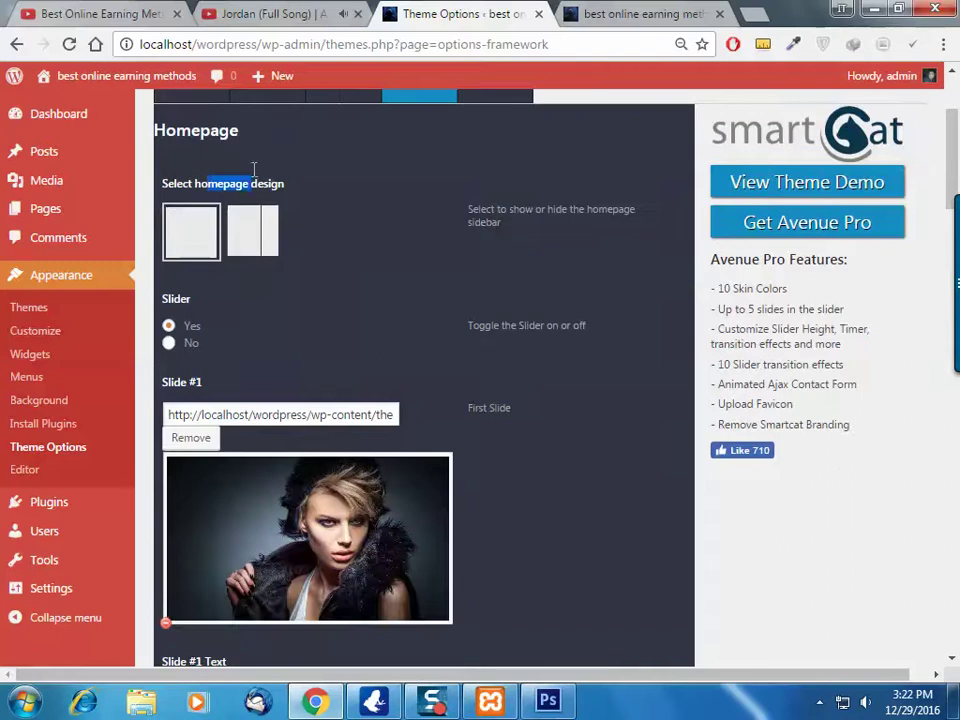
Choose the right-sidebar homepage layout and compare it with the live front page
click(298, 238)
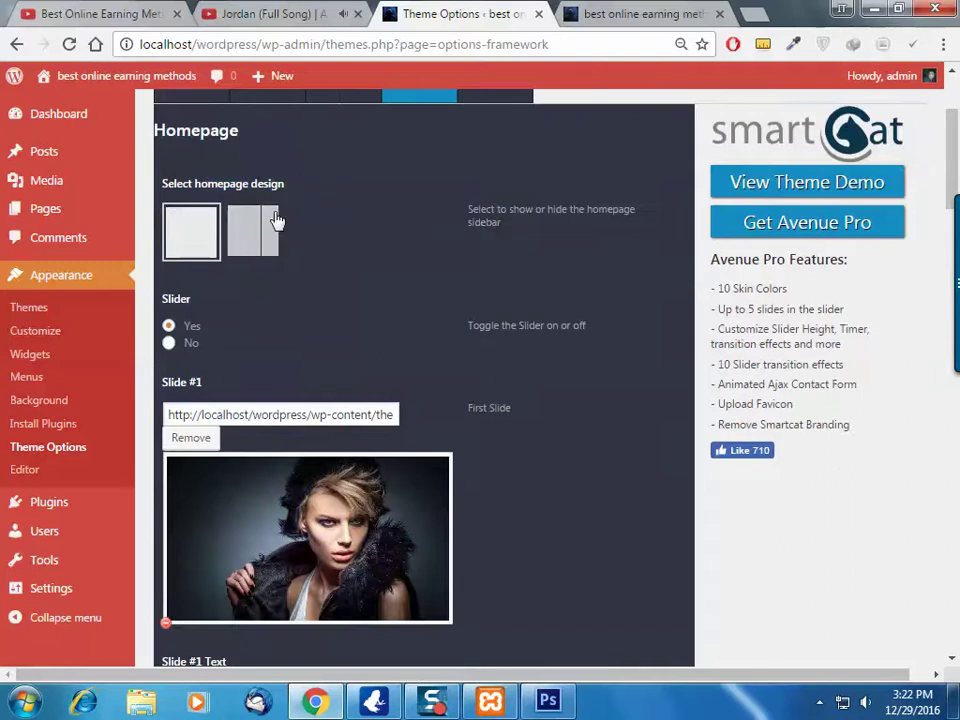
click(594, 12)
scroll(411, 214, up, 4)
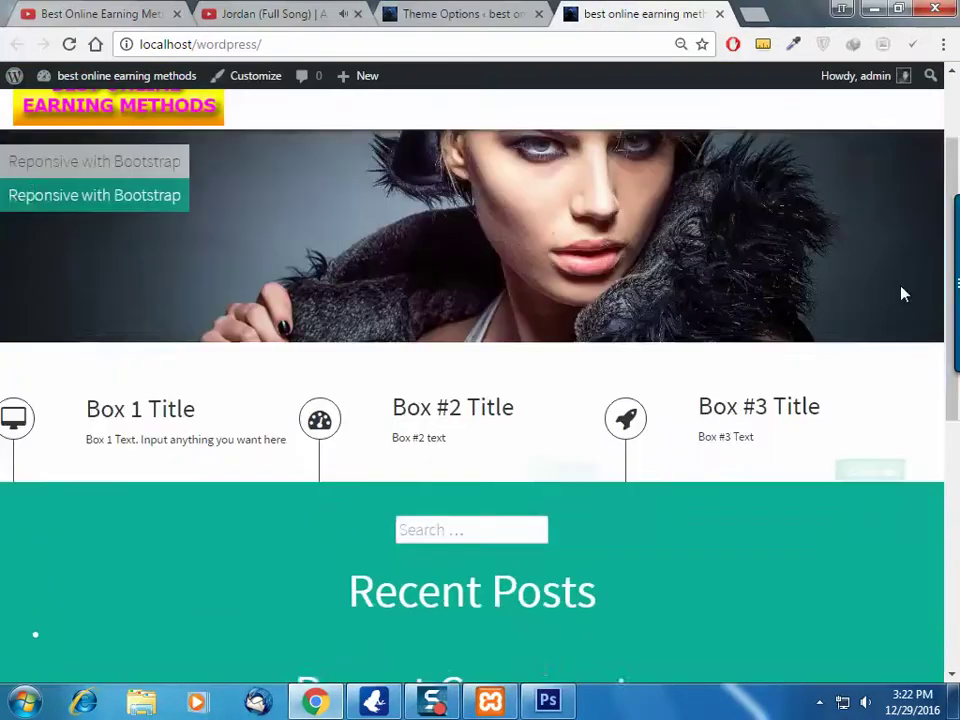
click(465, 10)
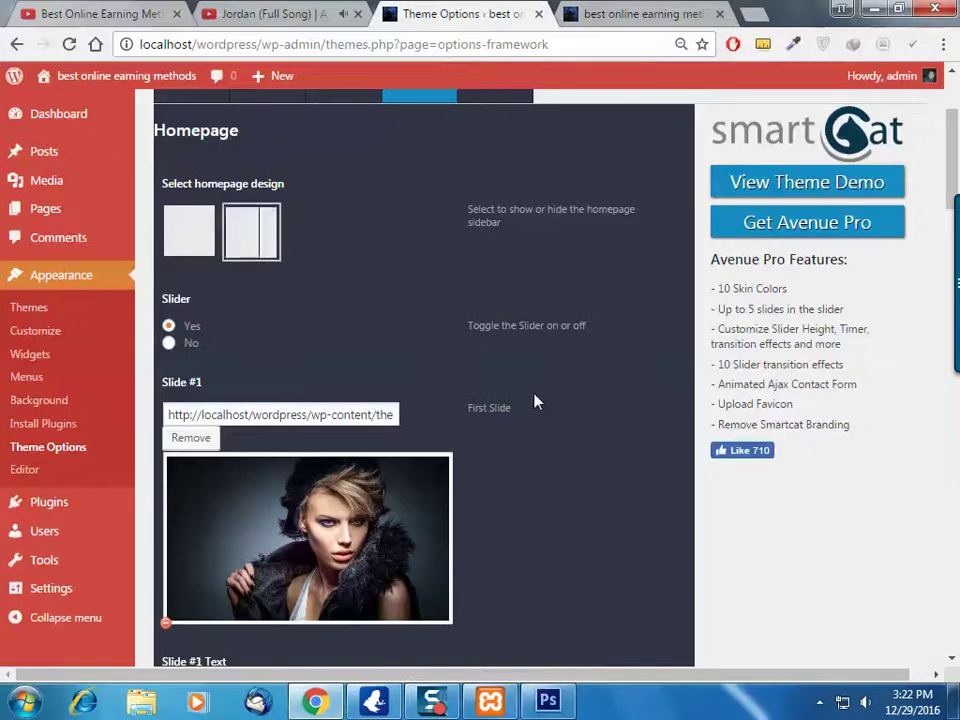
scroll(536, 401, down, 7)
scroll(634, 510, down, 20)
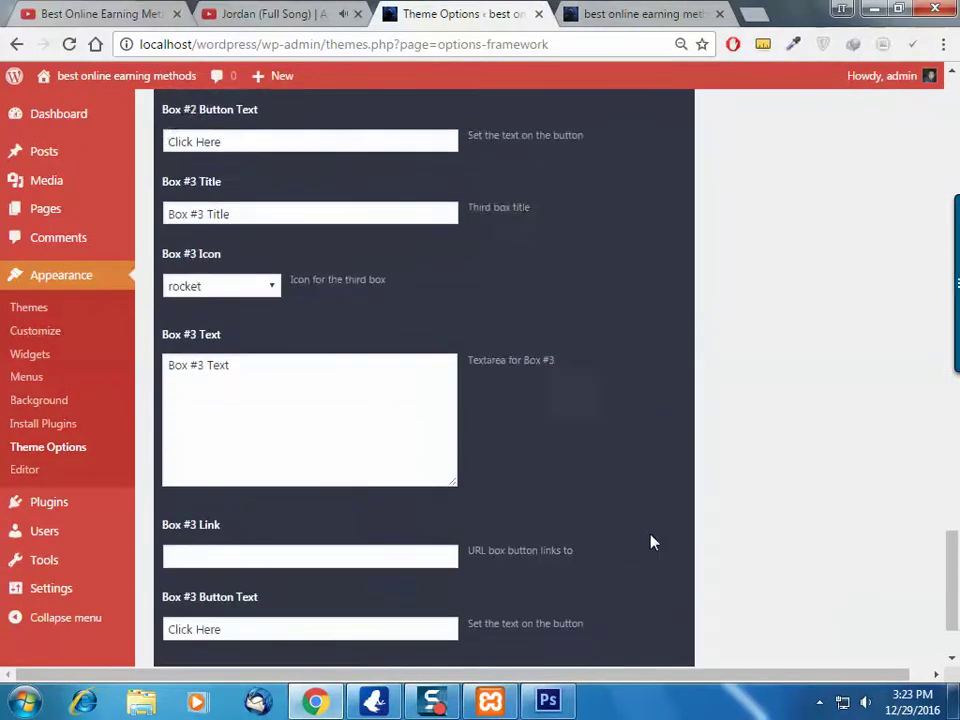
Save the sidebar layout and reload the front page to see the Archives and Meta sidebar
click(643, 578)
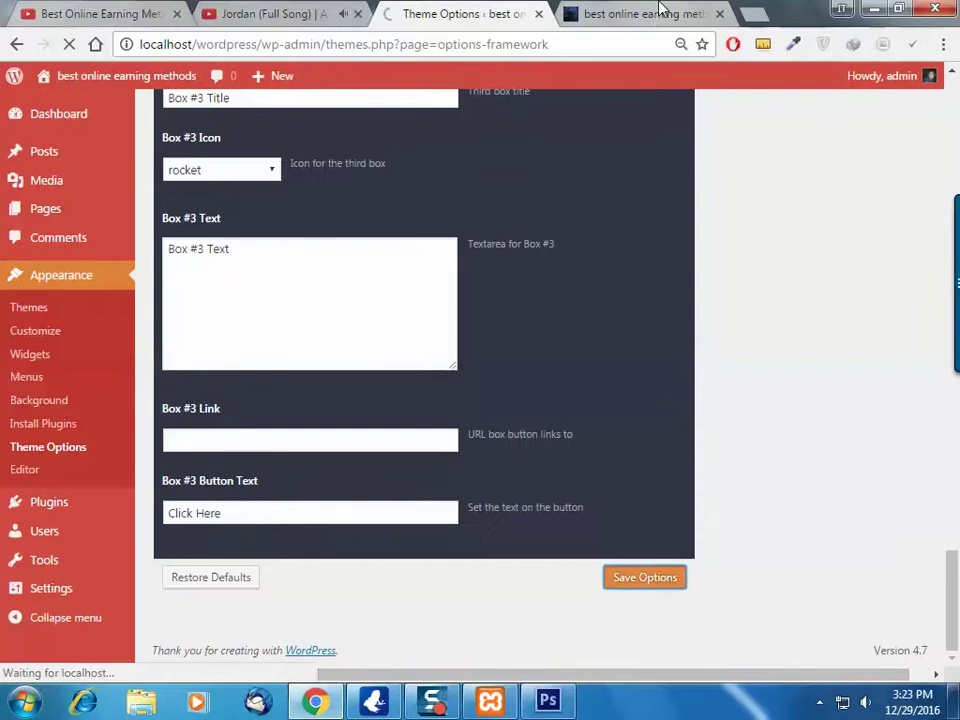
click(655, 14)
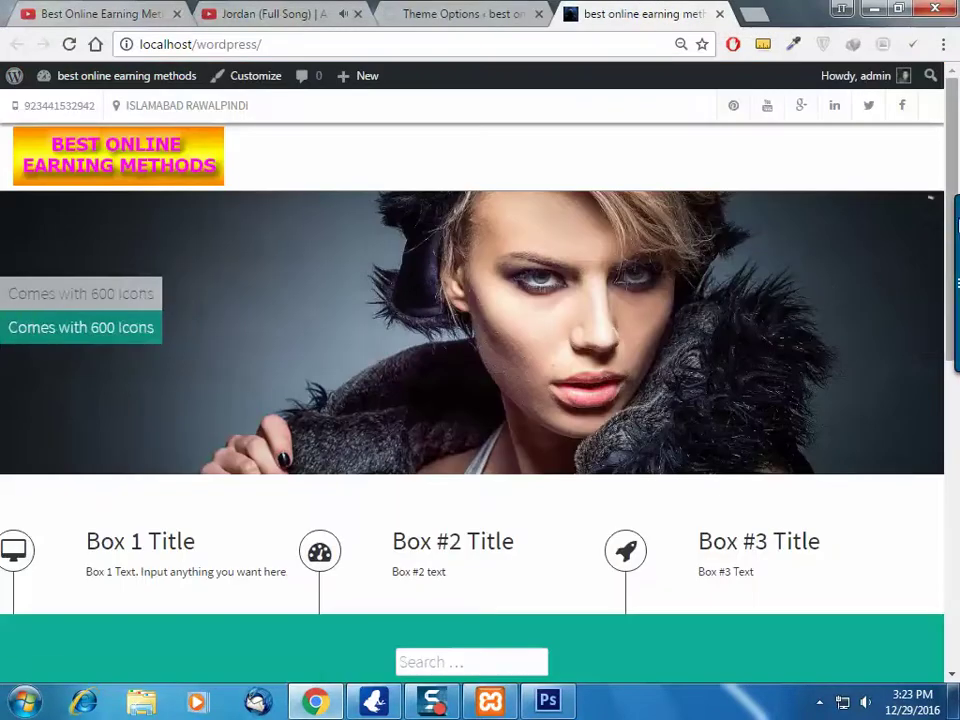
click(69, 45)
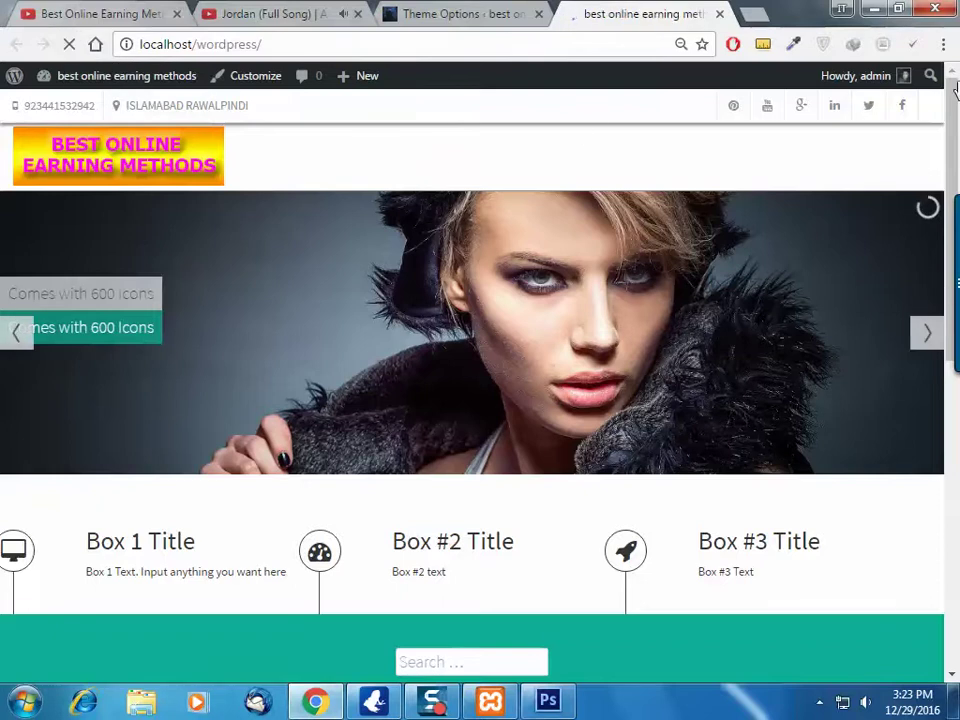
scroll(688, 265, down, 3)
scroll(688, 265, down, 3)
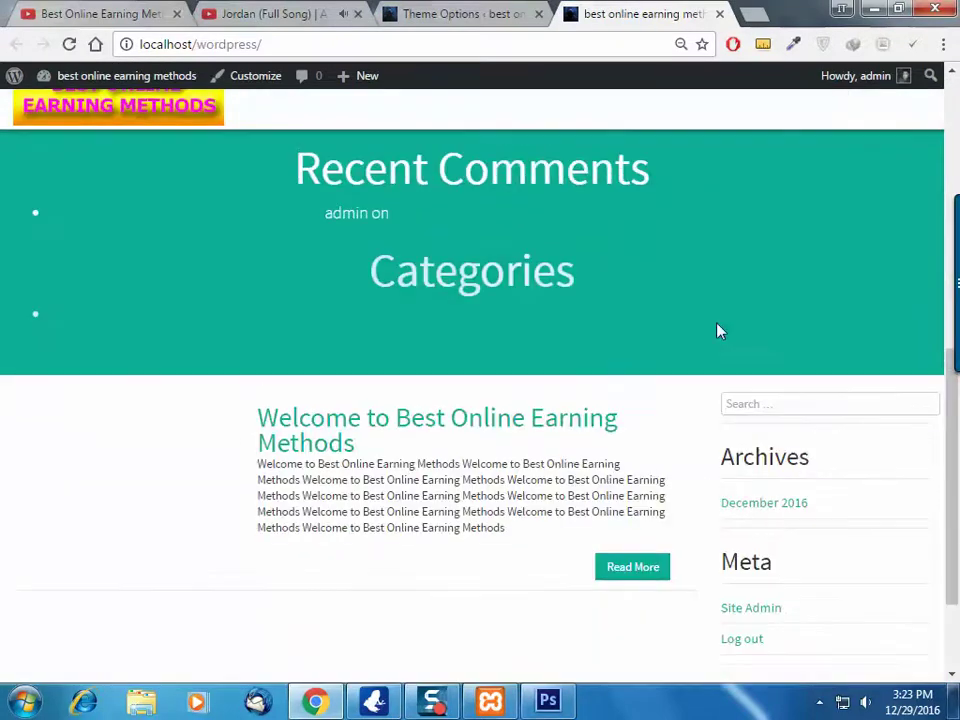
scroll(860, 262, down, 2)
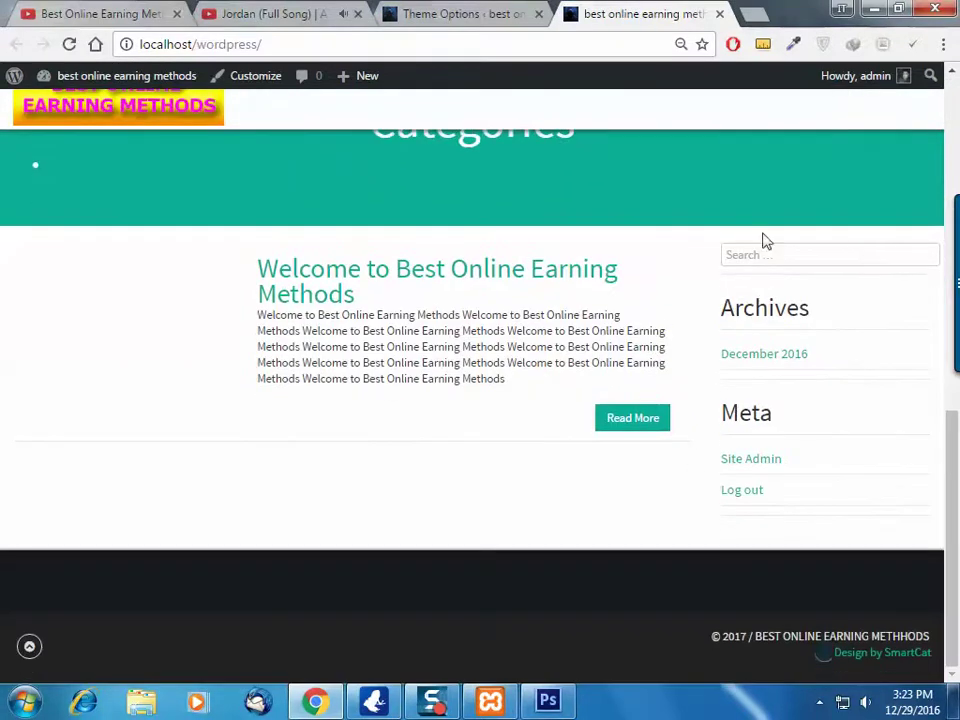
scroll(745, 275, up, 5)
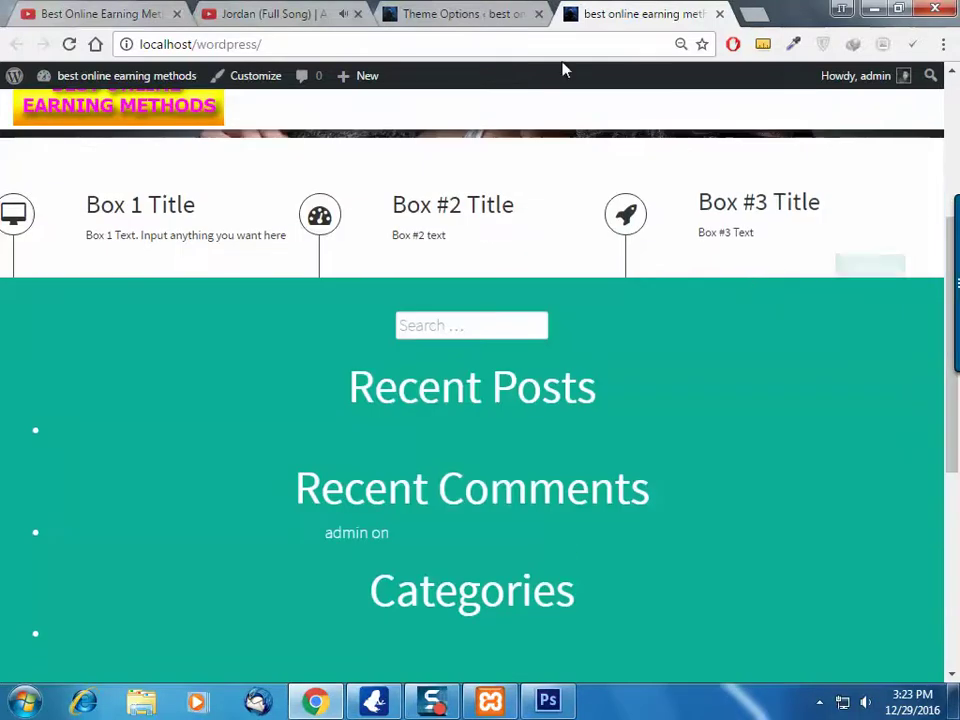
click(447, 12)
scroll(513, 298, up, 10)
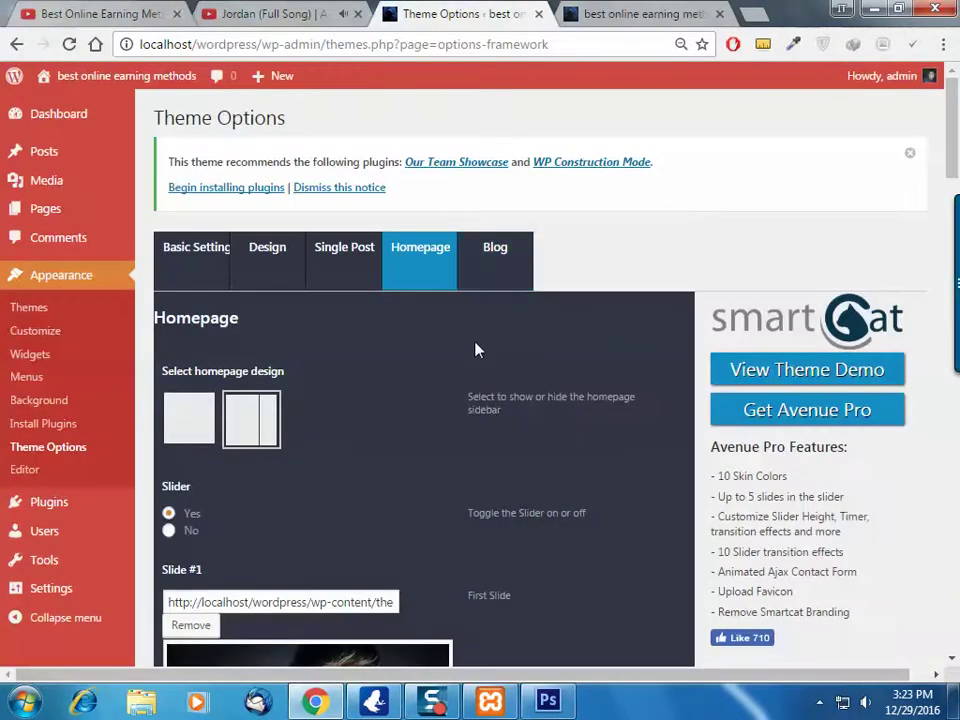
Compare the live front page with the Homepage slide settings to locate the Slide #1 image
scroll(476, 347, down, 2)
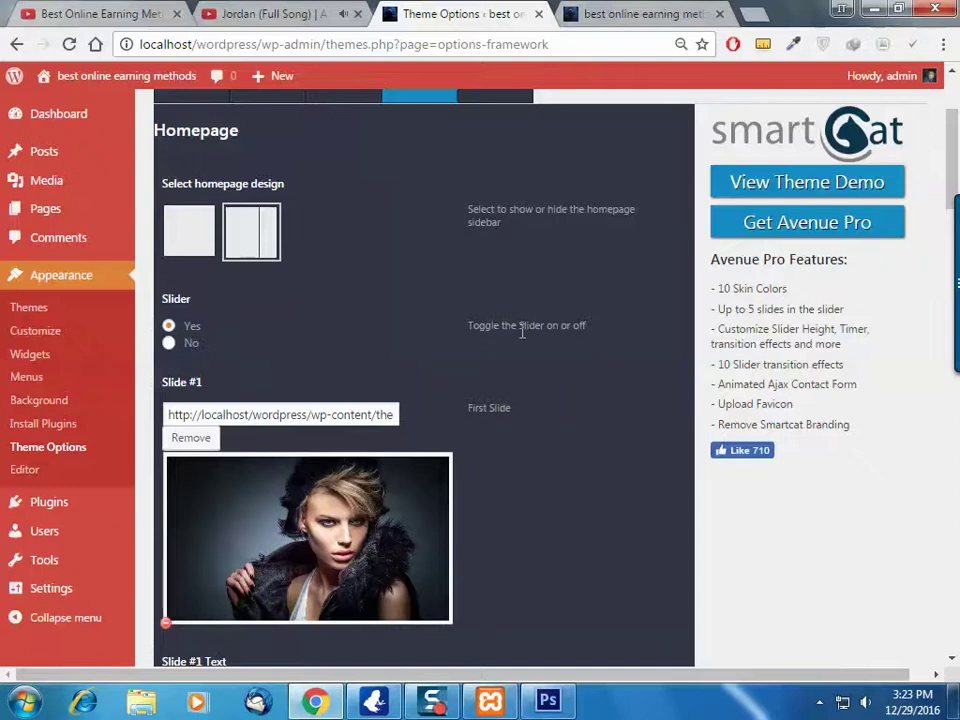
click(643, 14)
scroll(660, 250, up, 4)
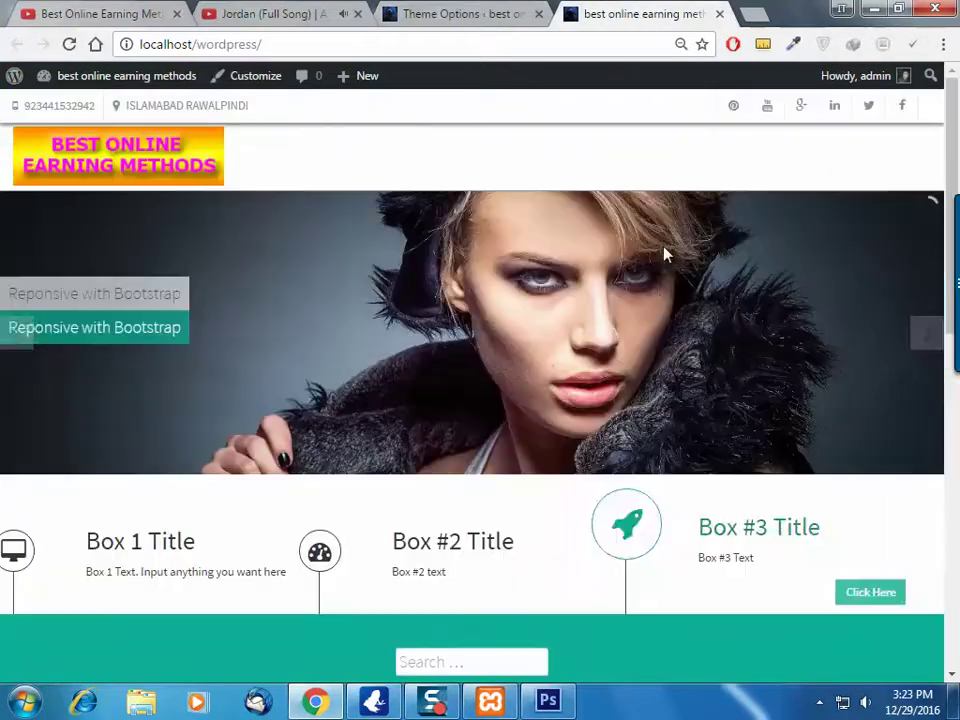
scroll(589, 461, down, 3)
click(462, 14)
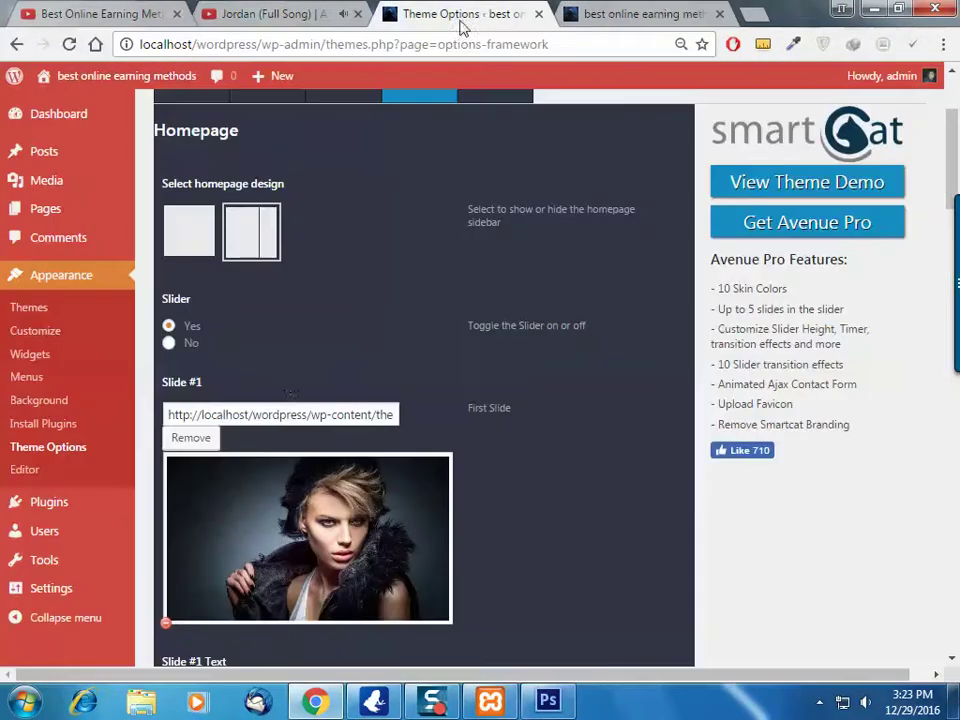
scroll(393, 411, down, 2)
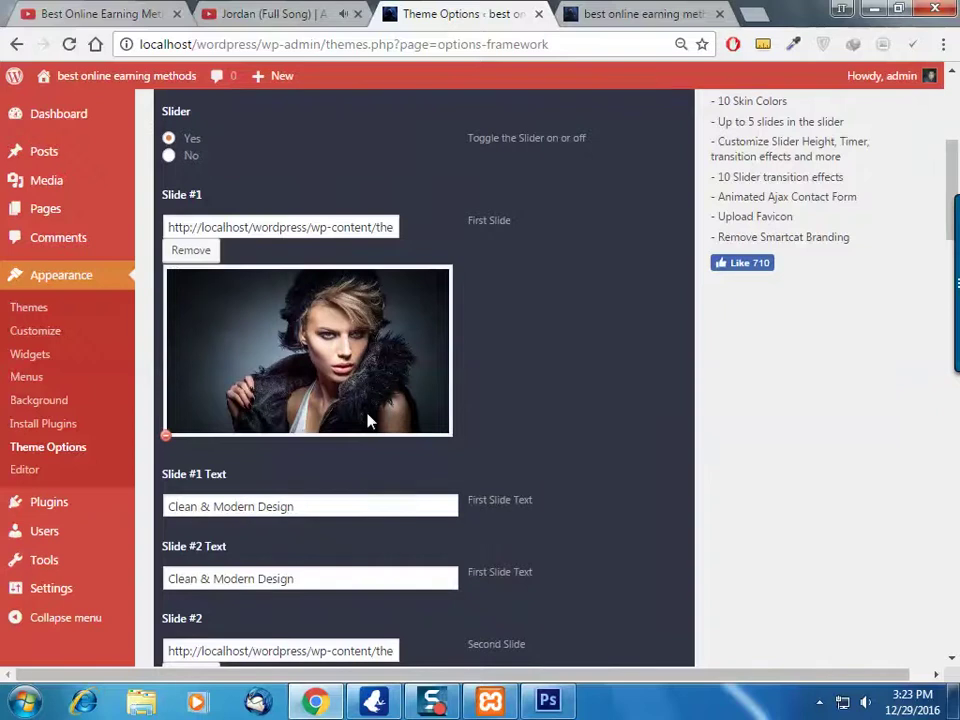
scroll(369, 420, down, 2)
scroll(439, 379, down, 6)
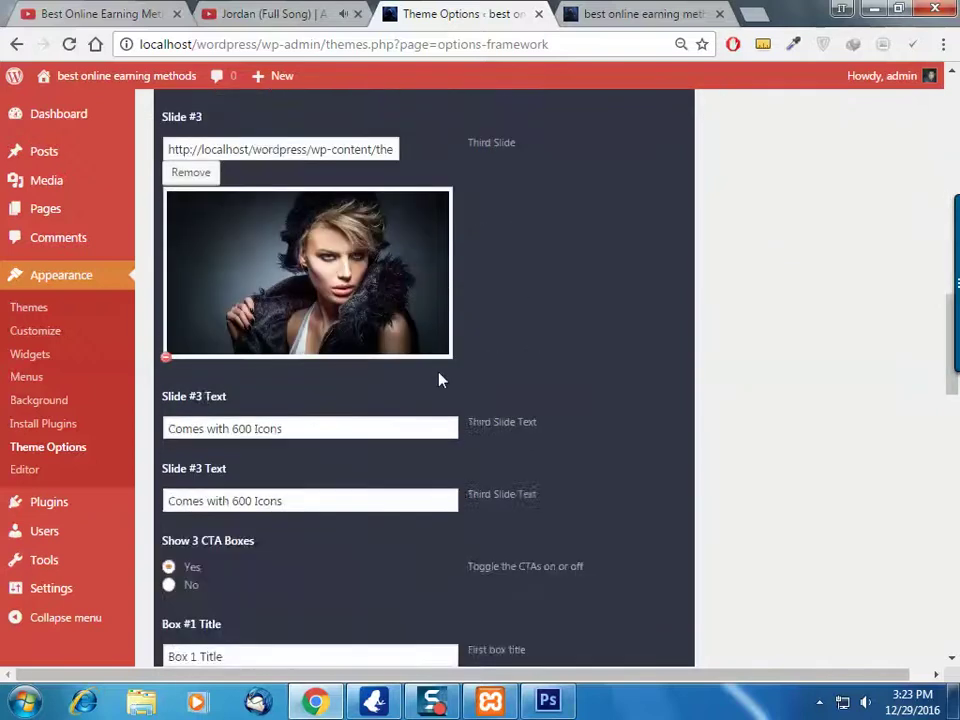
scroll(439, 375, up, 7)
scroll(439, 379, up, 5)
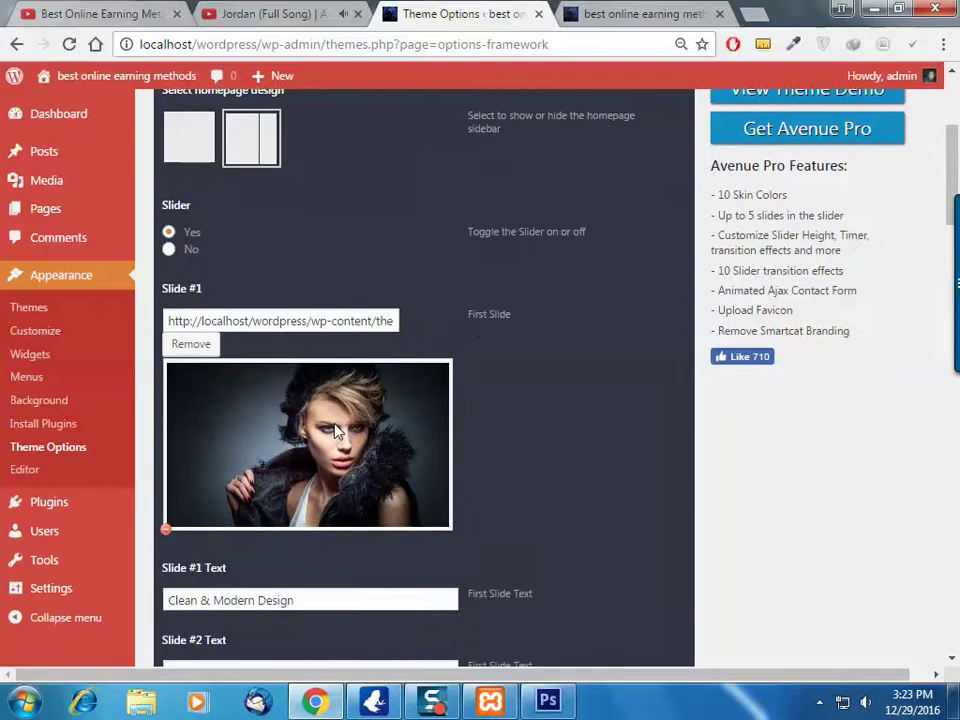
Open the Slide #1 image in a new browser tab from its context menu
right_click(336, 430)
click(325, 397)
right_click(336, 401)
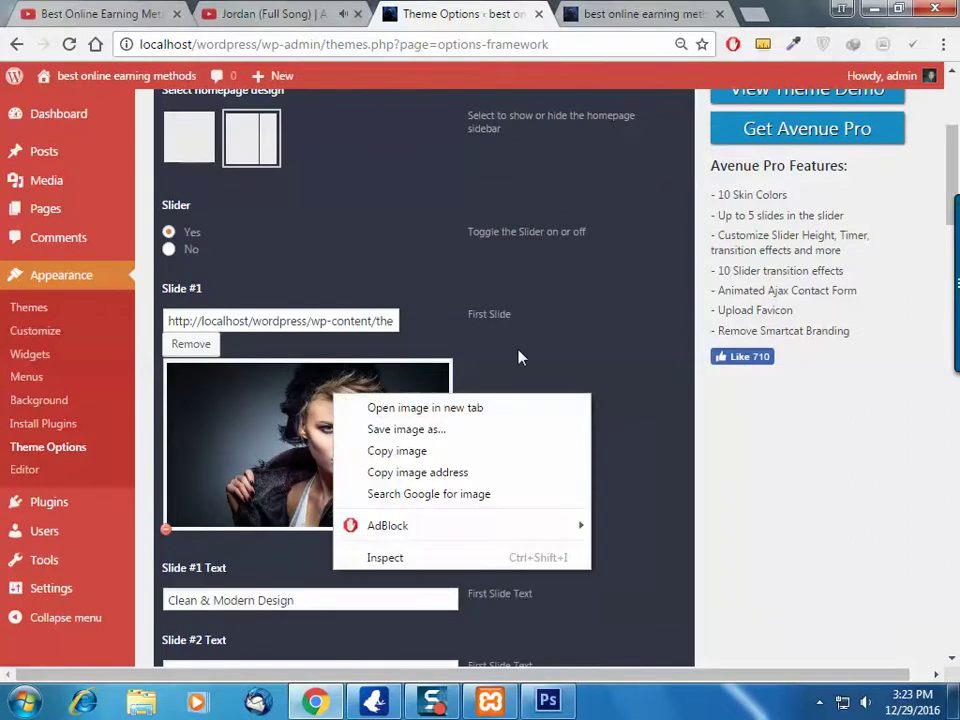
click(530, 336)
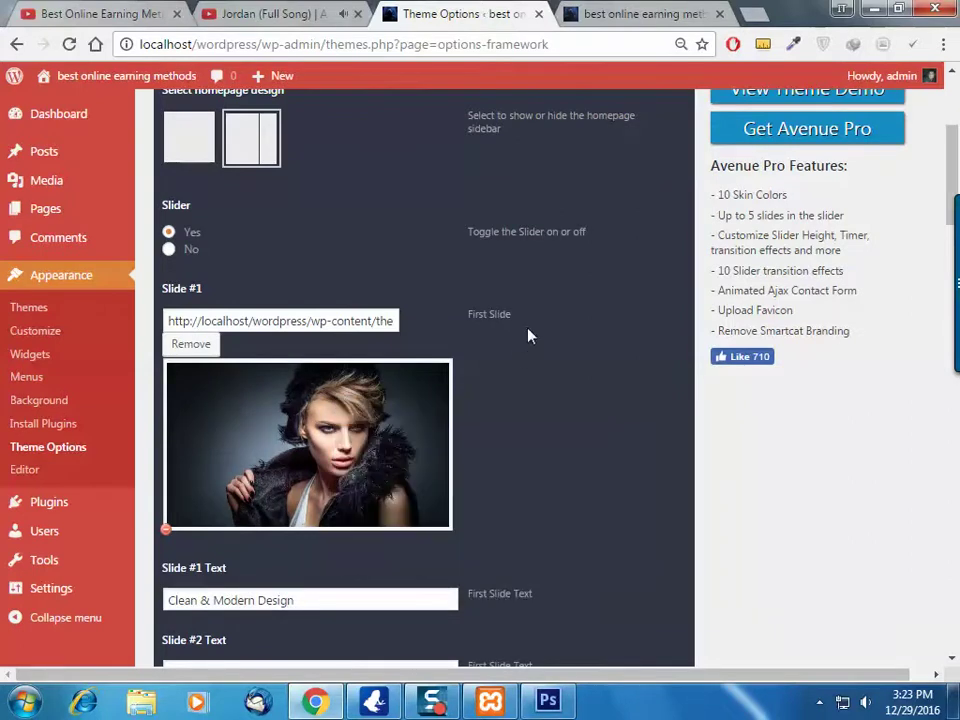
right_click(302, 397)
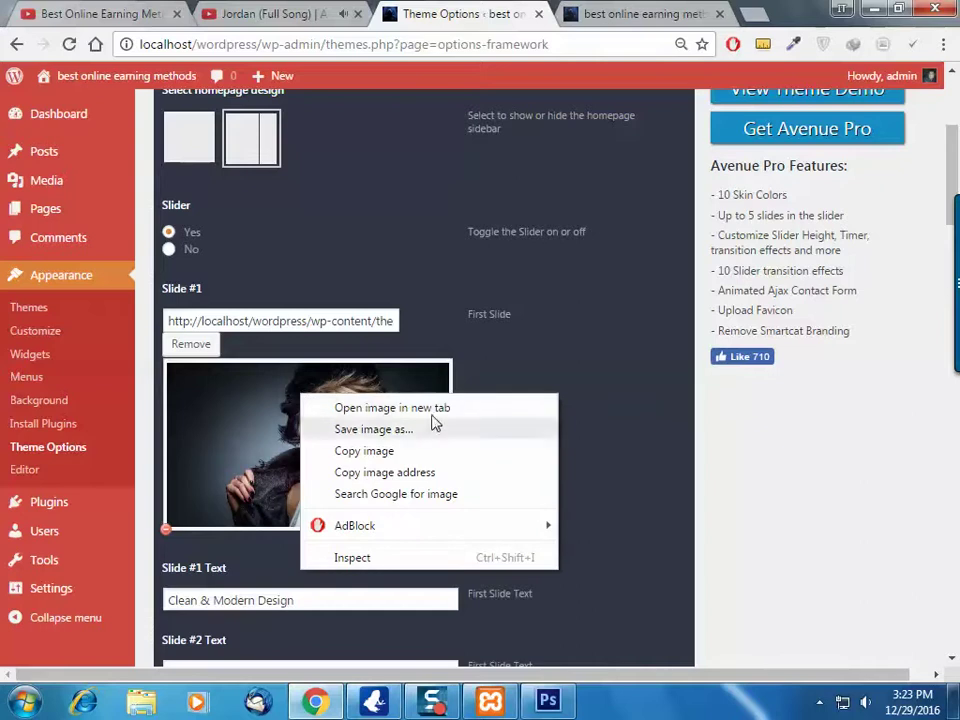
click(265, 407)
right_click(258, 401)
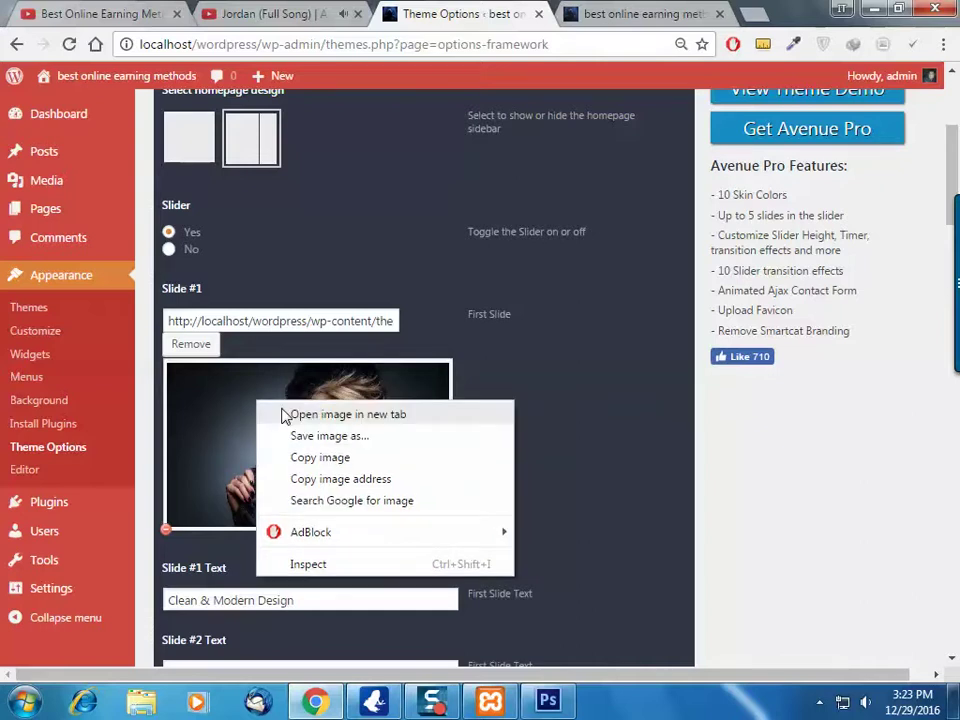
click(285, 415)
View the slide image tab, toggling between full size and fit-to-window
click(566, 10)
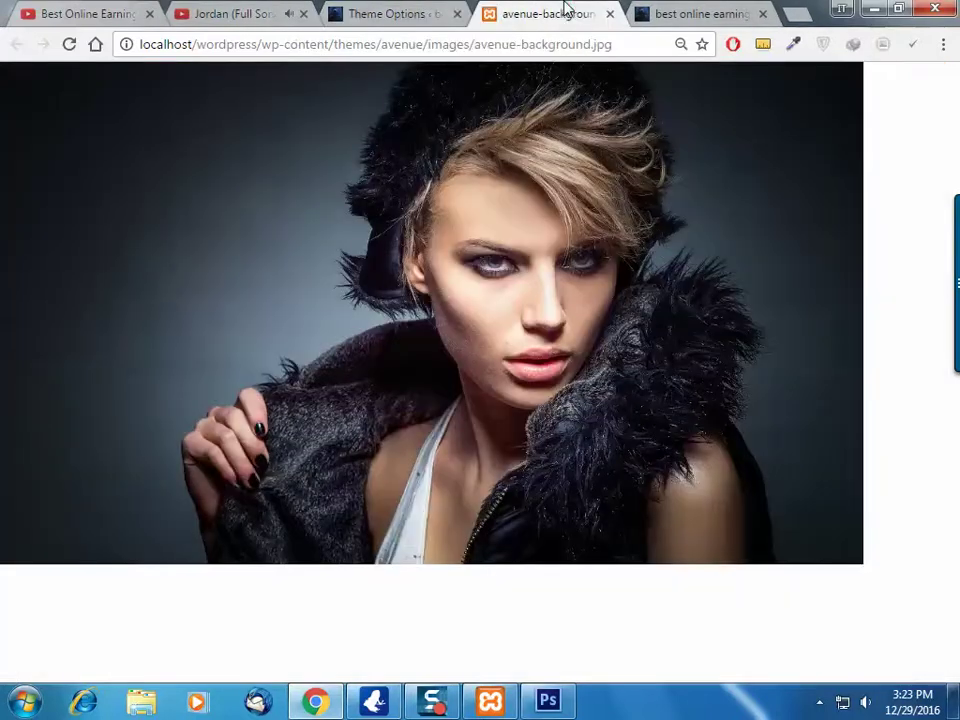
click(579, 261)
click(574, 266)
click(618, 259)
click(714, 100)
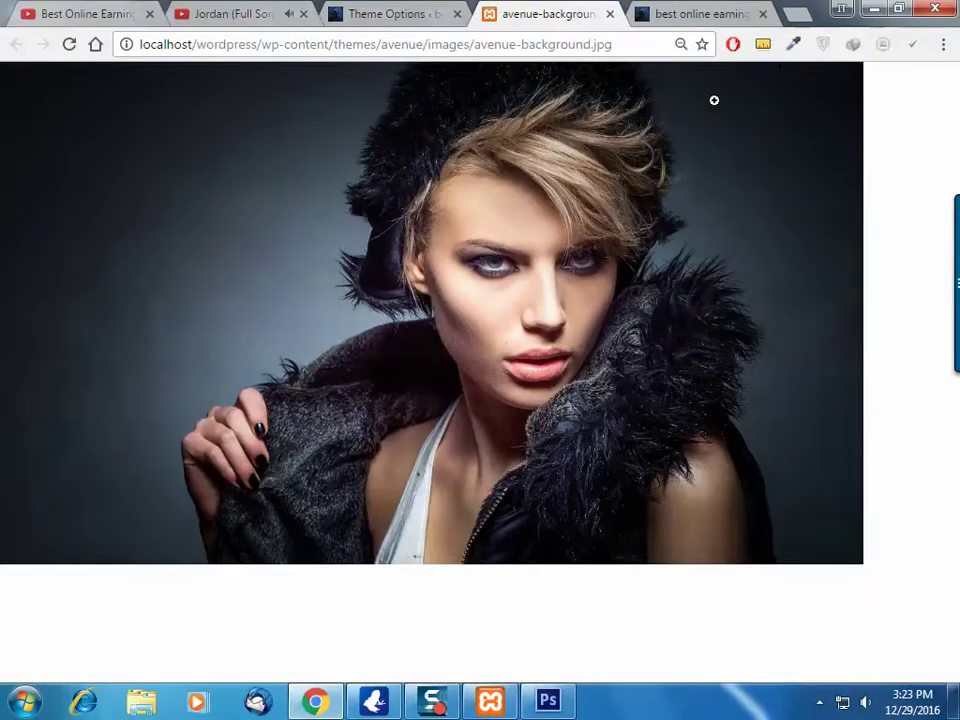
Measure avenue-background.jpg with MeasureIt, about 1024 × 595 px
click(761, 50)
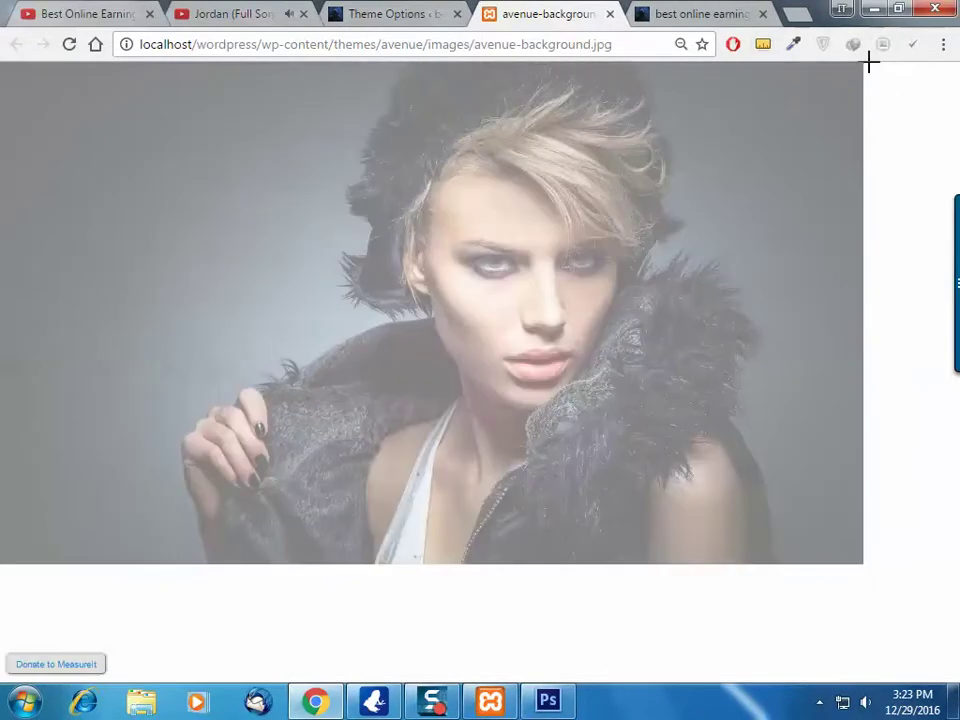
drag(865, 62, 1, 564)
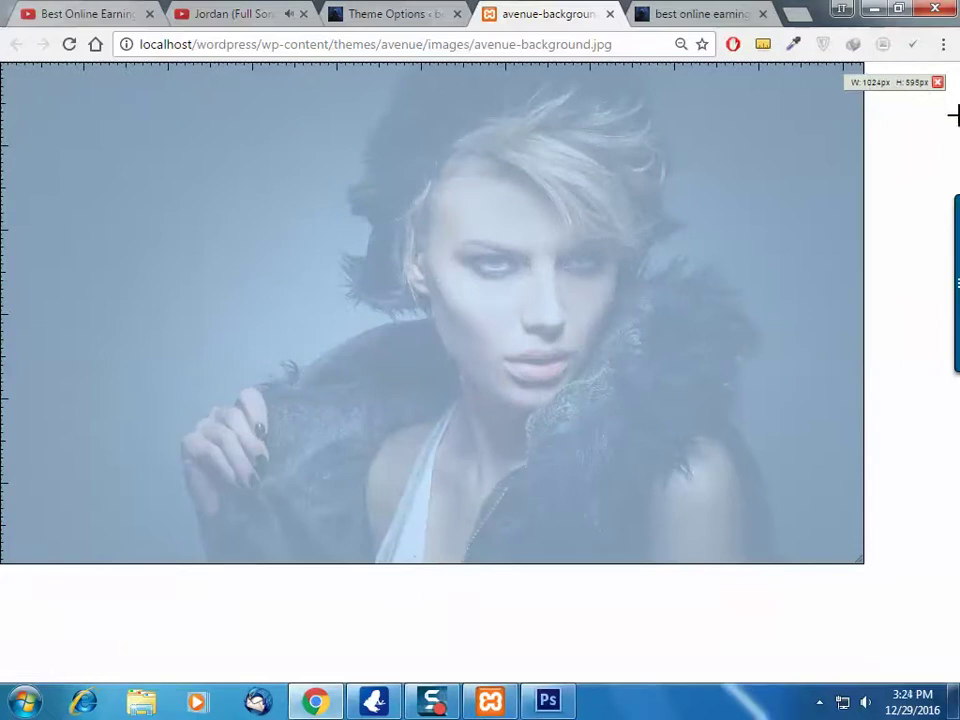
click(938, 83)
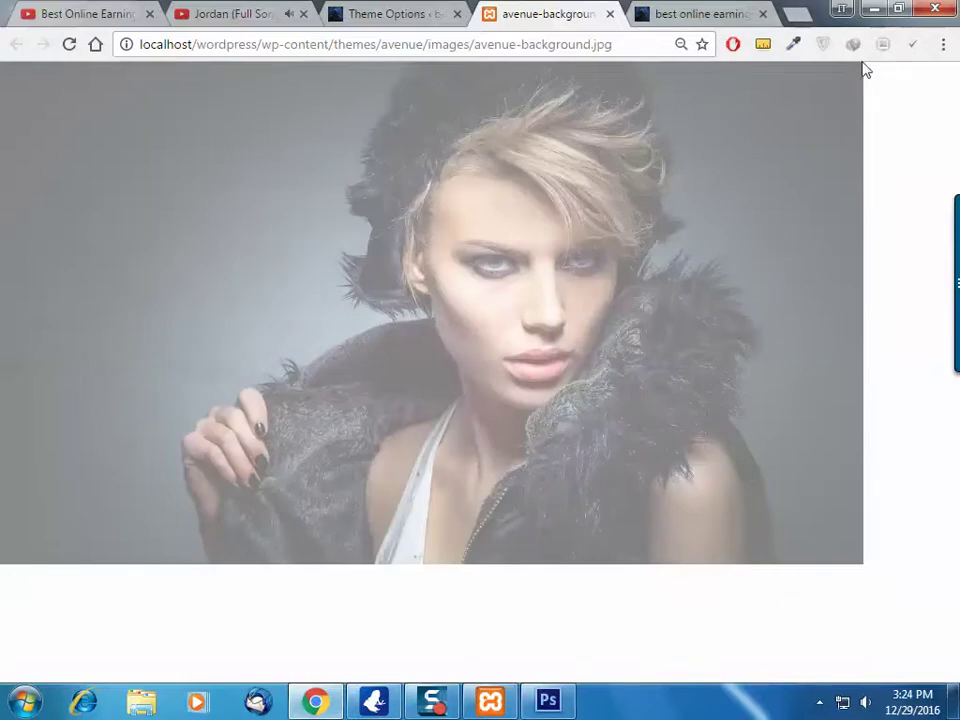
drag(864, 64, 2, 565)
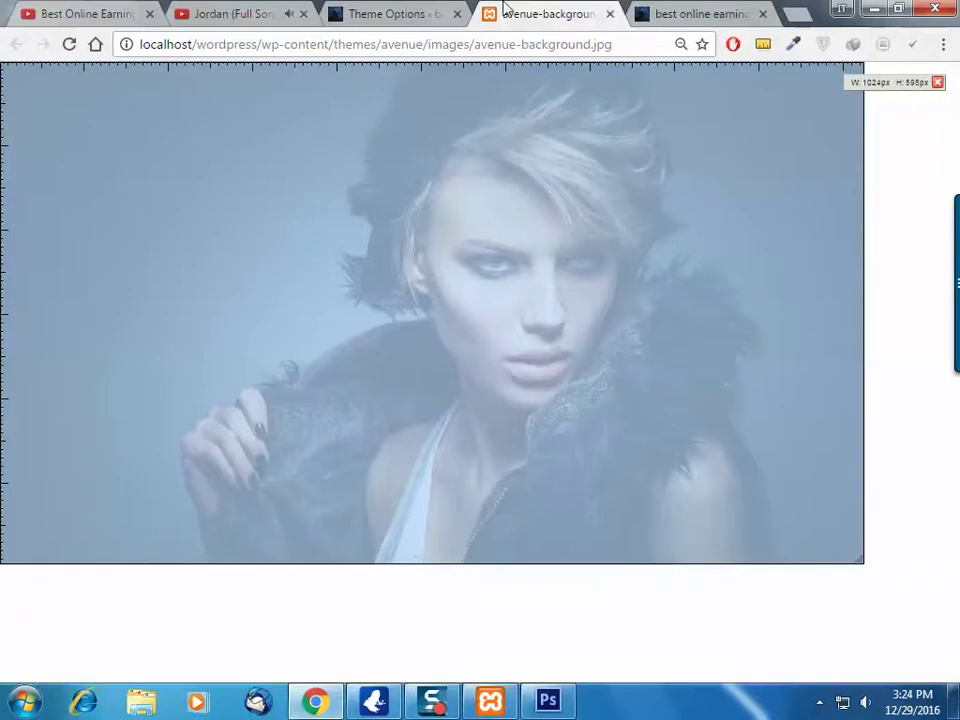
Close the background image tab and search Google for 'WEB SLIDER IMAGES TECHNOLOGY'
click(610, 13)
key(ctrl+t)
text(SLIDER)
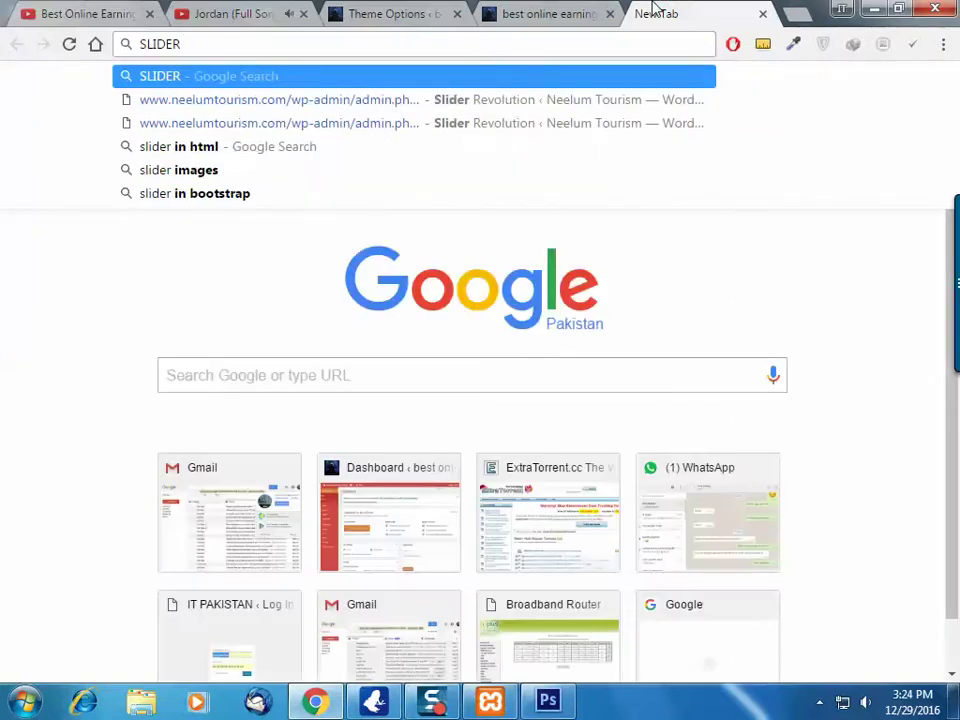
text( PC)
key(BackSpace)
key(BackSpace)
key(BackSpace)
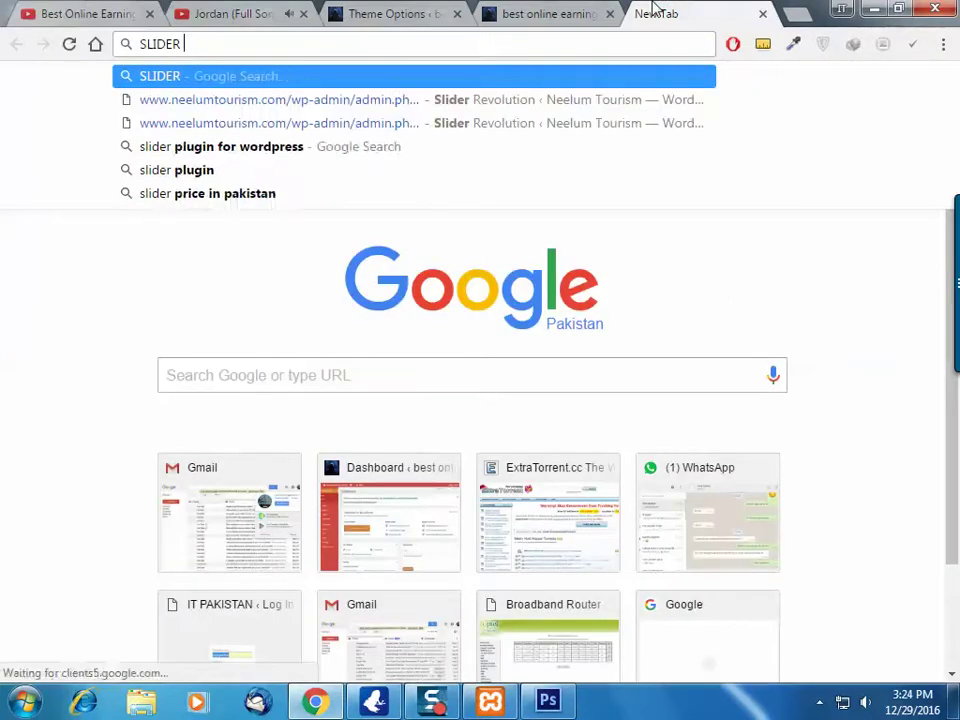
key(ctrl+a)
text(WEB )
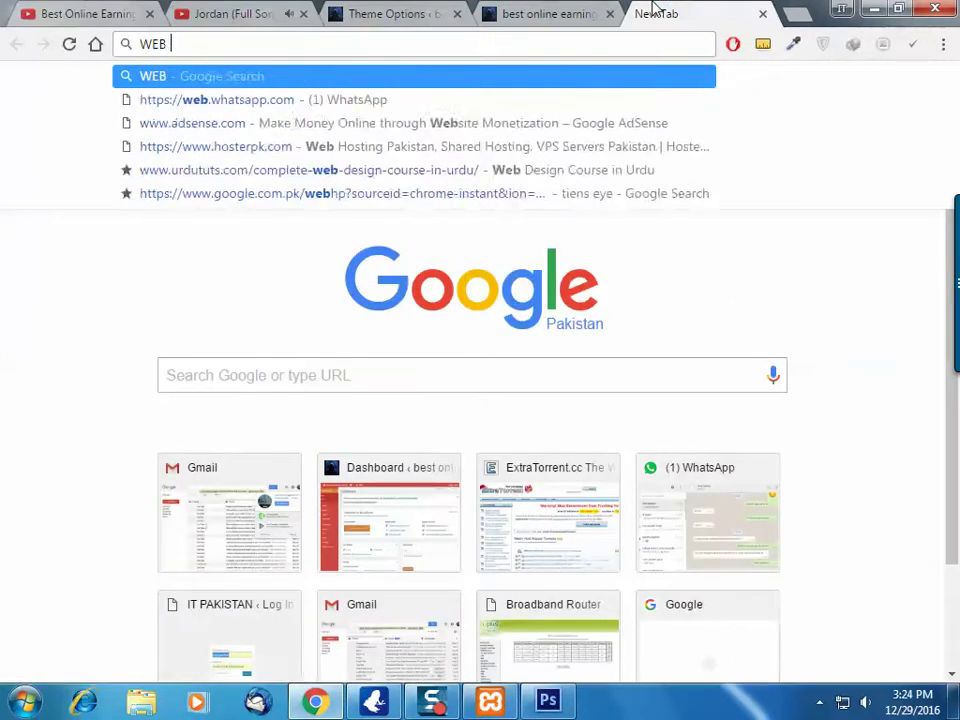
text(SLIDER IMAGES )
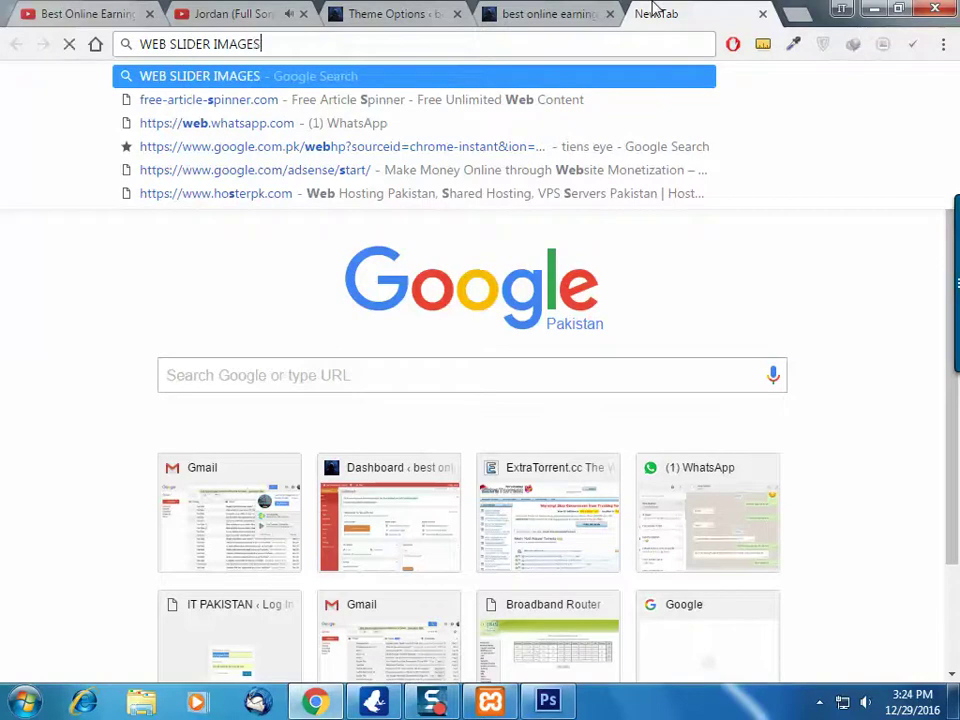
text(TECHNOLOGY)
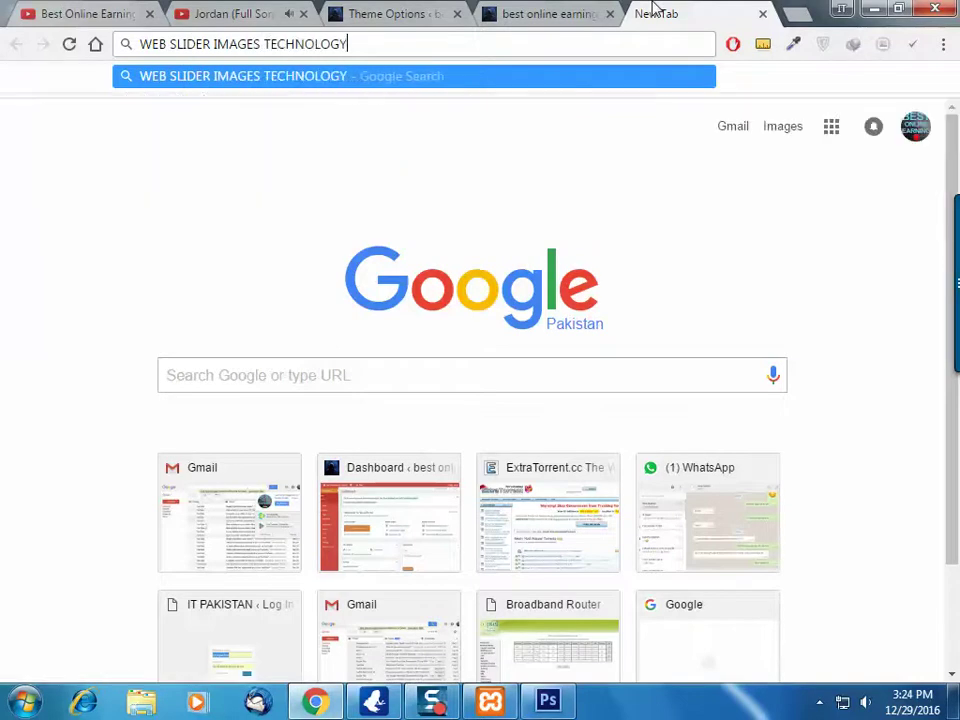
key(Return)
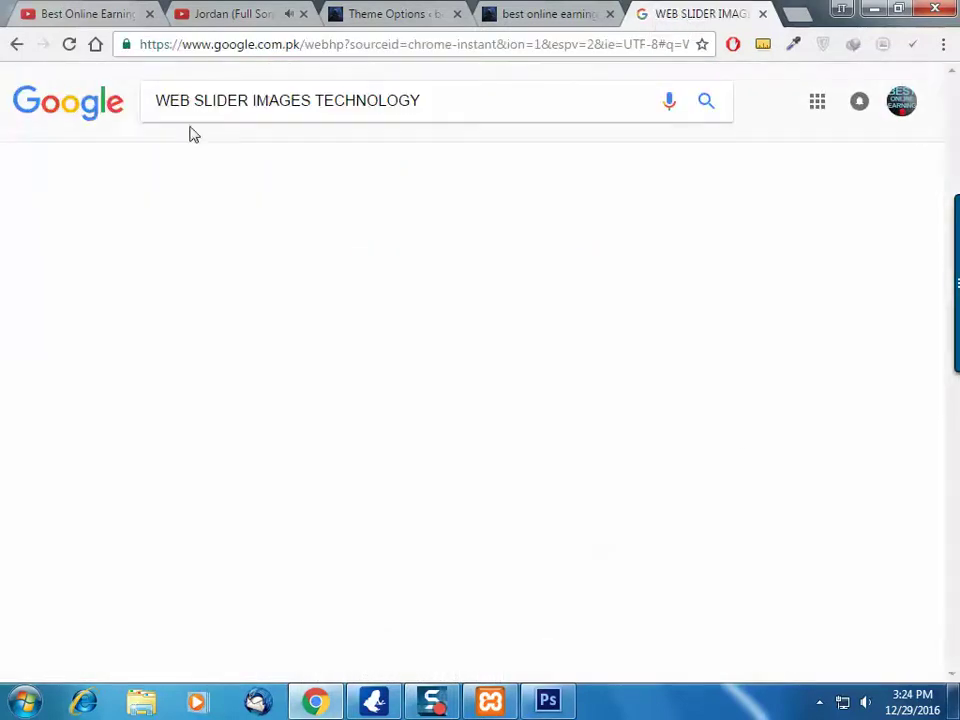
Preview the business hand, Web Development and CLOUD TECH images in the image results
middle_click(210, 8)
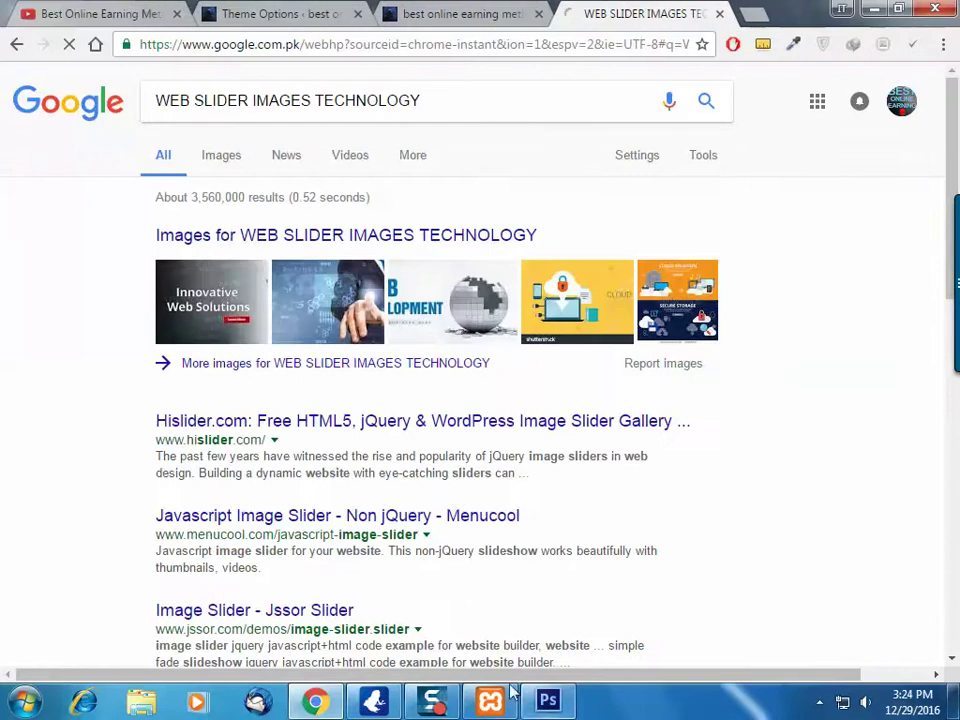
key(ctrl+shift+t)
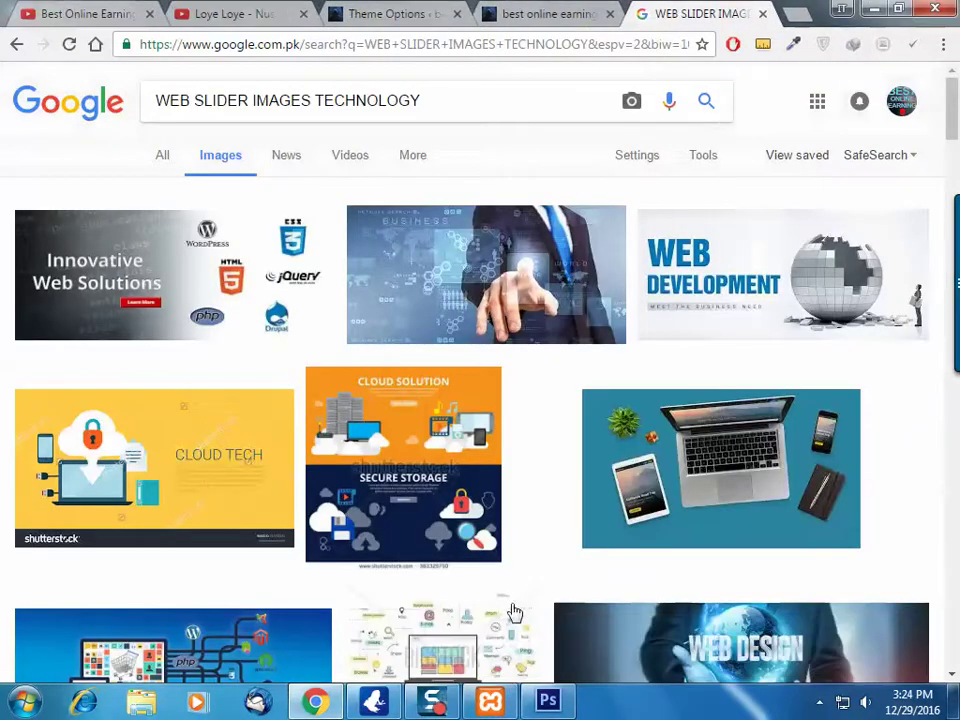
click(250, 290)
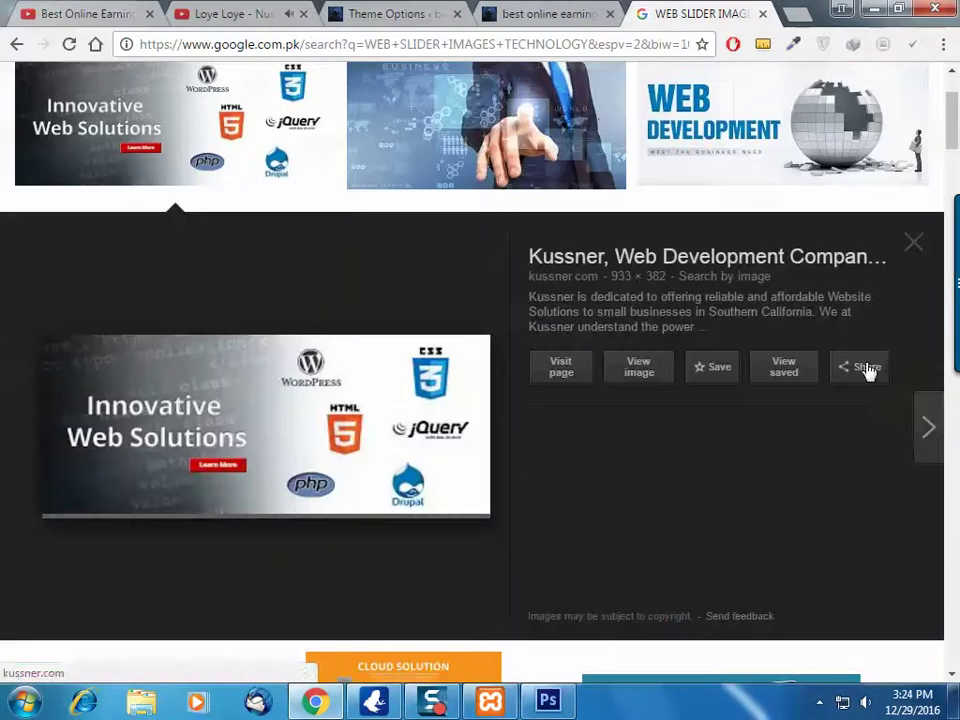
click(448, 89)
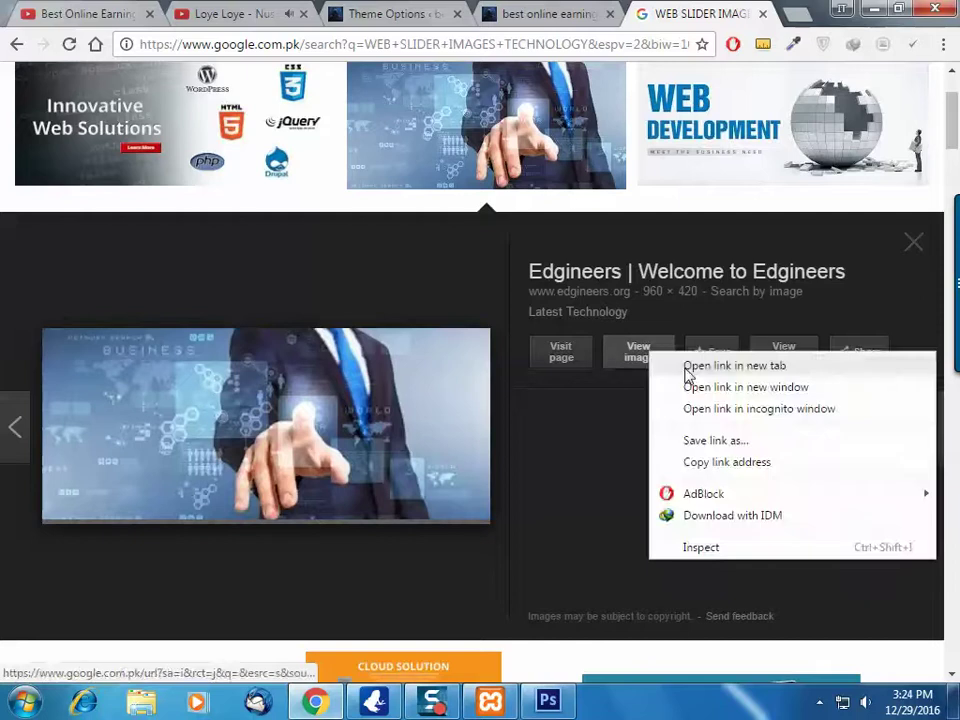
click(760, 125)
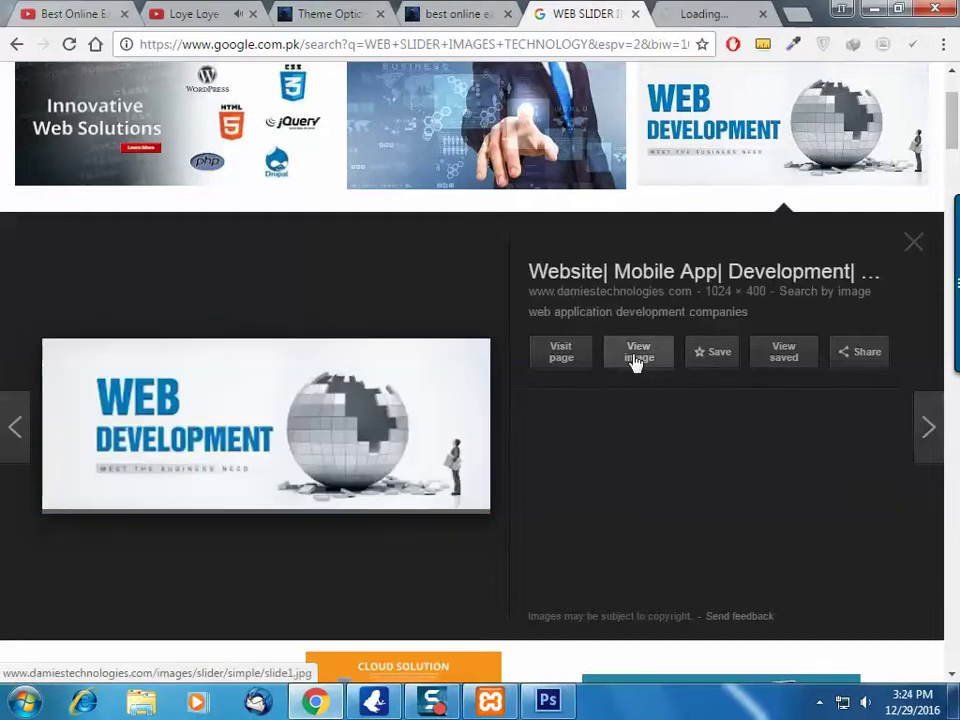
scroll(670, 460, down, 4)
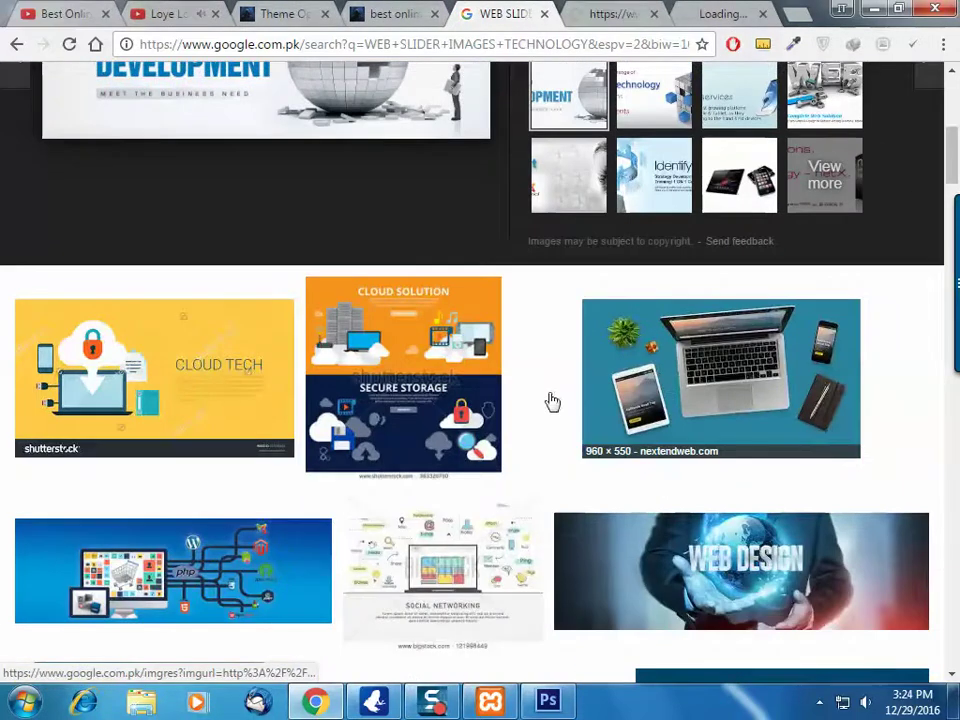
click(230, 388)
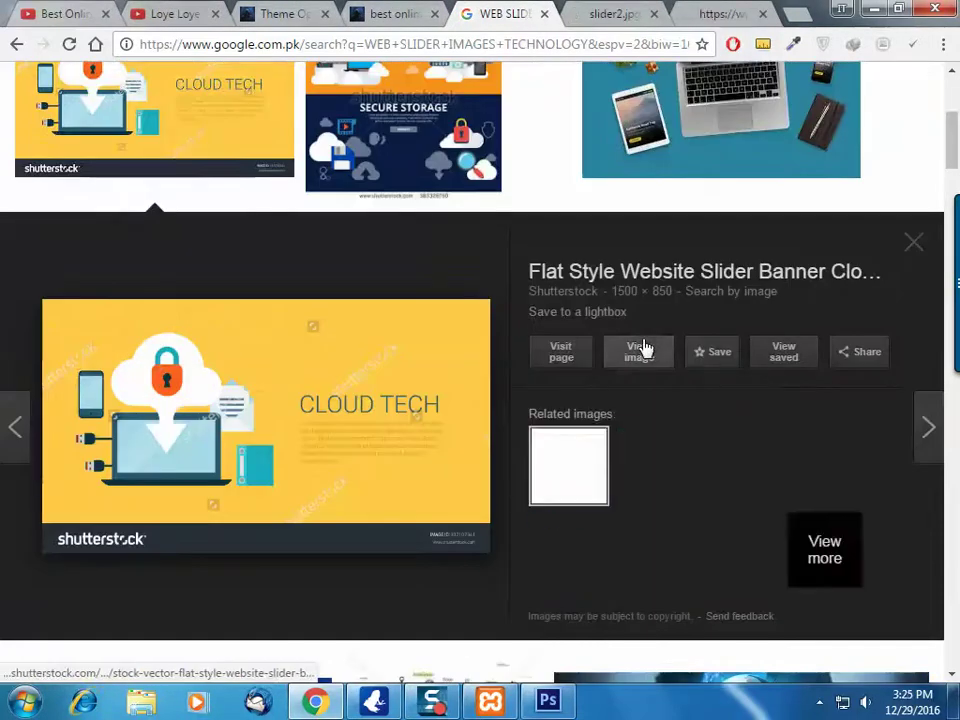
Open the full-size images in new tabs, close the results, and choose to save the business image
click(652, 358)
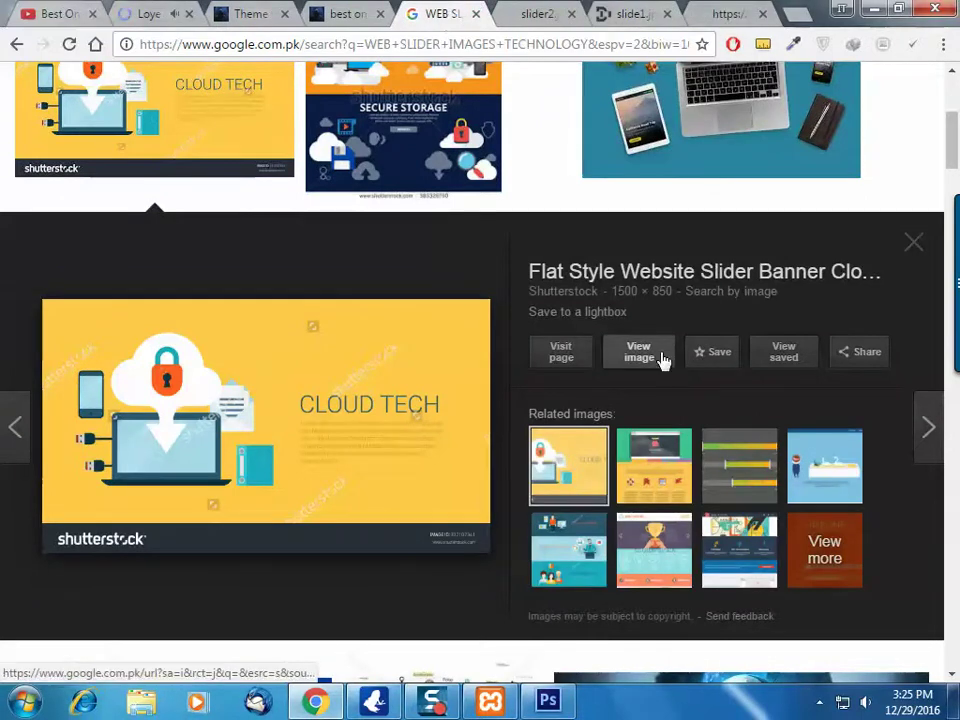
right_click(634, 358)
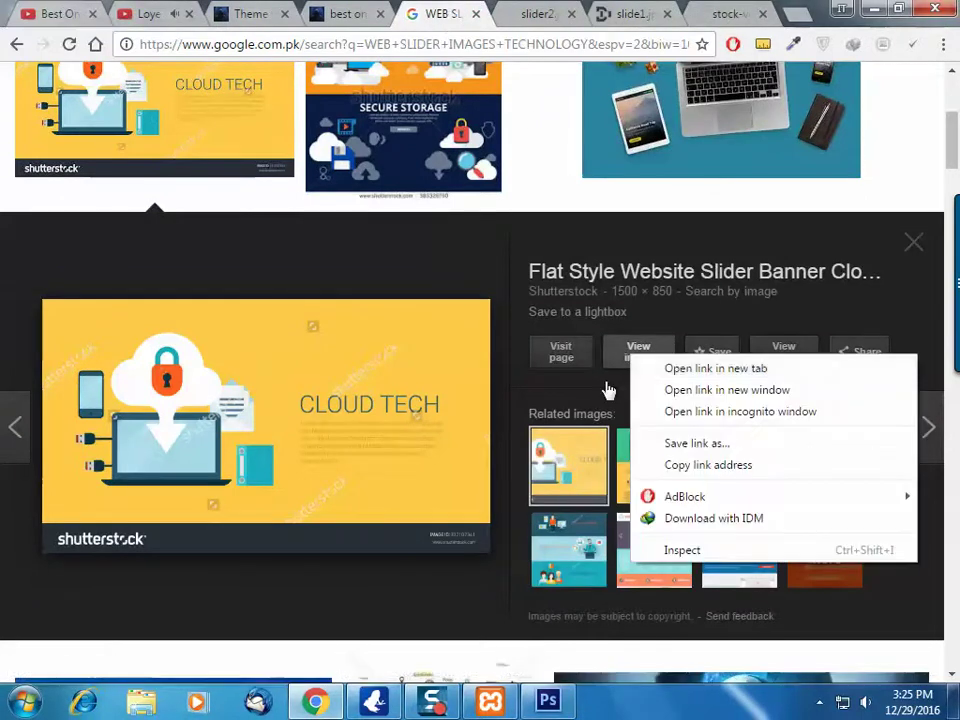
click(540, 325)
click(475, 14)
right_click(283, 235)
click(322, 248)
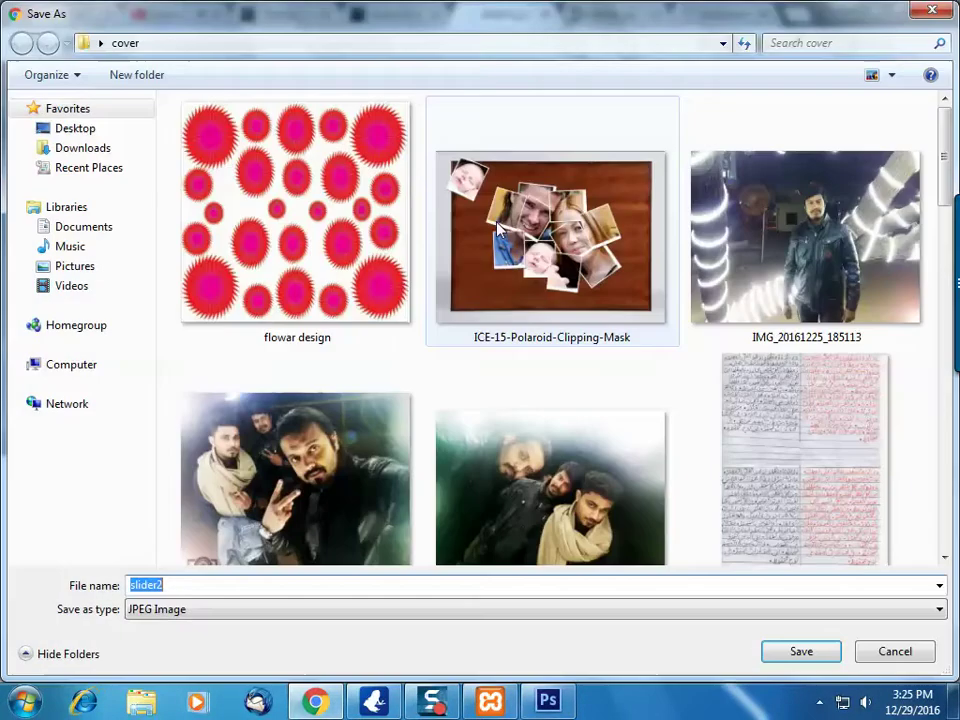
Create a 'slider images' folder on the Desktop and save the business image there as 1
click(75, 128)
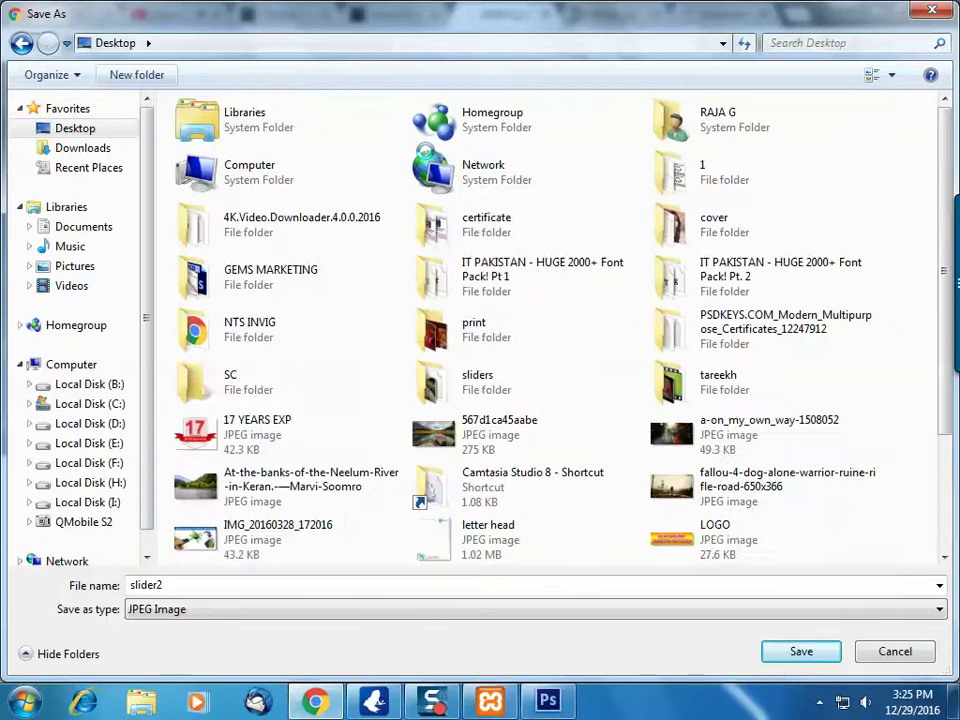
scroll(428, 160, down, 3)
text(s)
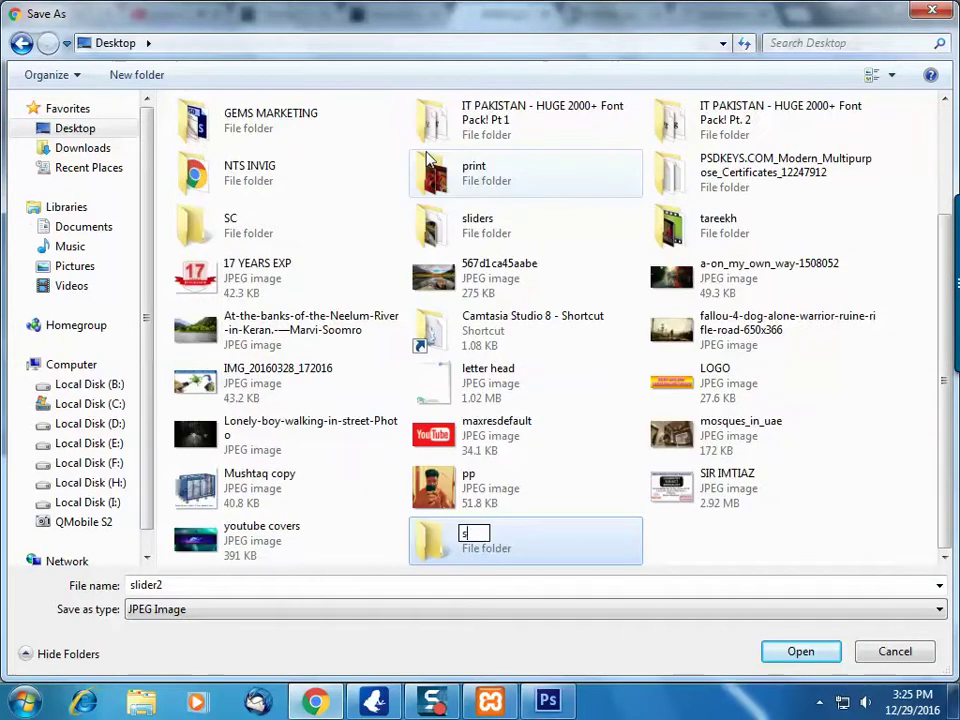
text(lider images)
key(Return)
key(Return)
click(557, 583)
text(1)
click(799, 650)
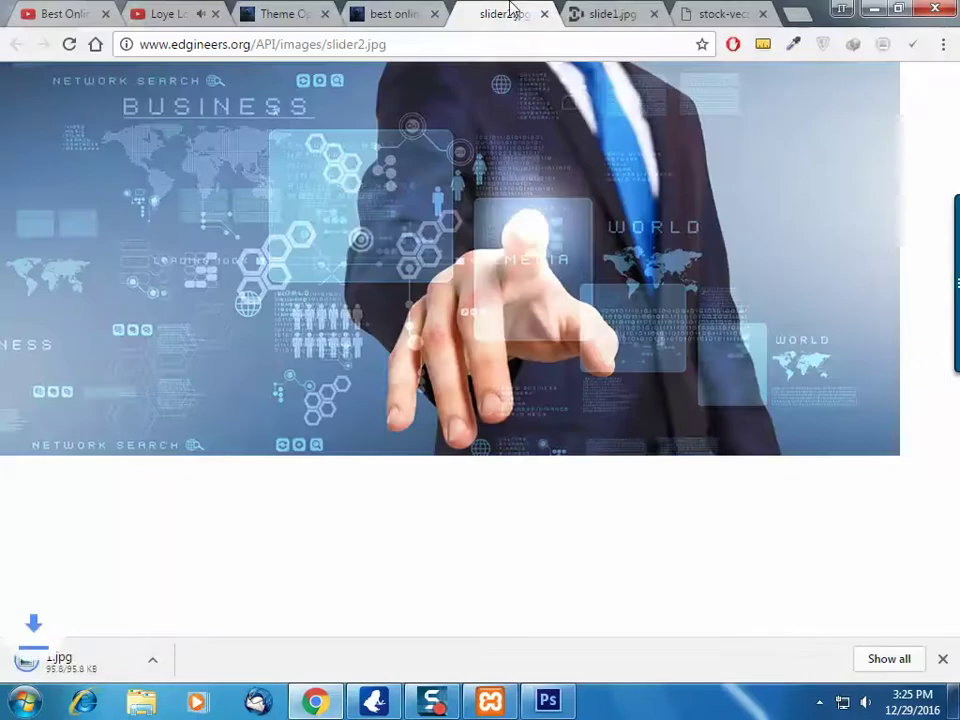
Close that tab and save the Web Development image as 2
key(ctrl+w)
right_click(421, 219)
click(490, 254)
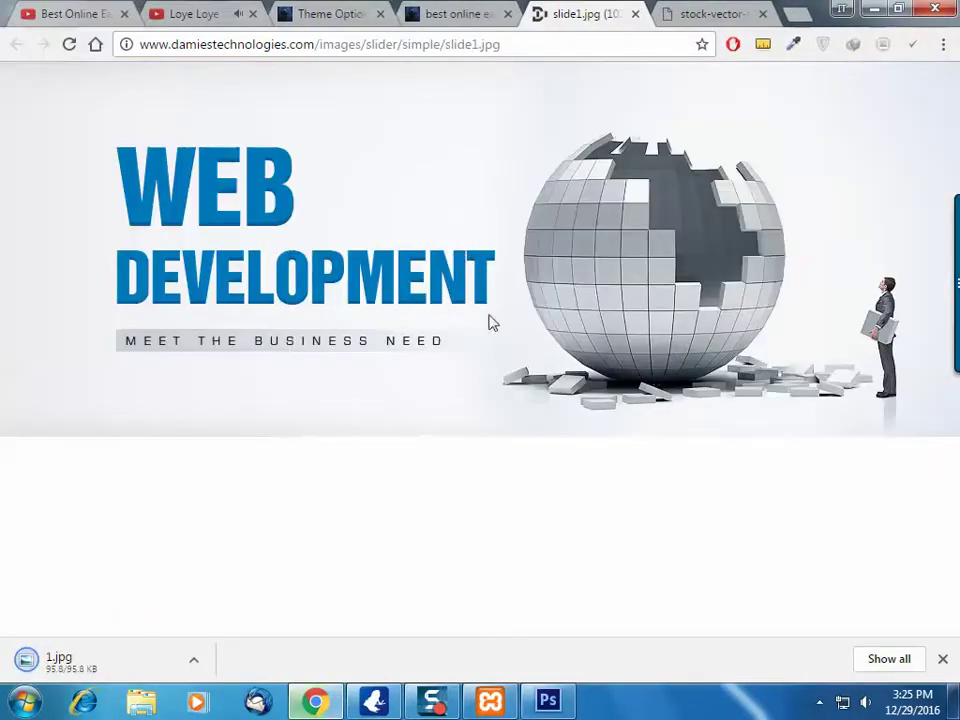
right_click(370, 267)
click(394, 302)
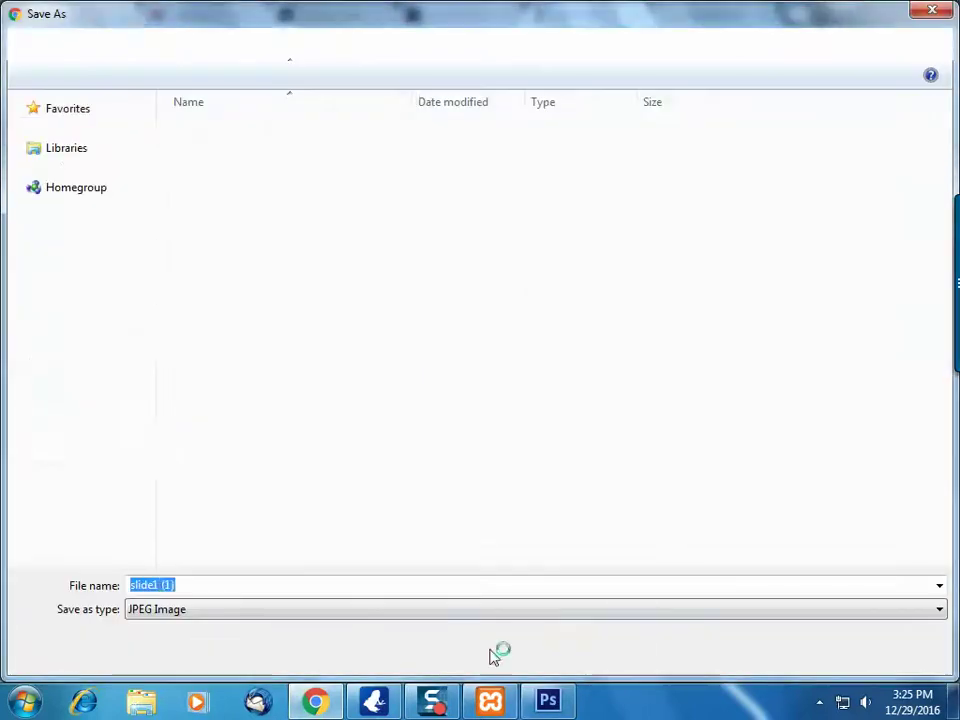
text(2)
click(780, 653)
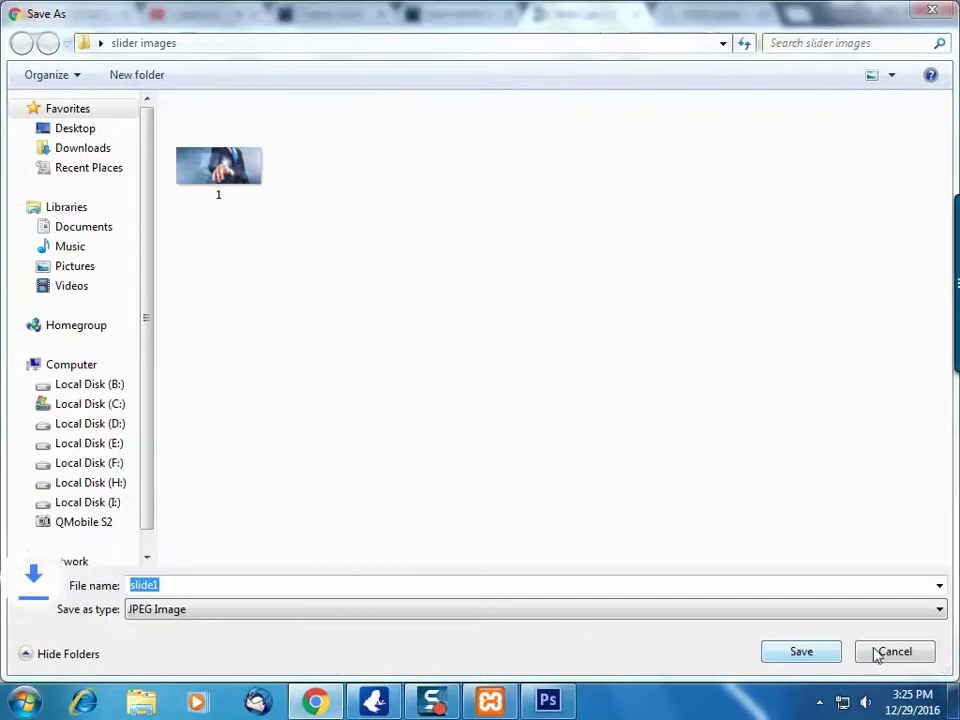
click(905, 657)
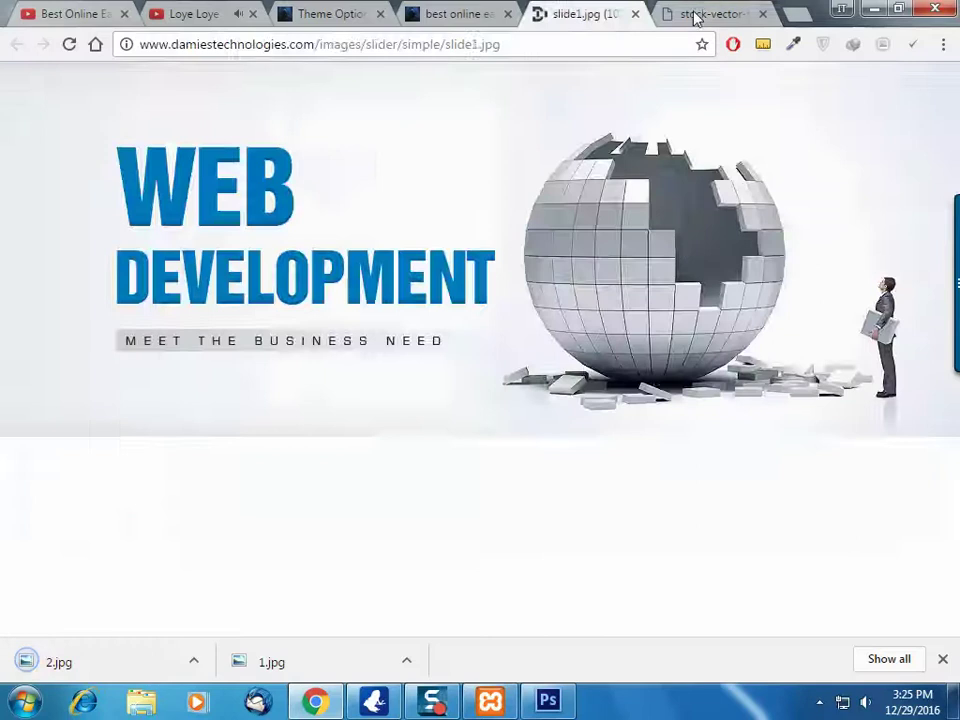
Save the CLOUD TECH image as 3, close the extra image tabs, and return to Theme Options
click(692, 15)
click(426, 212)
right_click(426, 212)
click(482, 253)
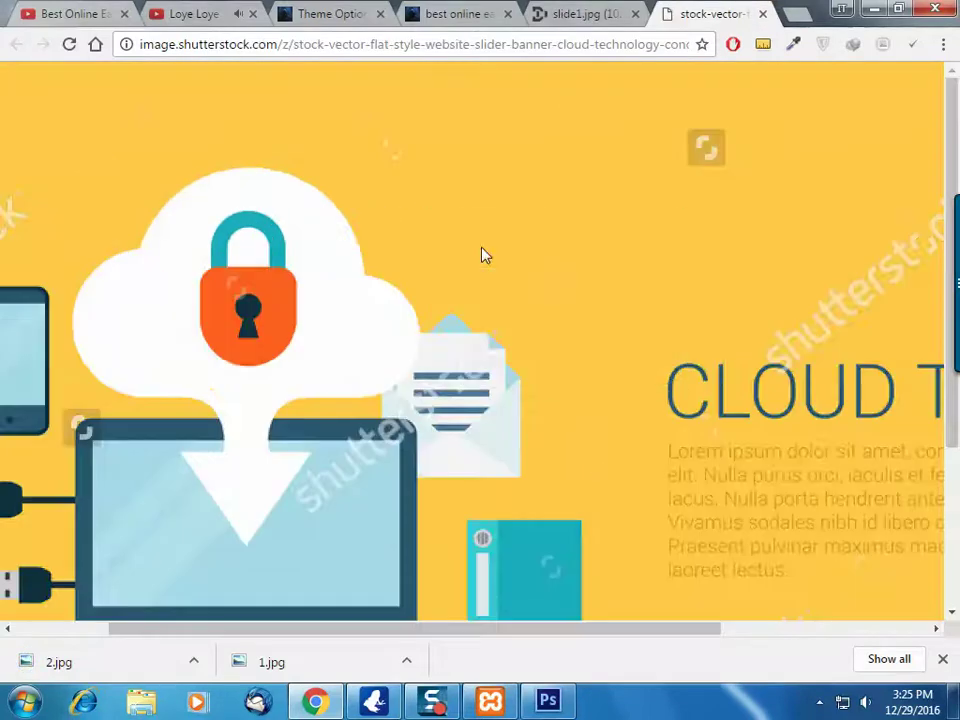
text(3)
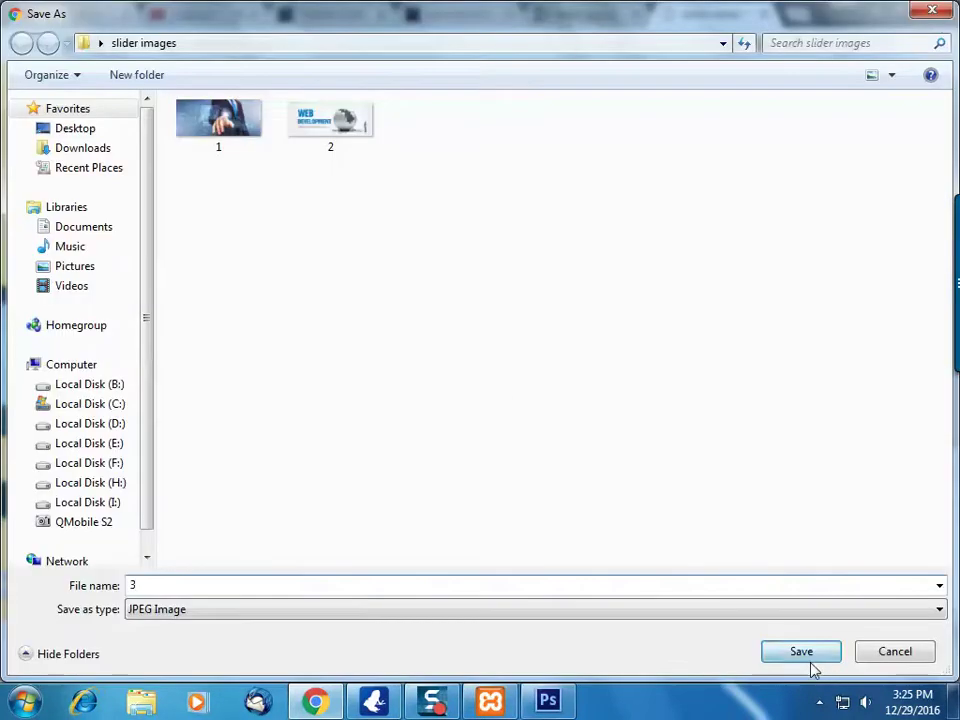
click(805, 653)
click(765, 15)
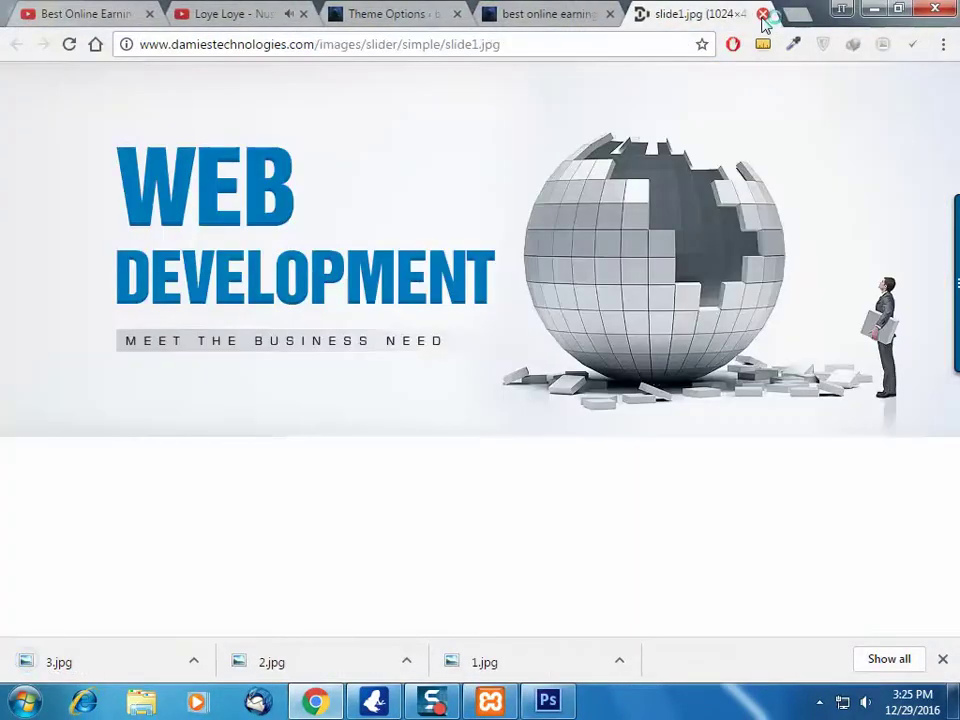
click(763, 14)
click(461, 12)
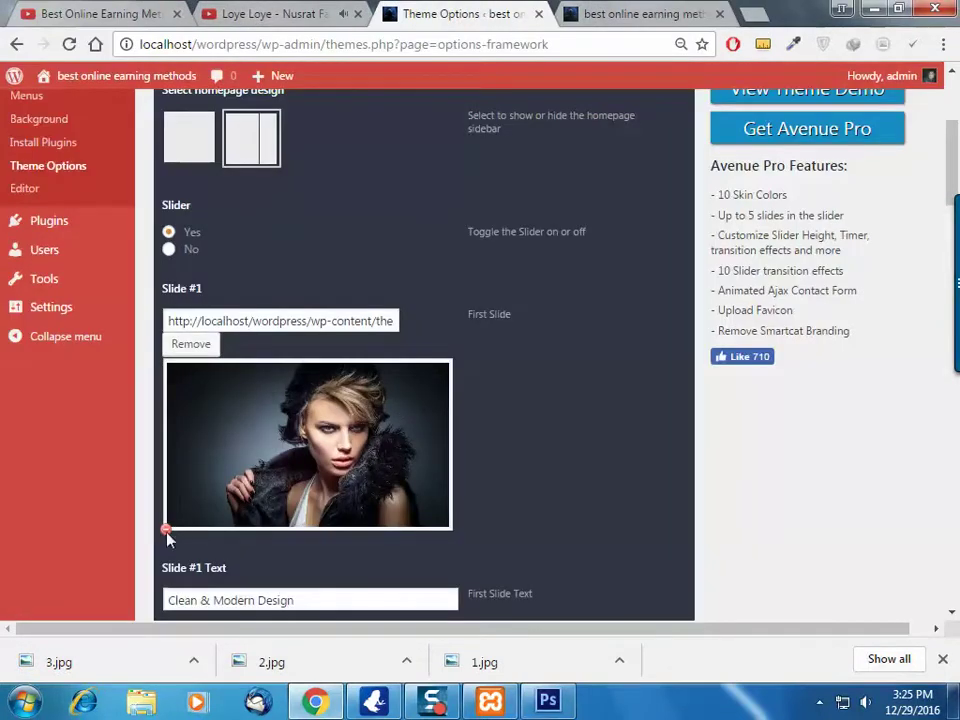
Remove the old Slide #1 image and upload 1.jpg as its replacement
triple_click(198, 292)
click(208, 345)
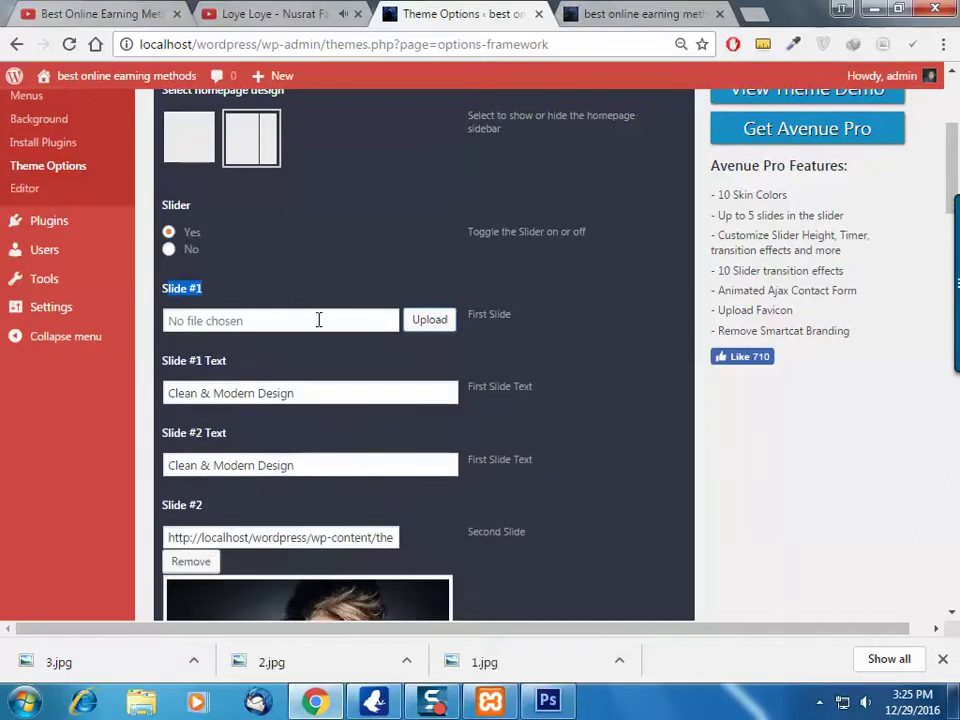
click(420, 322)
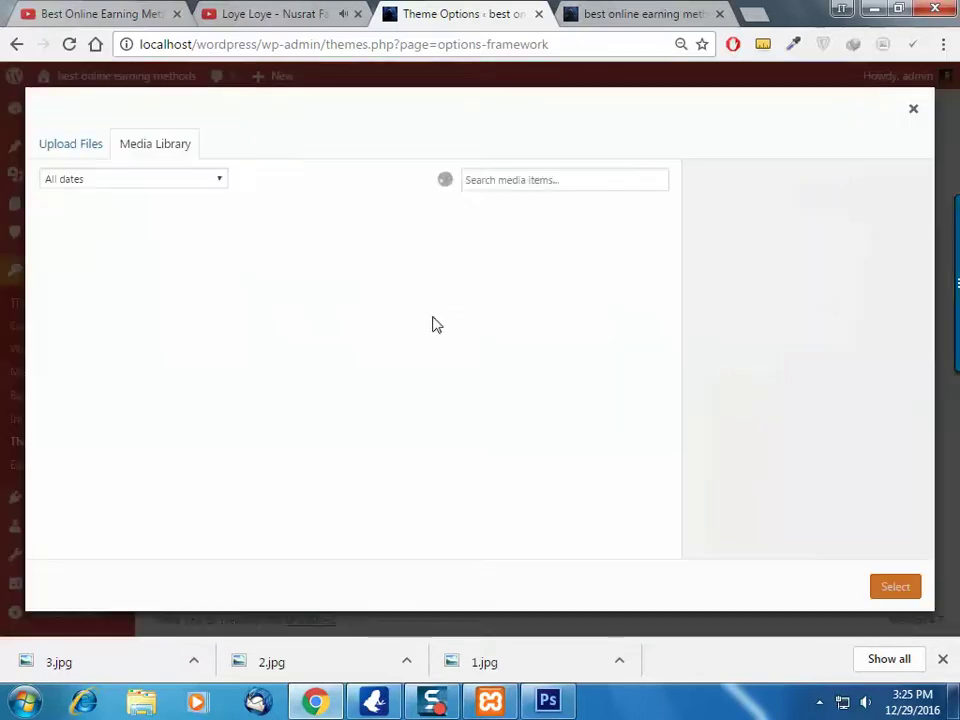
click(66, 147)
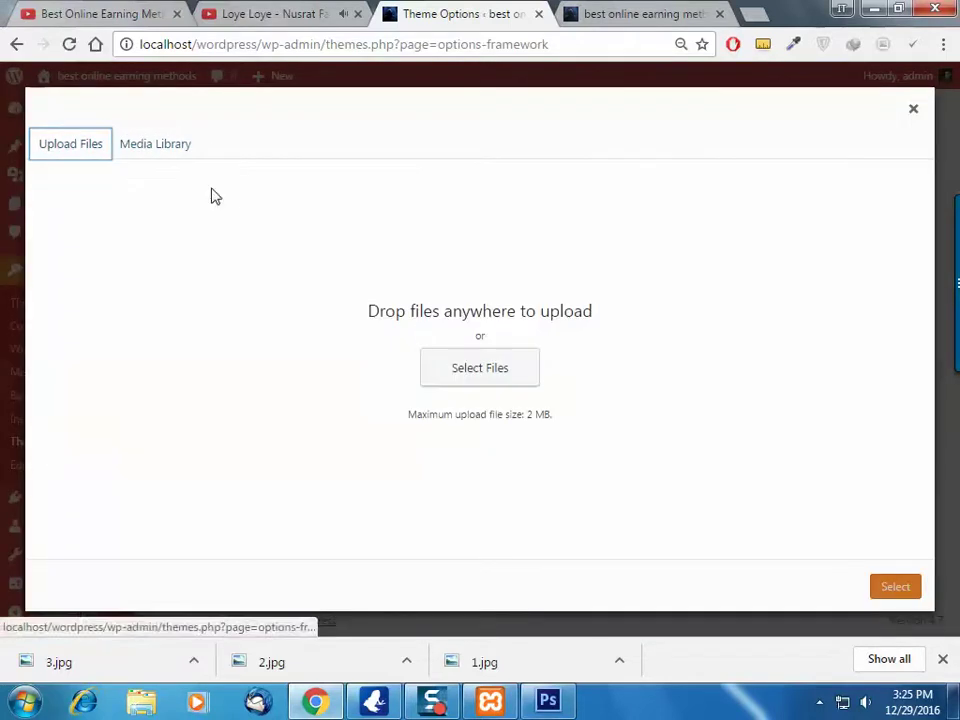
drag(484, 662, 588, 367)
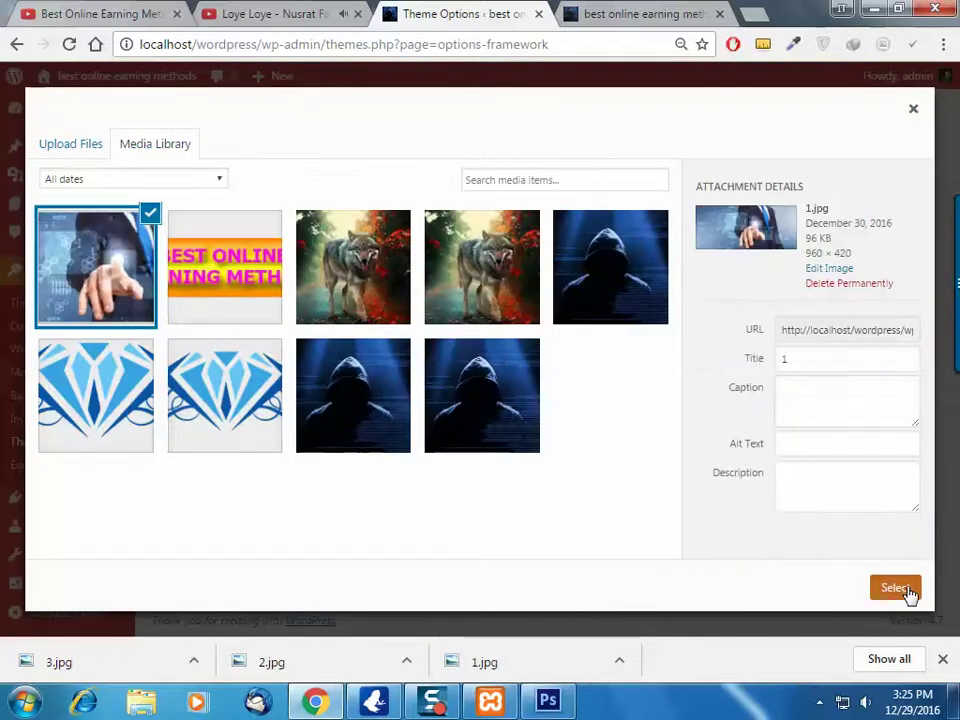
click(900, 588)
Select the Slide #1 and Slide #2 Text values for editing
scroll(392, 538, down, 1)
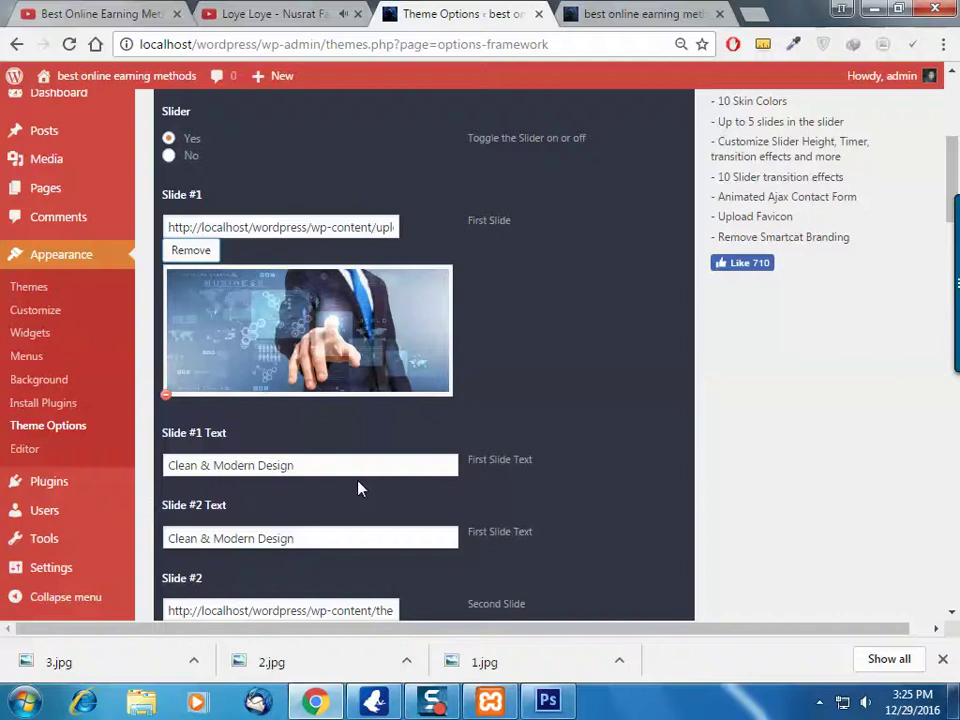
drag(358, 467, 165, 465)
drag(319, 541, 163, 538)
drag(358, 465, 165, 465)
click(726, 10)
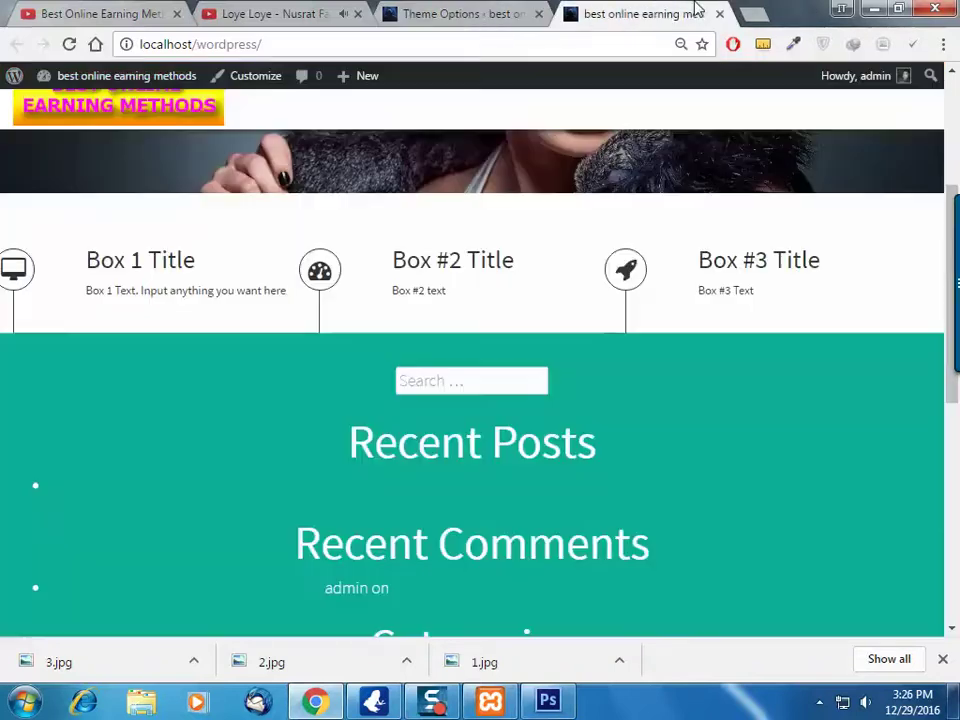
scroll(360, 399, up, 3)
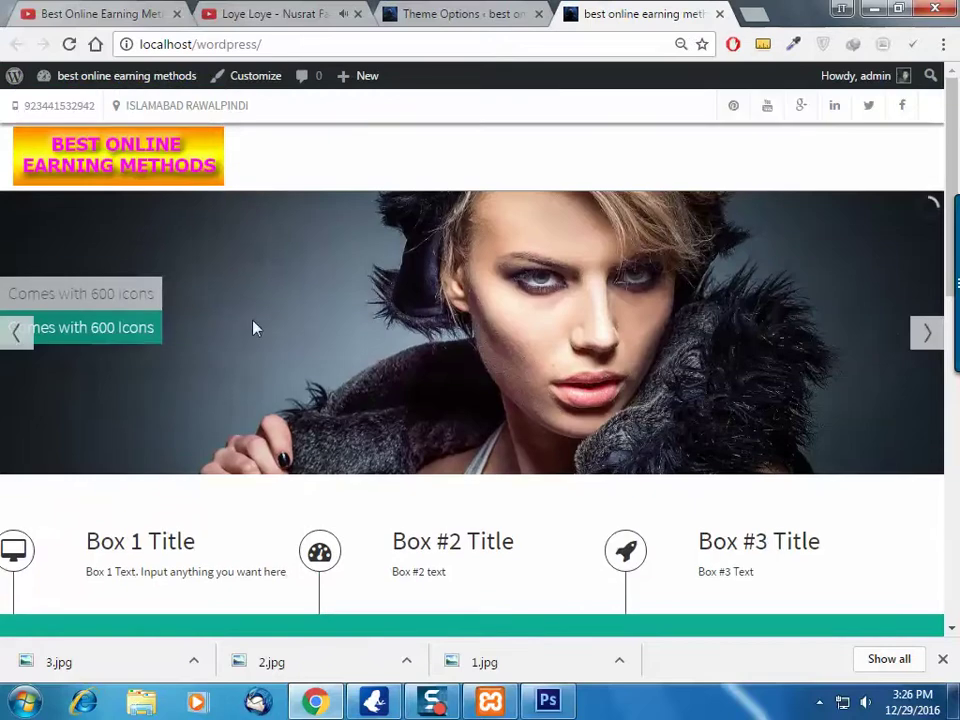
click(14, 335)
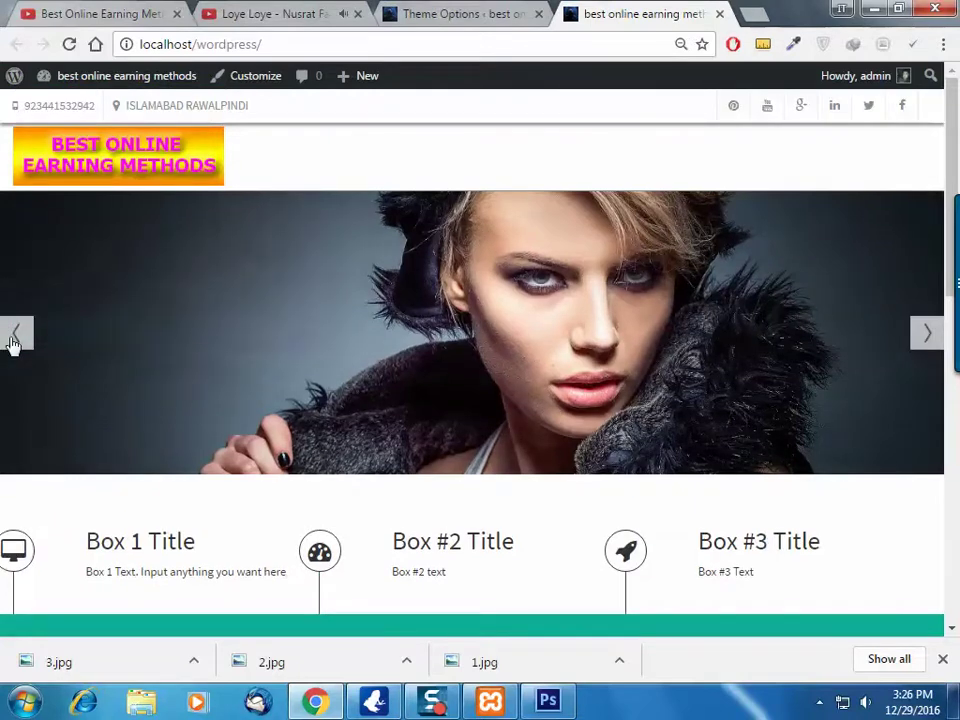
click(69, 44)
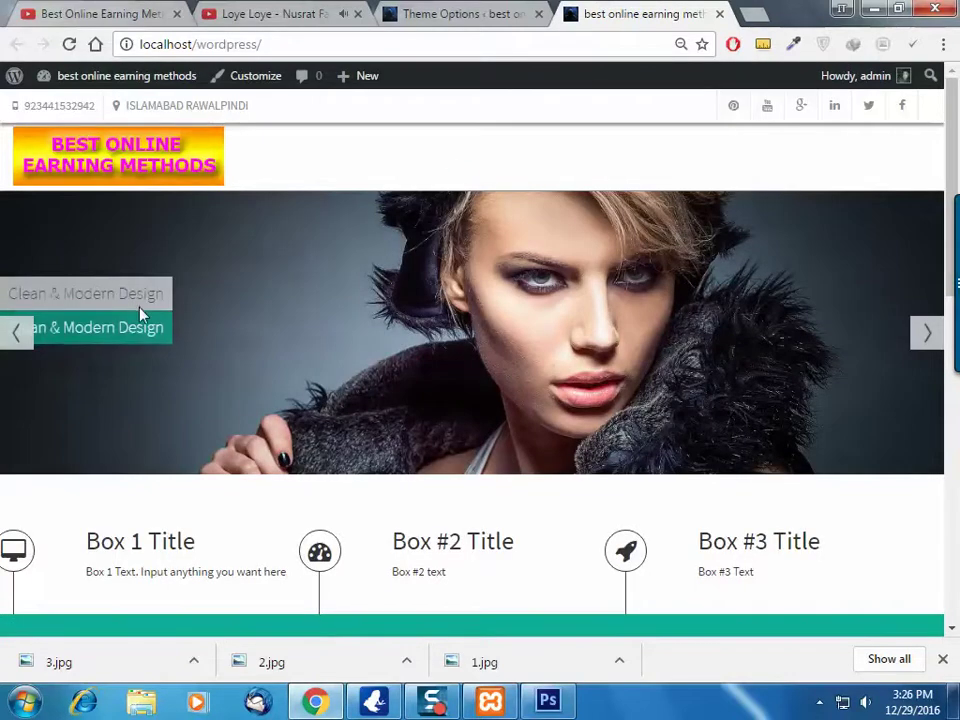
click(490, 10)
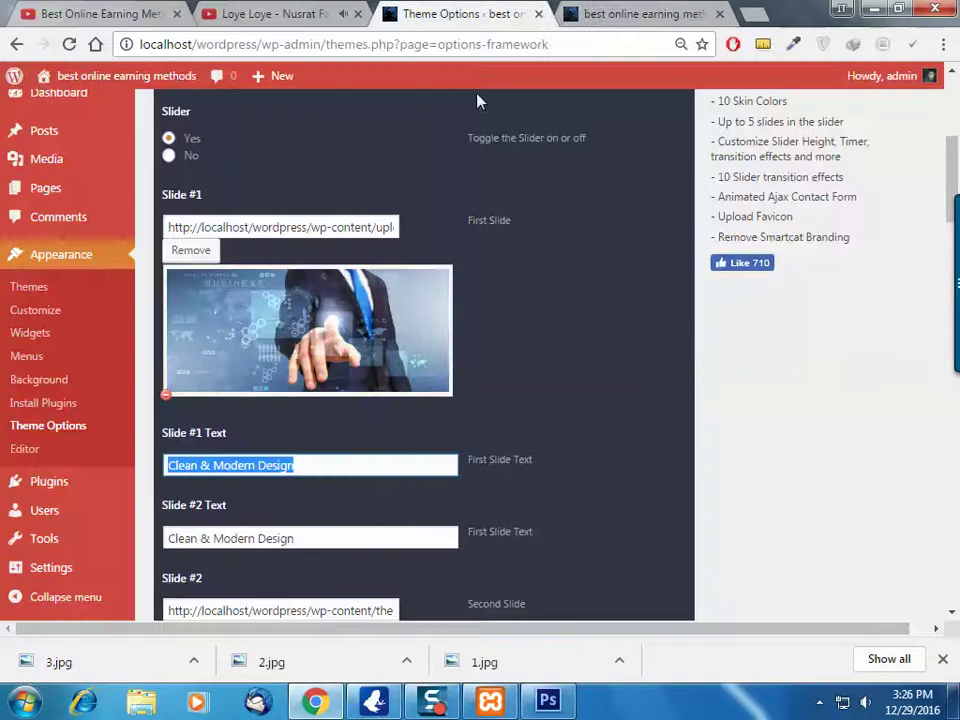
scroll(316, 542, down, 5)
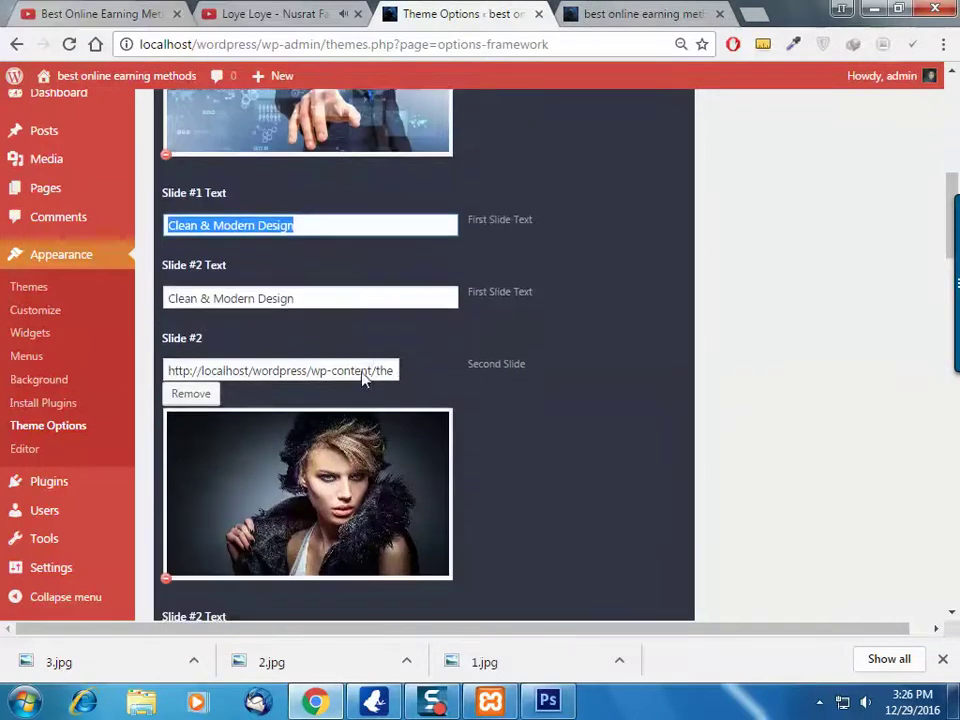
scroll(364, 378, up, 4)
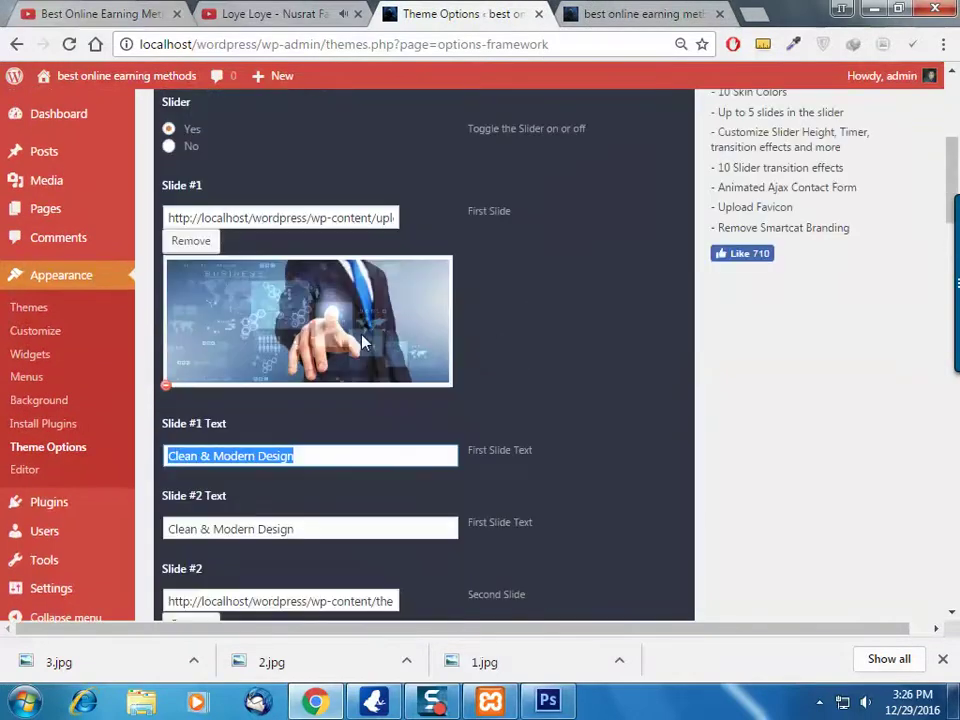
drag(204, 195, 163, 185)
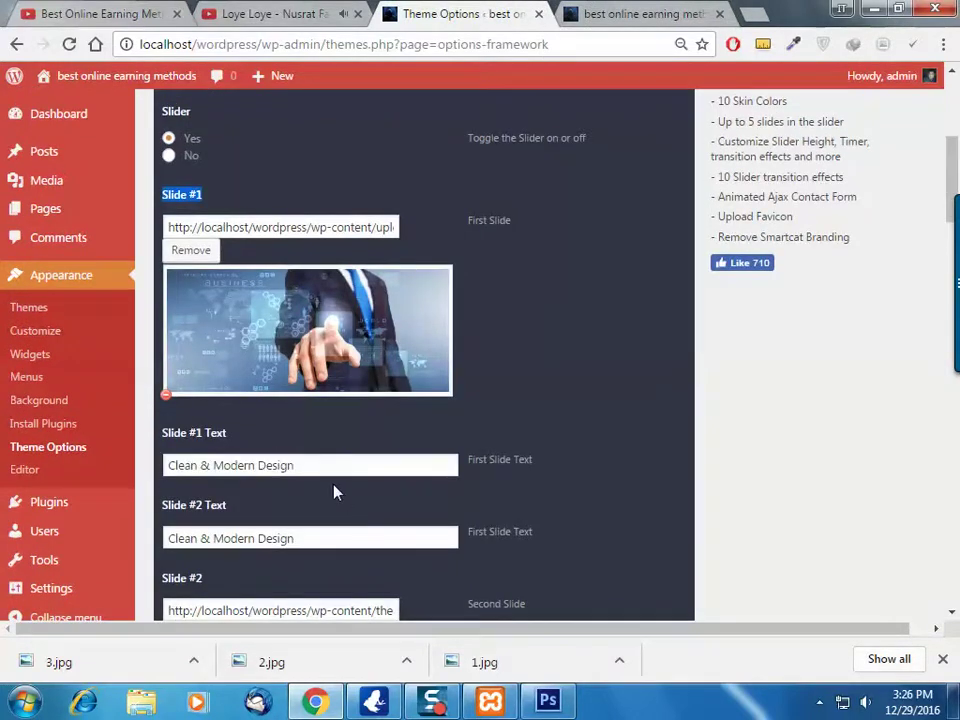
drag(336, 465, 165, 457)
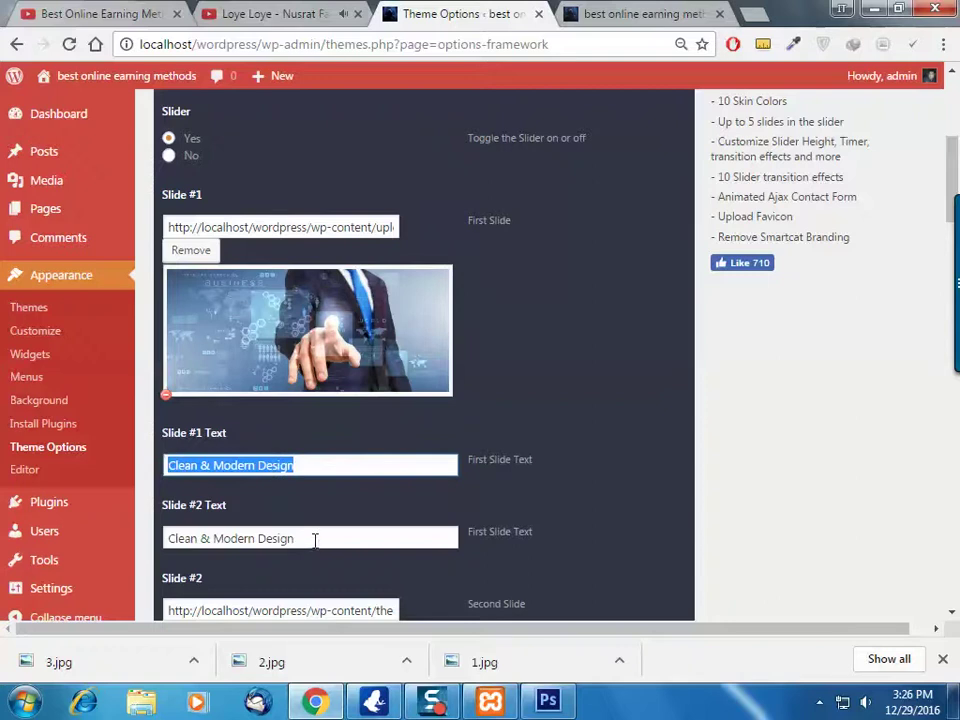
drag(314, 540, 163, 537)
click(660, 10)
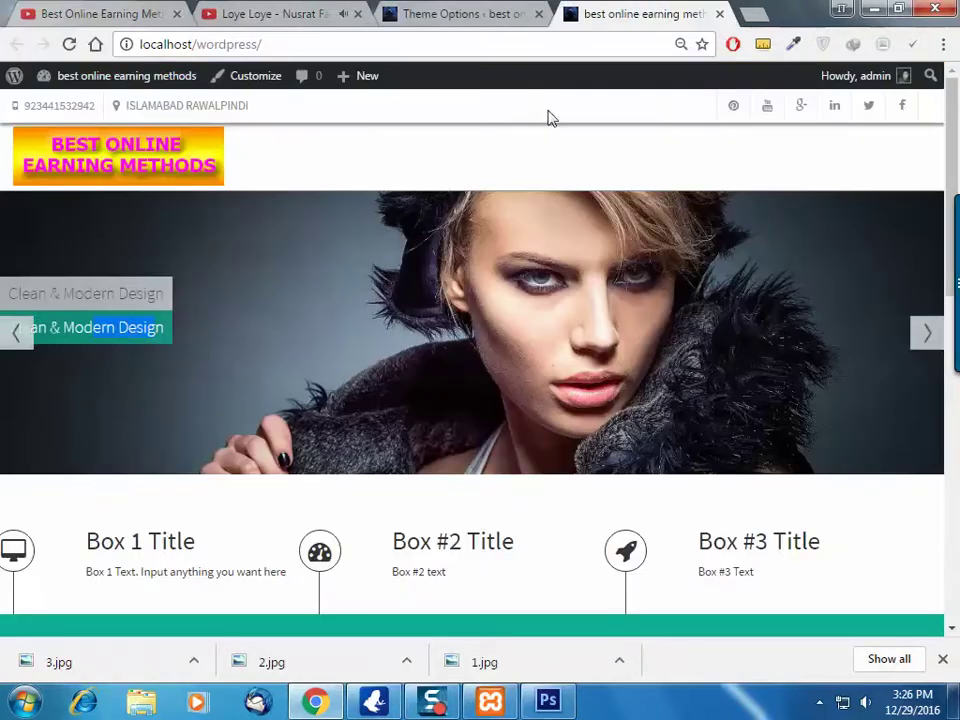
click(503, 10)
drag(304, 459, 64, 458)
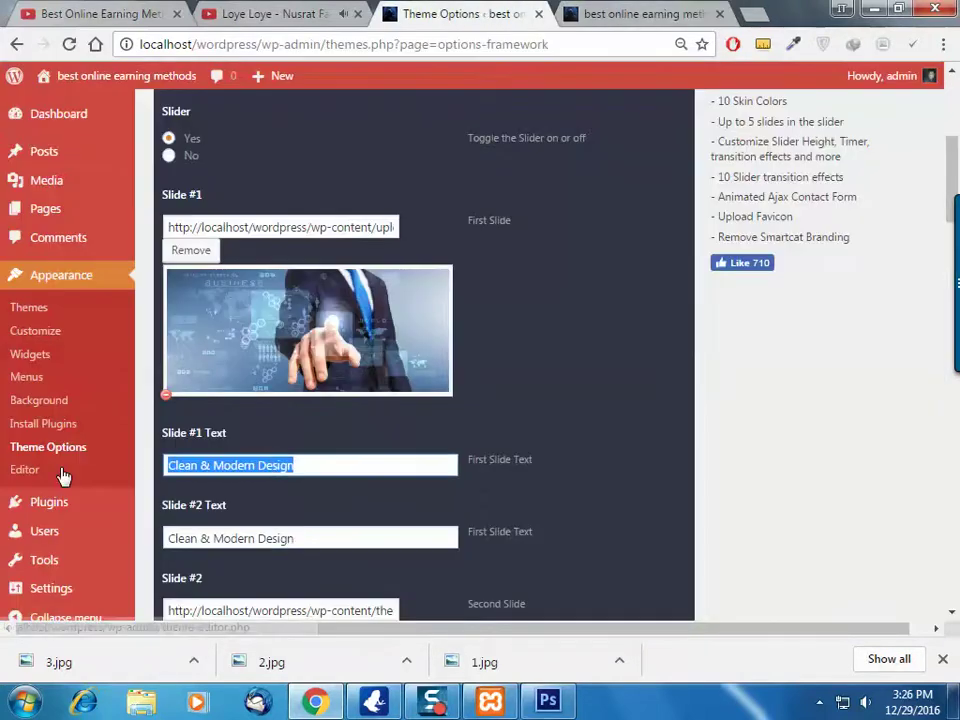
key(BackSpace)
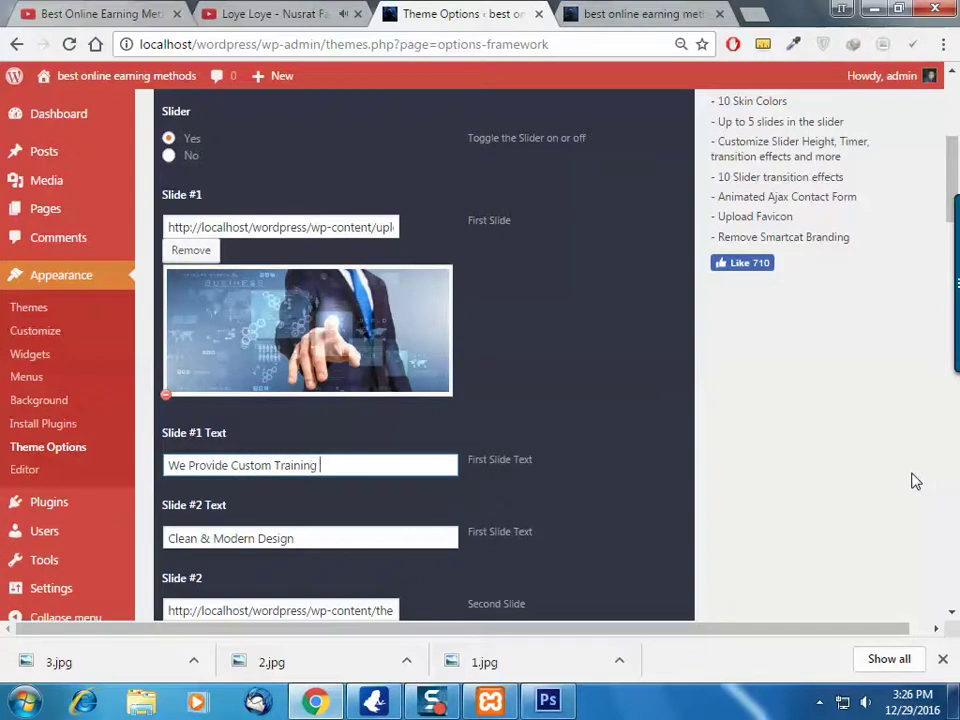
Replace the Slide #2 Text 'Clean & Modern Design' by typing 'WordPress'
drag(369, 557, 160, 540)
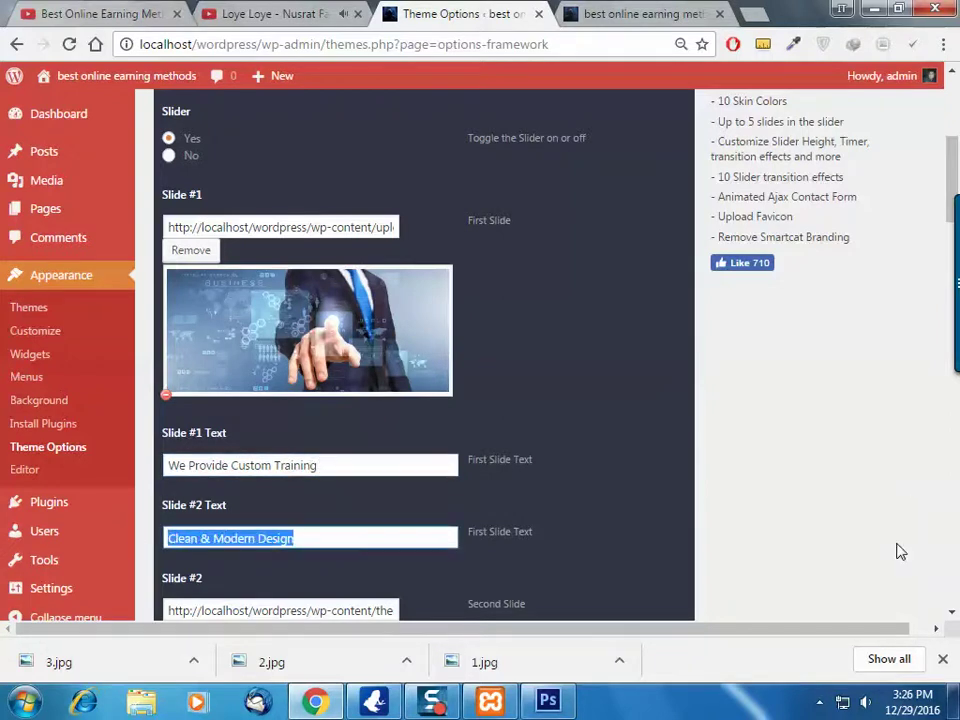
key(BackSpace)
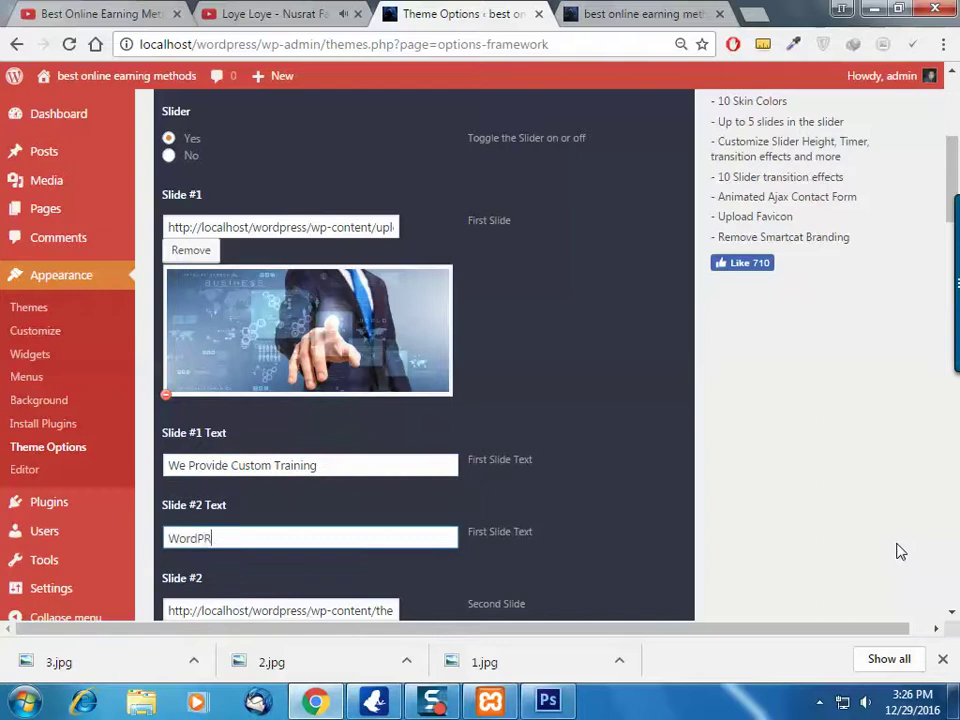
text(WordPress, Graphics Designing & Etc)
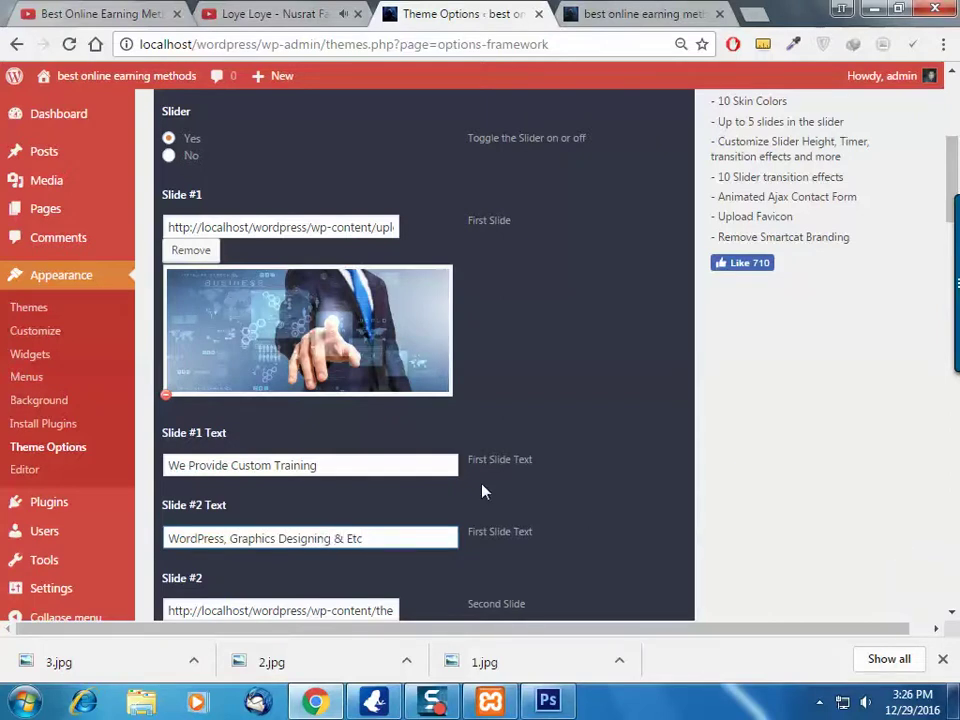
scroll(481, 491, down, 3)
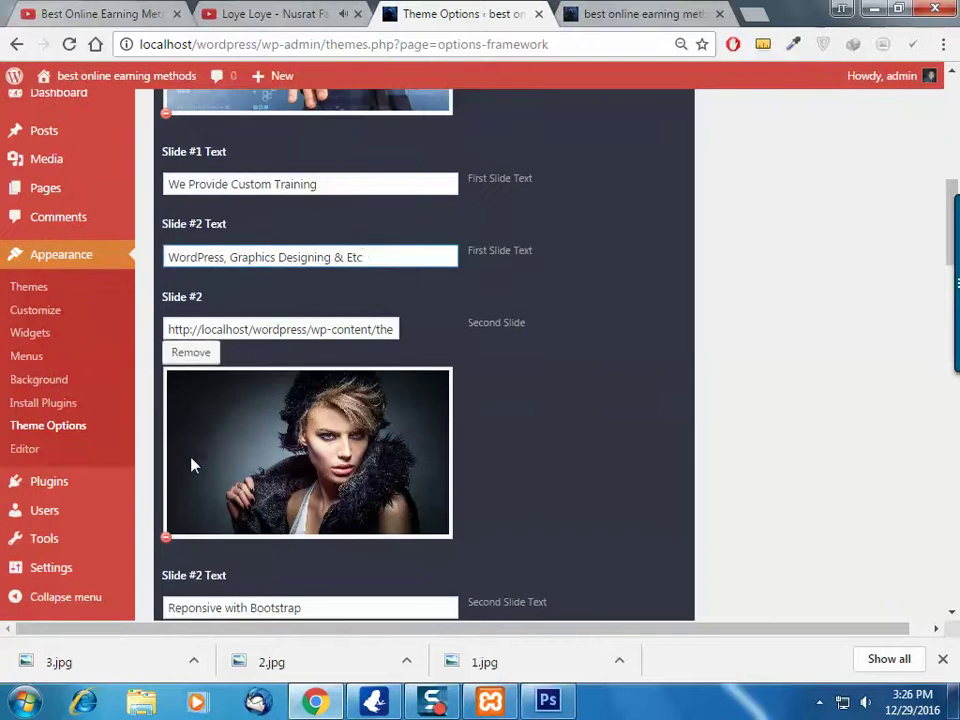
Replace the Slide #2 image with the newly uploaded 2.jpg
click(192, 354)
click(430, 327)
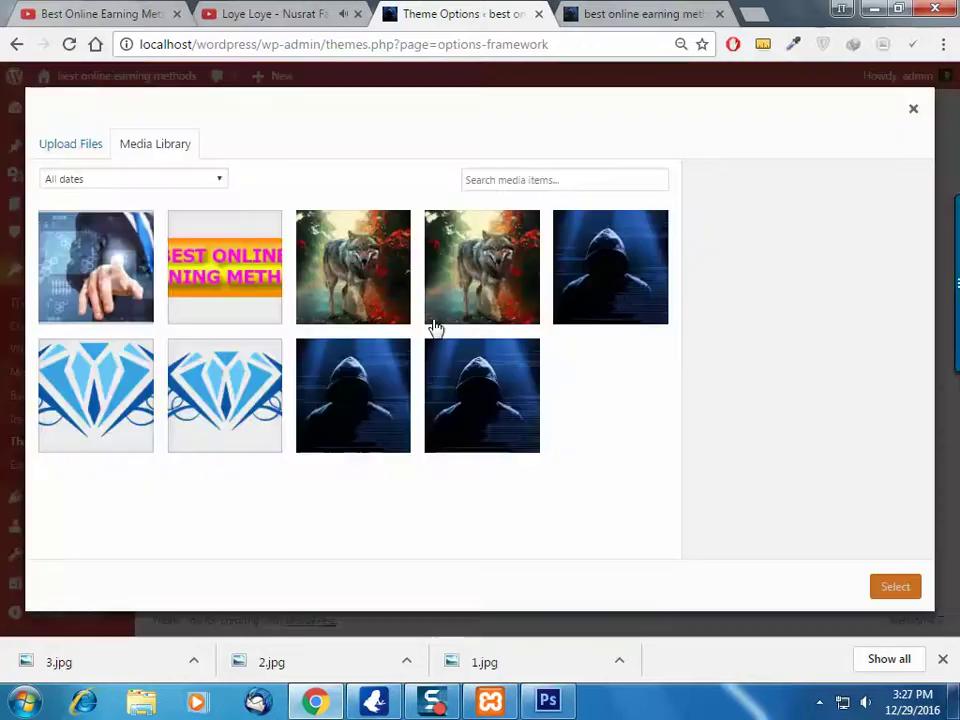
click(60, 147)
drag(214, 669, 463, 385)
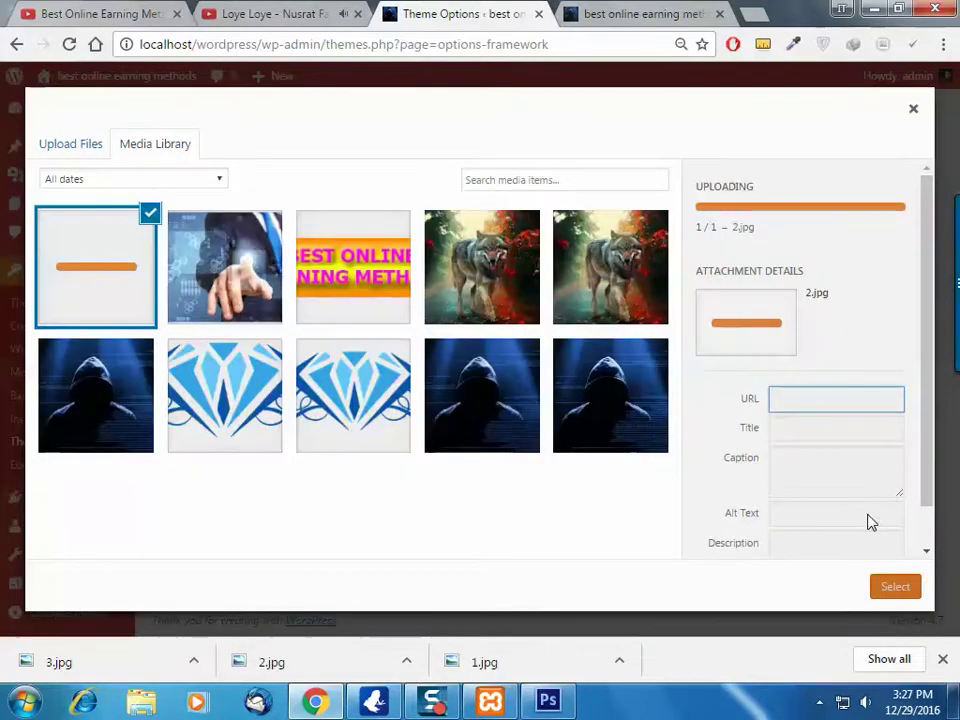
click(897, 589)
Replace the first Slide #2 text line with 'We Provide Custom Training'
scroll(395, 390, down, 1)
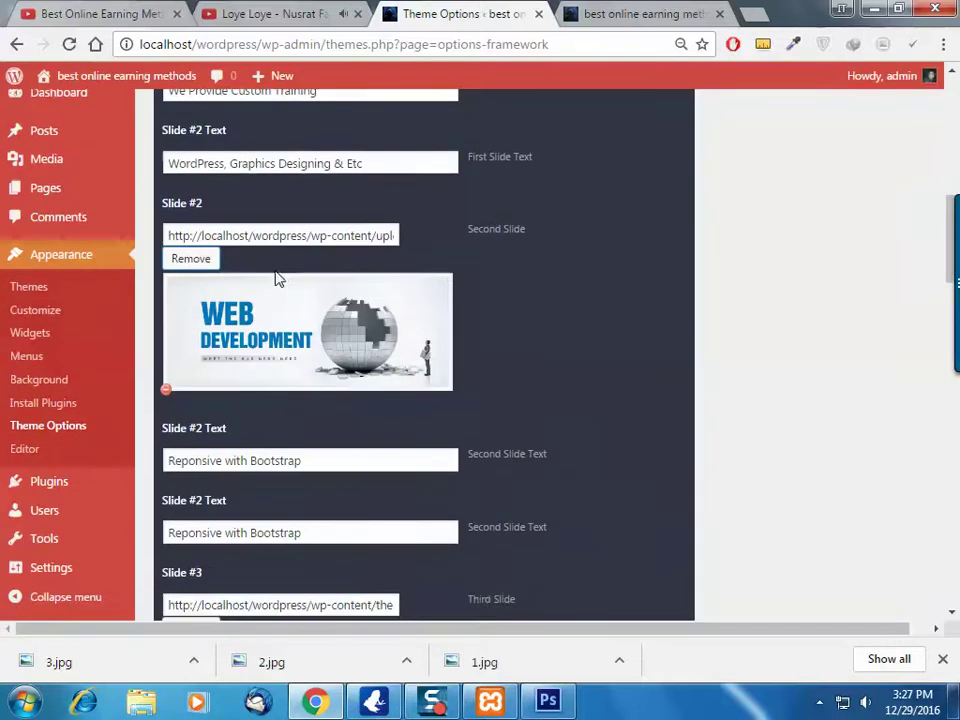
scroll(300, 400, up, 1)
scroll(340, 400, down, 1)
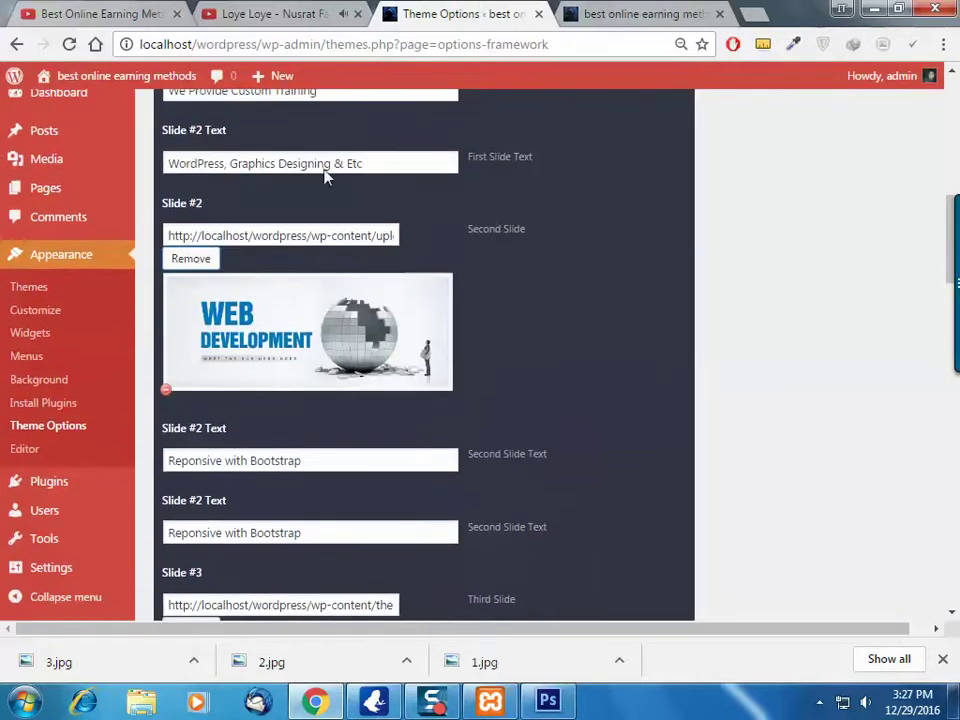
triple_click(342, 93)
key(ctrl+c)
scroll(455, 367, up, 3)
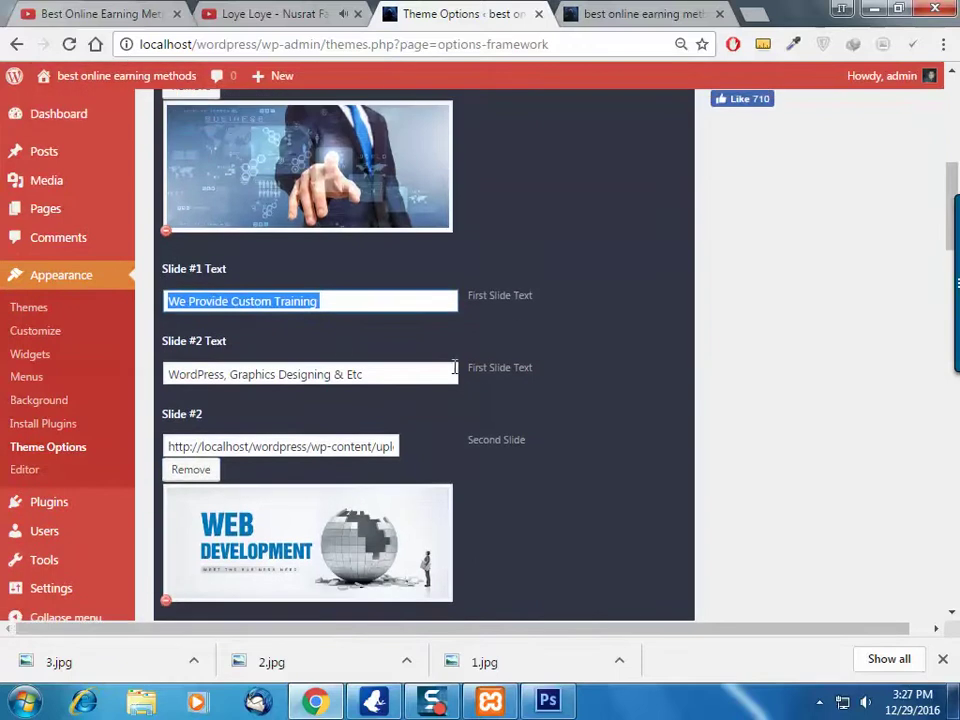
scroll(364, 489, down, 4)
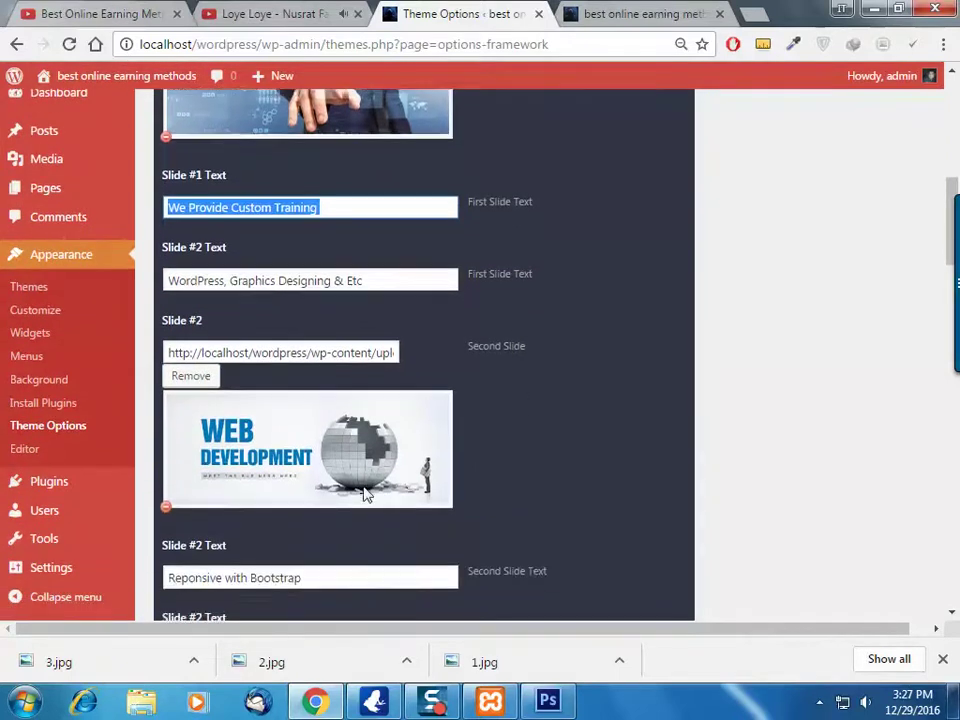
triple_click(323, 380)
key(ctrl+v)
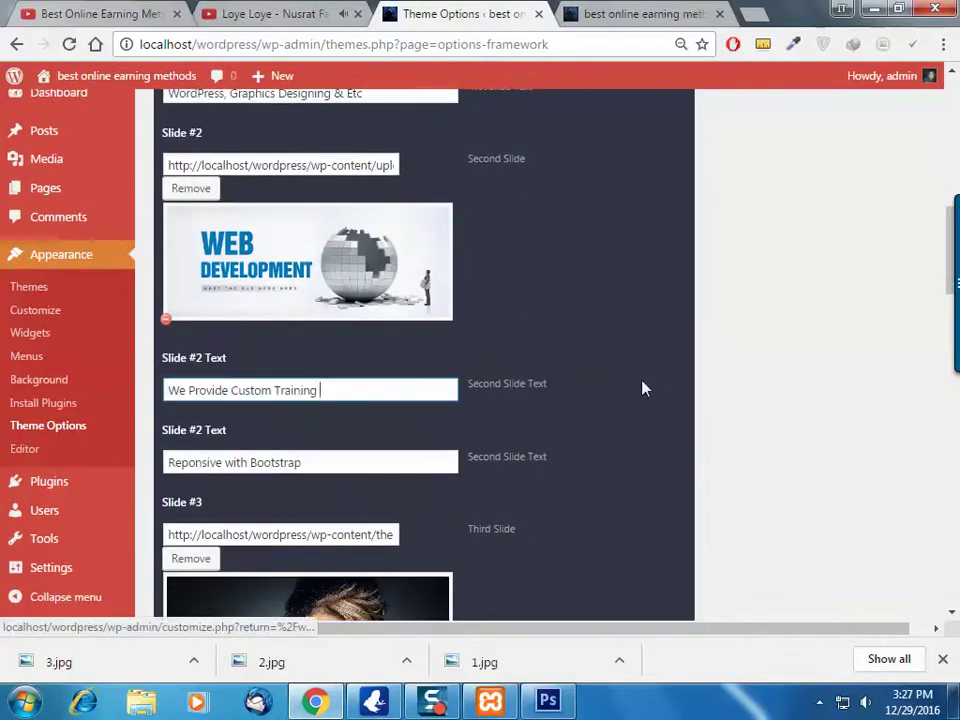
Replace the second Slide #2 text line 'Reponsive with Bootstrap' with 'WordPress, Graphics Designing & Etc'
scroll(330, 340, up, 1)
triple_click(386, 188)
key(ctrl+c)
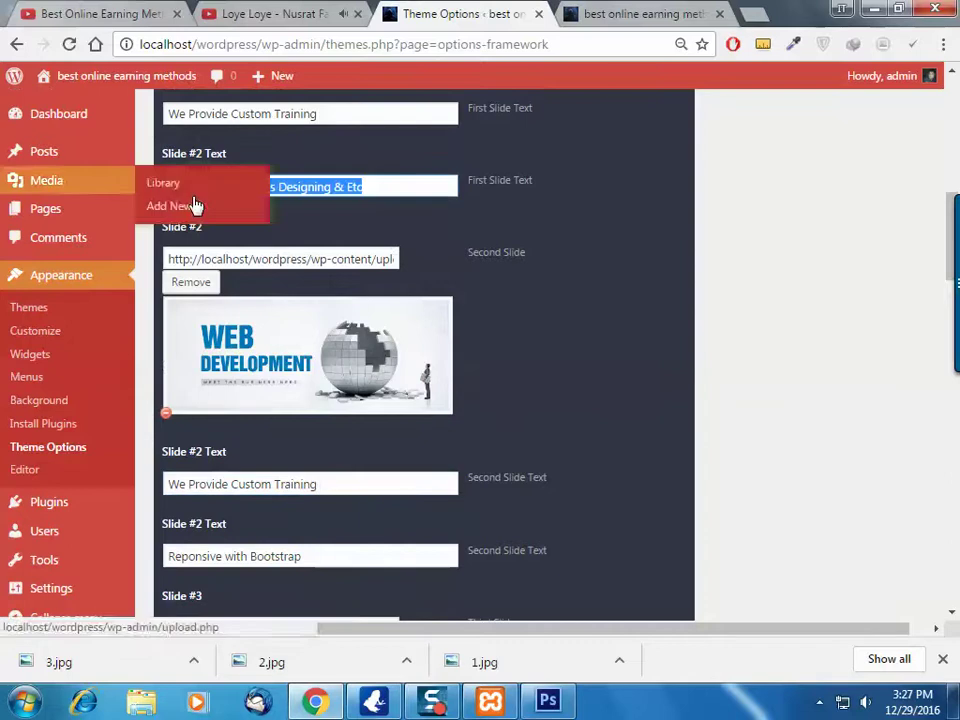
triple_click(371, 555)
mouse_move(70, 568)
key(ctrl+v)
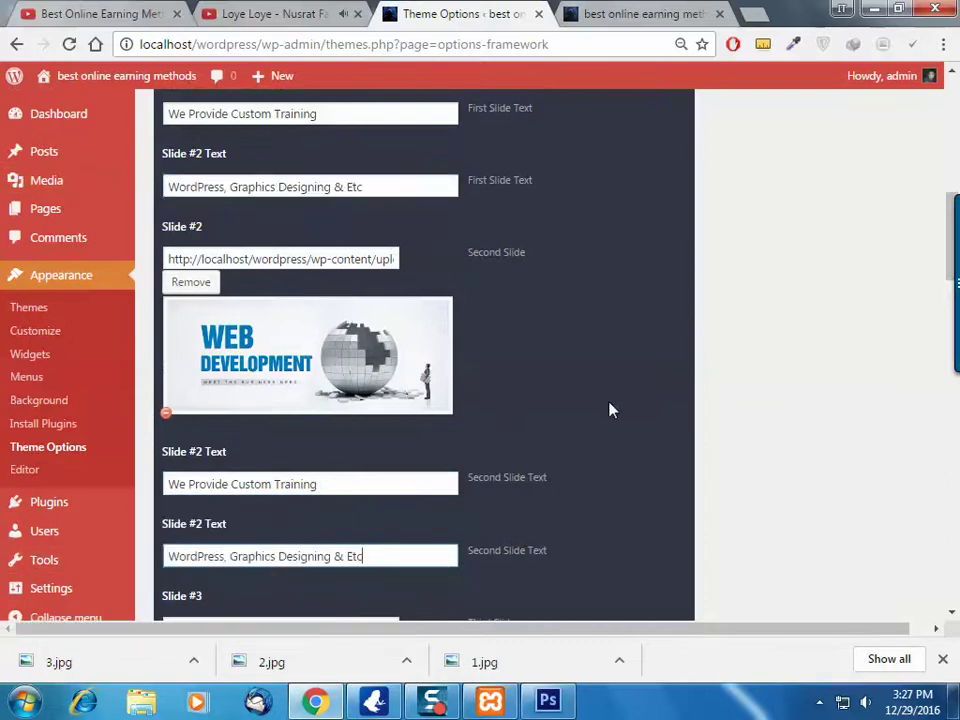
Remove the current Slide #3 image
scroll(606, 407, down, 2)
scroll(242, 439, down, 1)
click(193, 378)
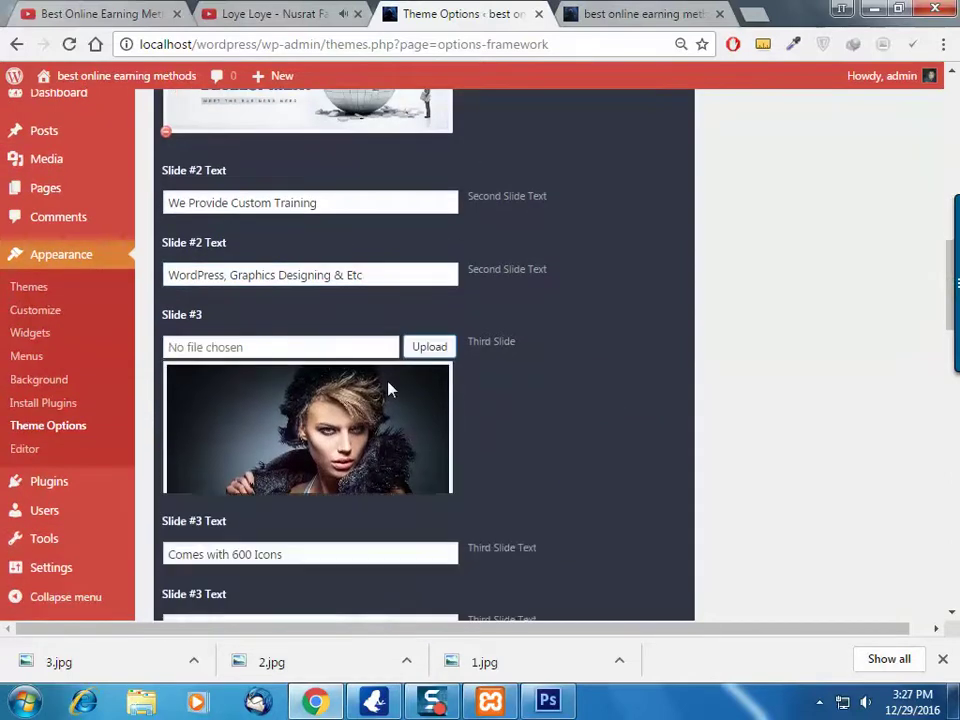
Upload 3.jpg to the Media Library and select it as the Slide #3 image
click(431, 346)
drag(118, 660, 741, 386)
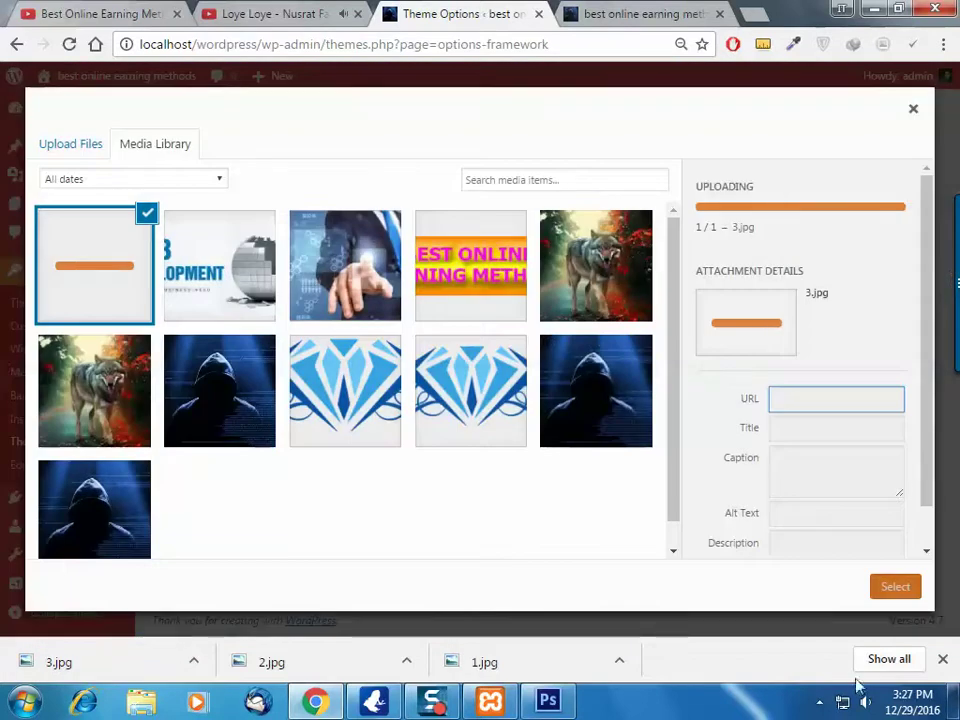
click(900, 590)
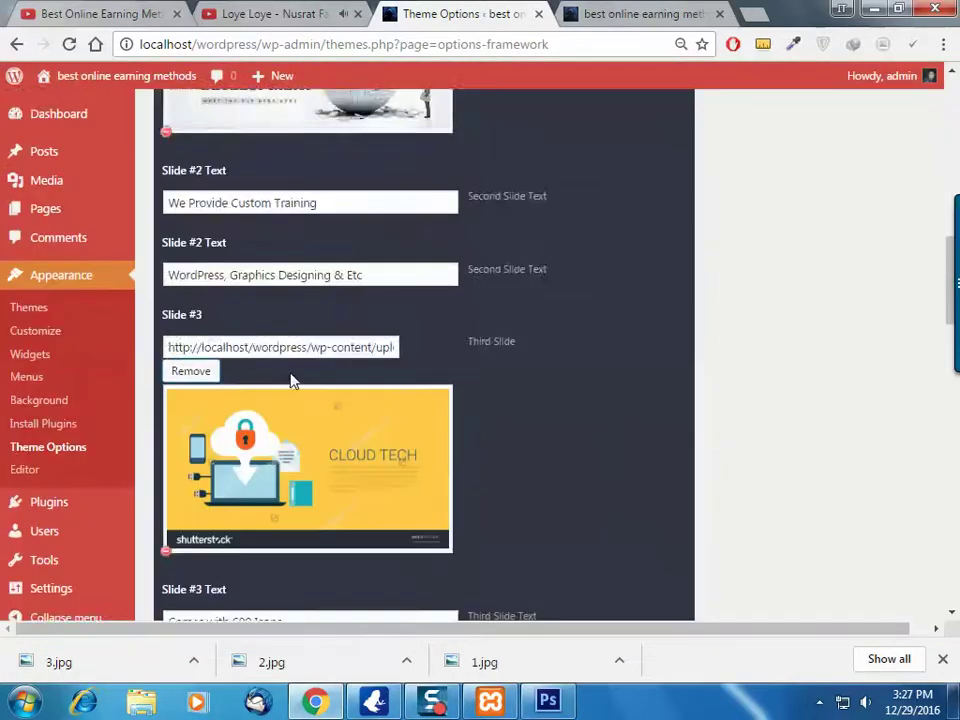
Review the Slide #3 text 'Comes with 600 Icons' and Box 1 Title, then view the live site
scroll(320, 410, down, 2)
triple_click(335, 438)
scroll(451, 481, down, 4)
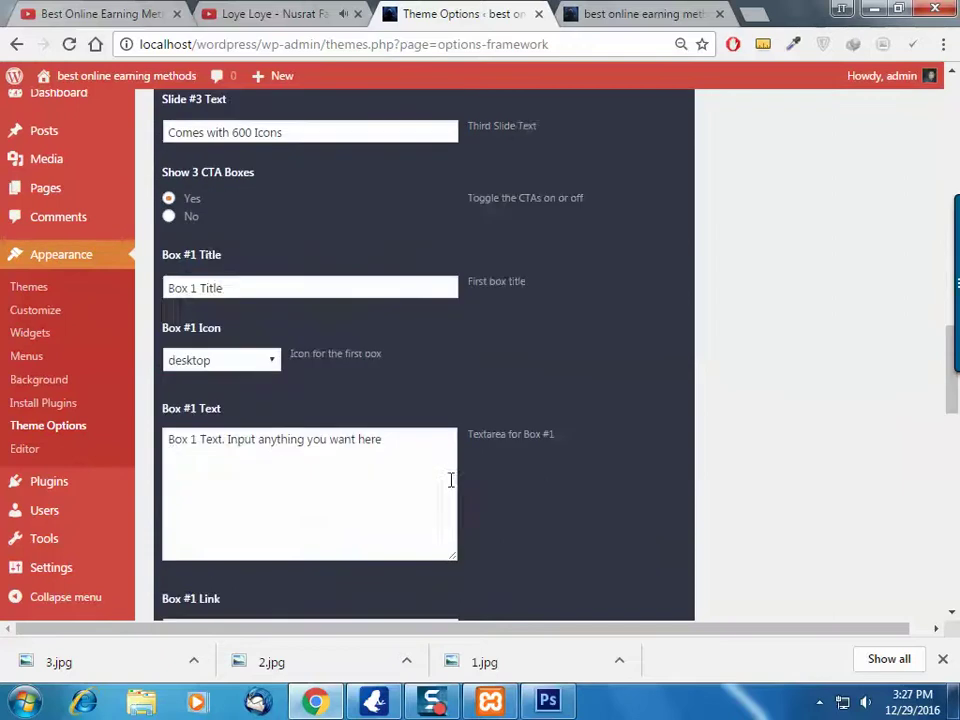
scroll(451, 481, down, 3)
scroll(445, 485, up, 7)
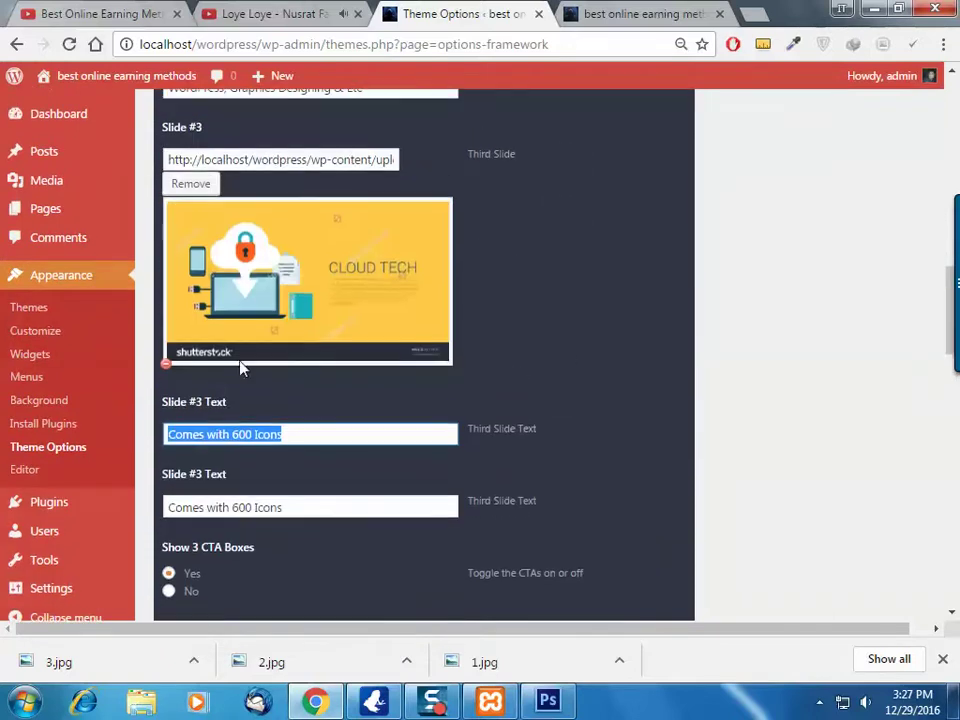
scroll(237, 405, down, 2)
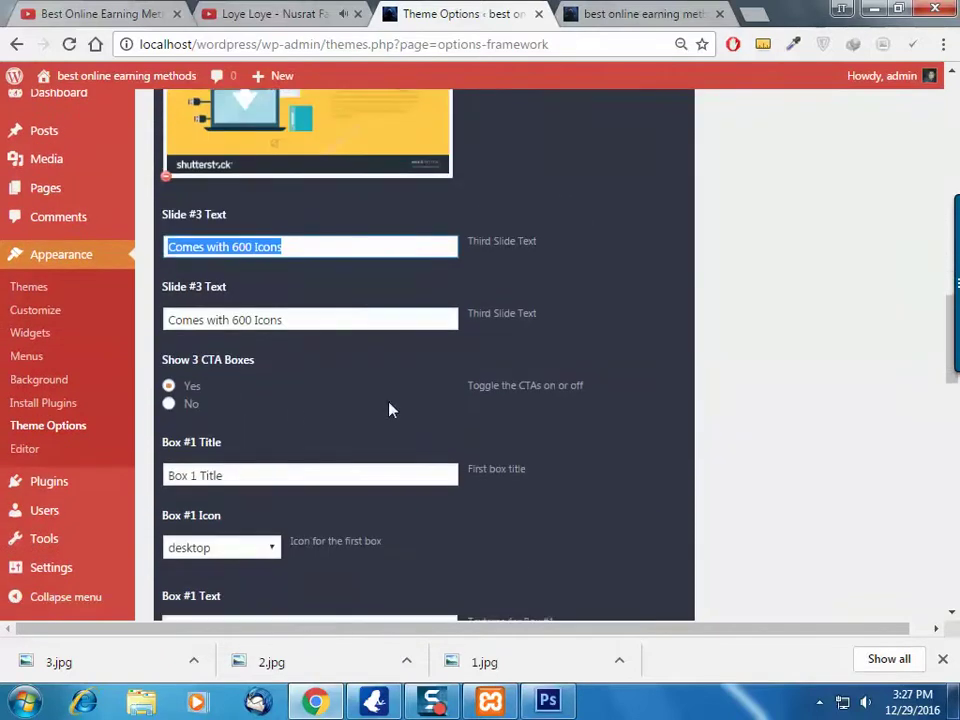
triple_click(257, 474)
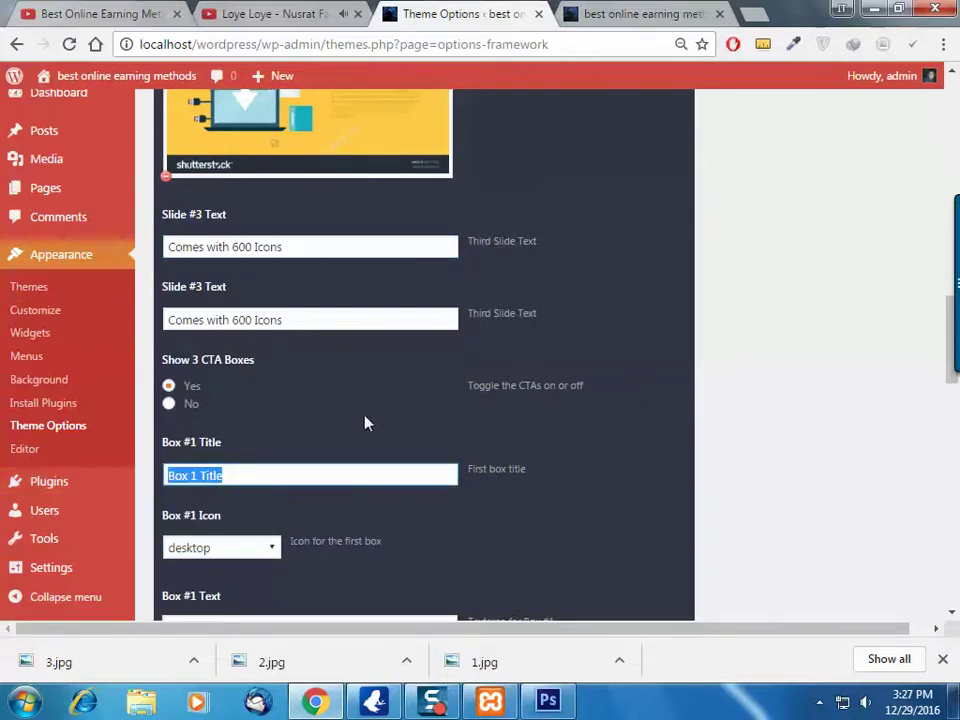
scroll(274, 462, down, 2)
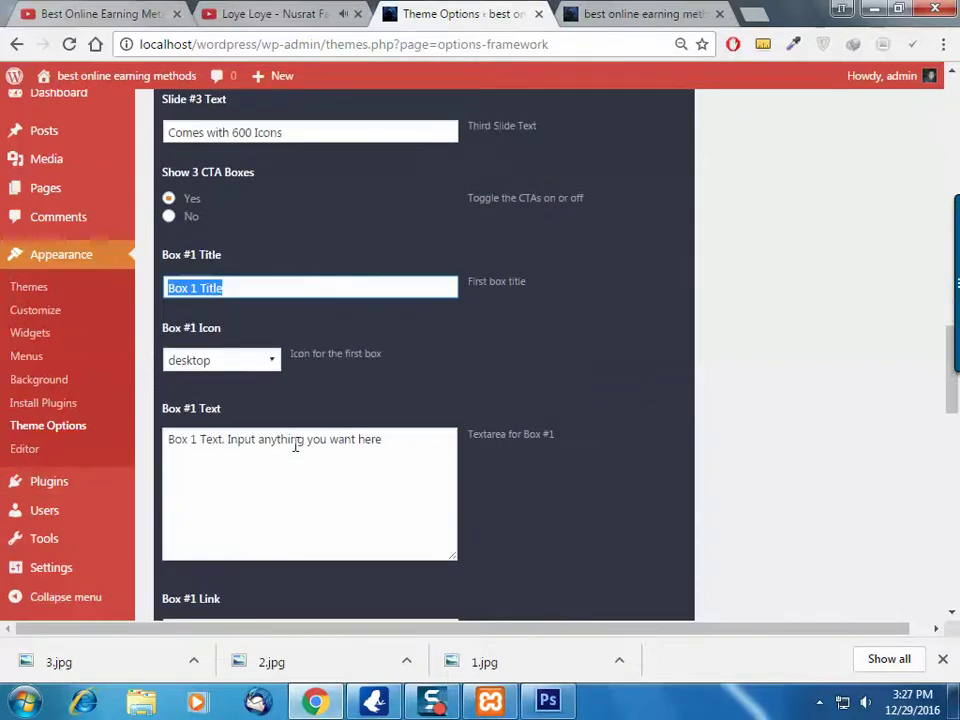
scroll(476, 396, down, 9)
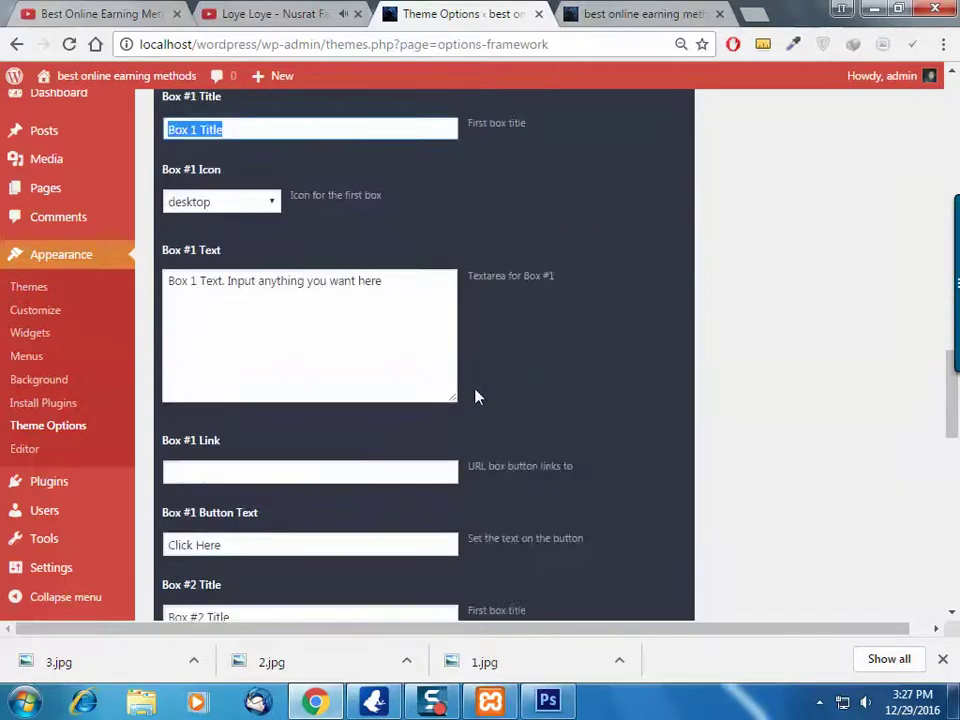
scroll(475, 401, down, 4)
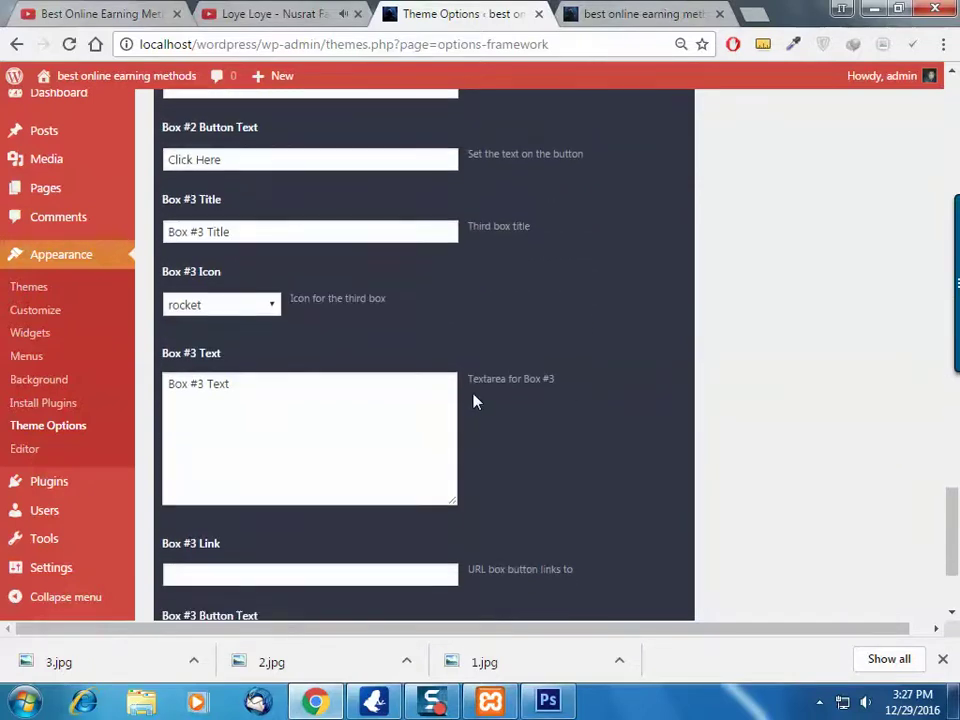
click(630, 12)
Check the Box #1 Icon list against the live site, keeping desktop as the icon
scroll(544, 364, down, 2)
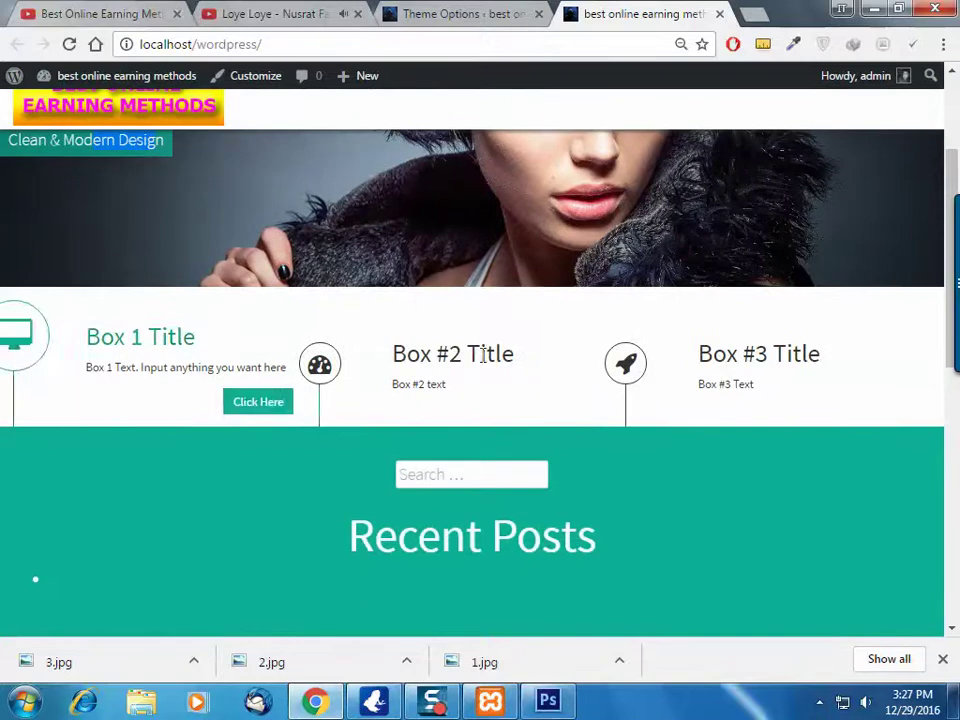
click(433, 10)
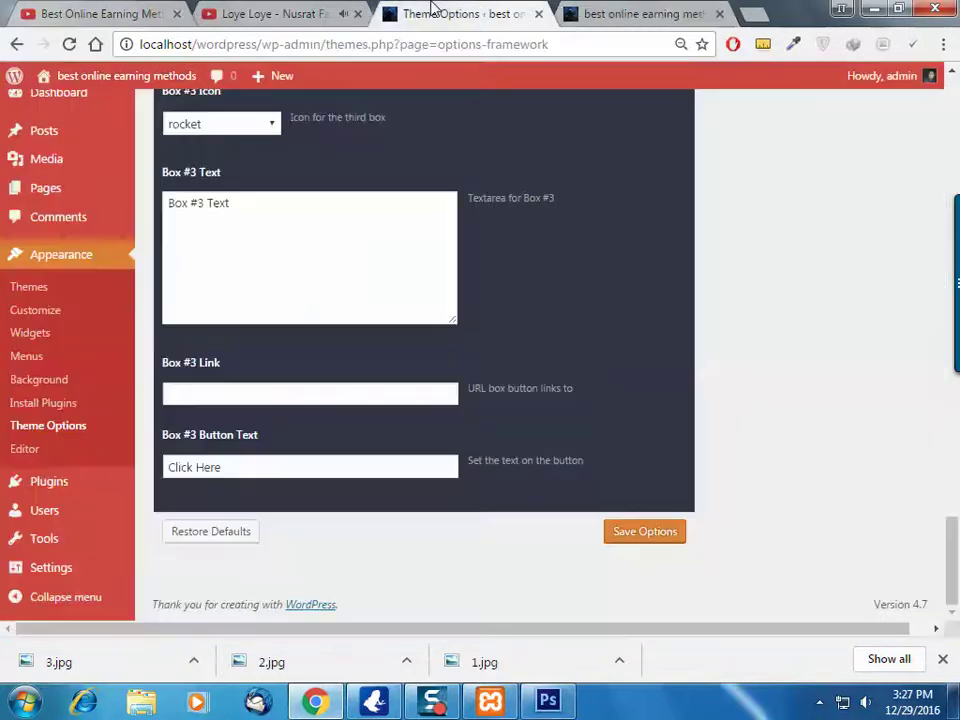
scroll(446, 225, up, 6)
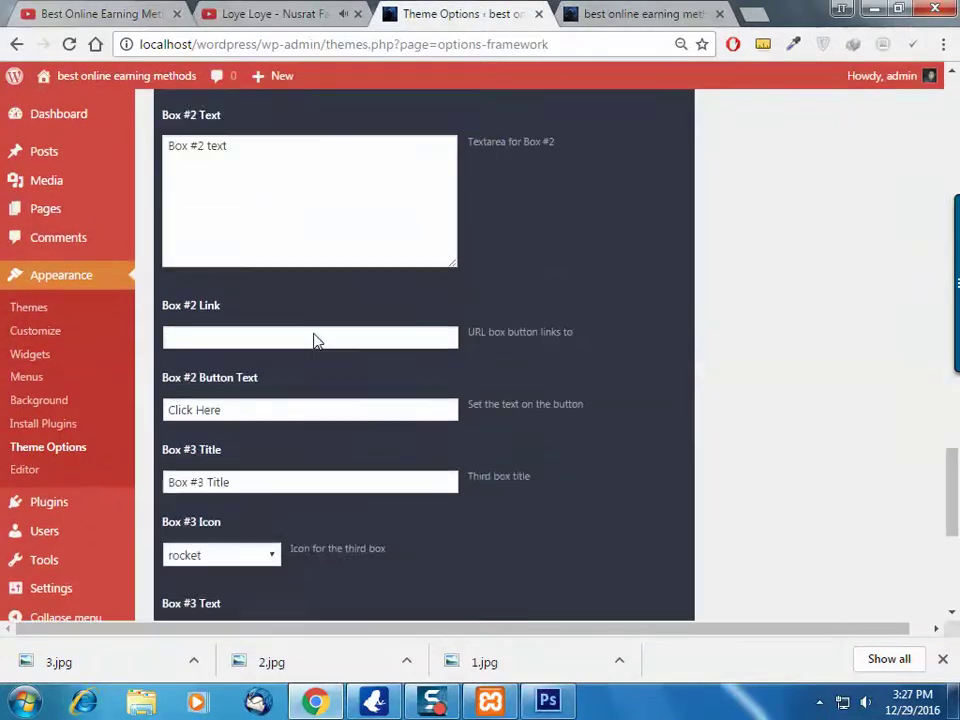
scroll(245, 294, up, 2)
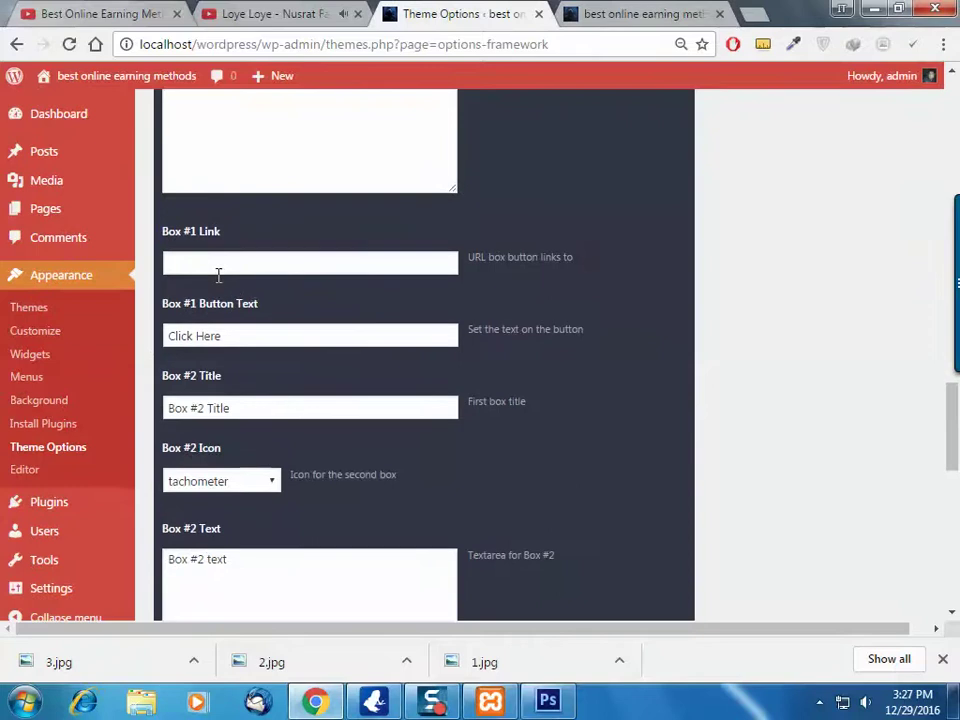
scroll(218, 272, up, 2)
scroll(254, 250, up, 1)
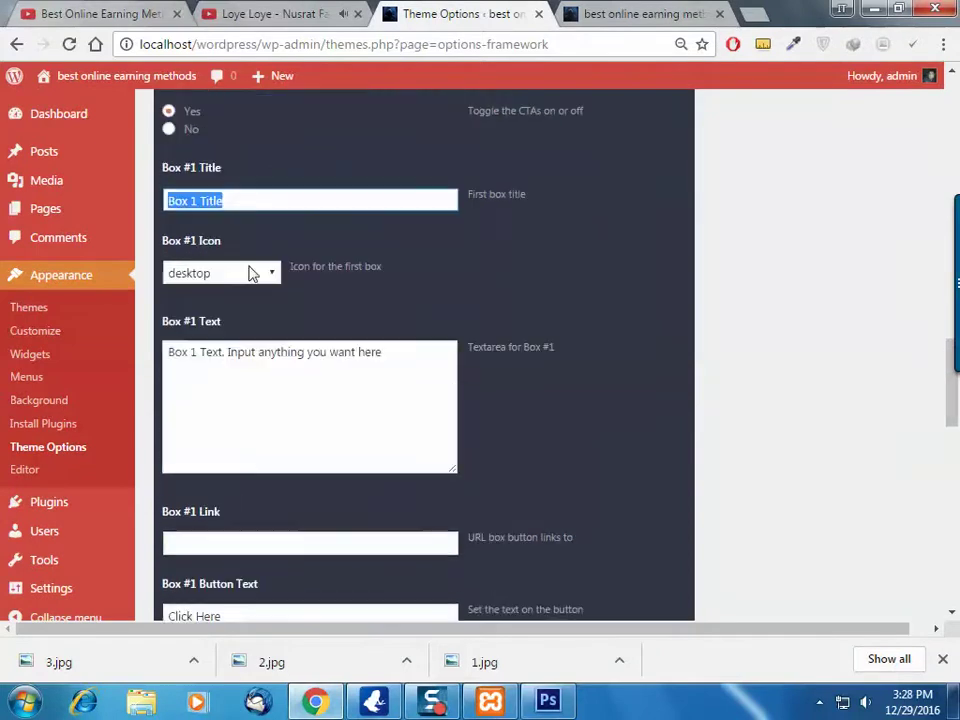
click(249, 274)
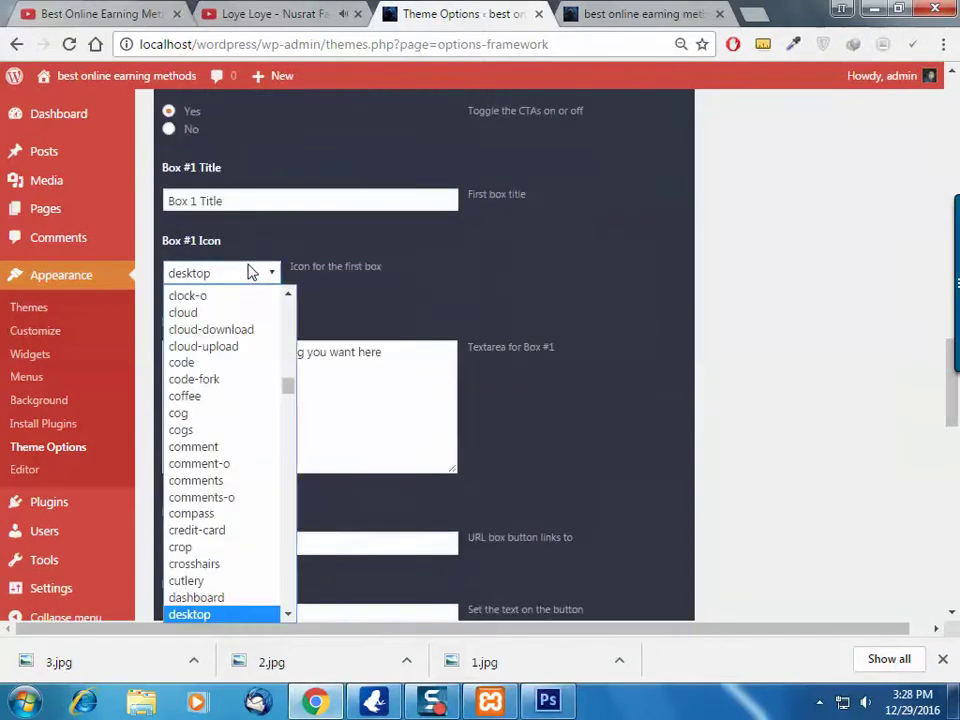
click(250, 272)
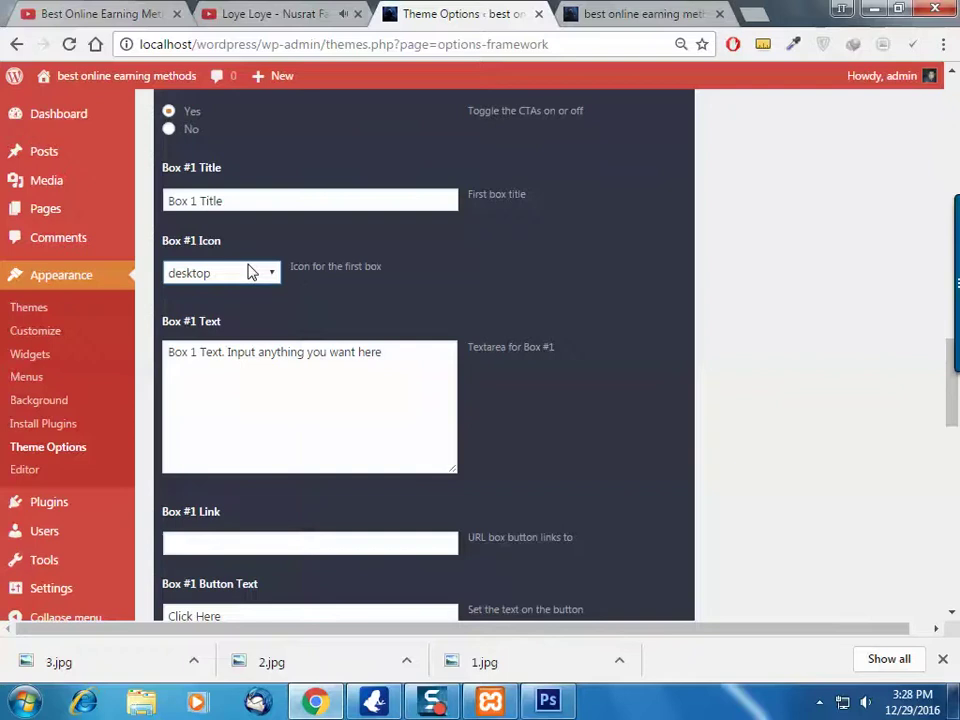
scroll(250, 201, up, 3)
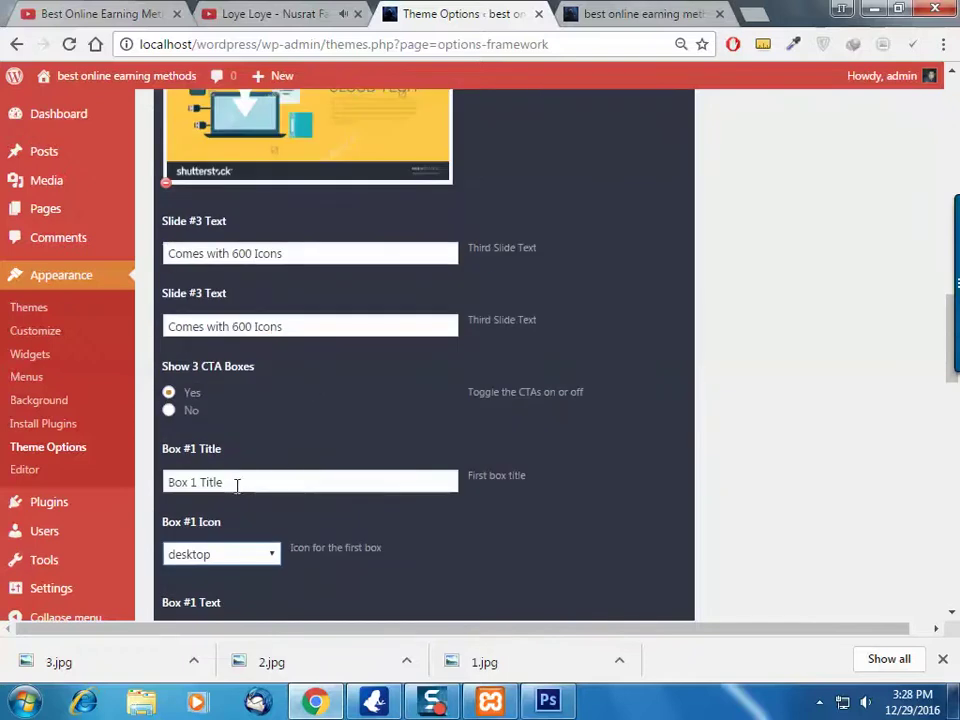
triple_click(237, 484)
key(ctrl+Tab)
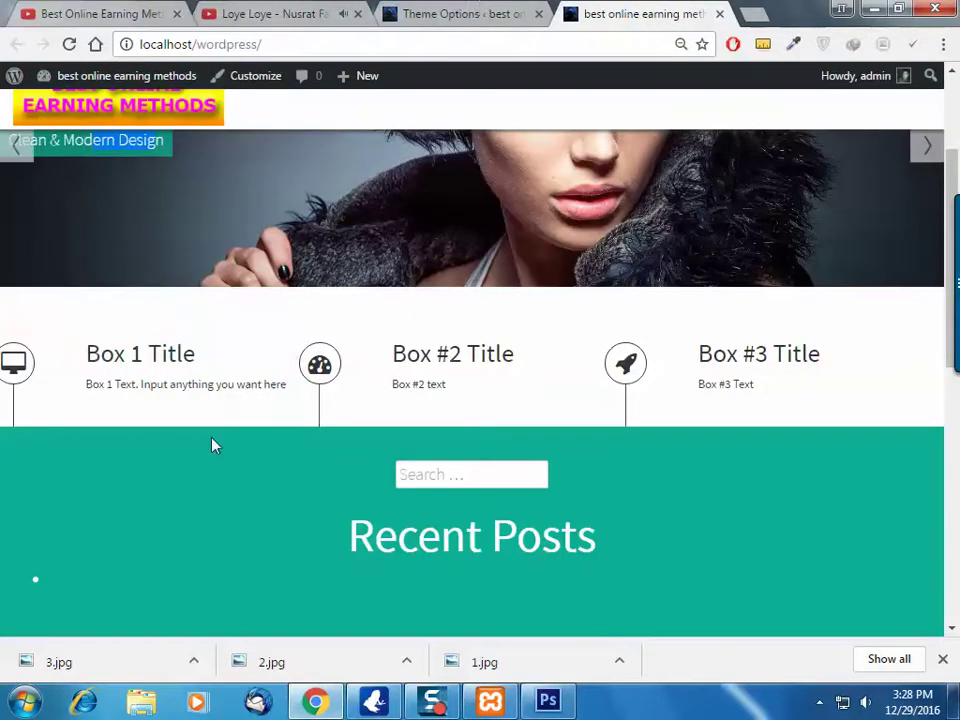
key(ctrl+shift+Tab)
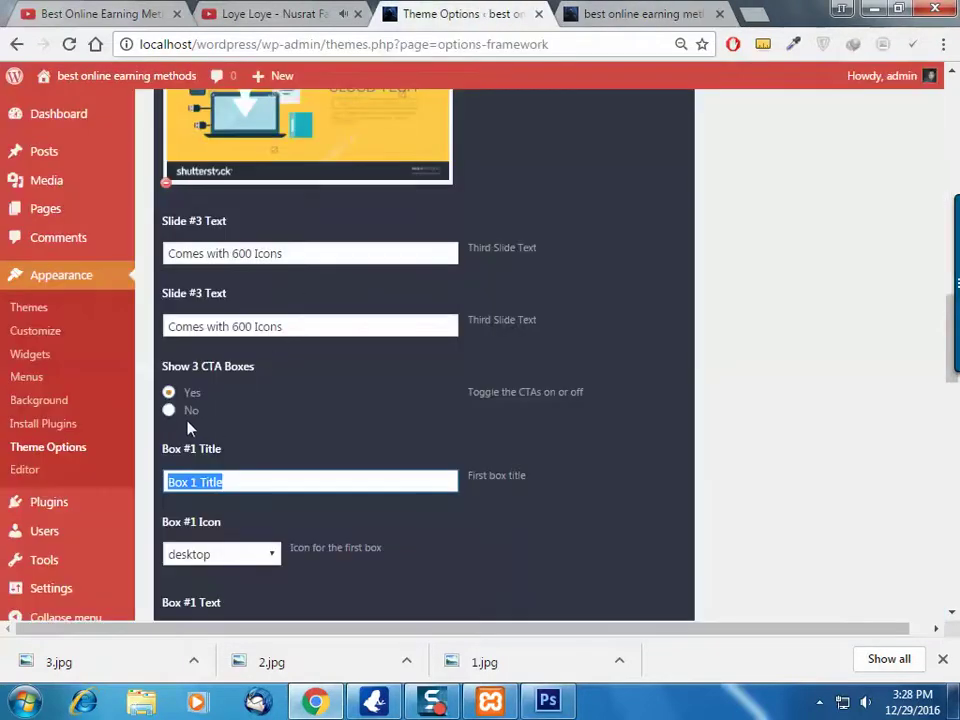
Recheck the front page, leave the Box #1 icon as desktop, and set Show 3 CTA Boxes to No
click(712, 12)
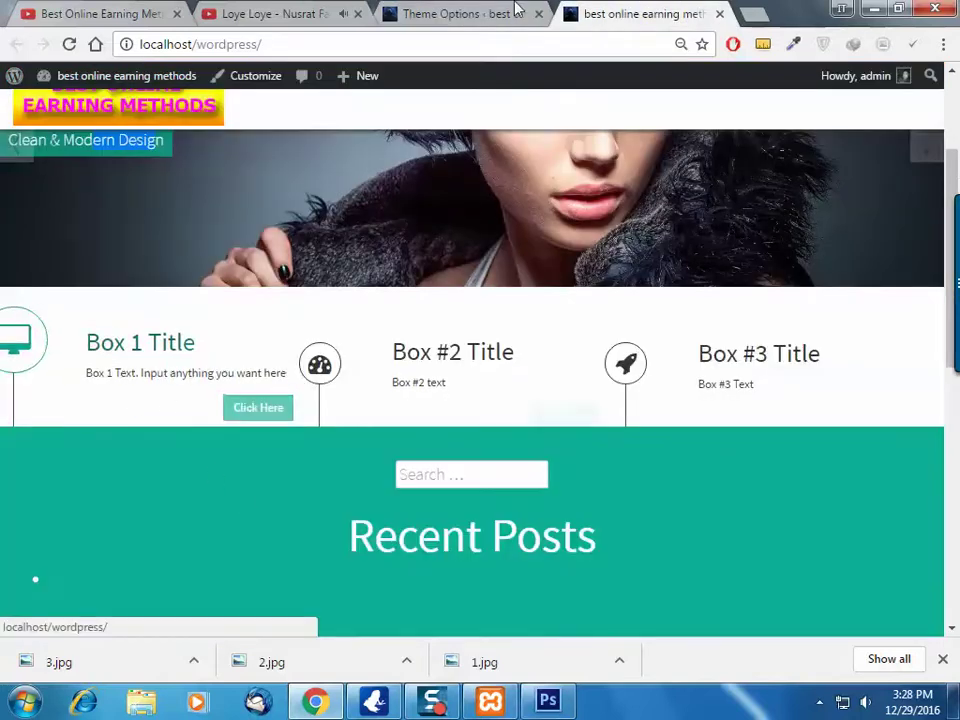
click(517, 10)
scroll(277, 503, down, 2)
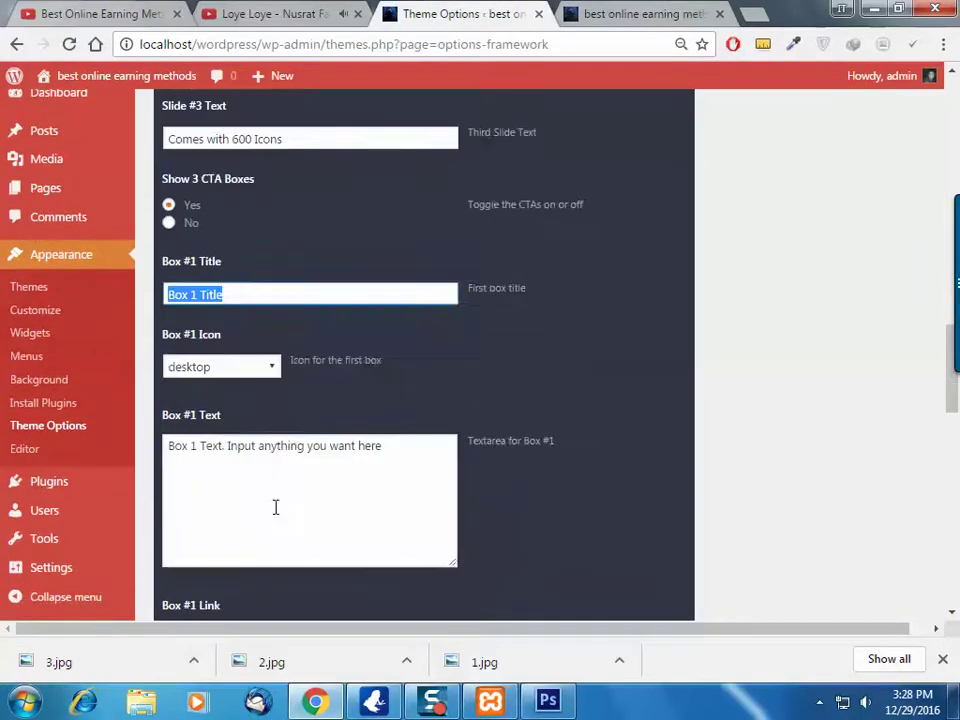
scroll(274, 498, down, 2)
scroll(274, 508, up, 3)
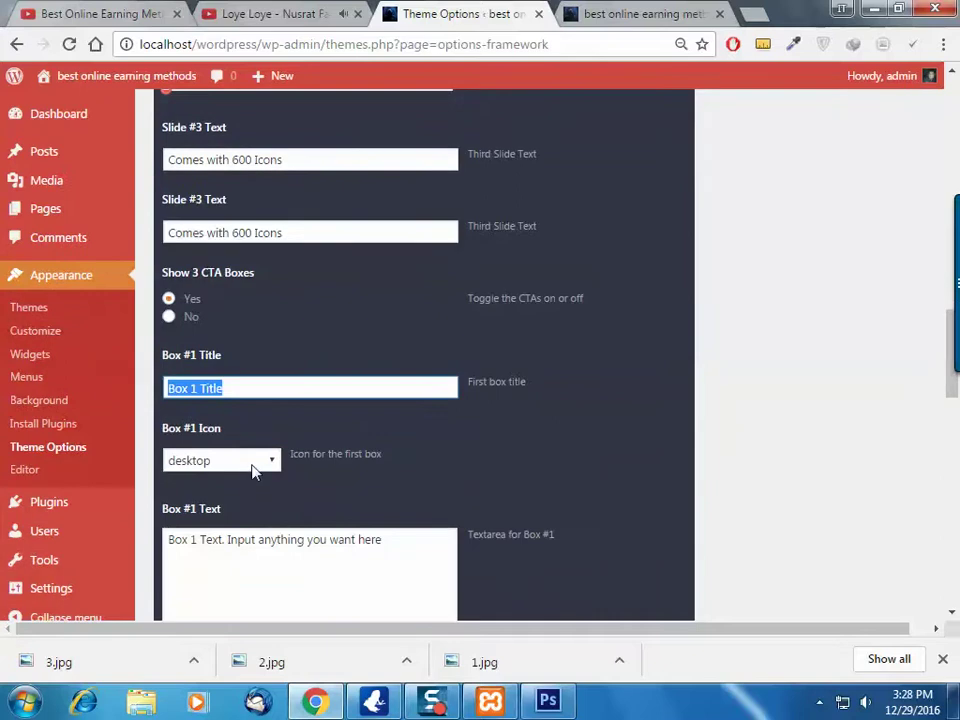
click(254, 468)
scroll(236, 315, up, 10)
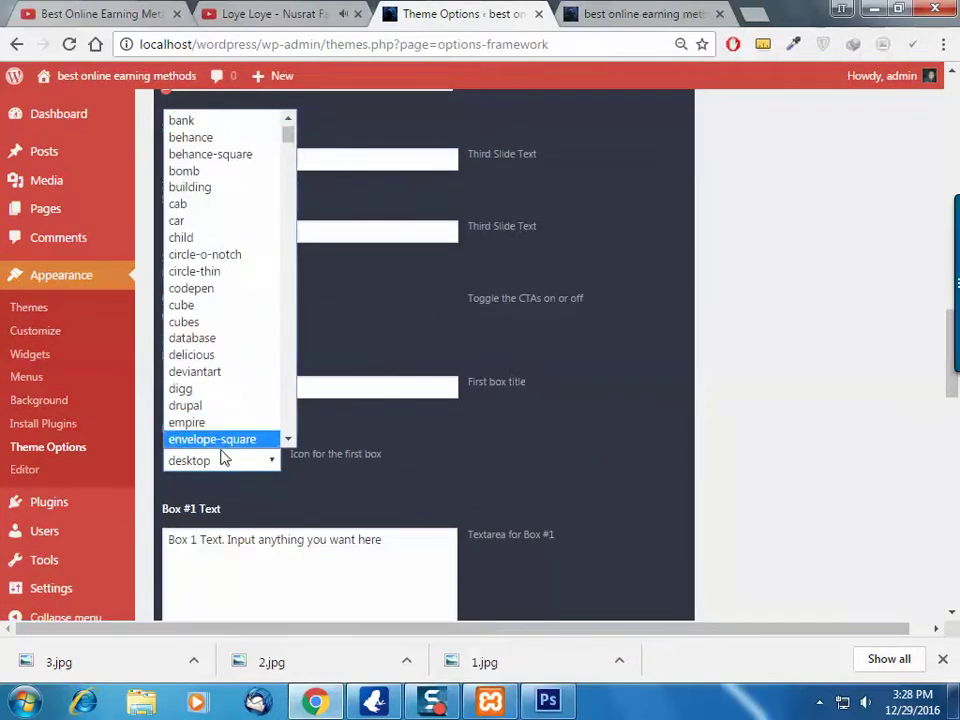
click(221, 440)
scroll(223, 444, down, 5)
scroll(223, 432, up, 3)
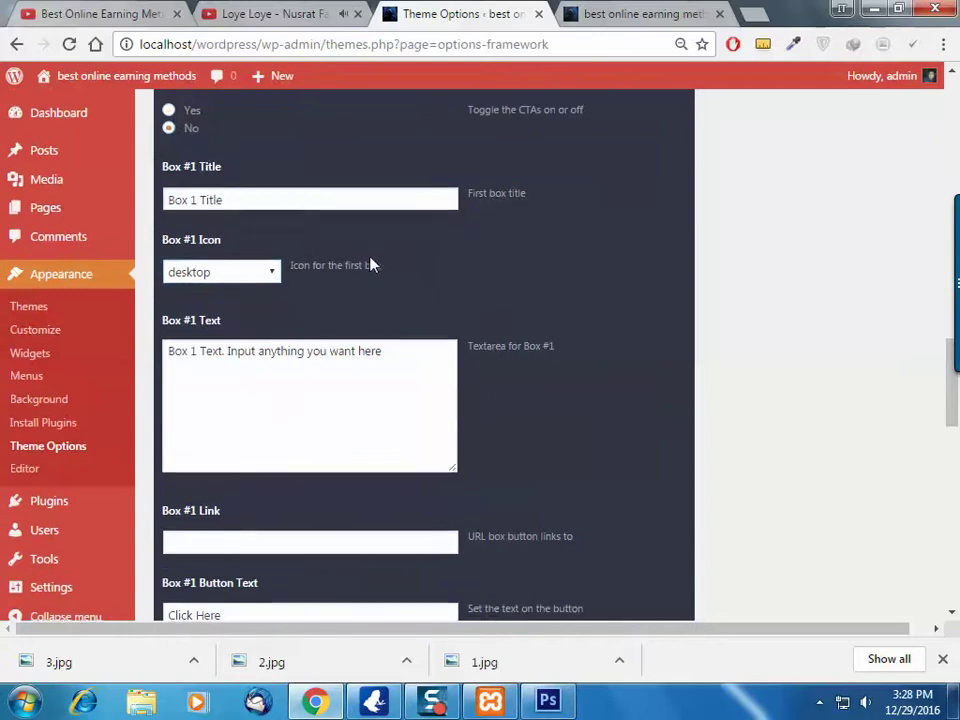
scroll(385, 275, down, 10)
Save the theme options and reload the live site to check the new slides
click(673, 533)
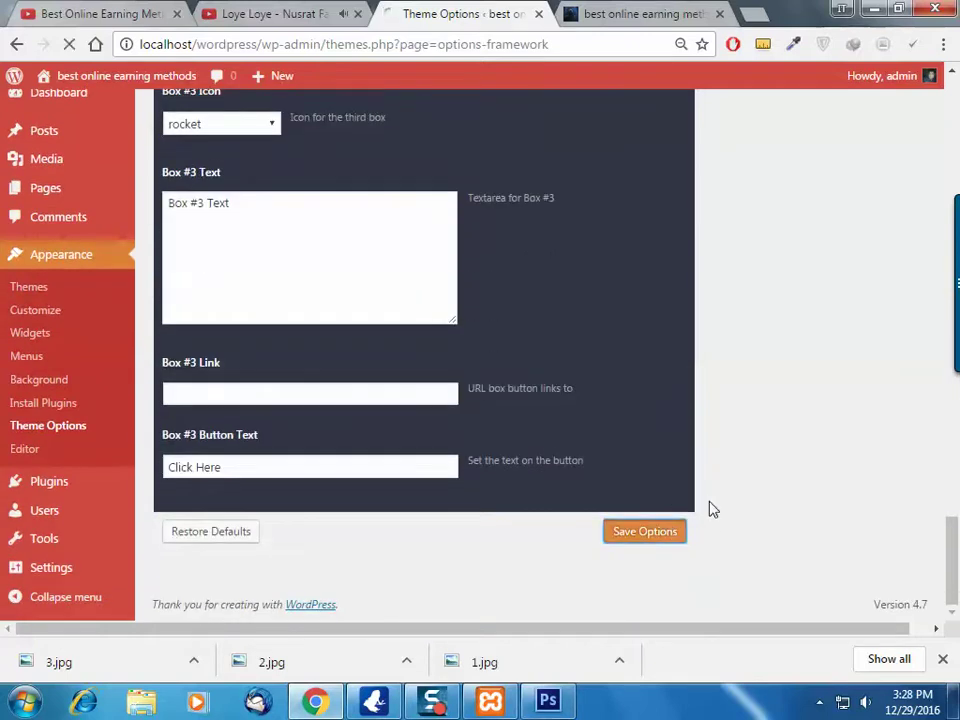
click(618, 12)
click(69, 44)
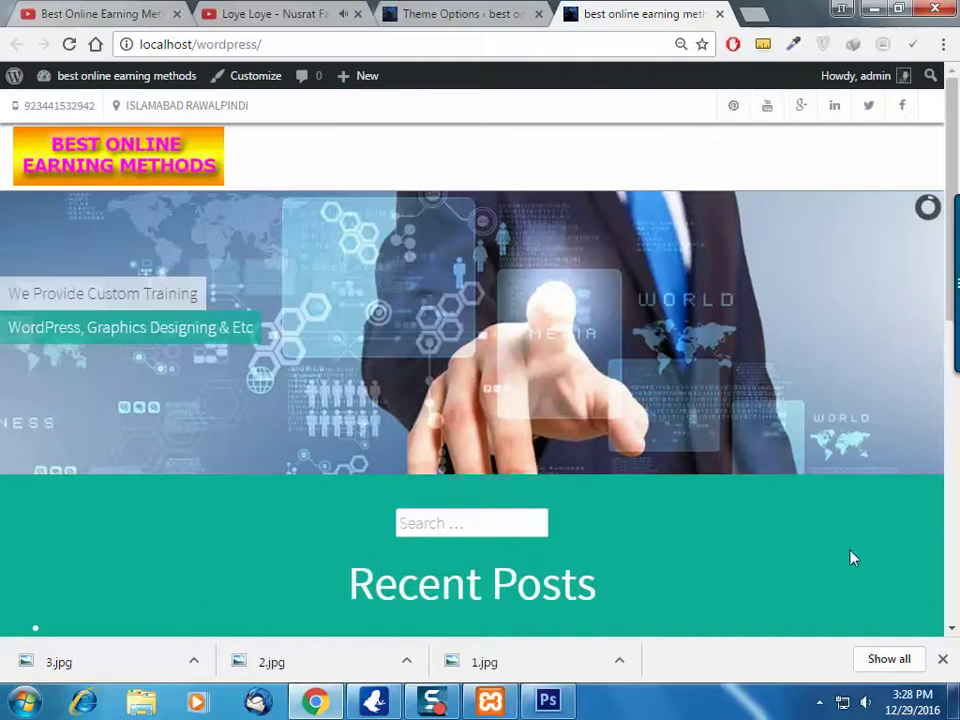
click(928, 337)
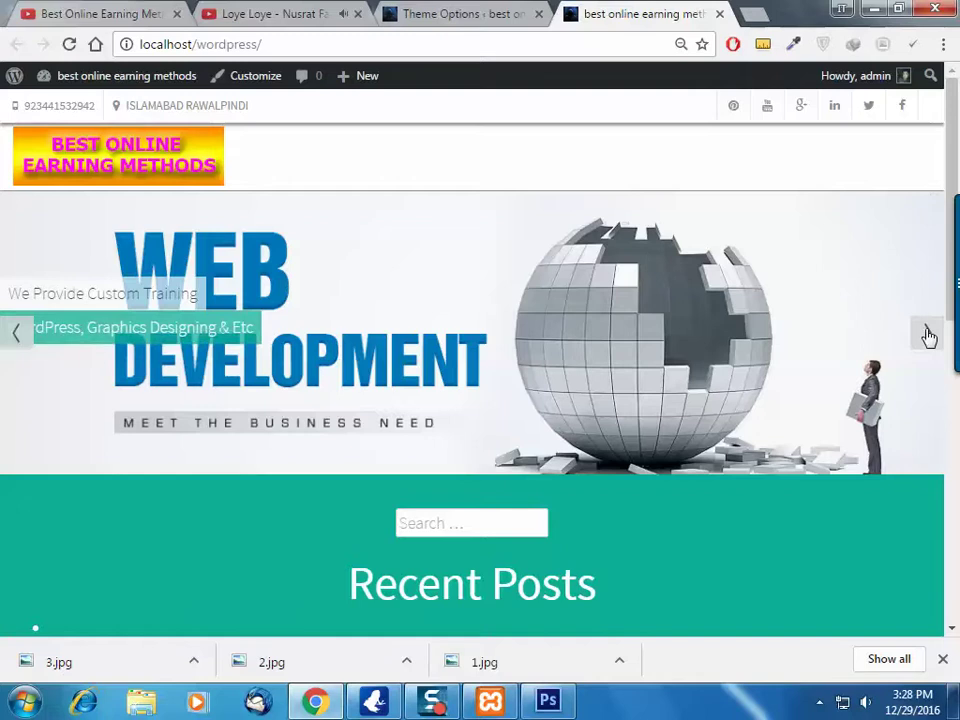
scroll(810, 497, down, 2)
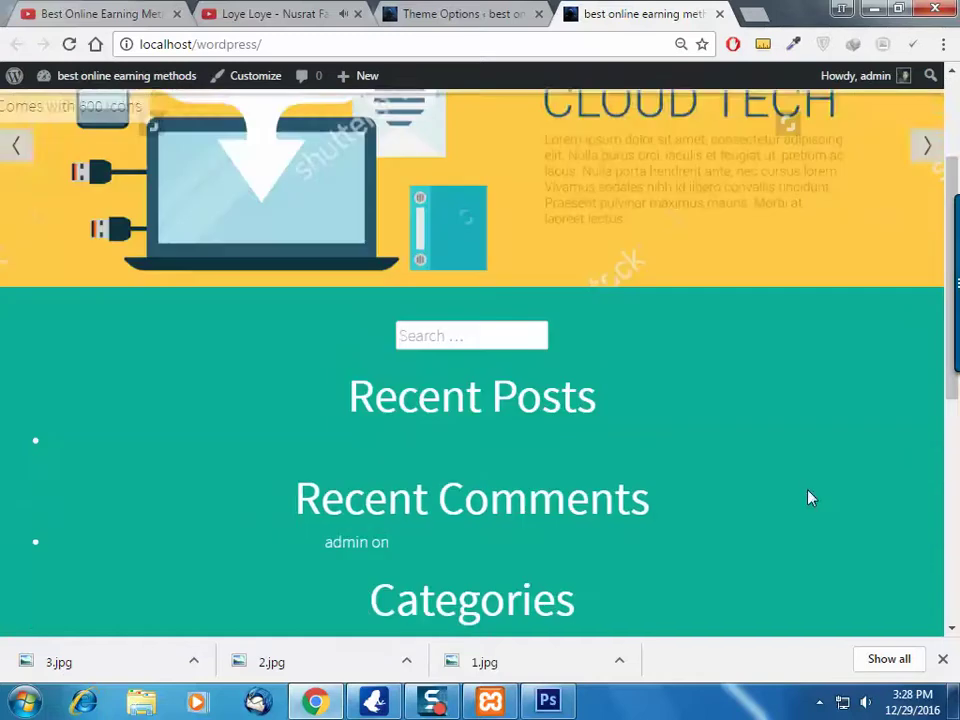
scroll(679, 431, down, 4)
scroll(673, 441, up, 4)
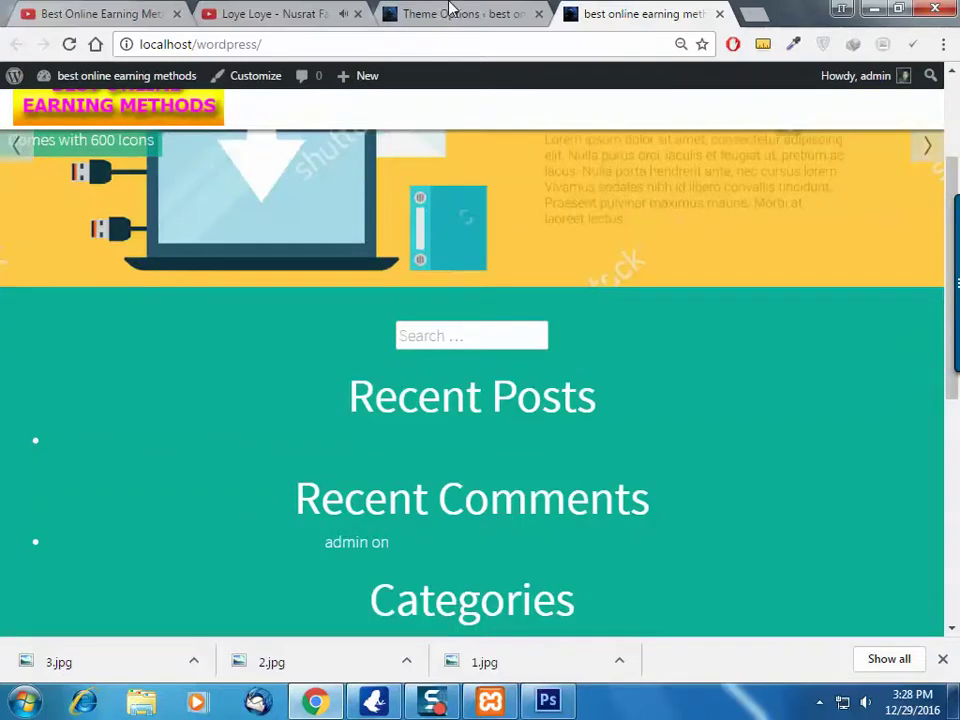
Show the Blog tab of the Avenue theme options
click(442, 10)
scroll(594, 444, down, 3)
scroll(591, 431, up, 3)
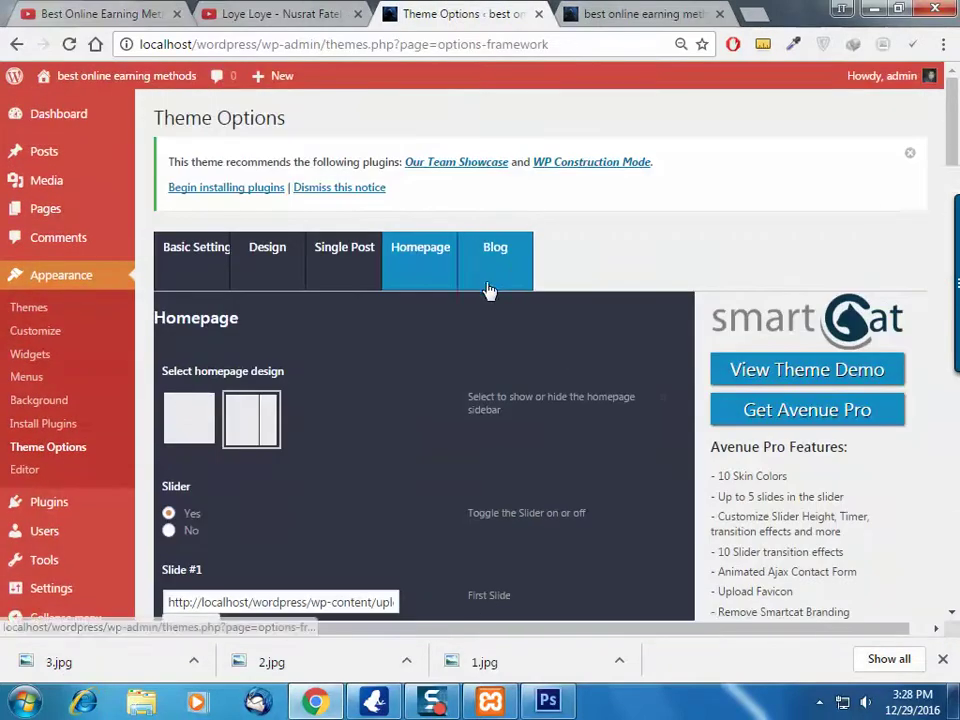
click(489, 289)
scroll(371, 485, down, 2)
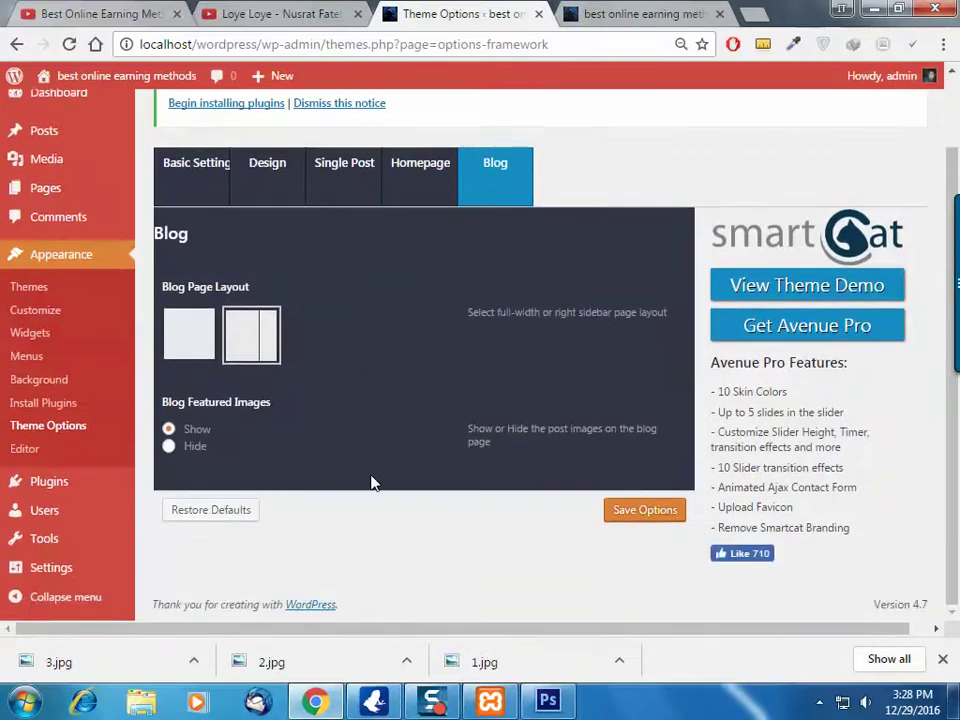
Inspect the front page text, then return to the theme options
click(588, 12)
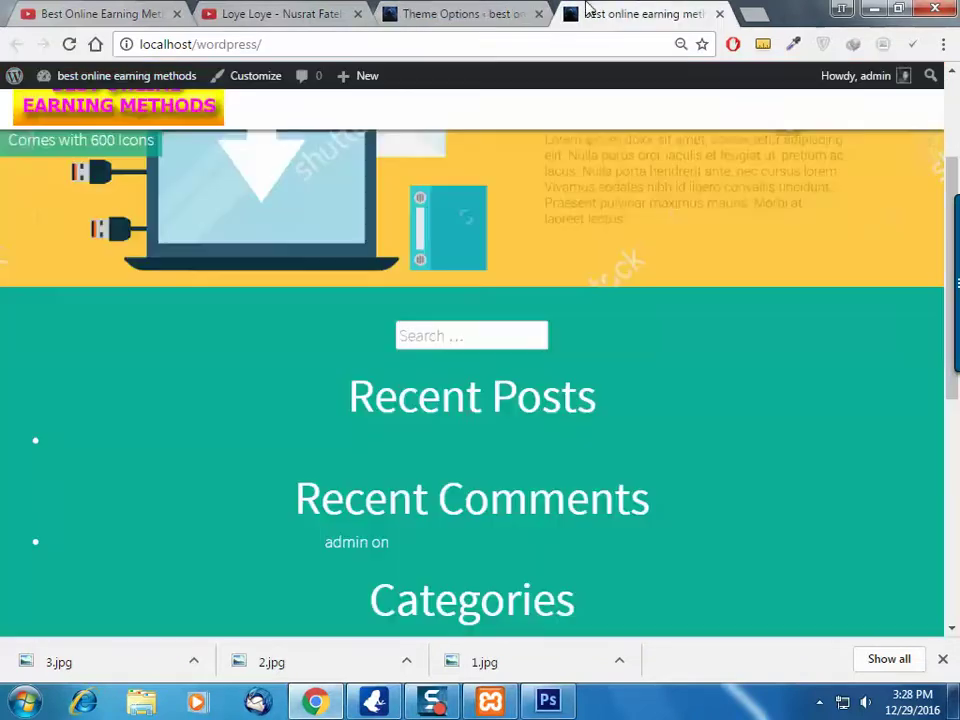
drag(445, 395, 561, 395)
drag(386, 497, 589, 497)
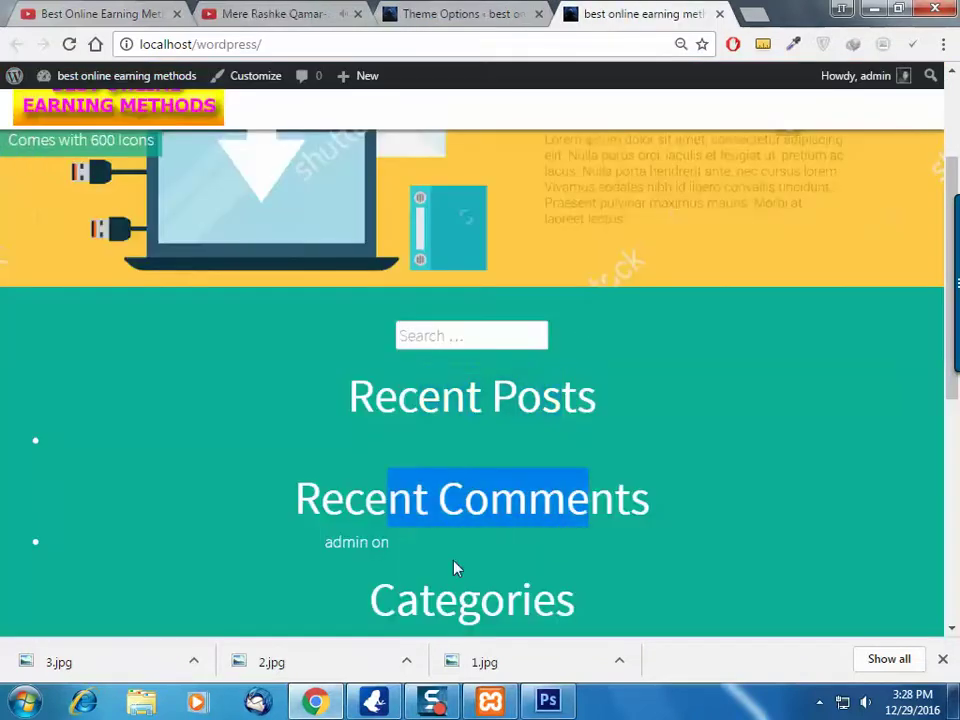
scroll(528, 490, down, 2)
scroll(564, 375, up, 3)
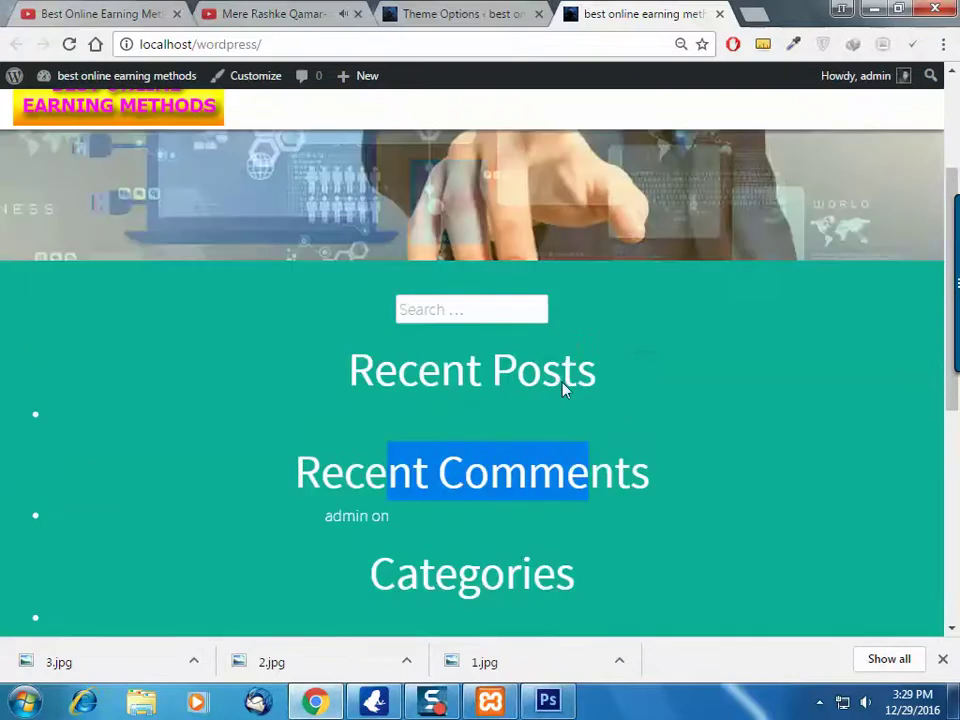
scroll(528, 507, down, 2)
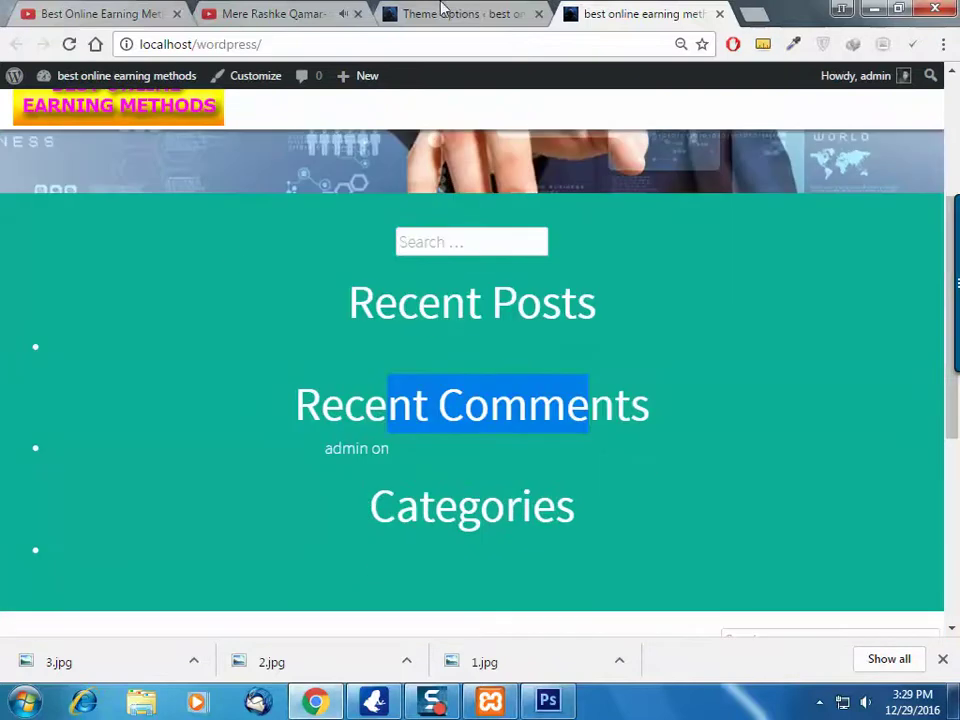
click(478, 12)
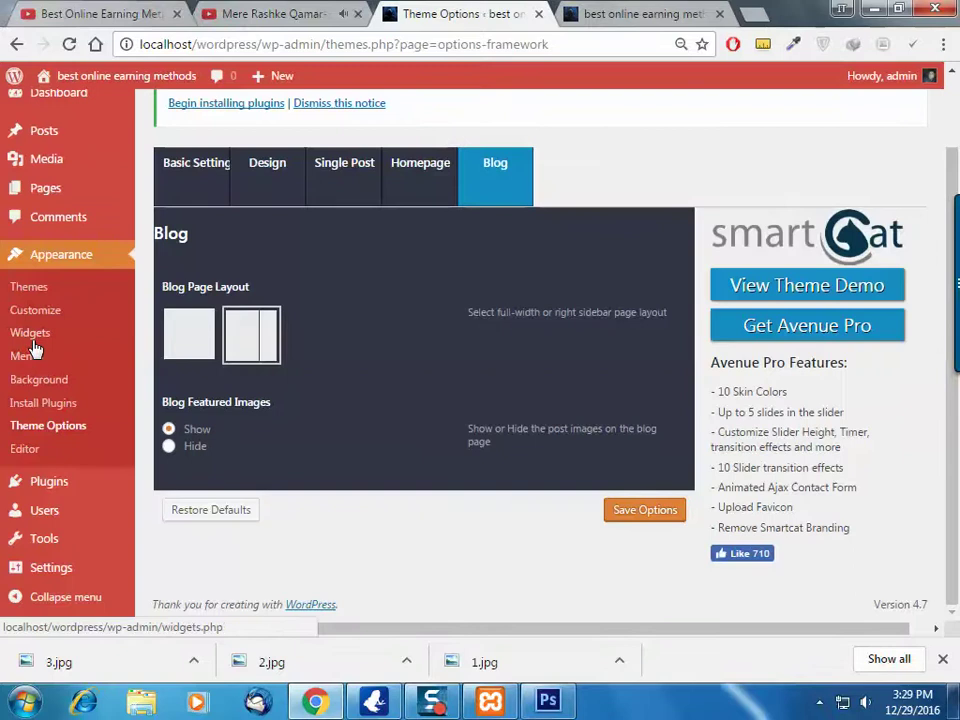
Go to Appearance > Widgets, glancing at the front page along the way
click(72, 328)
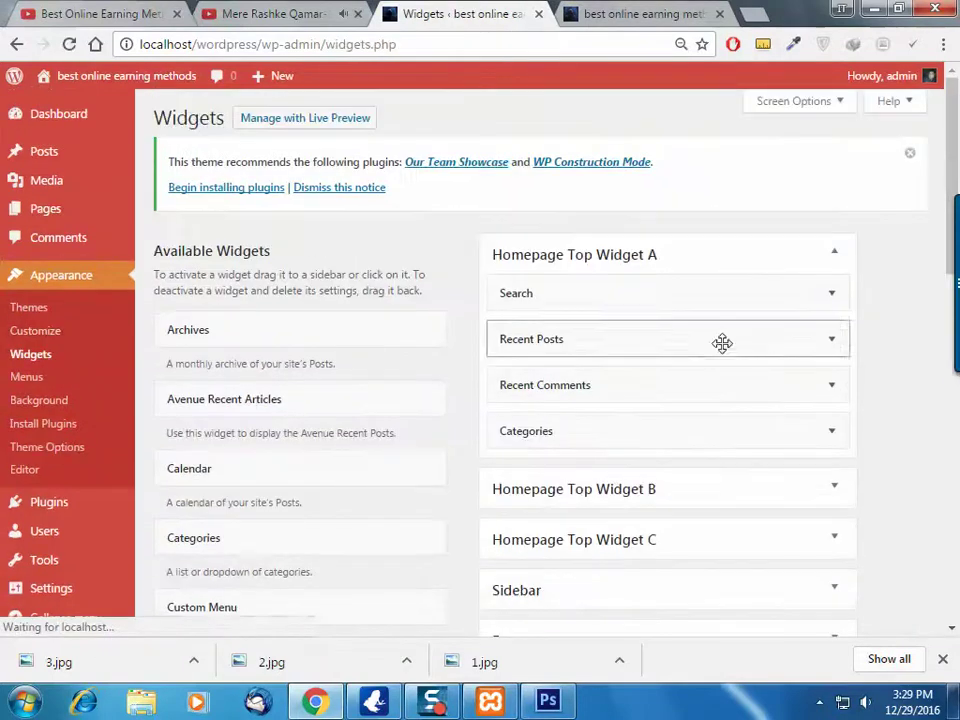
click(668, 10)
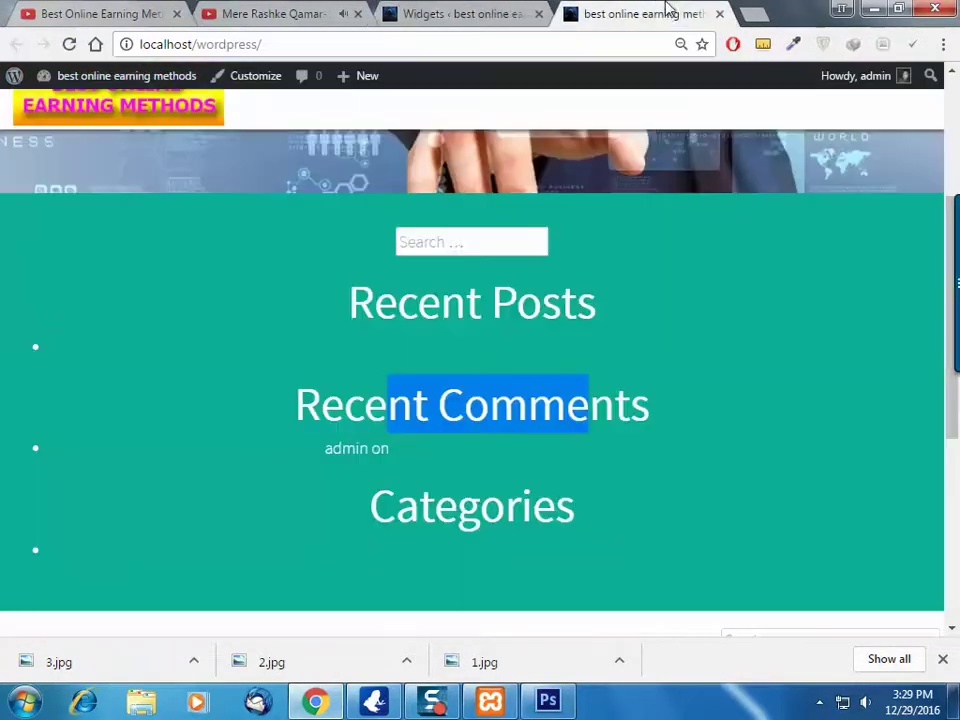
click(460, 240)
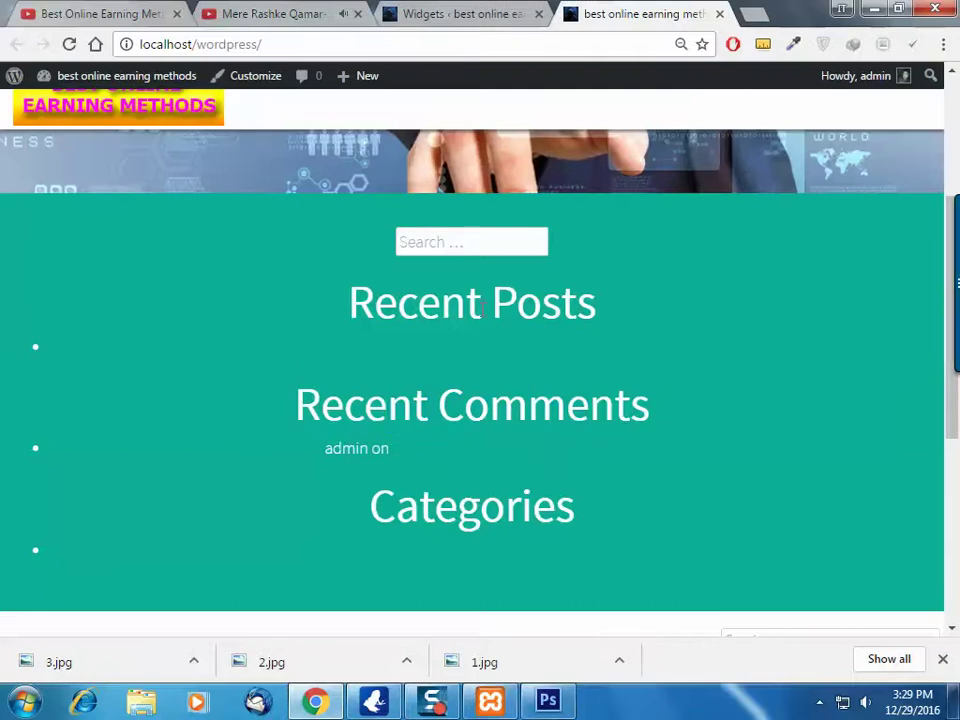
click(520, 10)
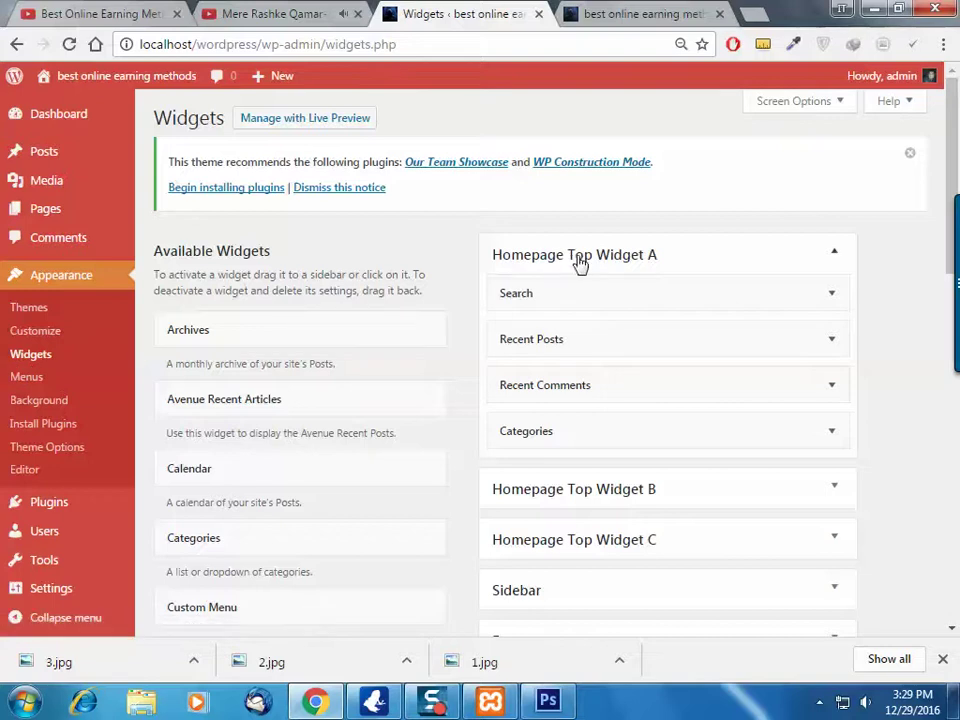
Delete the Search, Recent Posts, Recent Comments and Categories widgets from Homepage Top Widget A
click(832, 297)
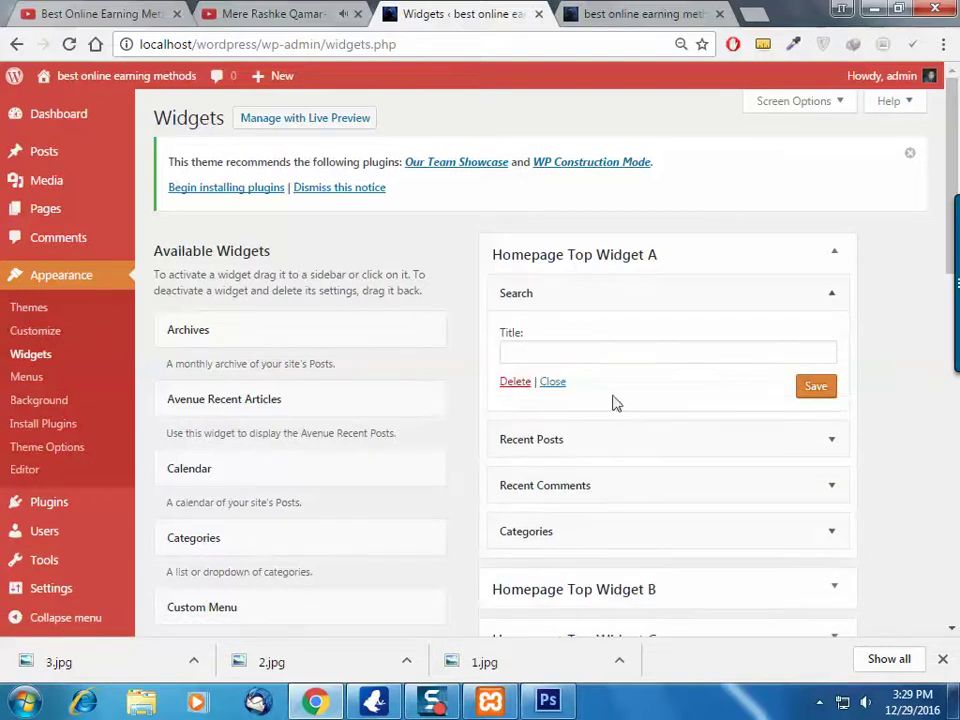
click(515, 382)
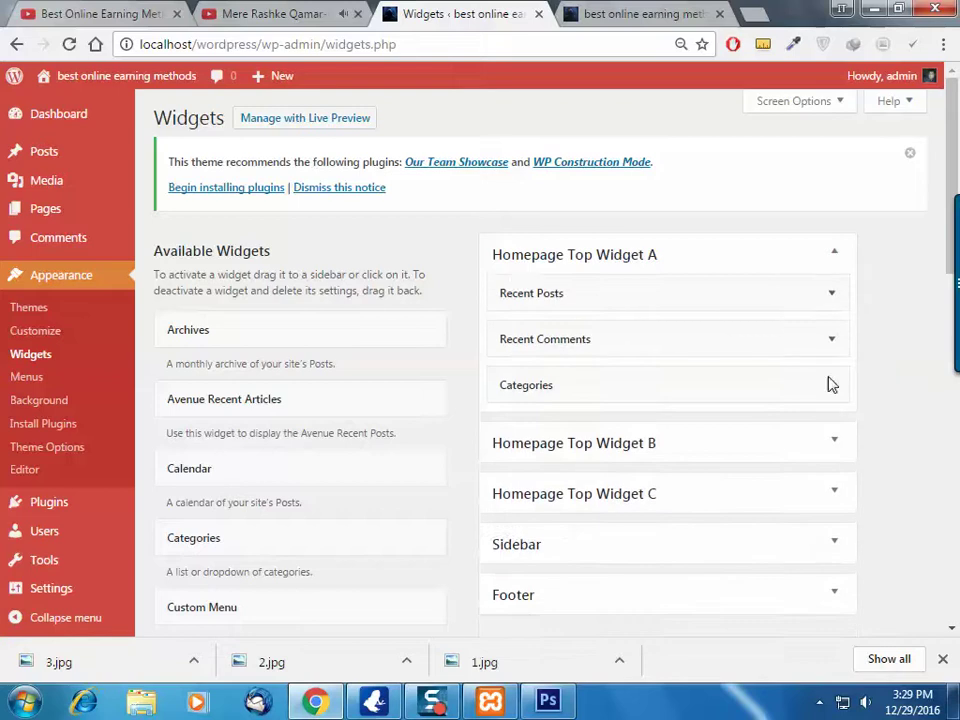
click(826, 294)
click(530, 450)
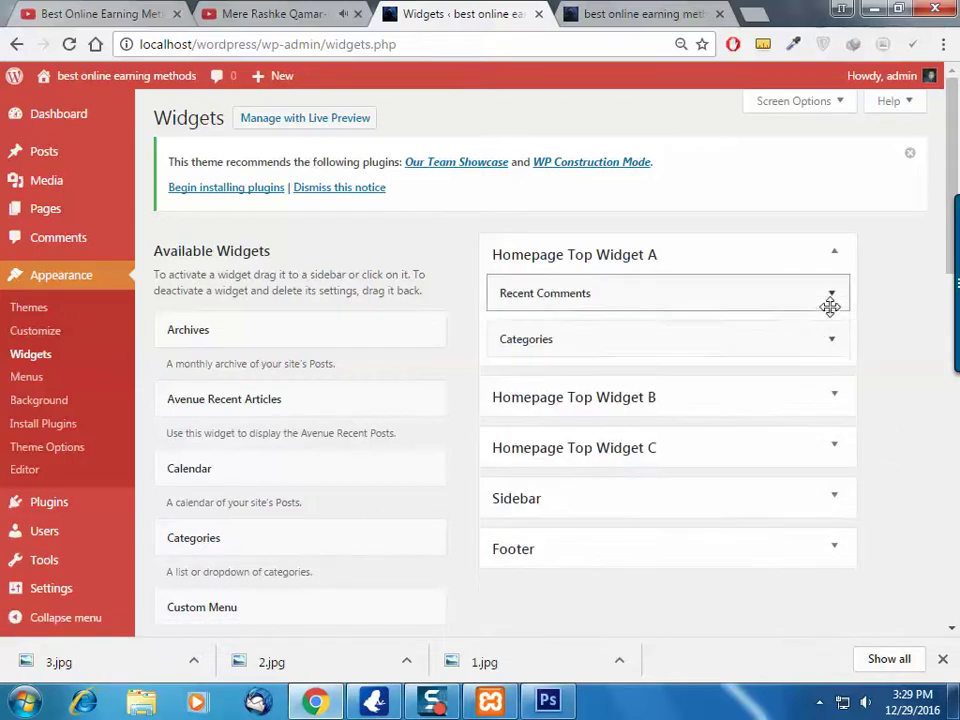
click(830, 300)
click(515, 418)
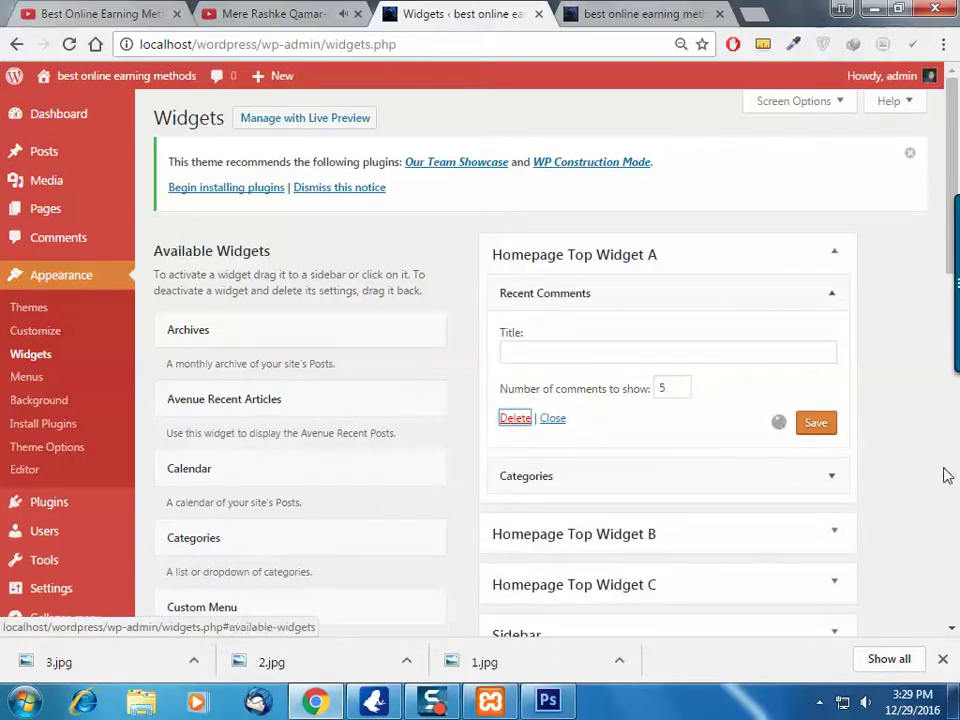
click(787, 306)
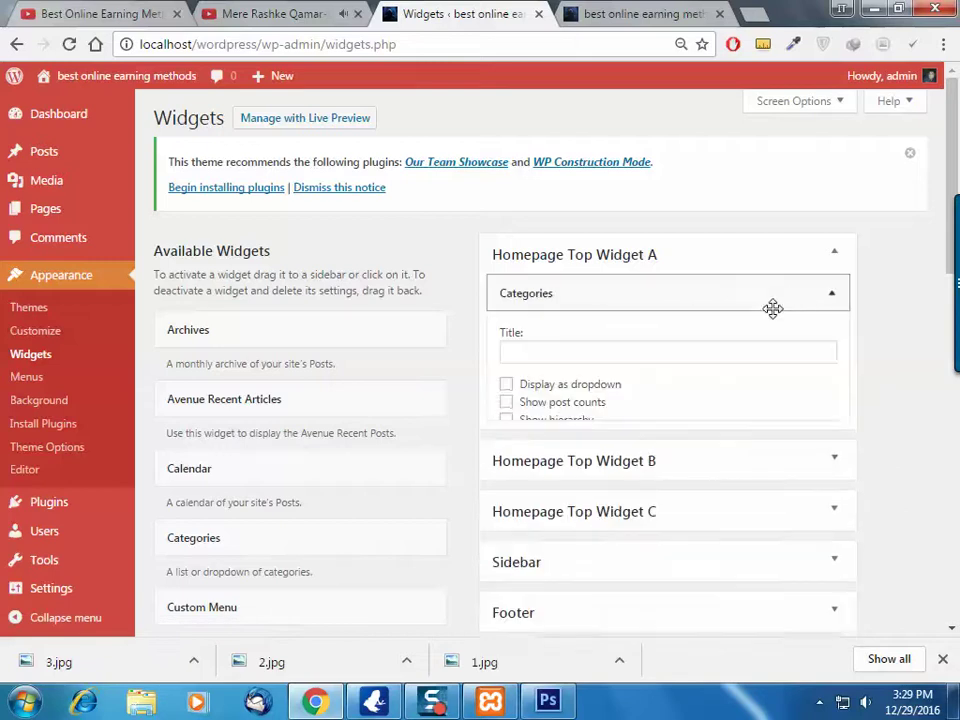
click(515, 446)
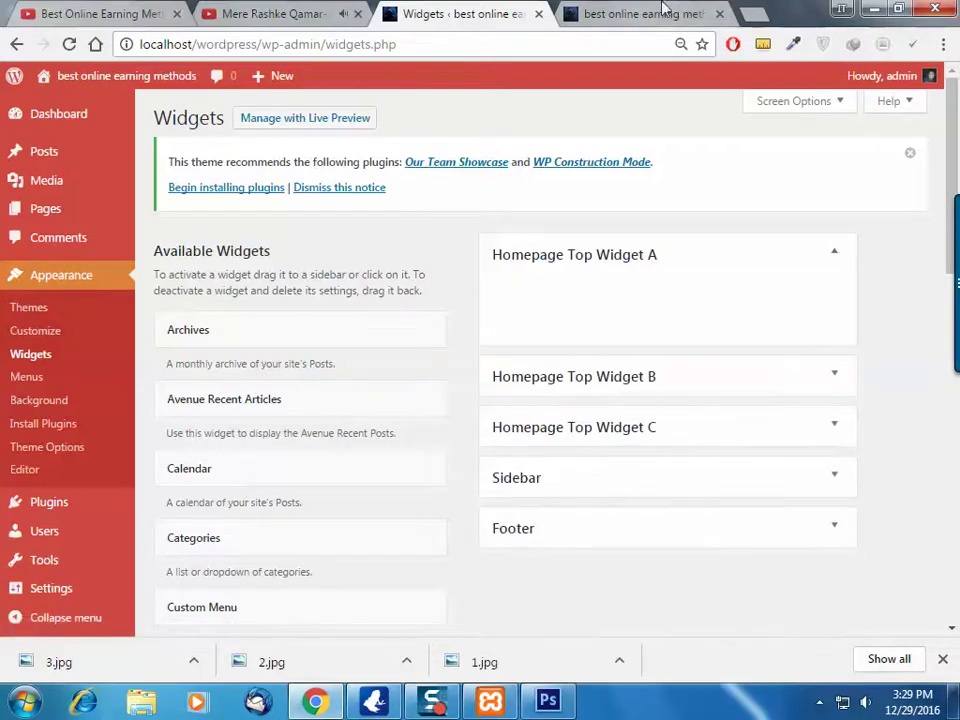
click(621, 10)
Reload the front page to confirm the teal widget block is gone, then return to Widgets
click(67, 45)
mouse_move(955, 295)
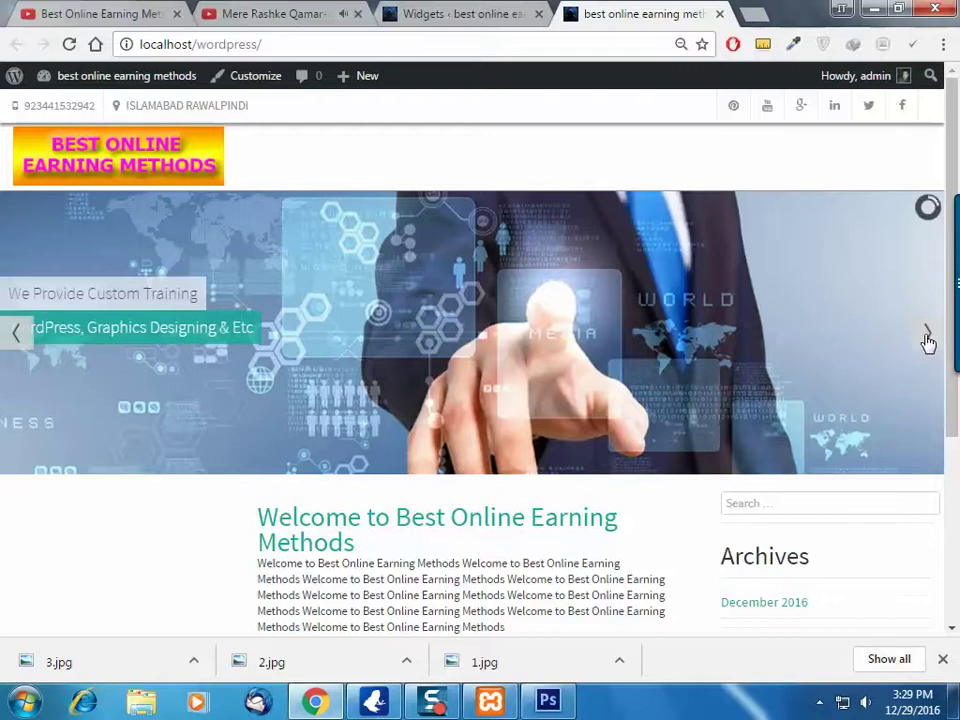
scroll(654, 435, down, 3)
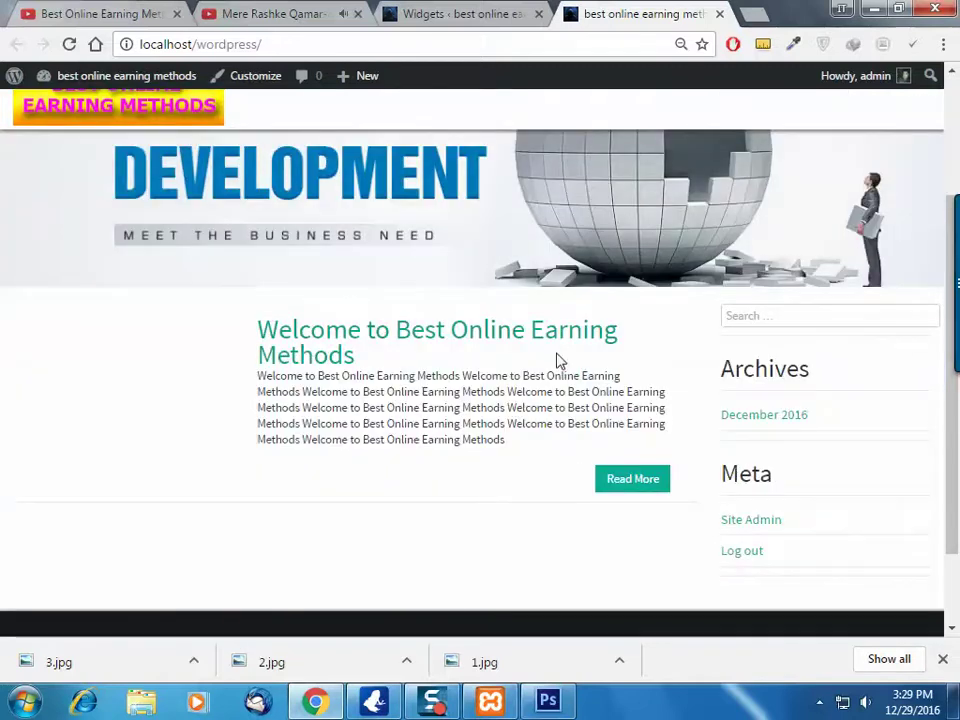
scroll(586, 453, up, 3)
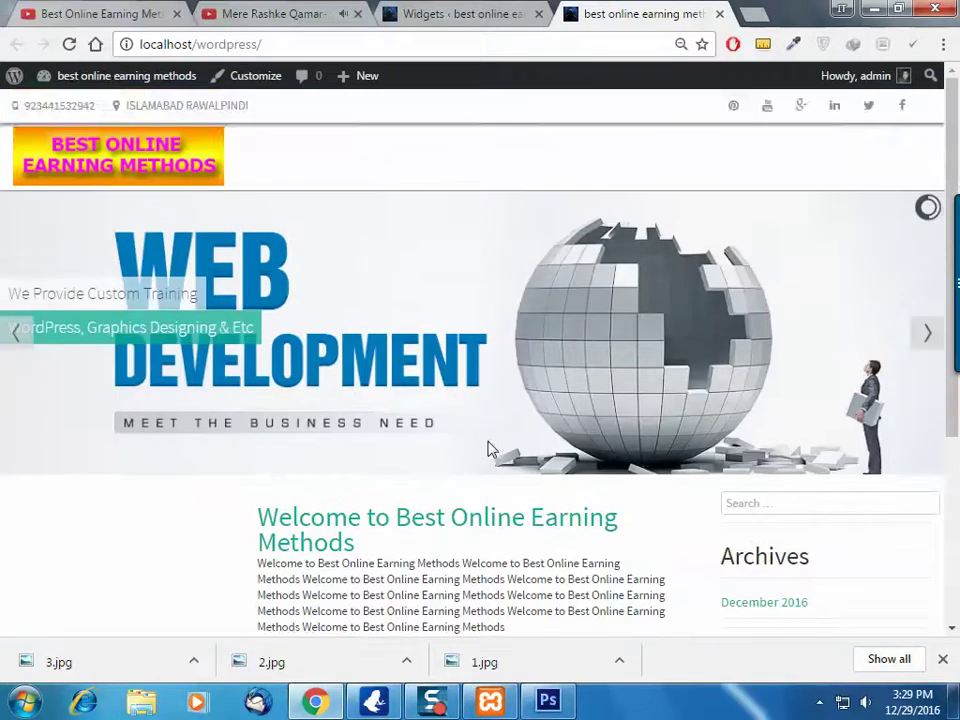
scroll(489, 450, down, 5)
click(490, 12)
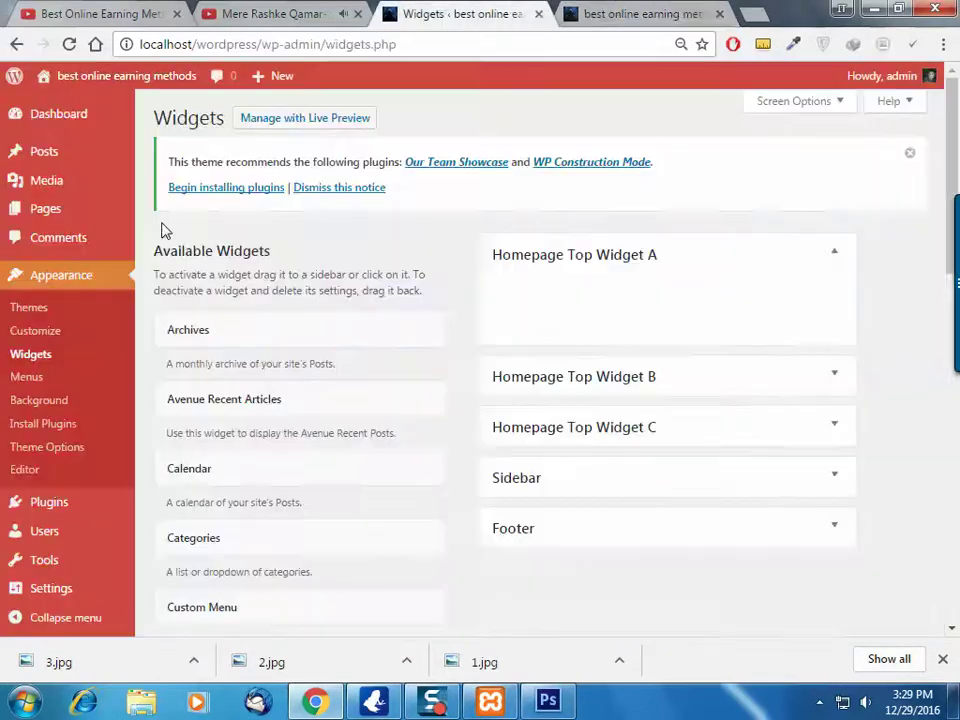
Open the 'Welcome to Best Online Earning Methods' post for editing from the Posts list
click(75, 157)
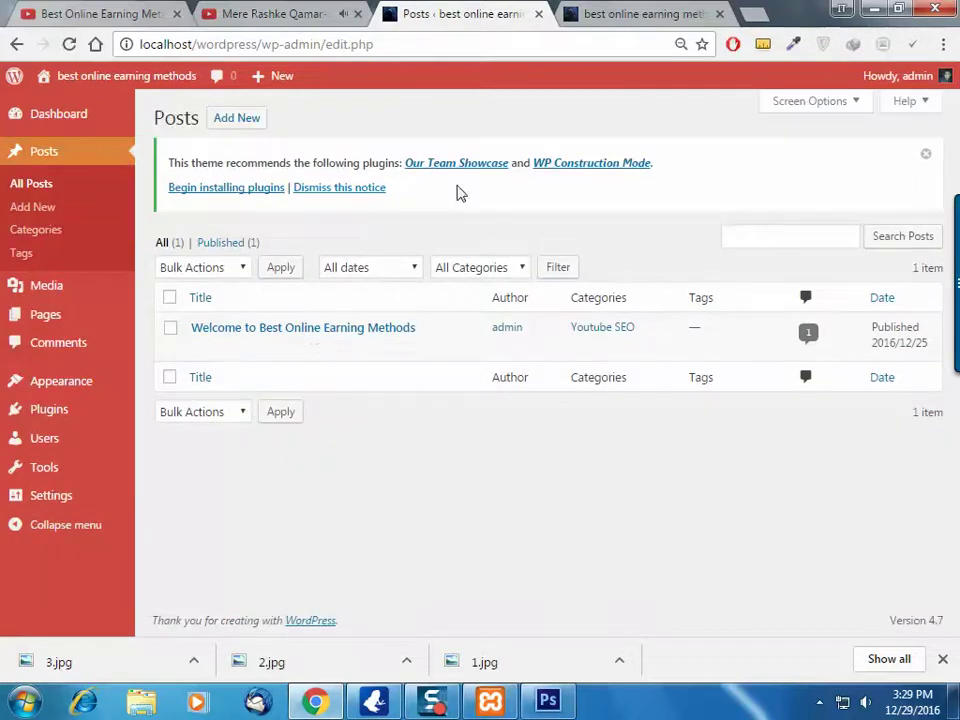
click(199, 348)
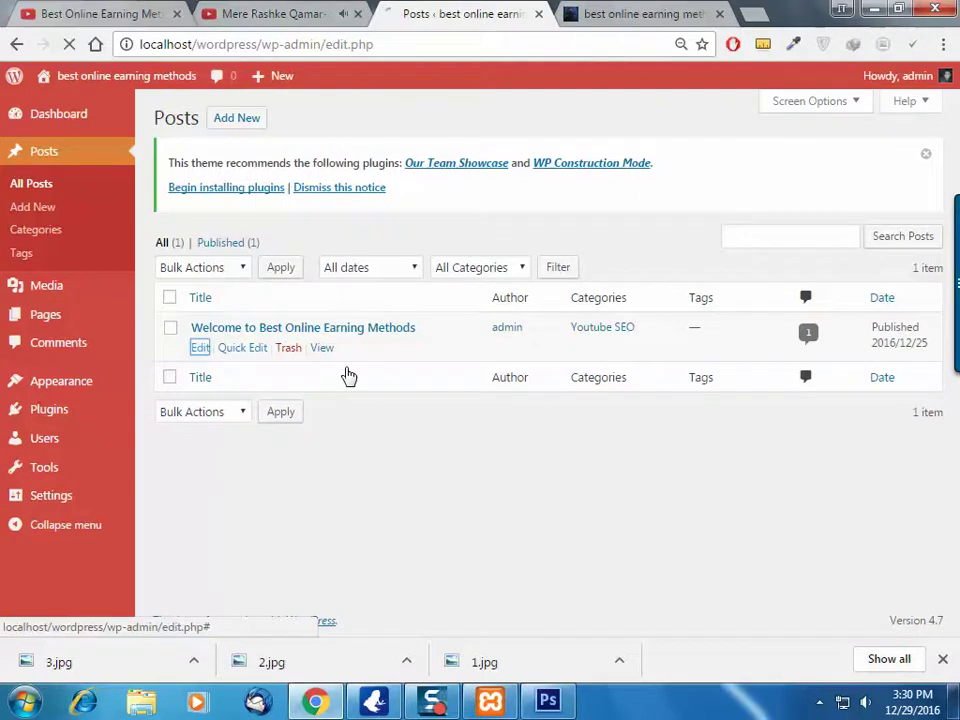
click(647, 12)
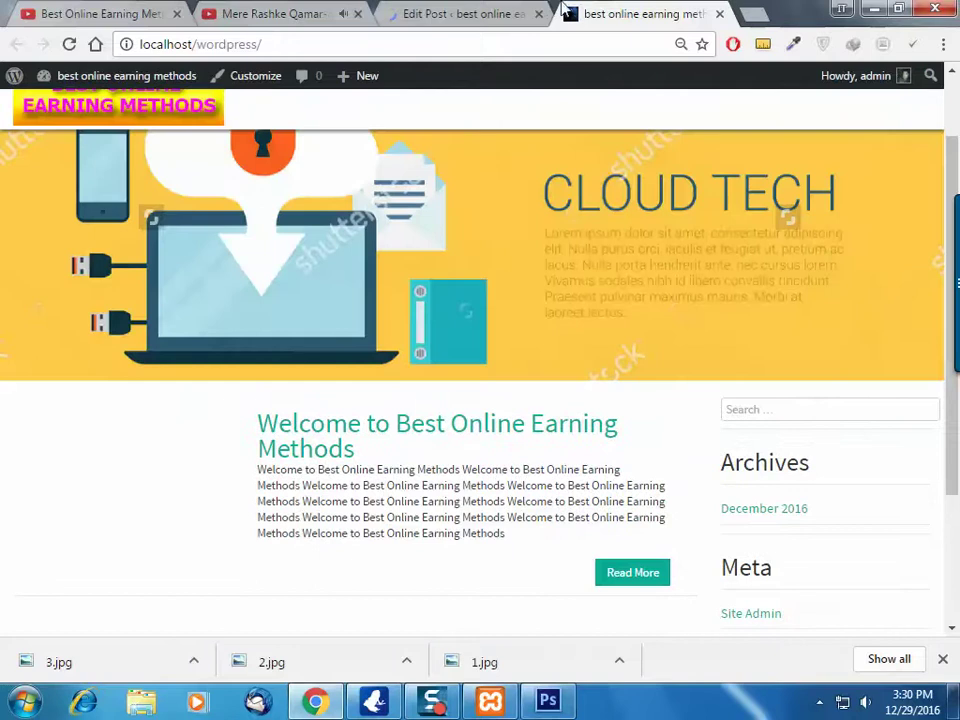
click(487, 10)
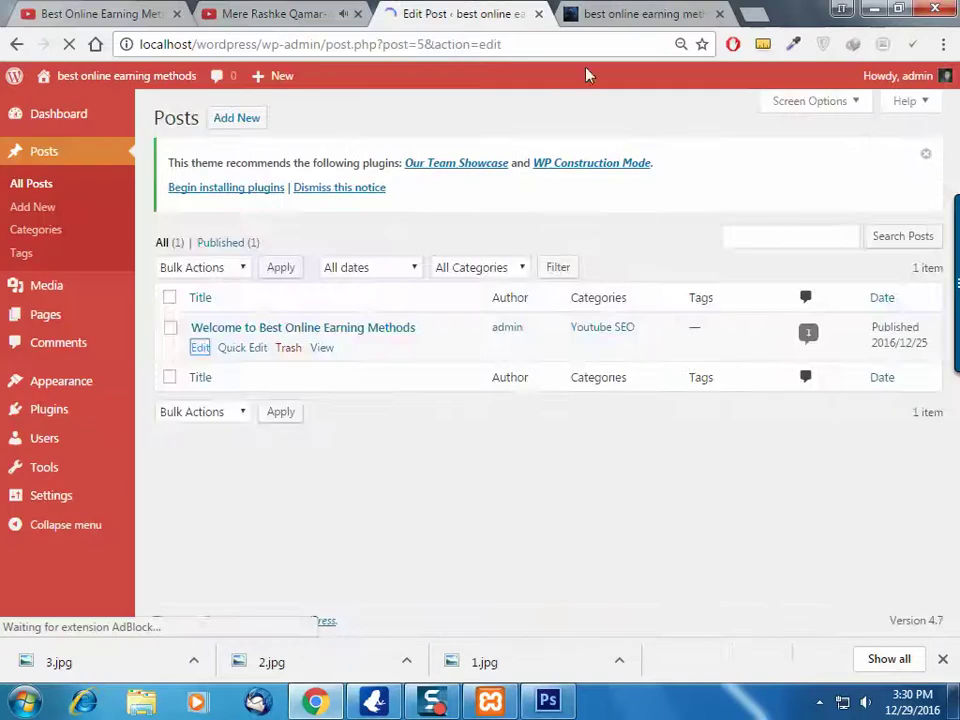
Set the wolf photo as the post's featured image and click Update
scroll(800, 470, down, 2)
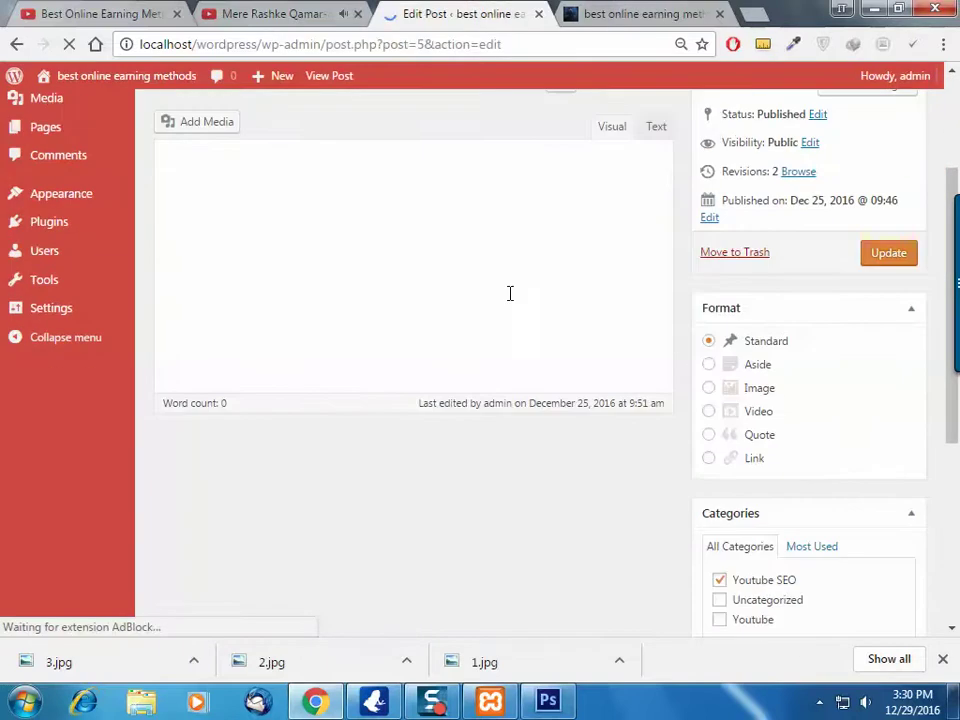
scroll(480, 296, up, 2)
scroll(563, 334, down, 2)
scroll(830, 540, down, 4)
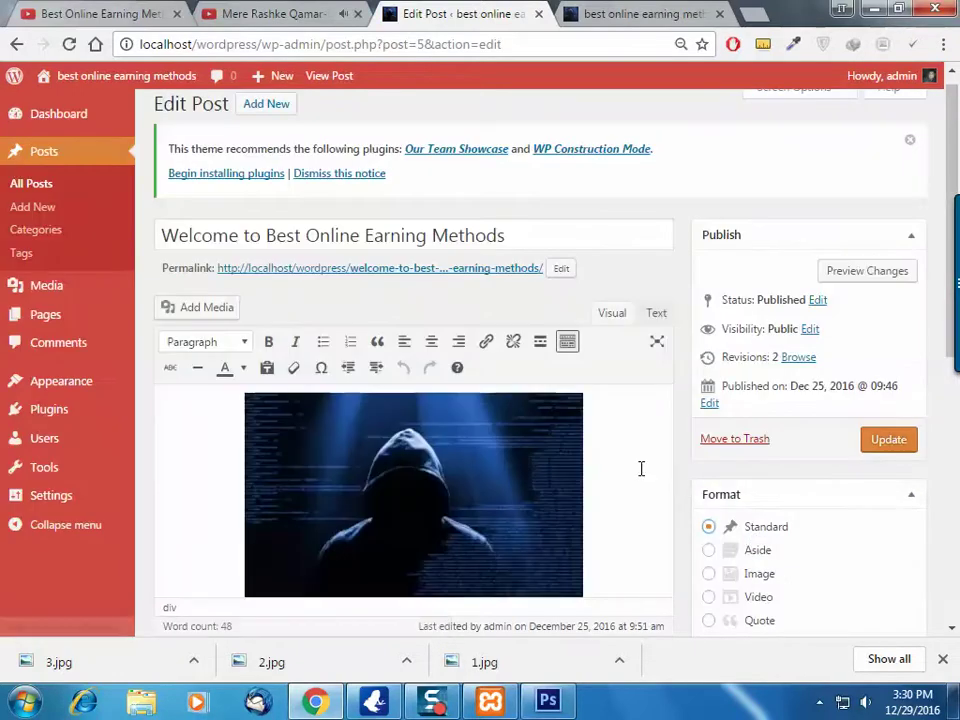
scroll(797, 540, down, 5)
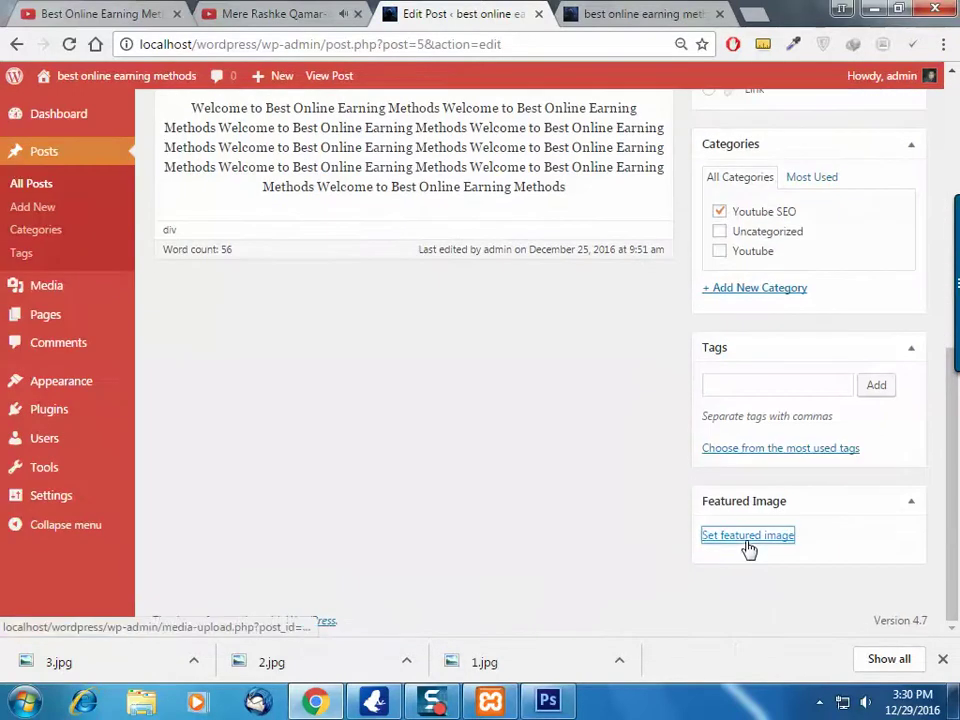
click(749, 537)
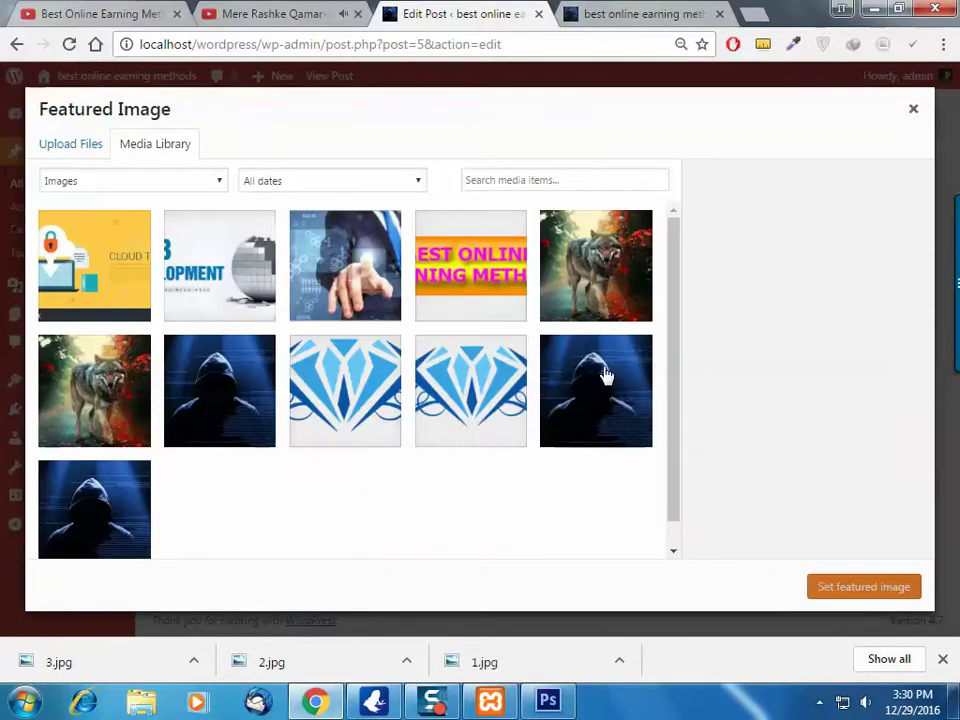
click(619, 276)
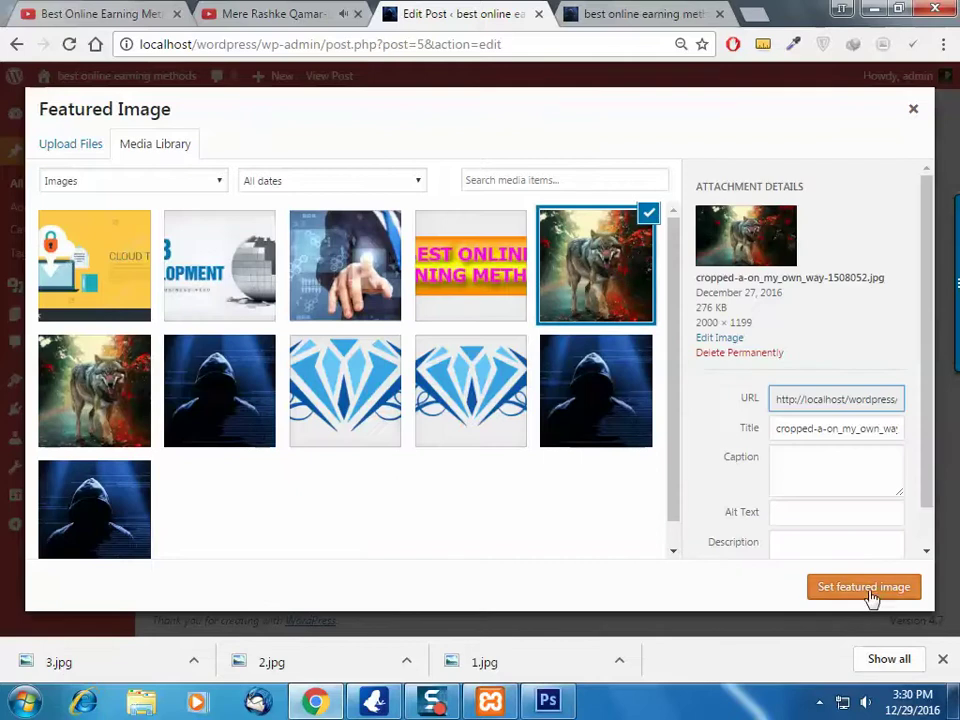
click(866, 590)
scroll(890, 350, up, 4)
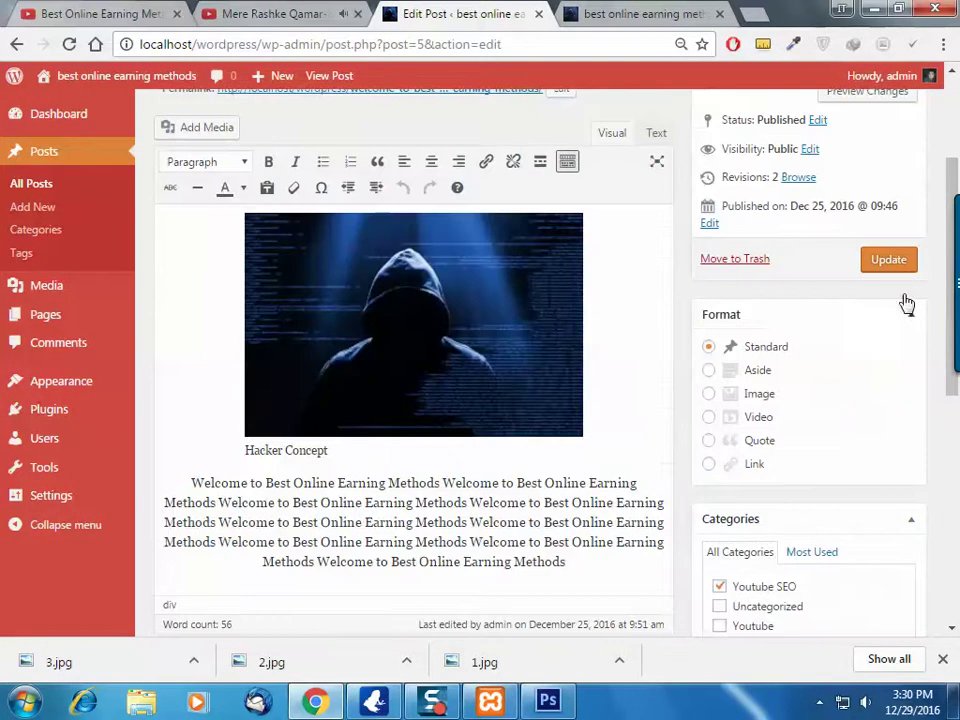
click(904, 266)
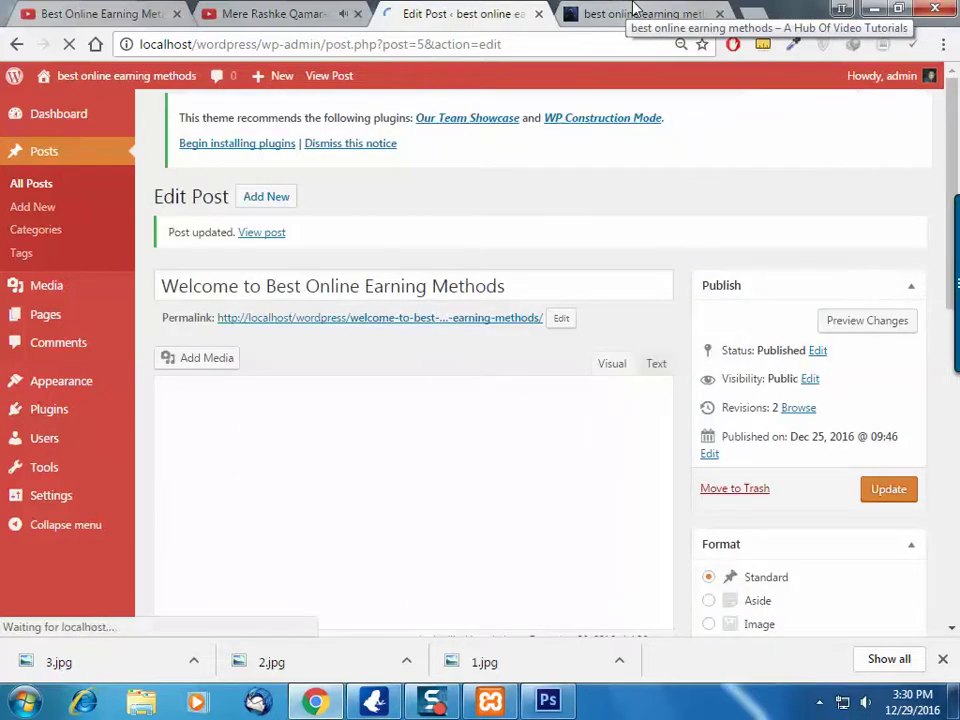
click(636, 14)
click(67, 44)
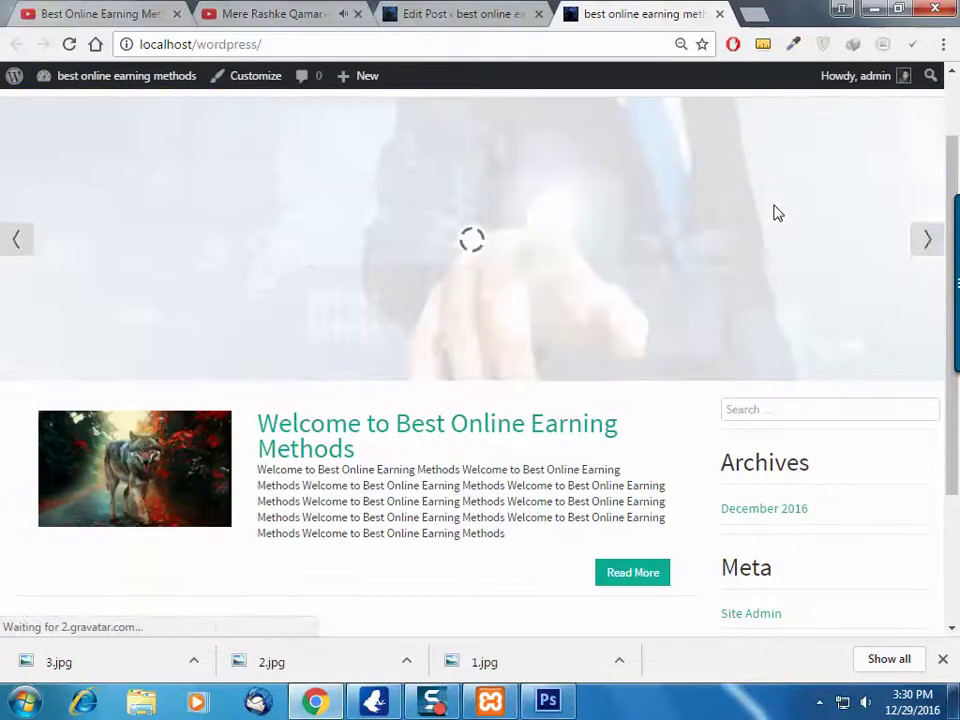
scroll(189, 467, up, 1)
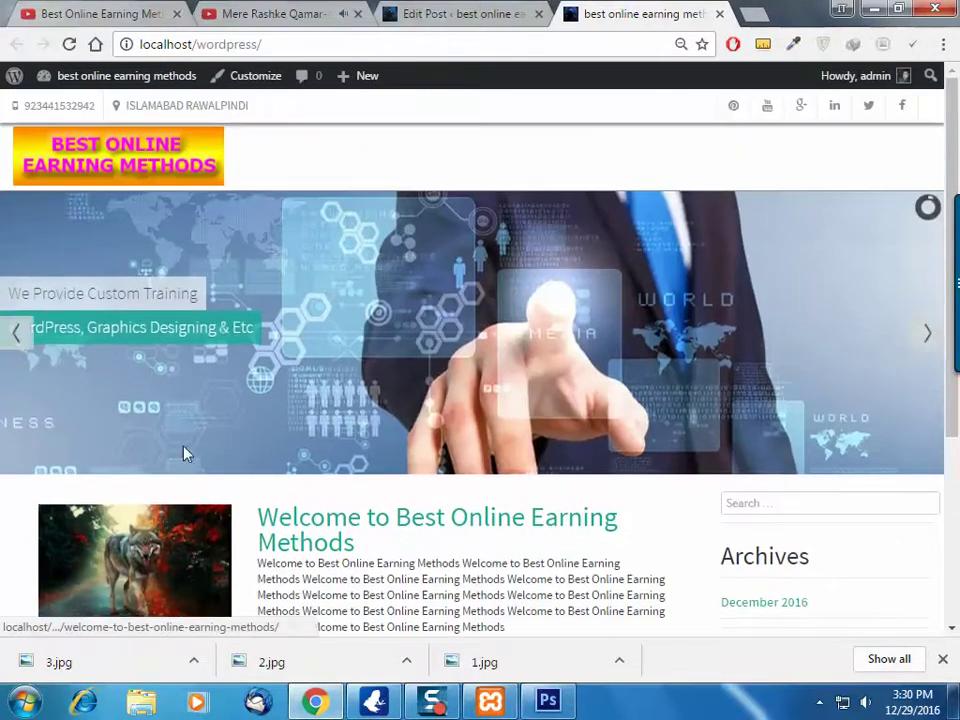
scroll(585, 318, down, 3)
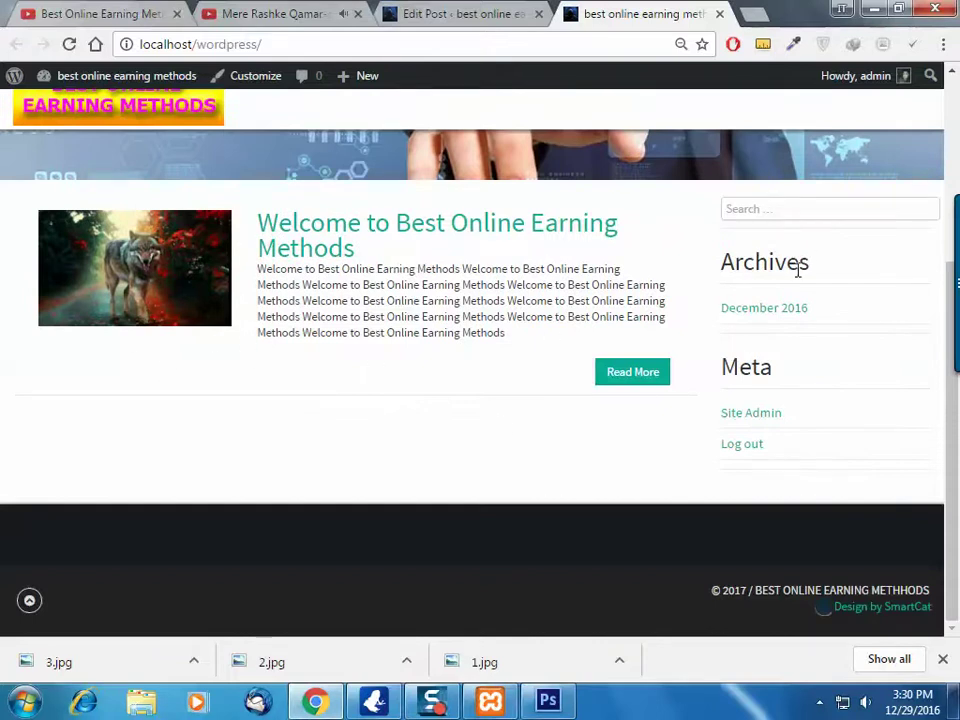
click(436, 14)
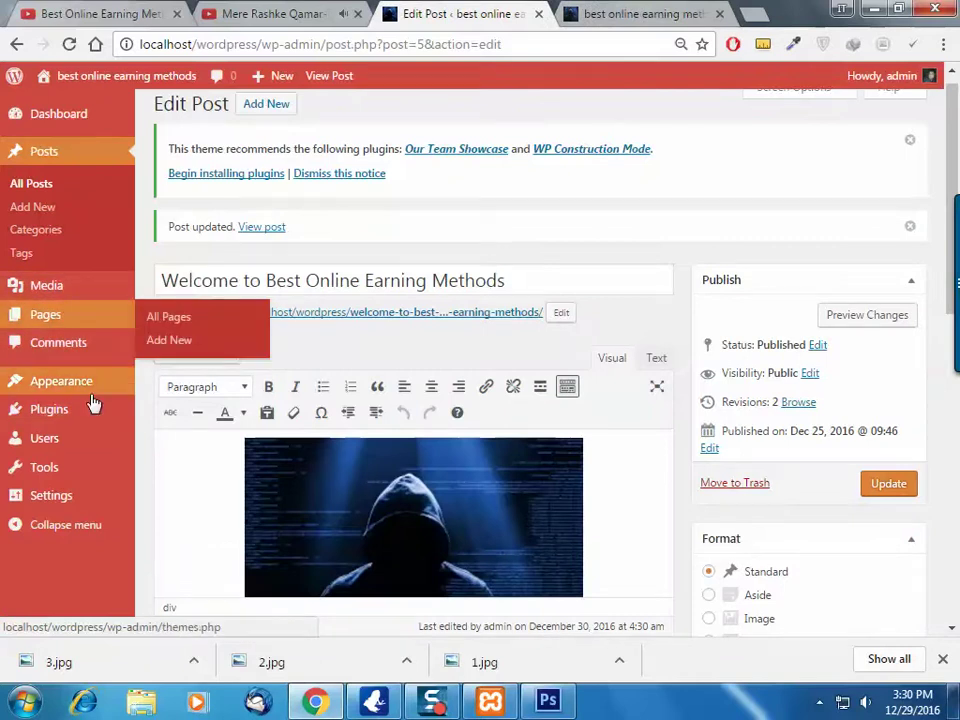
Go to Appearance > Widgets and expand then collapse the Sidebar, Homepage Top Widget C and B
mouse_move(92, 400)
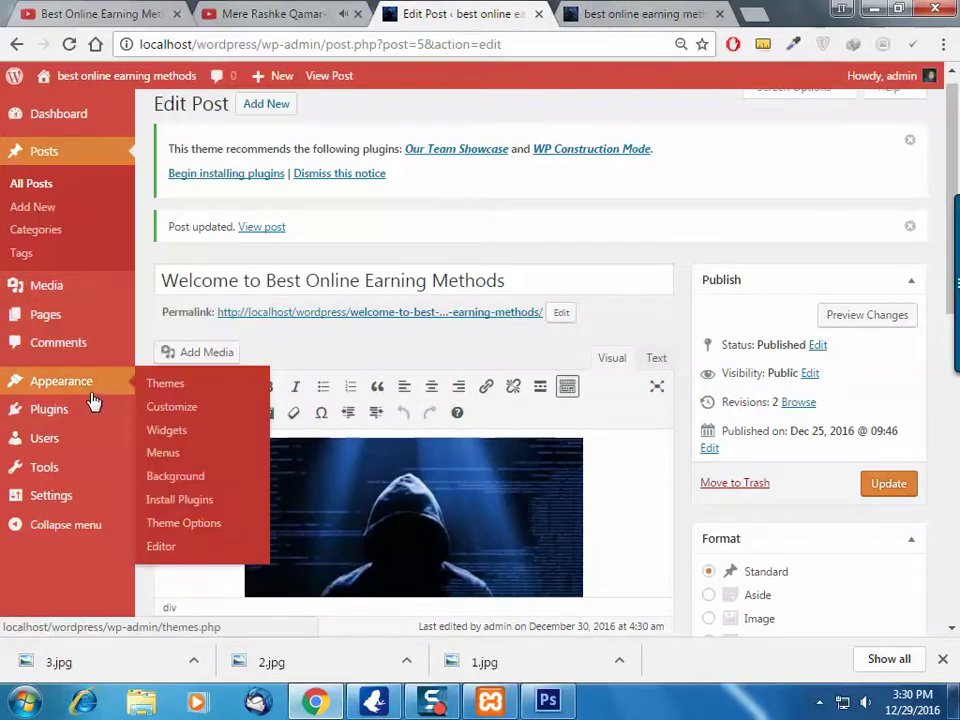
click(181, 441)
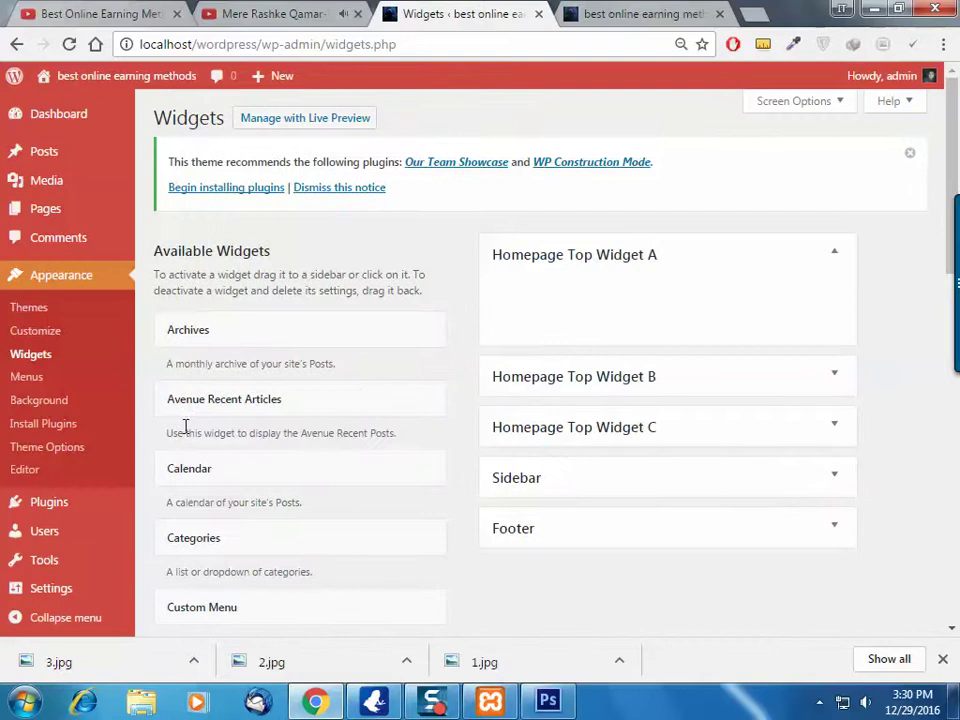
click(810, 482)
click(825, 482)
click(840, 435)
click(842, 418)
click(849, 375)
click(840, 376)
Compare with the live site, then re-expand and collapse Homepage Top Widget B and C
click(643, 12)
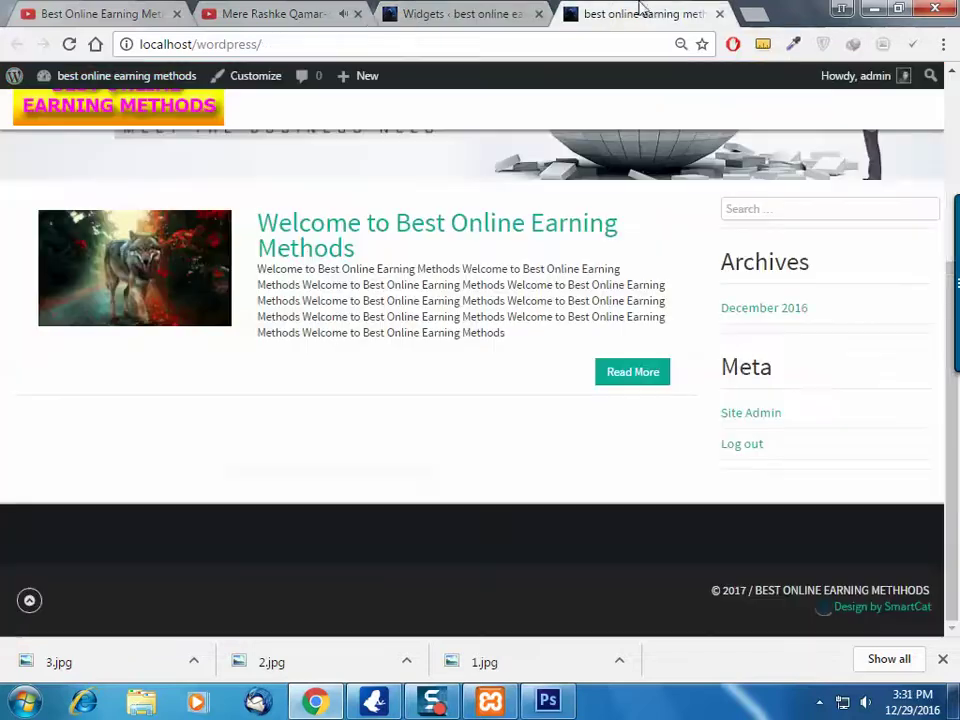
scroll(780, 386, up, 2)
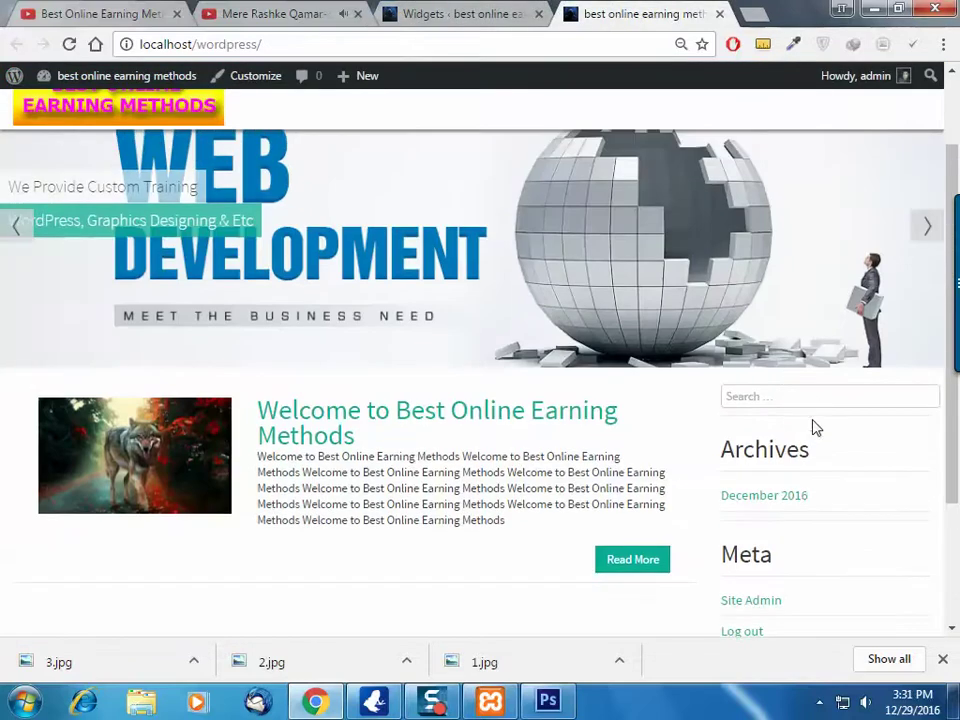
scroll(787, 561, down, 1)
click(787, 298)
click(465, 13)
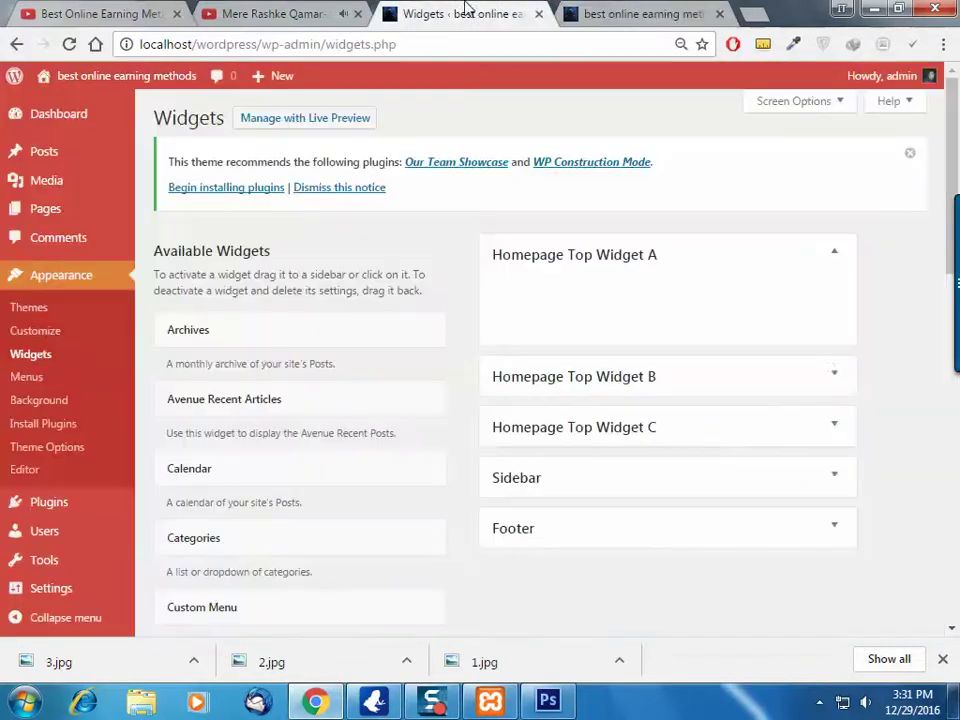
click(810, 389)
click(814, 388)
click(818, 432)
click(820, 428)
Expand the Sidebar and scroll to the inactive Pages, Archives, Meta and Tag Cloud widgets
click(836, 480)
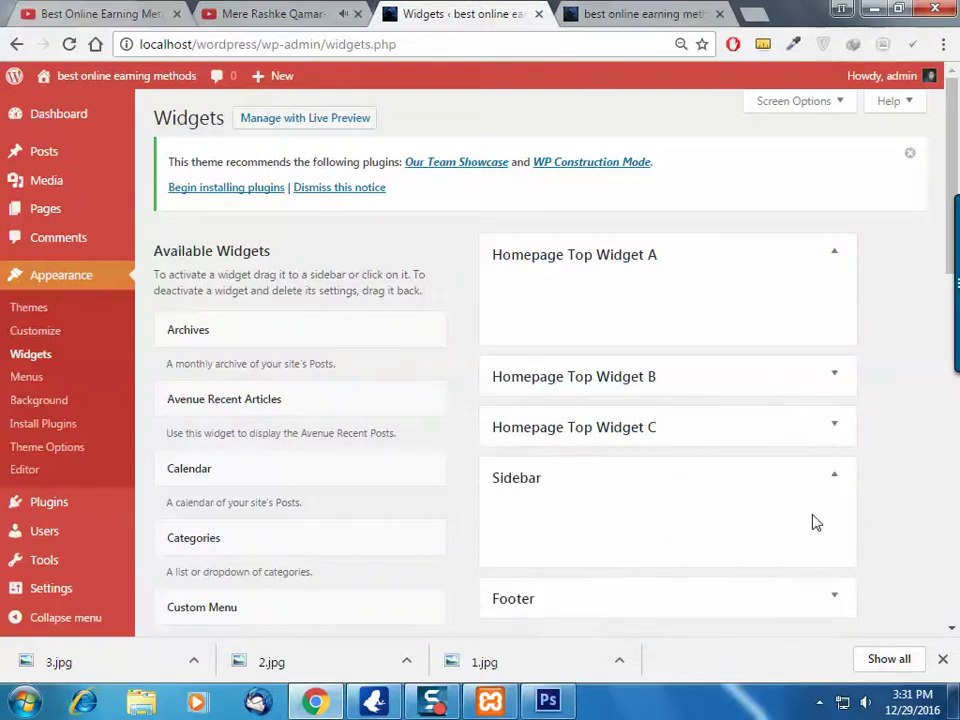
scroll(660, 508, down, 2)
scroll(381, 428, down, 4)
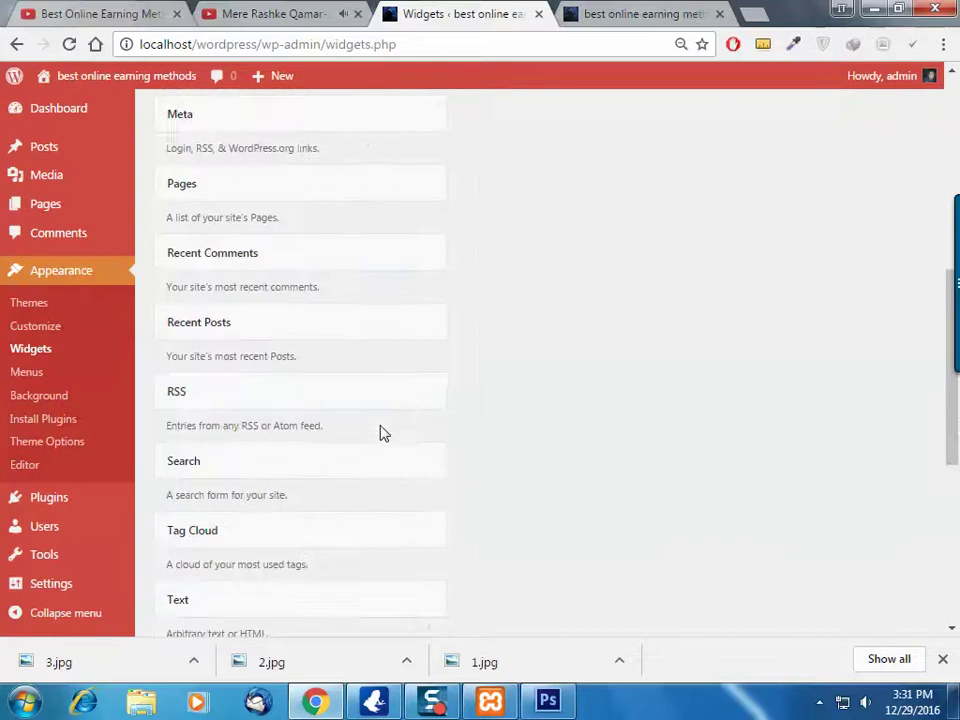
scroll(386, 438, up, 4)
scroll(390, 446, down, 5)
scroll(391, 450, down, 4)
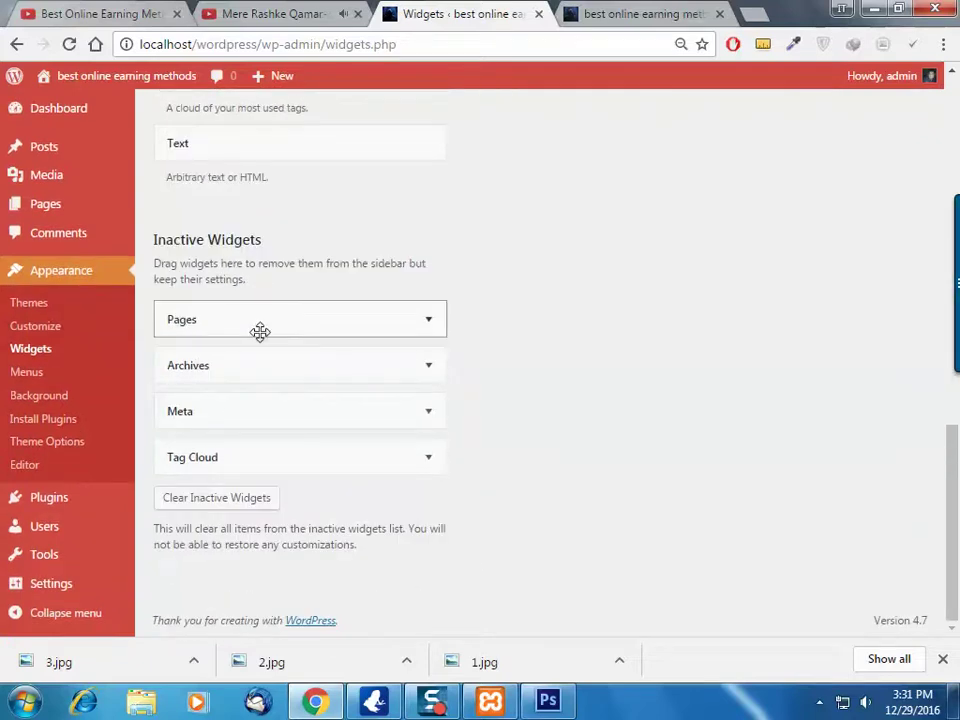
click(645, 13)
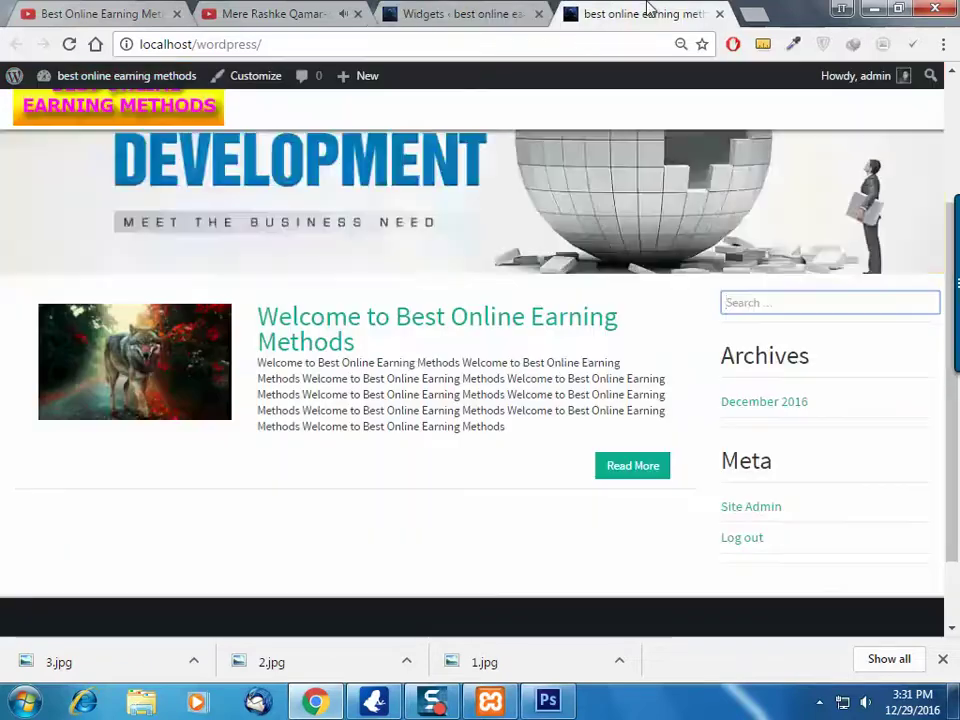
click(475, 13)
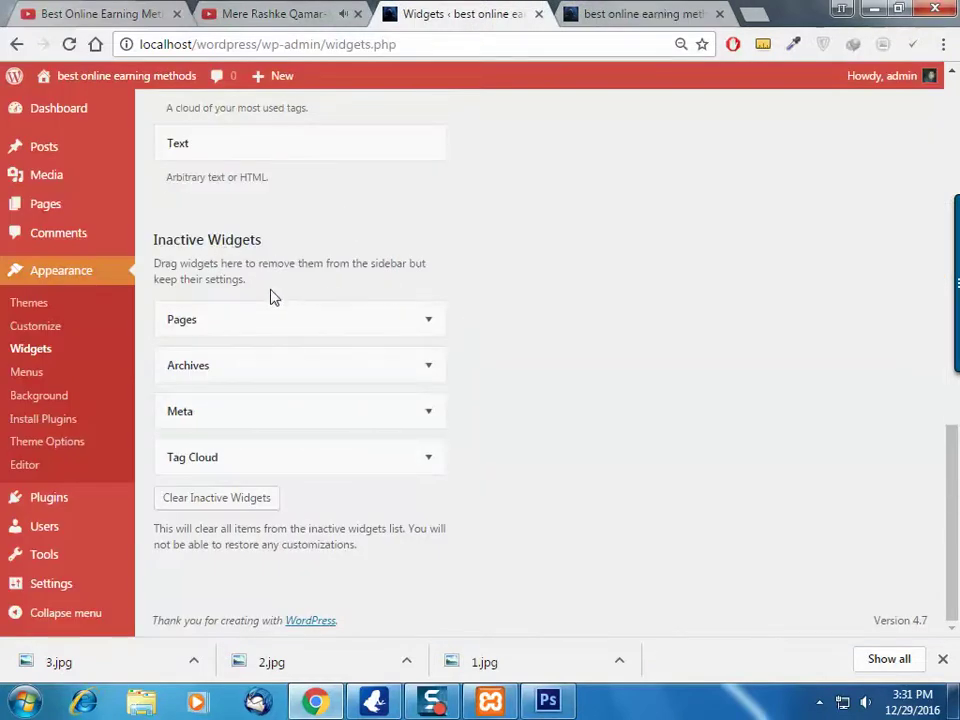
Compare the live site tab with the widgets management page
click(590, 10)
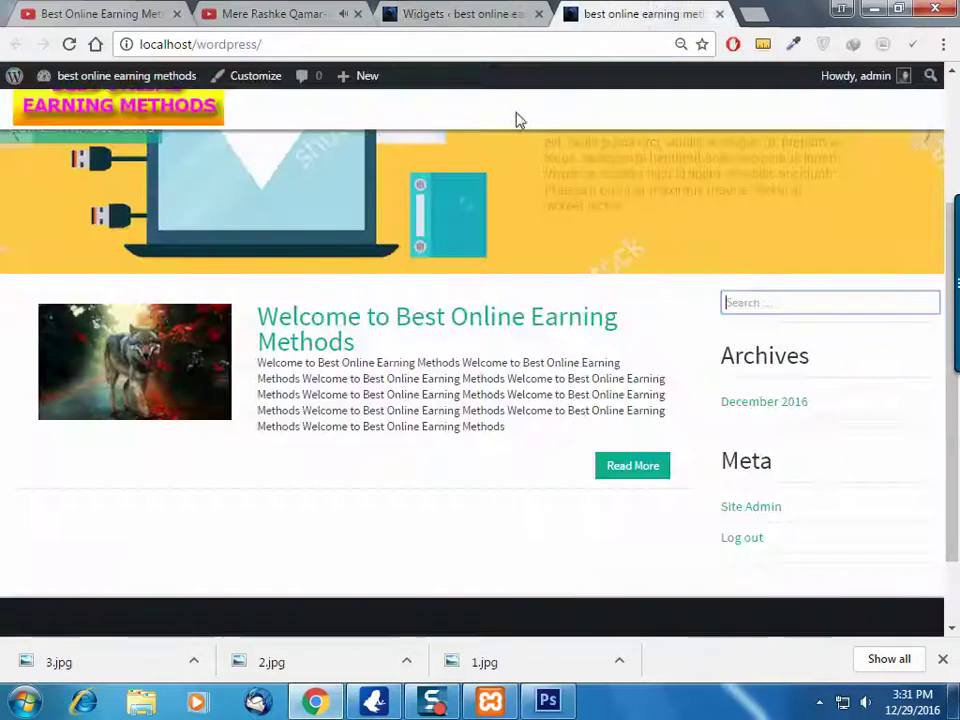
click(500, 10)
click(640, 13)
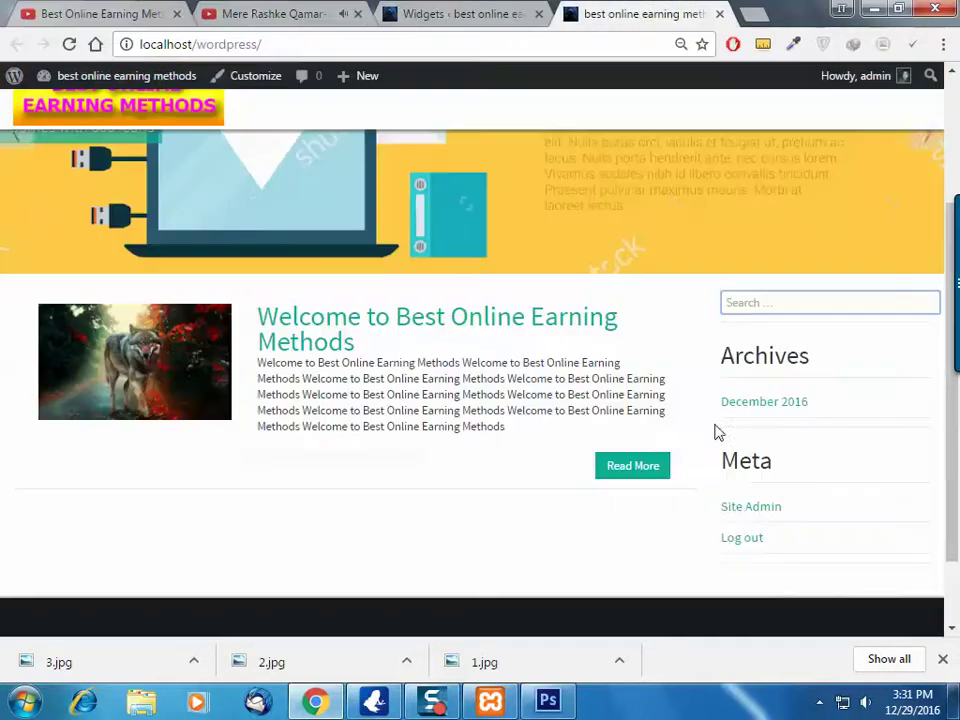
scroll(716, 431, down, 2)
click(465, 13)
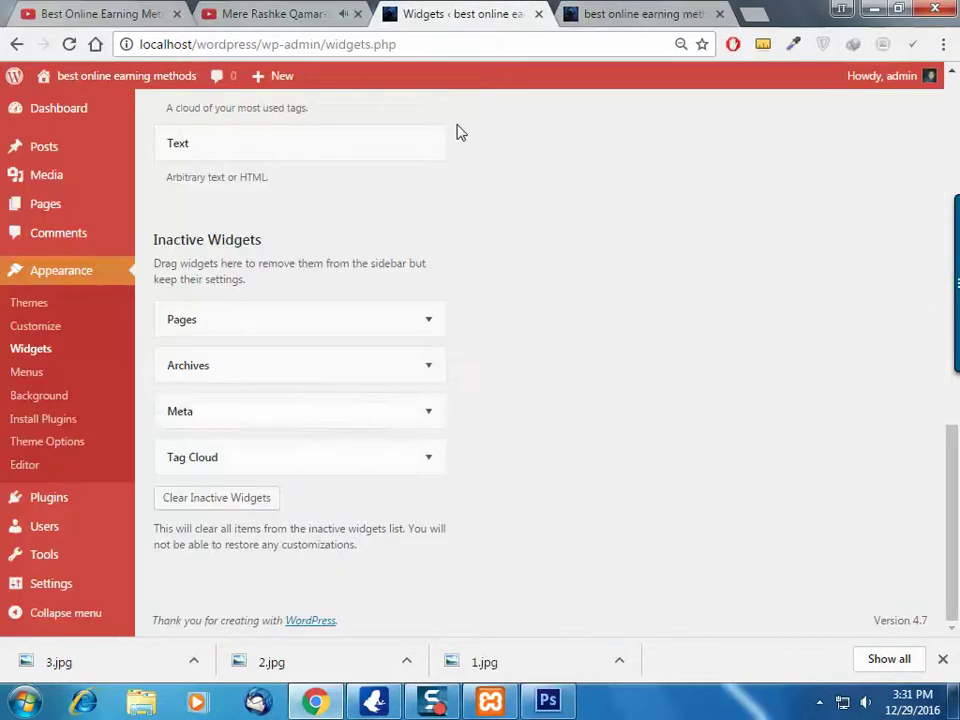
Delete the inactive Tag Cloud, Meta, Archives and Pages widgets, then reload the front page
click(430, 459)
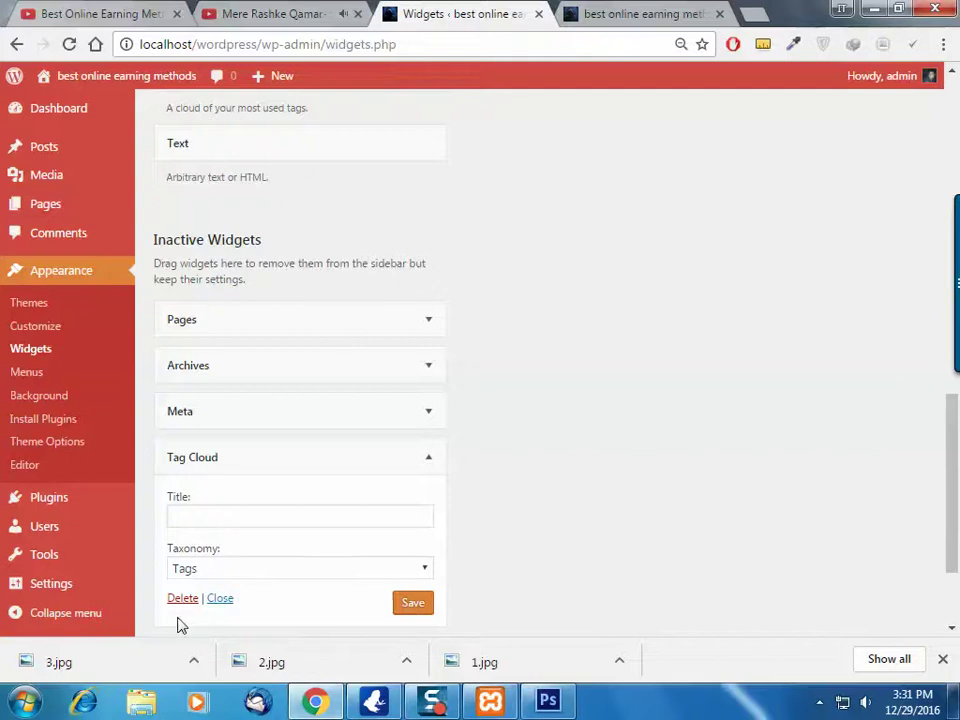
click(188, 604)
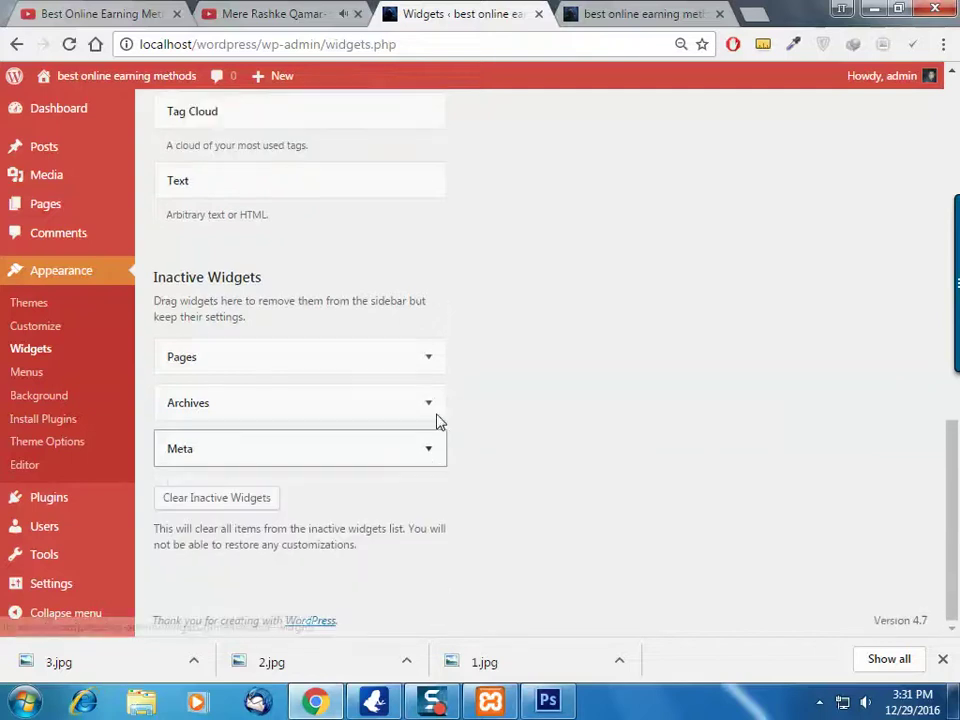
click(430, 459)
click(183, 548)
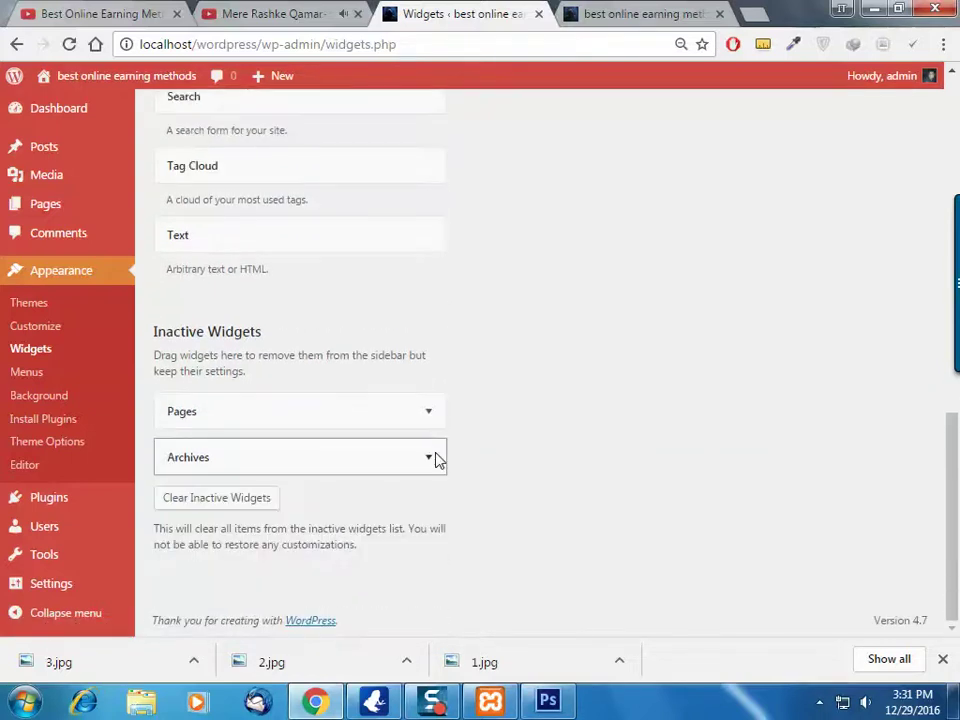
click(429, 460)
click(182, 594)
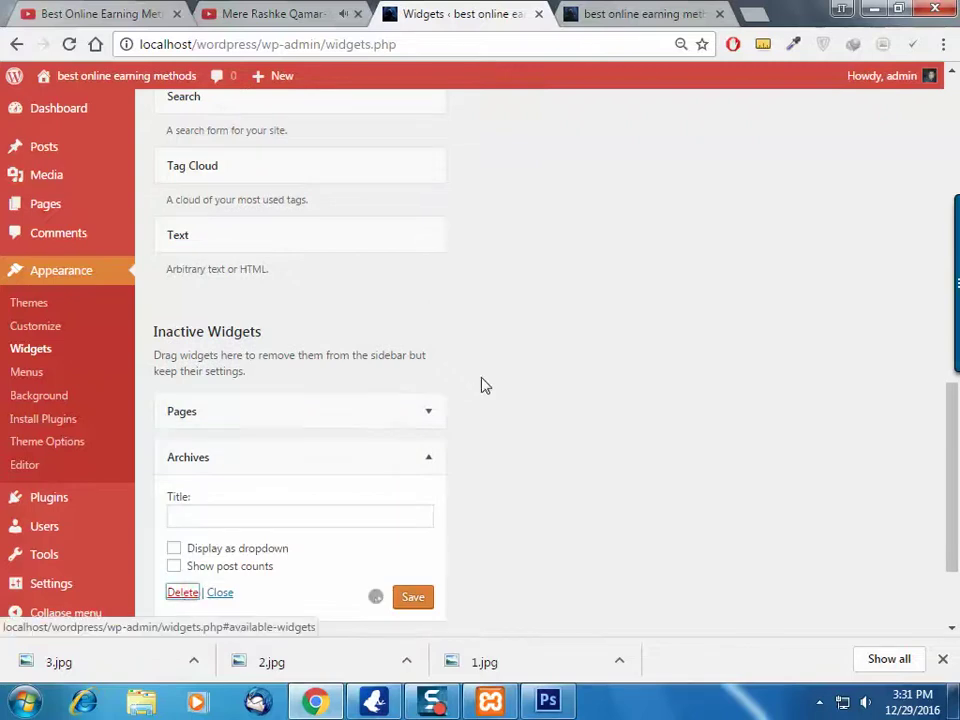
click(430, 458)
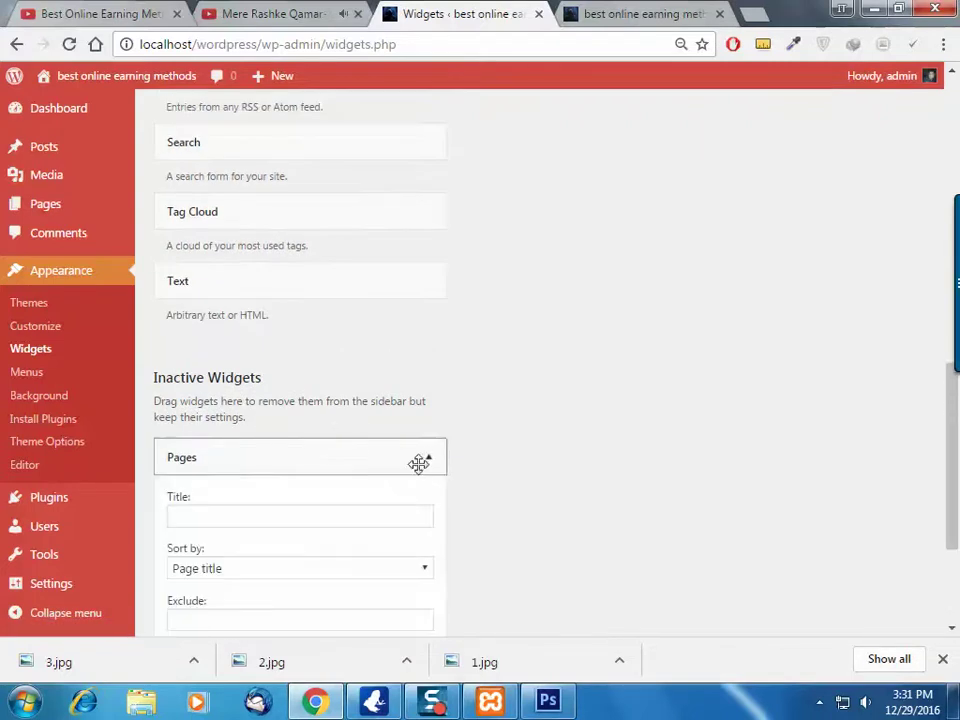
scroll(283, 506, down, 3)
click(188, 446)
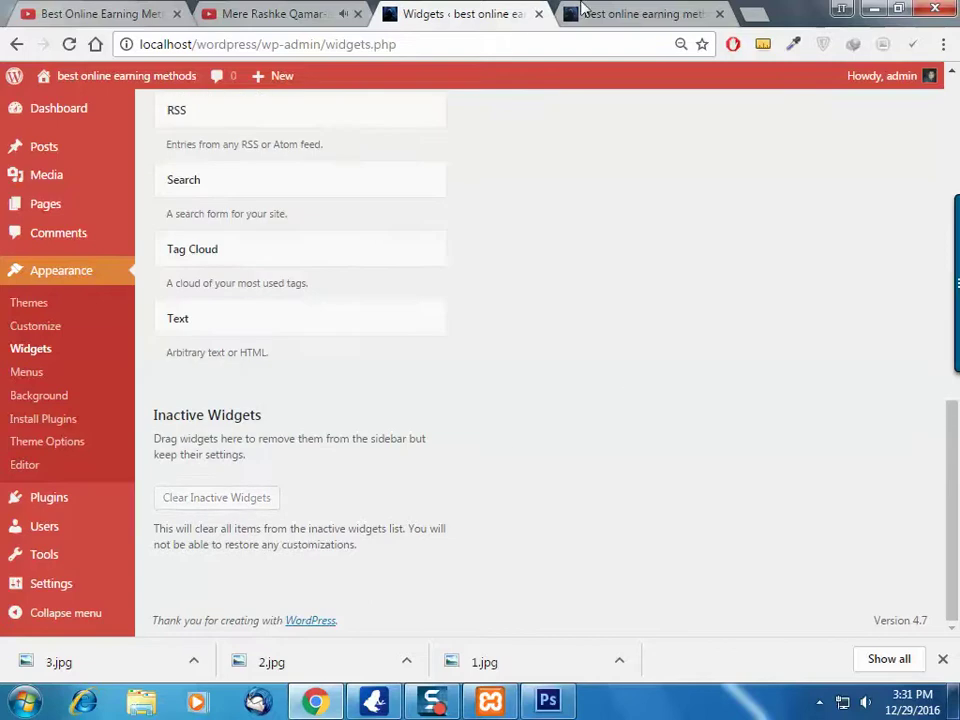
click(640, 13)
click(69, 44)
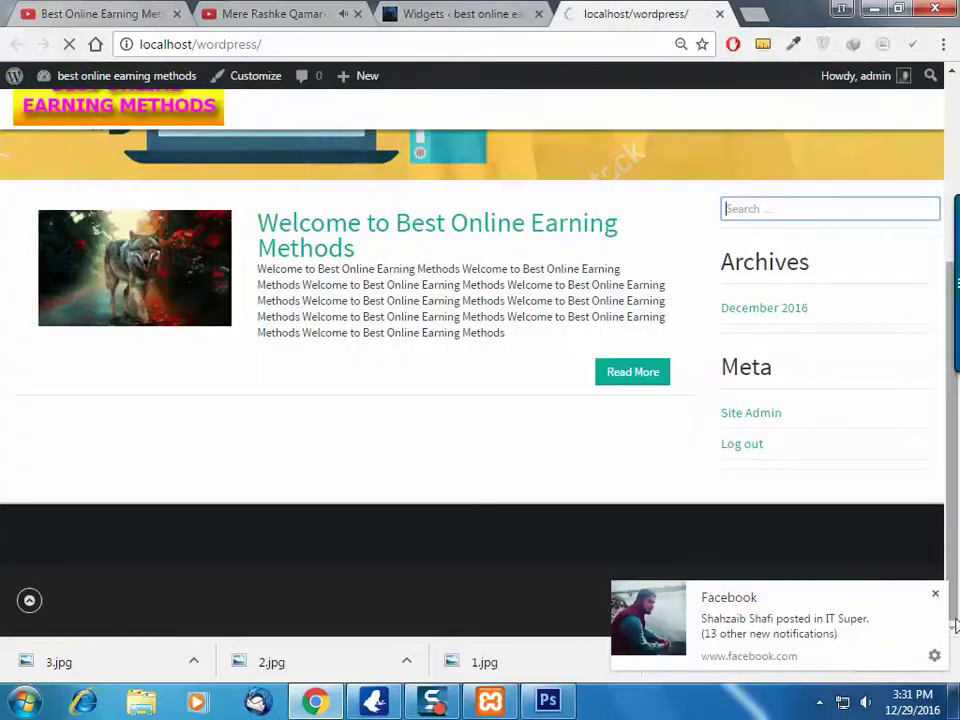
Dismiss the Facebook notification and the downloads bar, returning to the Widgets page
click(935, 594)
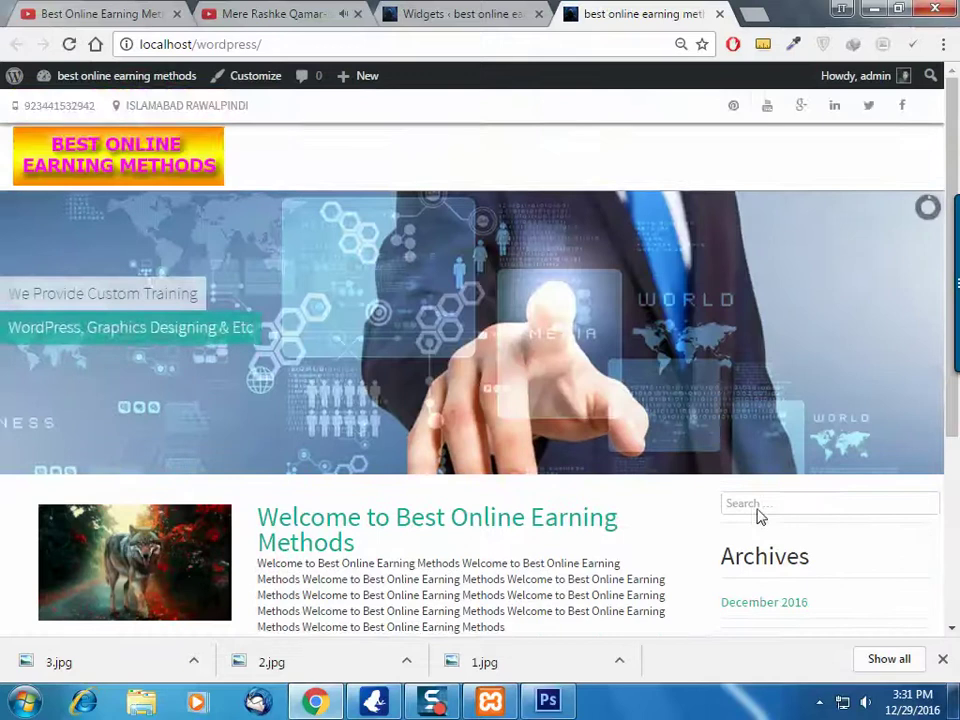
scroll(756, 512, down, 3)
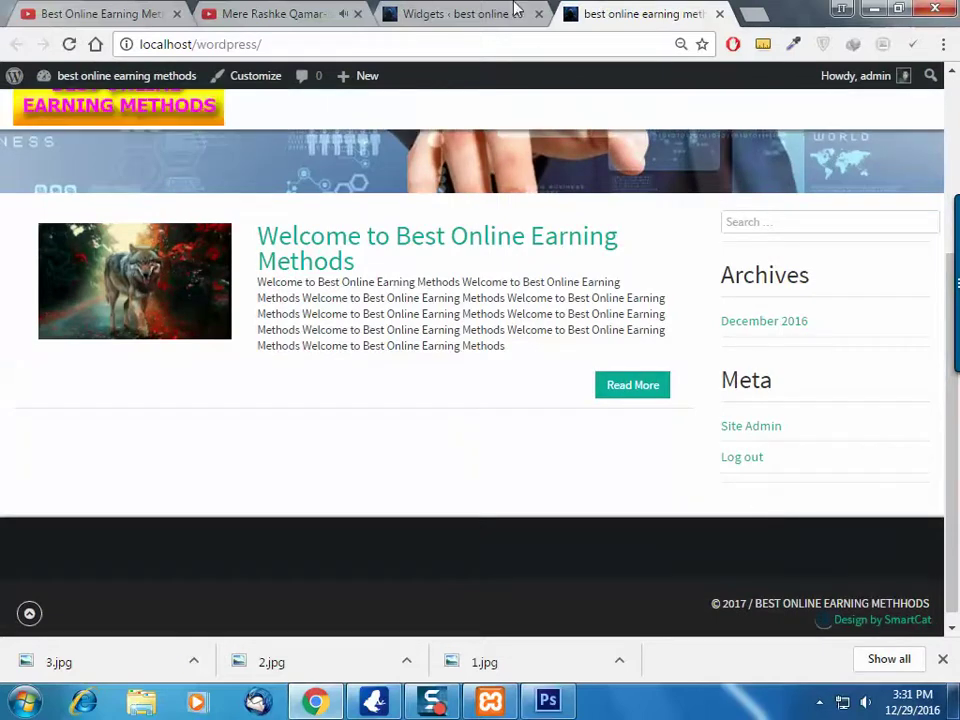
click(514, 10)
scroll(572, 315, up, 3)
scroll(574, 320, down, 3)
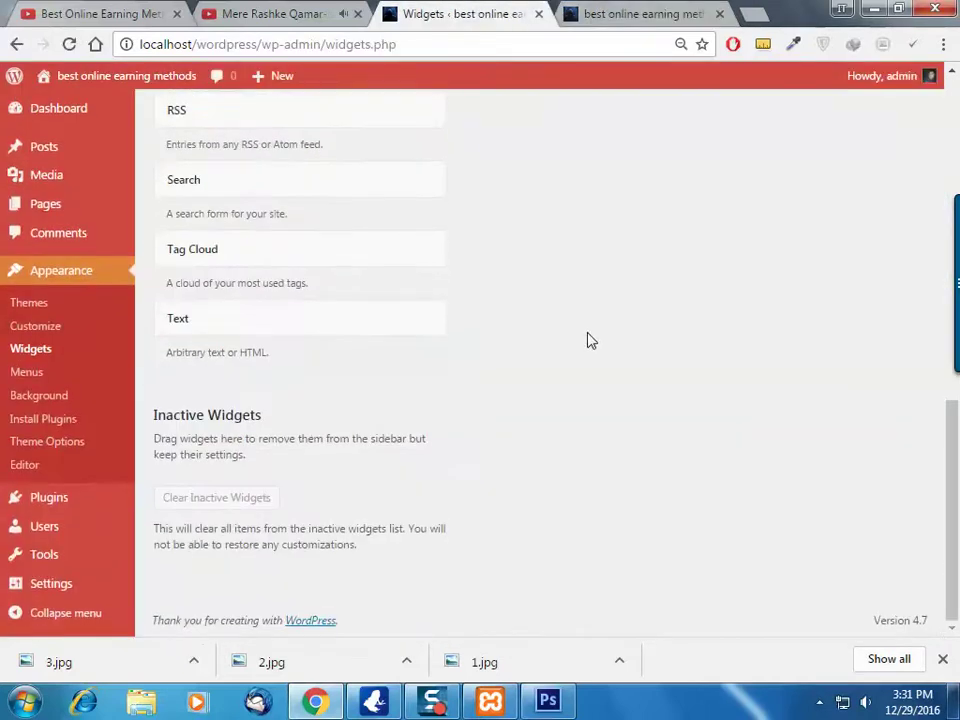
scroll(782, 471, up, 20)
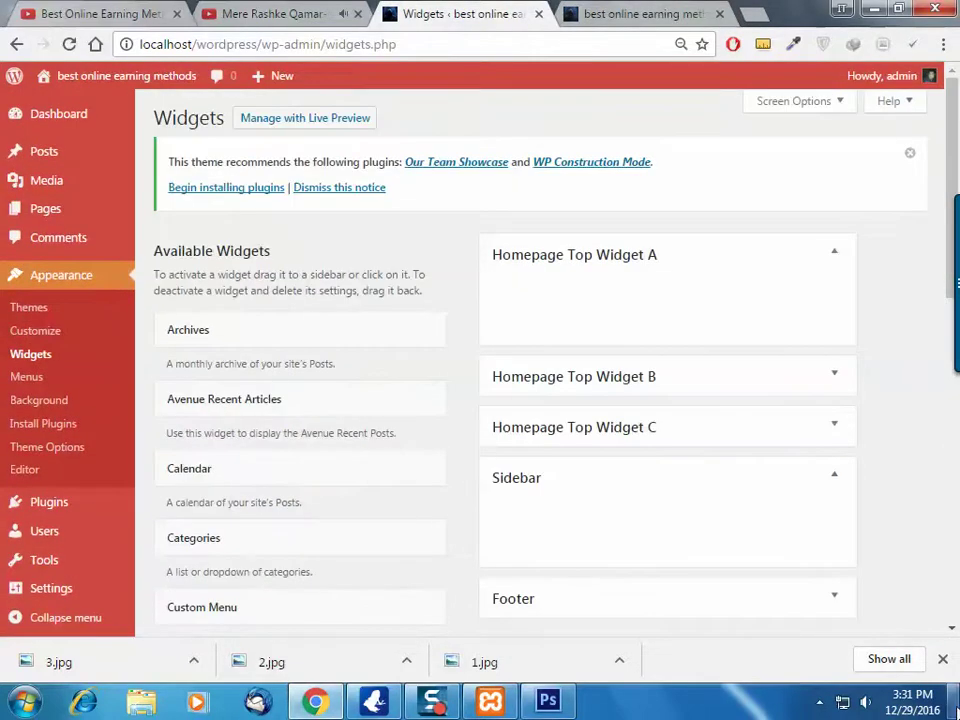
click(943, 659)
scroll(600, 480, down, 2)
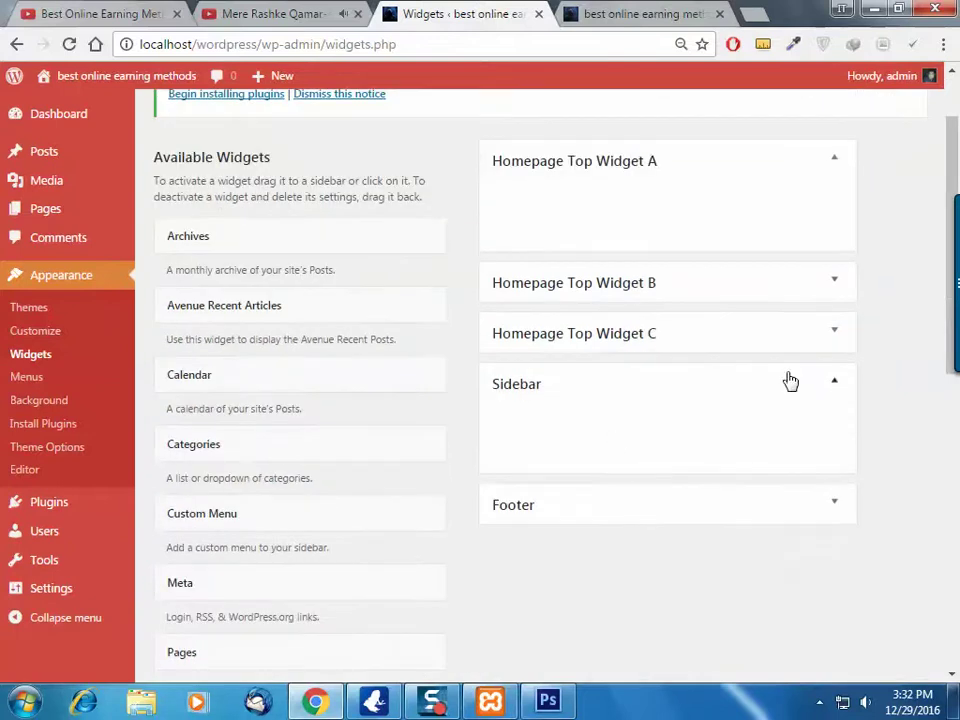
Expand and collapse the Sidebar, Footer and Homepage Top Widget A–C areas to check them
click(836, 389)
click(835, 390)
click(838, 512)
click(837, 516)
click(834, 335)
click(835, 333)
click(838, 282)
click(838, 282)
click(831, 168)
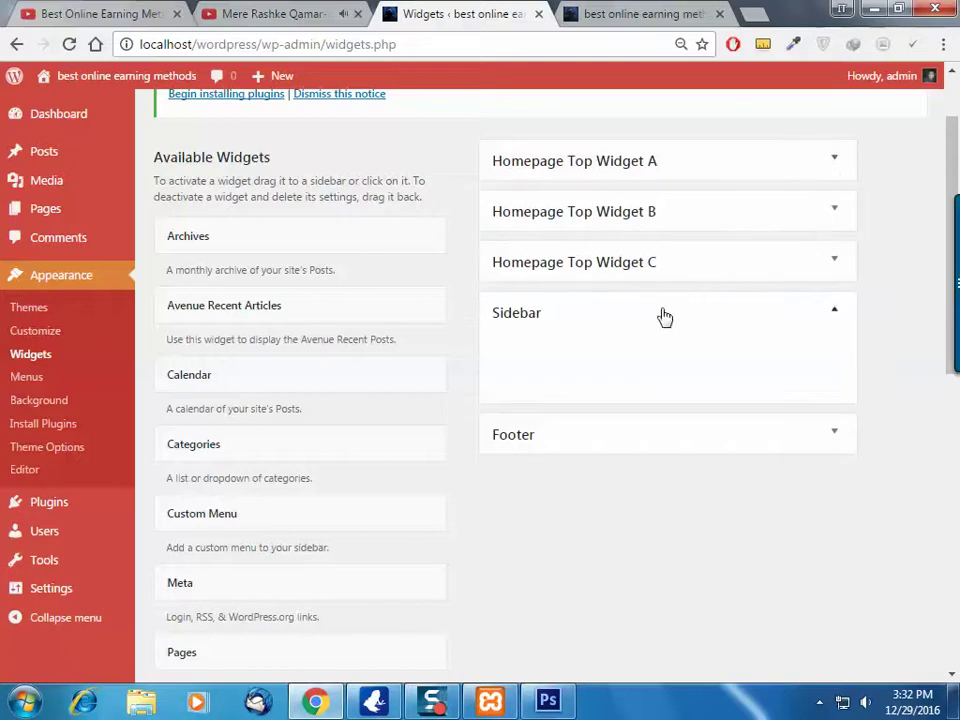
Reload the front page, read the 'Welcome to Best Online Earning Methods' post, then return to Widgets
click(640, 14)
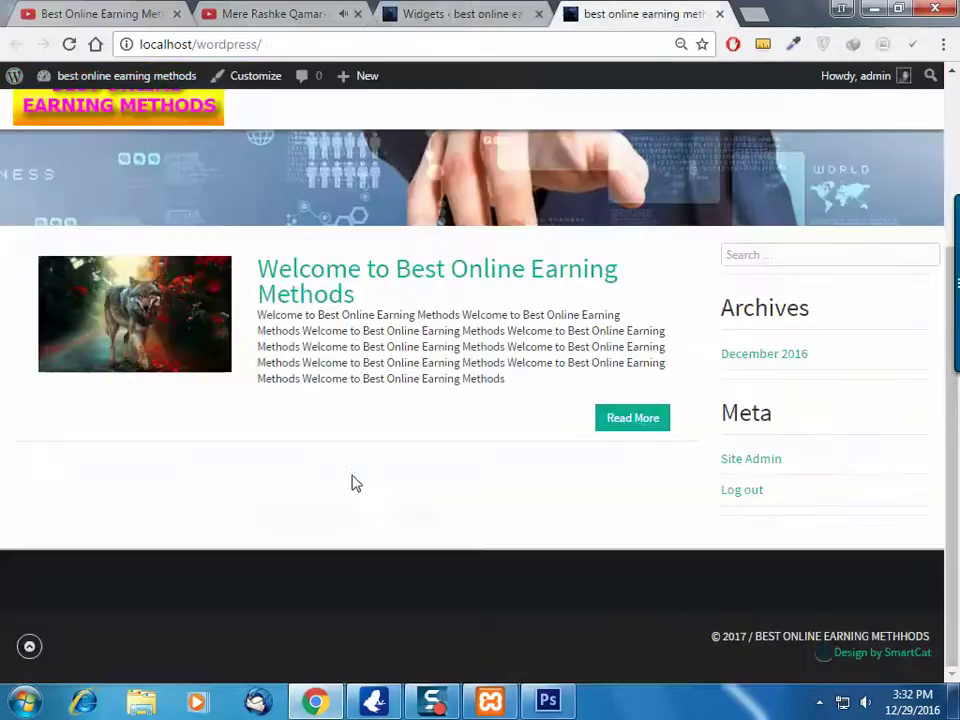
key(F5)
click(507, 400)
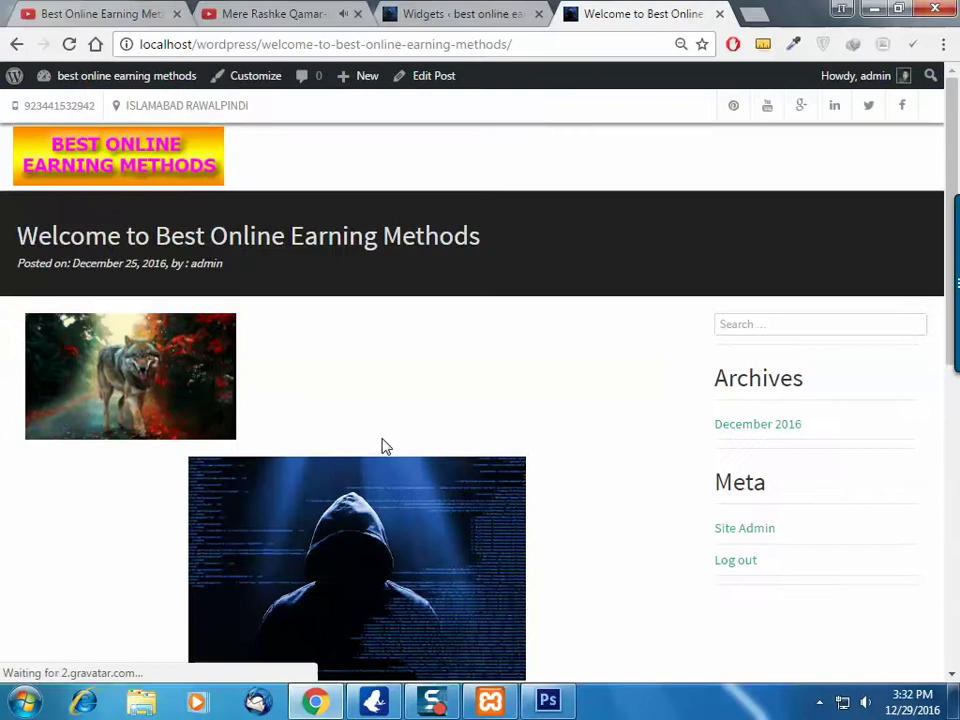
scroll(381, 443, down, 4)
scroll(383, 440, down, 3)
scroll(268, 342, up, 1)
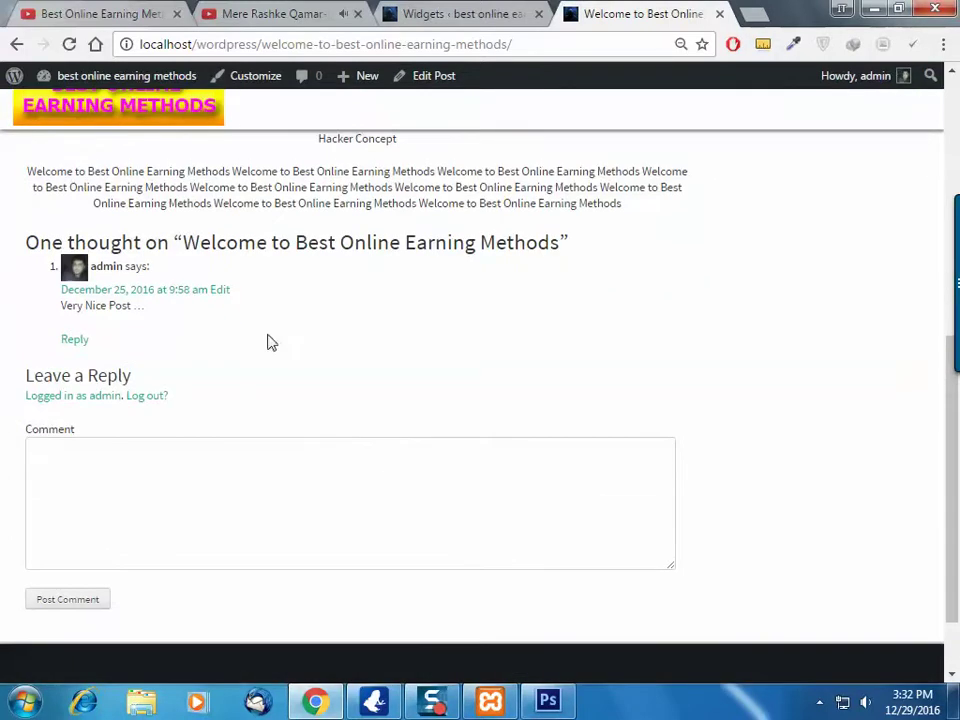
scroll(272, 280, up, 5)
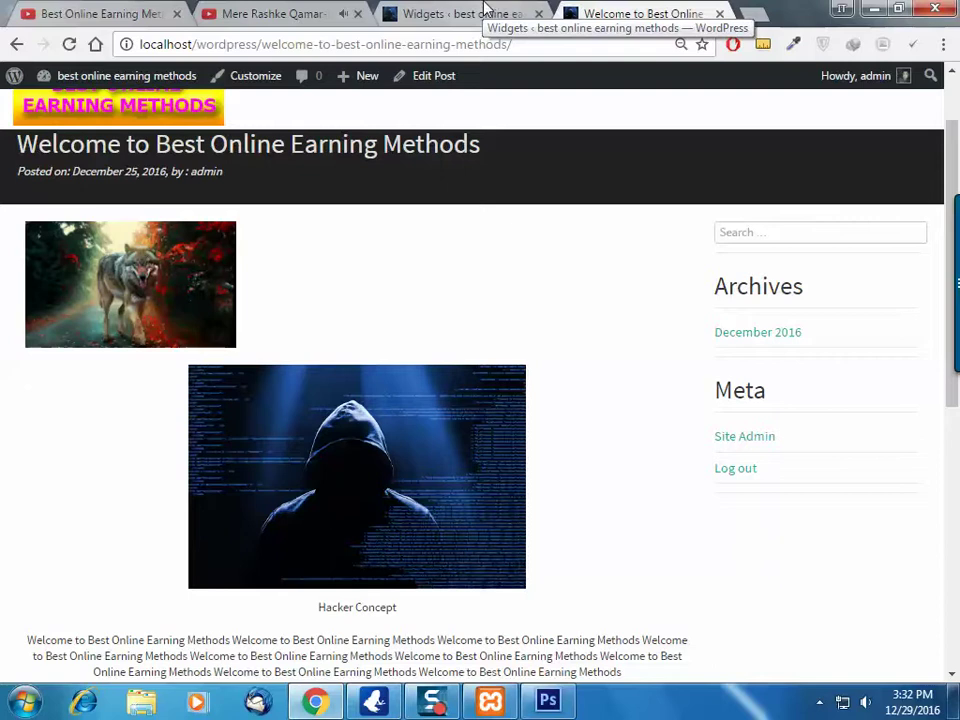
click(484, 12)
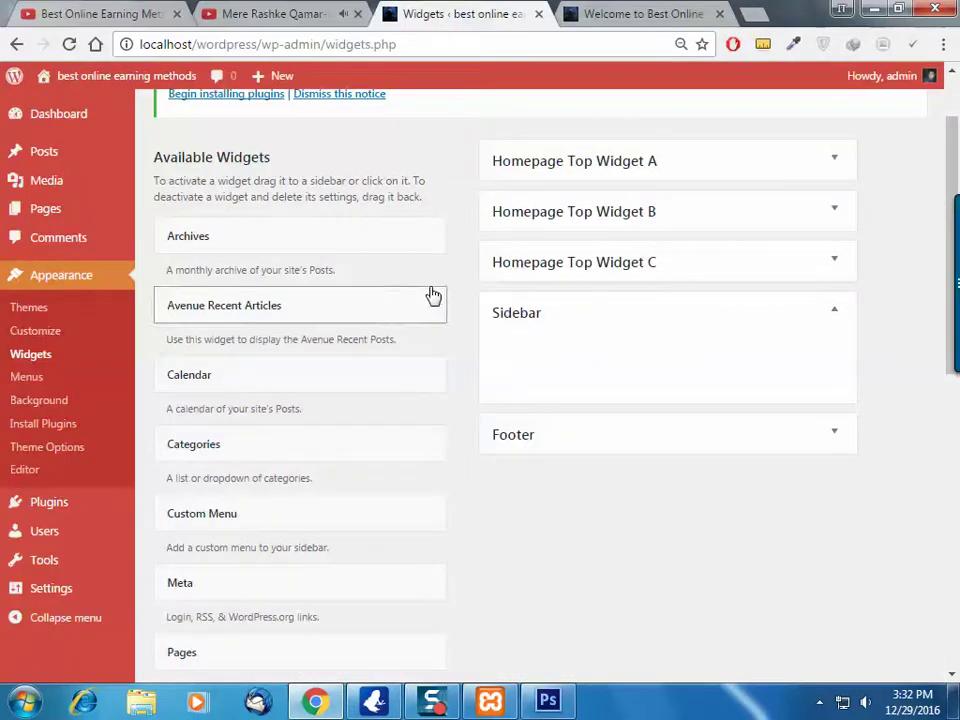
scroll(396, 381, down, 2)
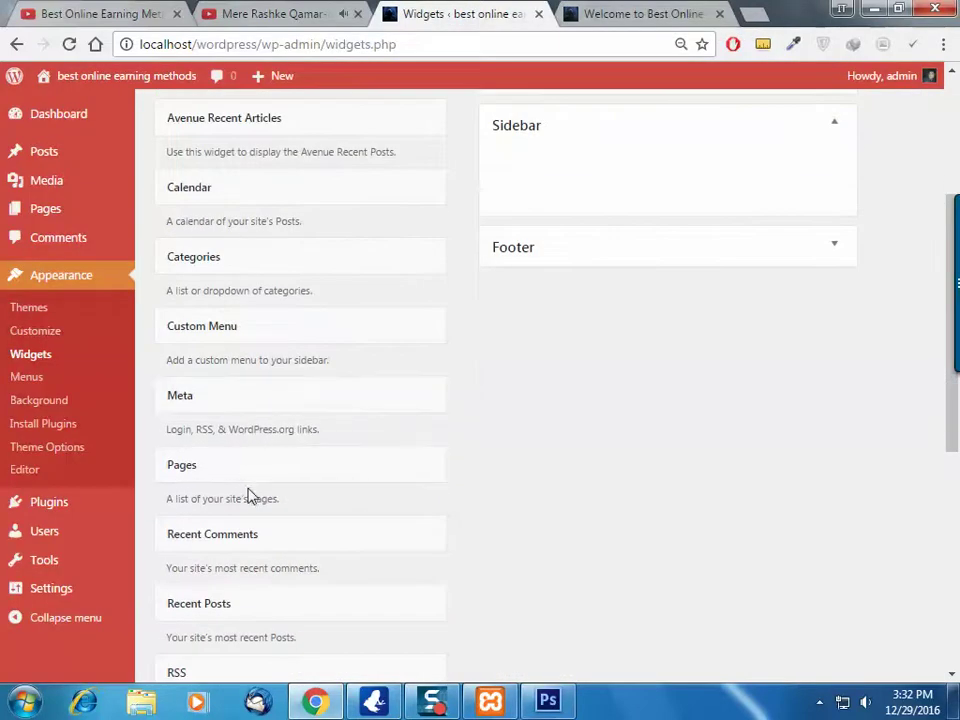
scroll(249, 495, down, 3)
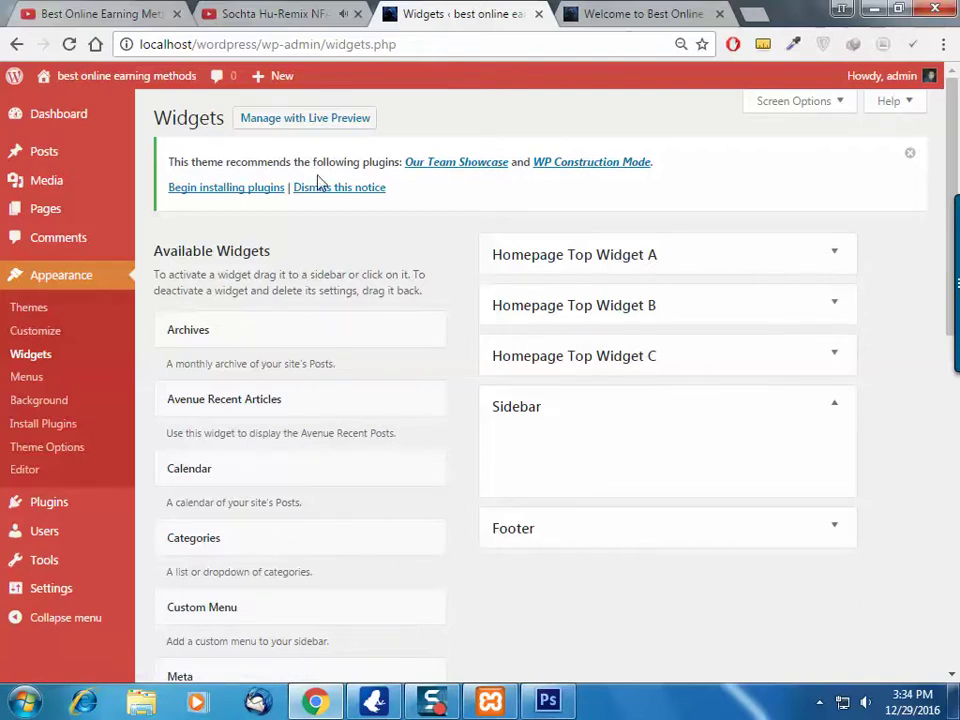
Start installing the theme's recommended plugins from the notice on the Widgets page
drag(200, 161, 305, 162)
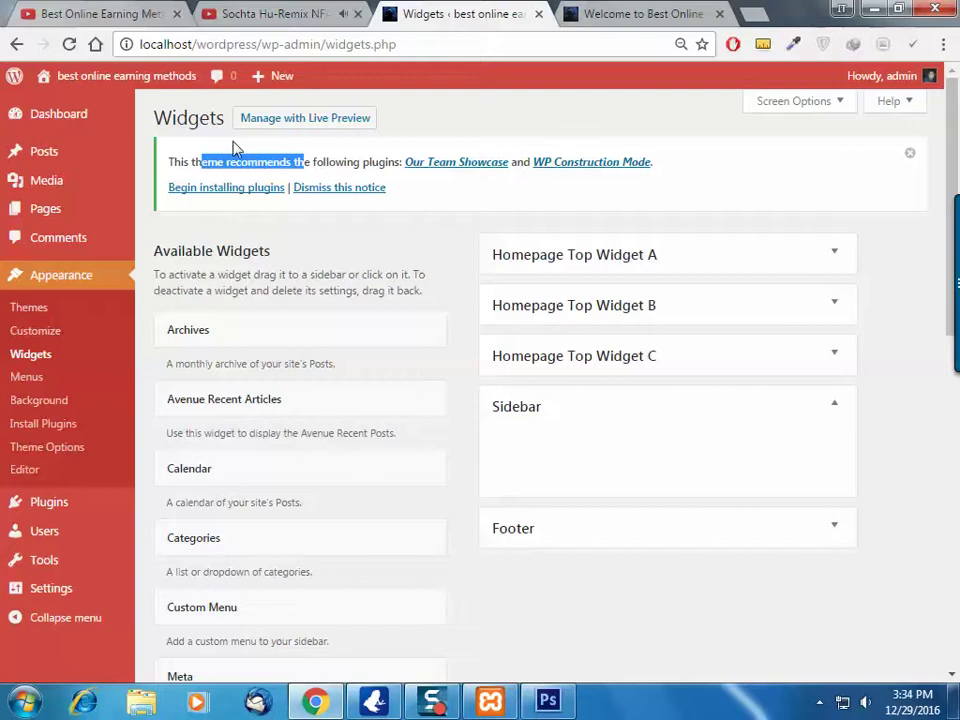
click(306, 167)
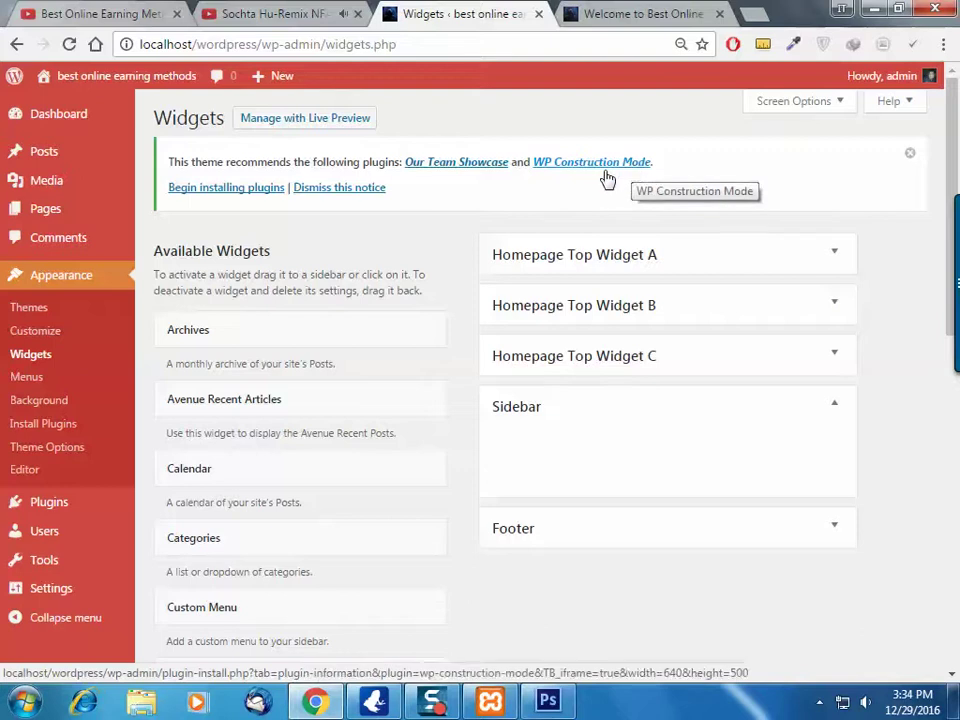
click(224, 190)
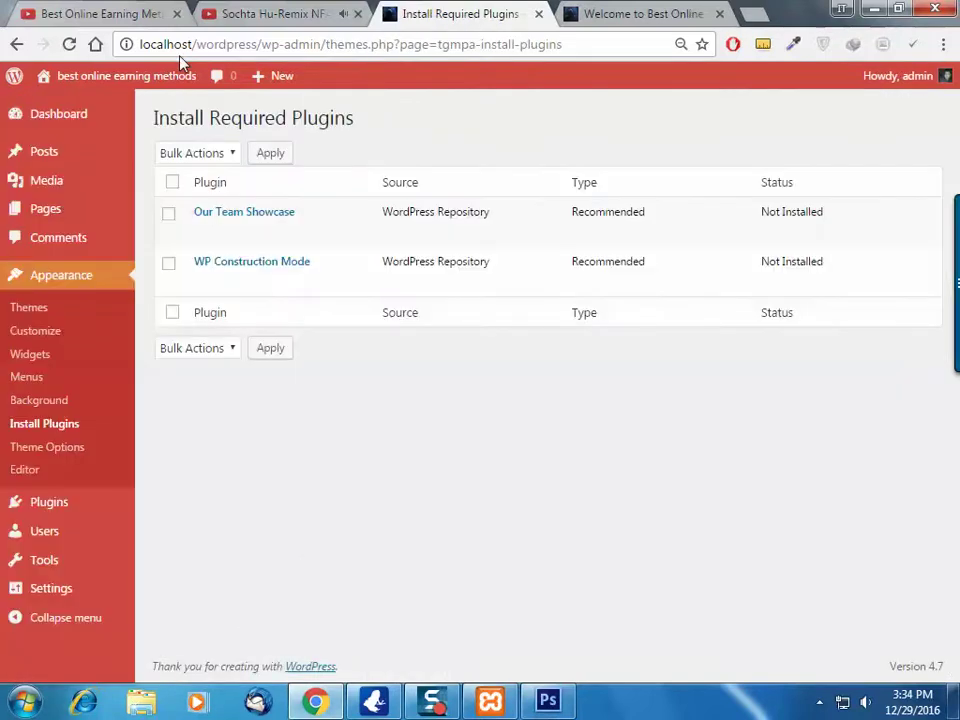
Bulk-install Our Team Showcase and WP Construction Mode from the recommended plugins list
click(172, 181)
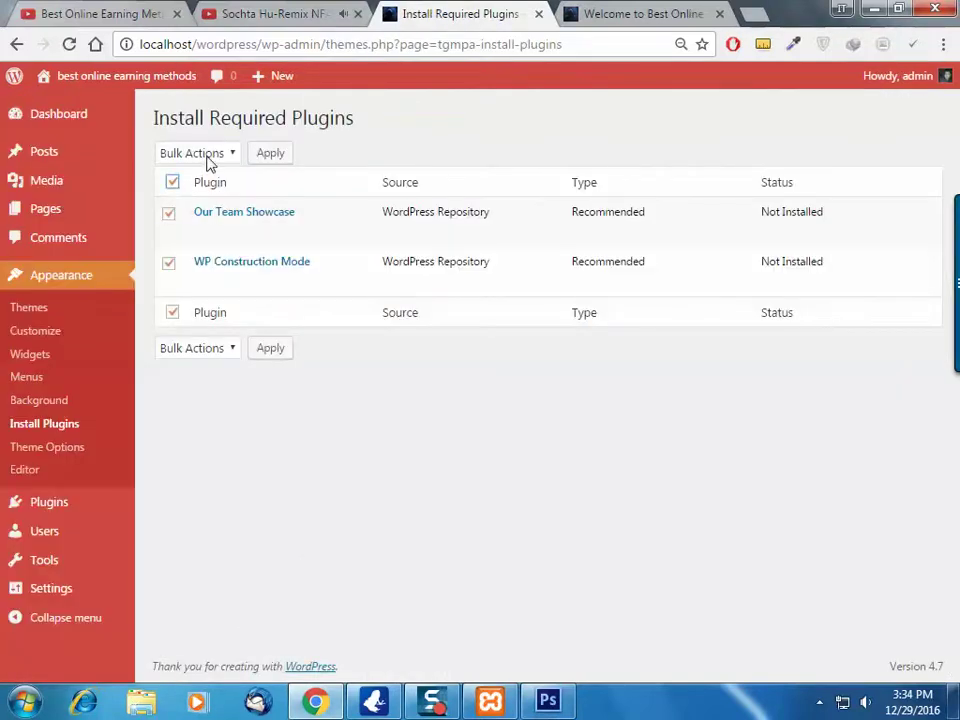
click(205, 154)
click(195, 190)
click(269, 153)
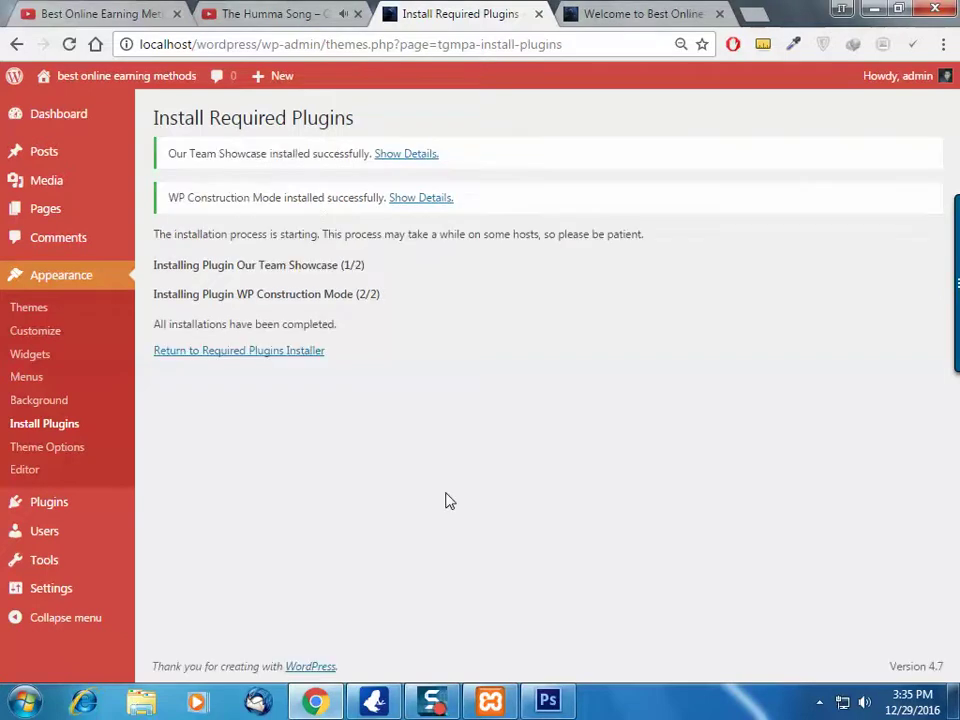
Bulk-activate the installed Our Team Showcase and WP Construction Mode plugins
click(234, 356)
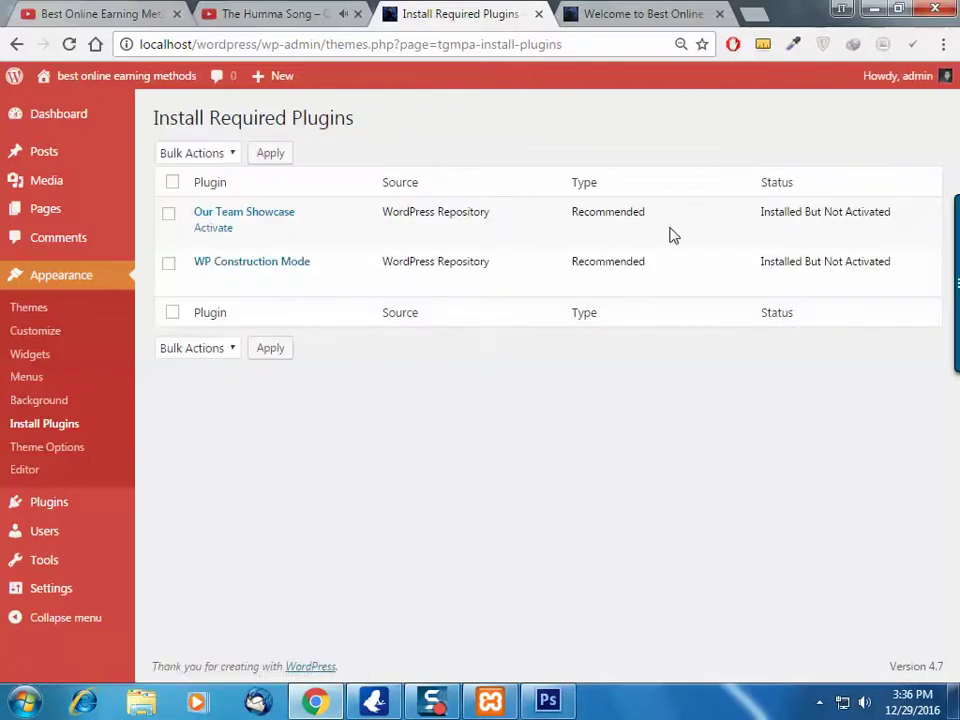
drag(761, 212, 896, 211)
click(879, 242)
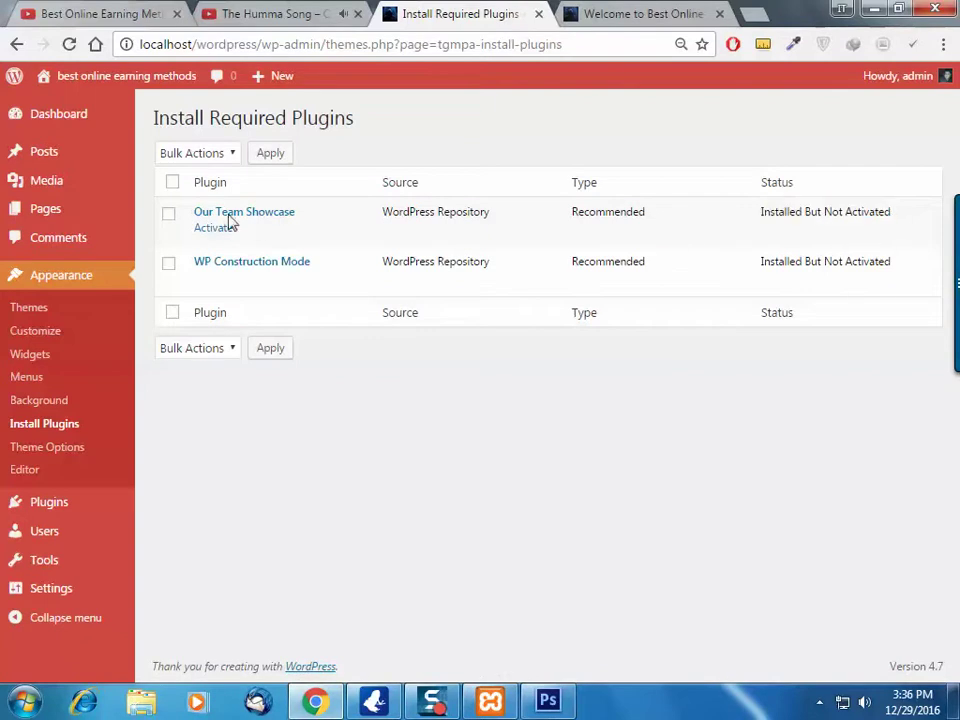
click(172, 182)
click(212, 160)
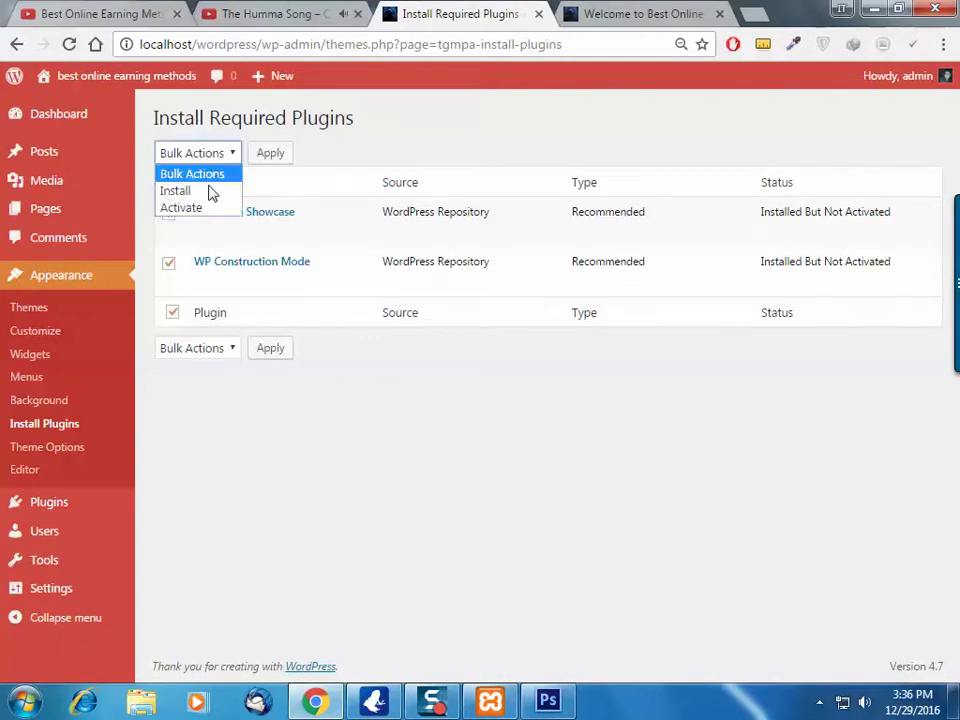
click(207, 208)
click(271, 153)
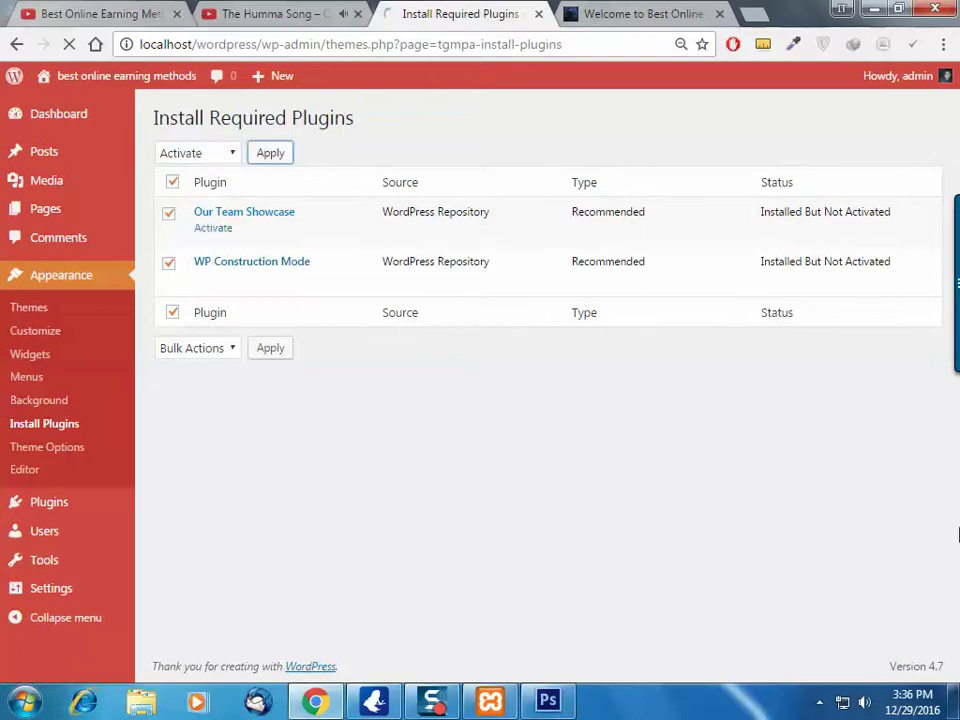
Adjust and close the system volume control
click(866, 703)
scroll(866, 681, up, 5)
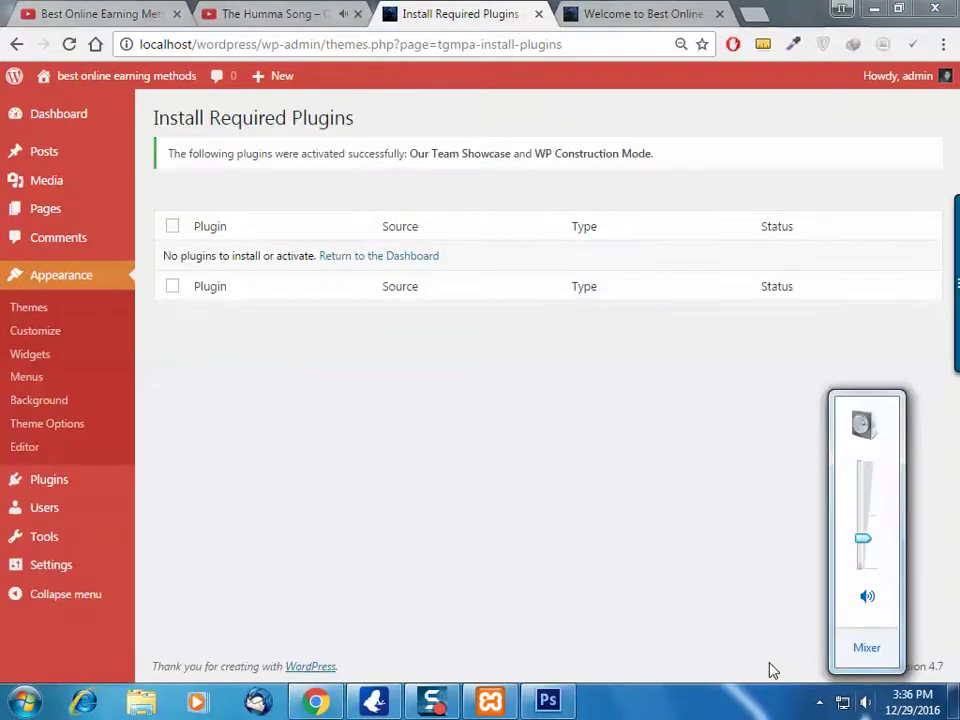
click(449, 476)
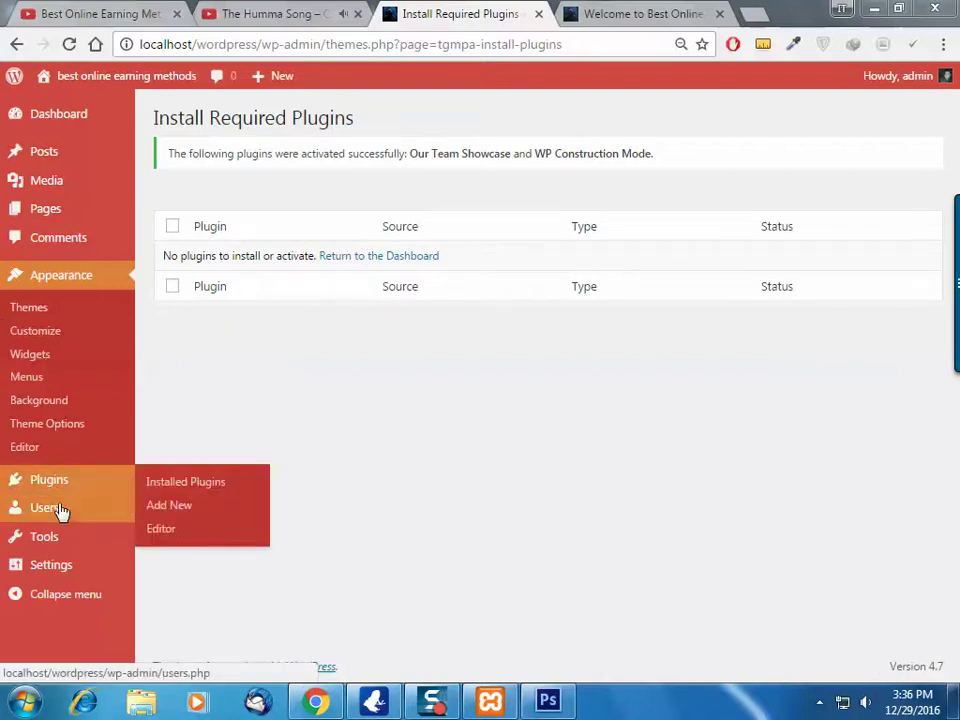
Go to the WP Construction & Maintenance settings page and scroll to General Settings
click(90, 483)
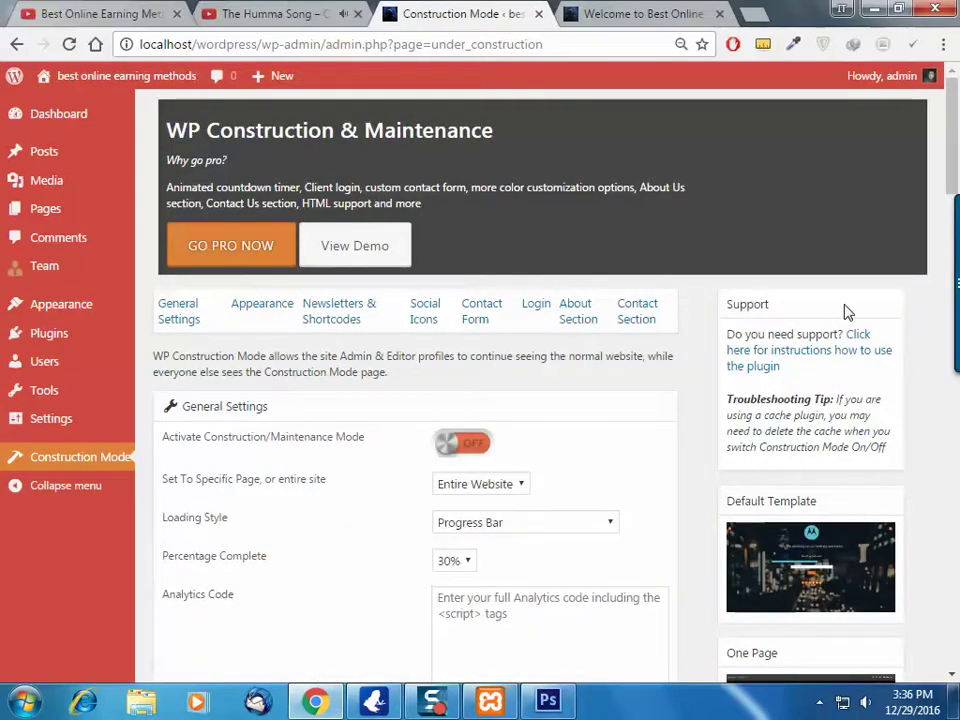
drag(252, 127, 396, 130)
click(435, 165)
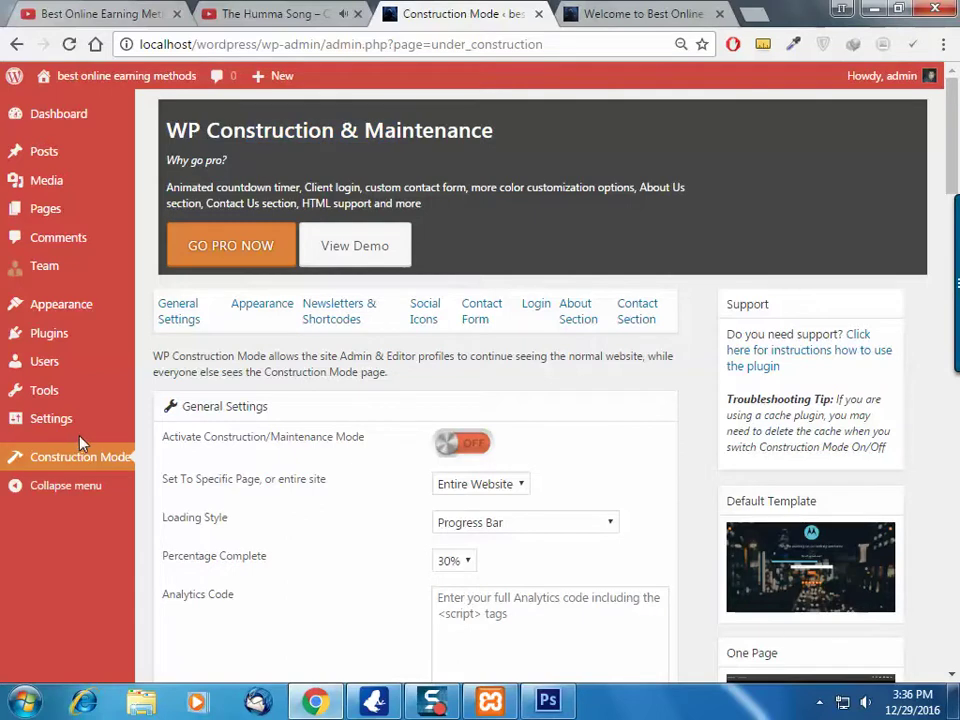
mouse_move(105, 270)
scroll(533, 416, down, 2)
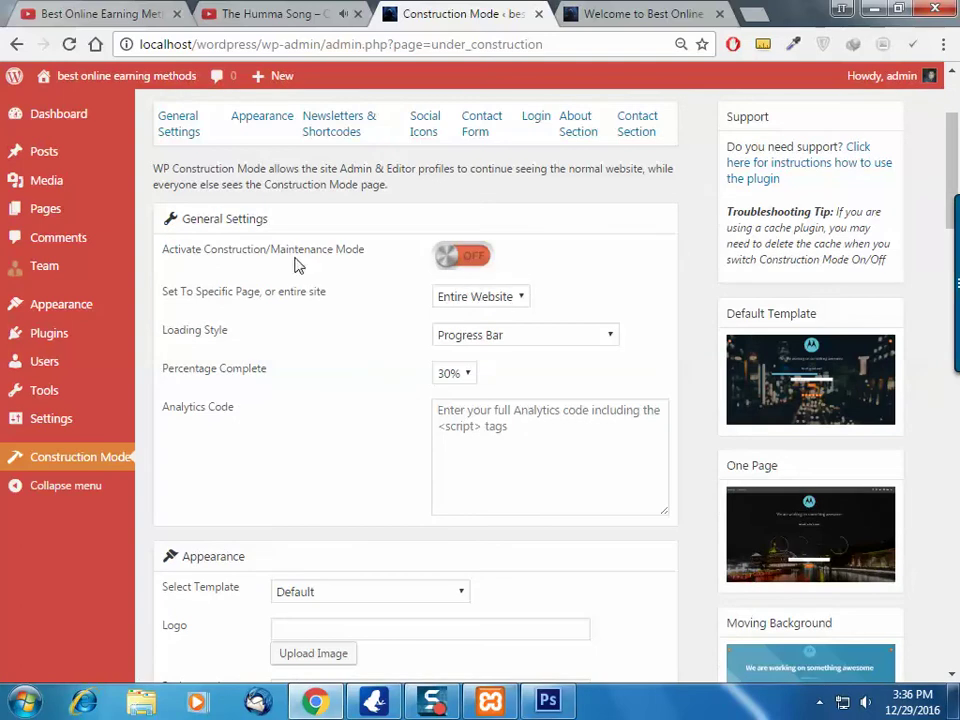